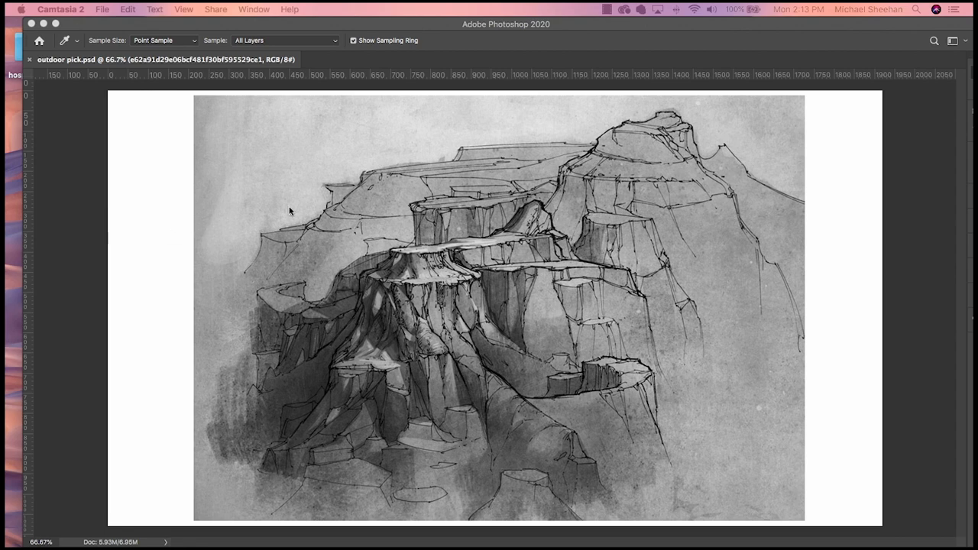
# - Scale the canyon sketch layer down to about 84.6% and move it toward the right side of the canvas
pyautogui.click(331, 212)
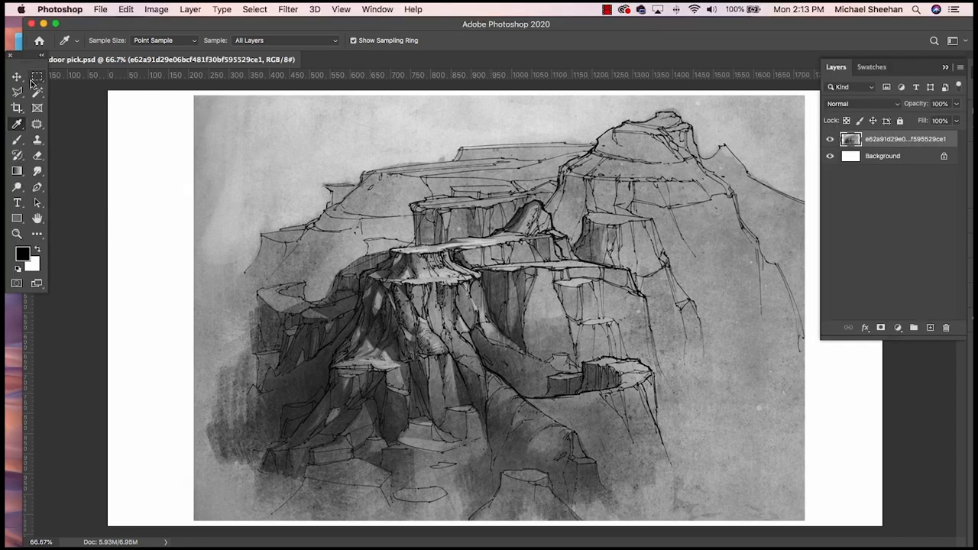
pyautogui.press('v')
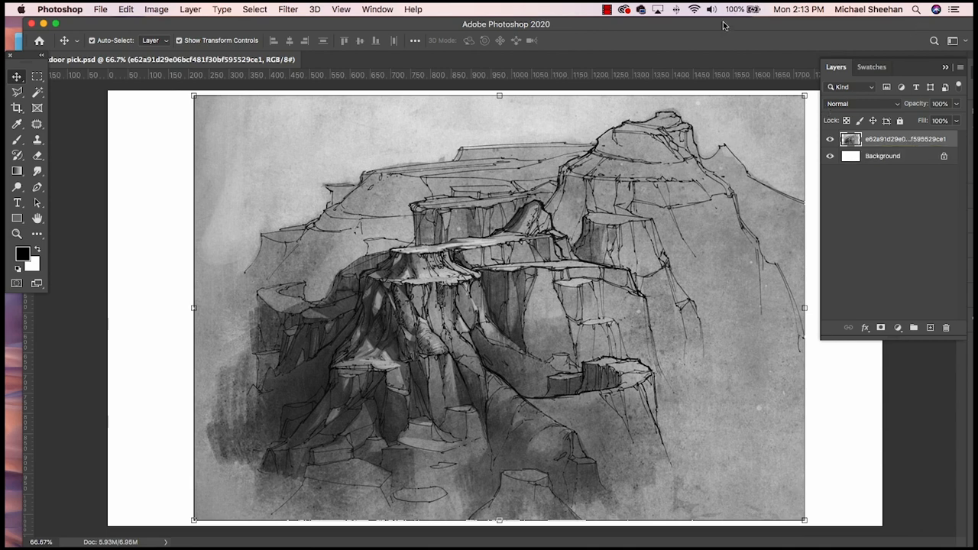
pyautogui.click(56, 25)
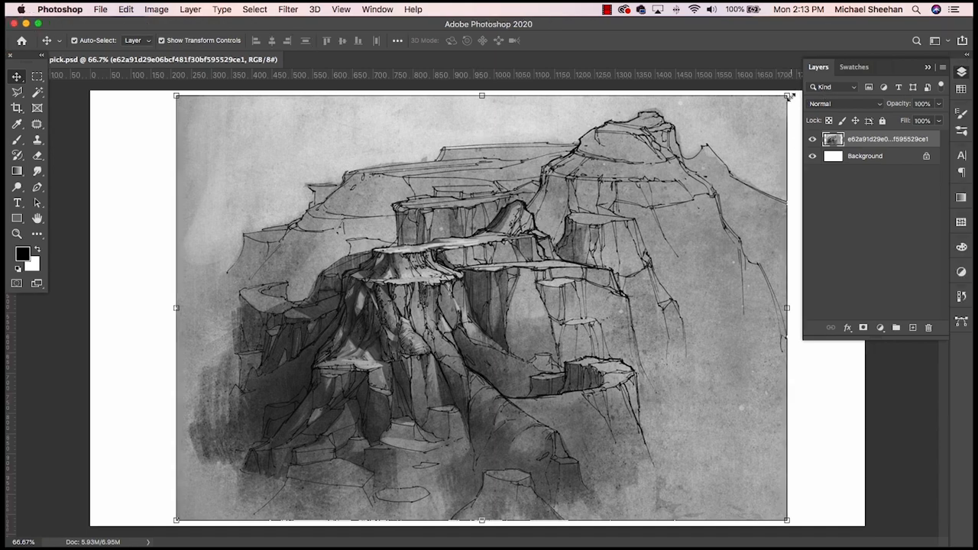
pyautogui.moveTo(788, 96); pyautogui.dragTo(695, 162)
pyautogui.moveTo(445, 437); pyautogui.dragTo(561, 400)
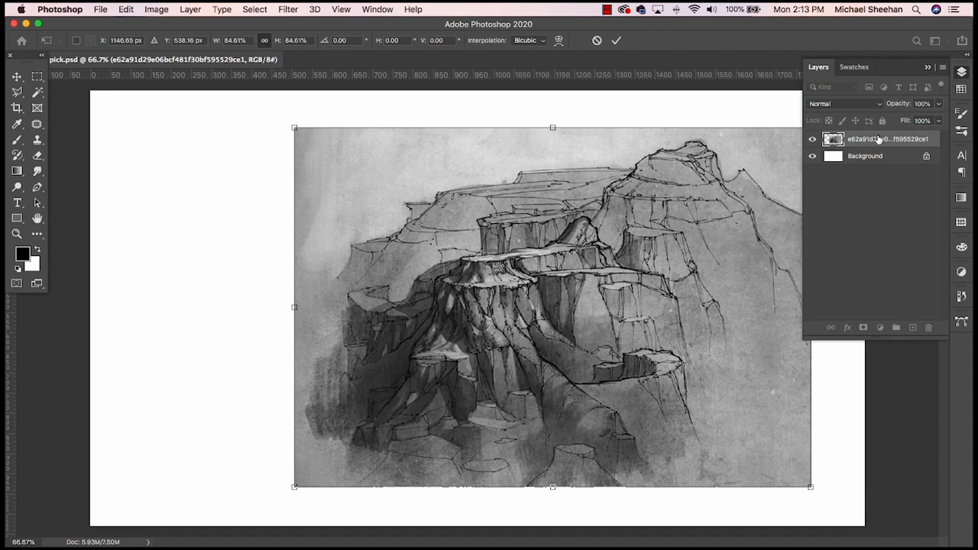
pyautogui.click(909, 205)
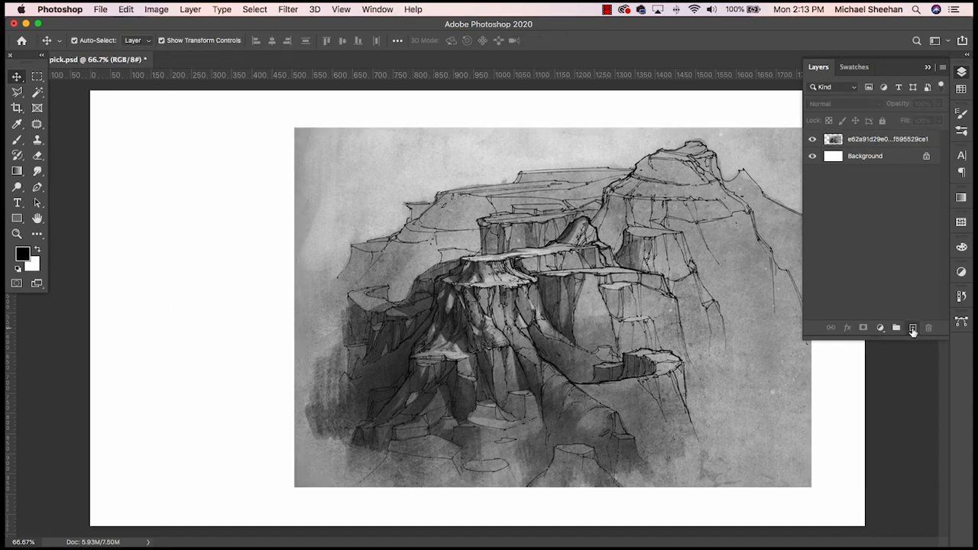
# - Add a new layer beneath the sketch and fill it with light grey sampled from the sketch's sky
pyautogui.click(912, 327)
pyautogui.moveTo(884, 138); pyautogui.dragTo(879, 165)
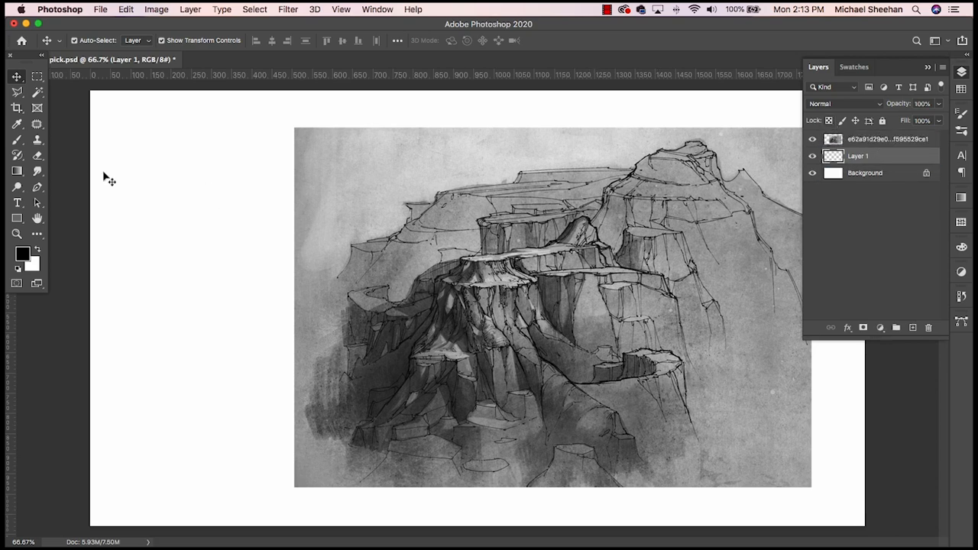
pyautogui.click(17, 124)
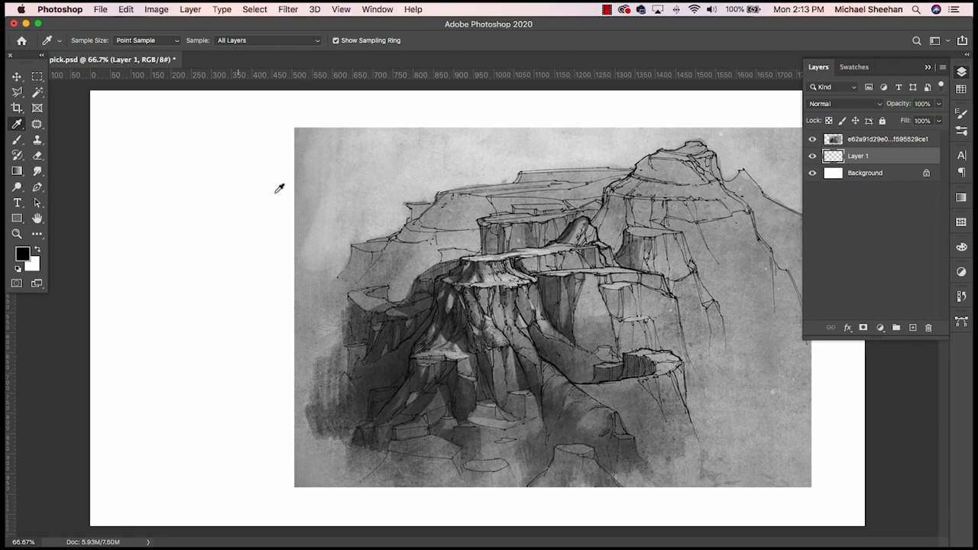
pyautogui.click(324, 223)
pyautogui.hotkey('alt', 'BackSpace')
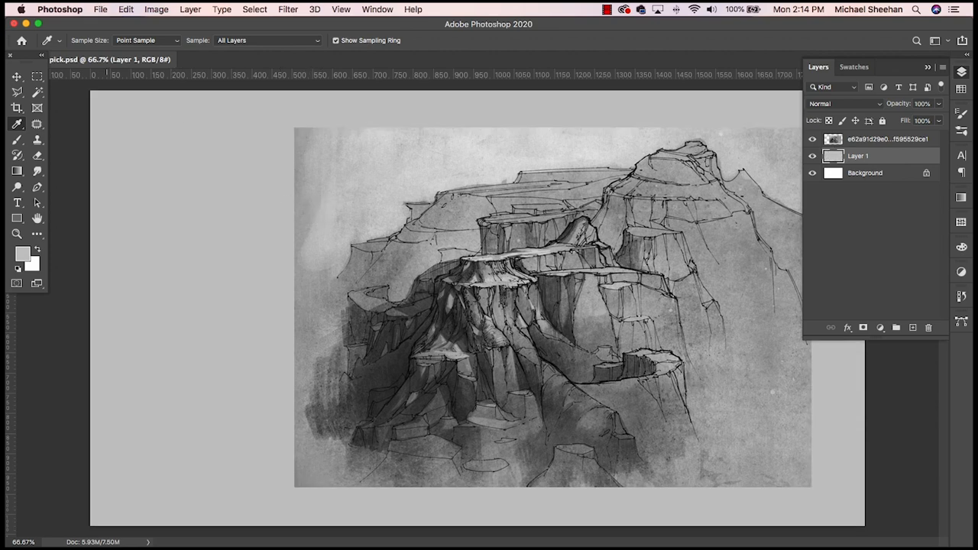
# - Move the sketch layer into the lower-right corner area of the canvas
pyautogui.click(16, 76)
pyautogui.click(659, 239)
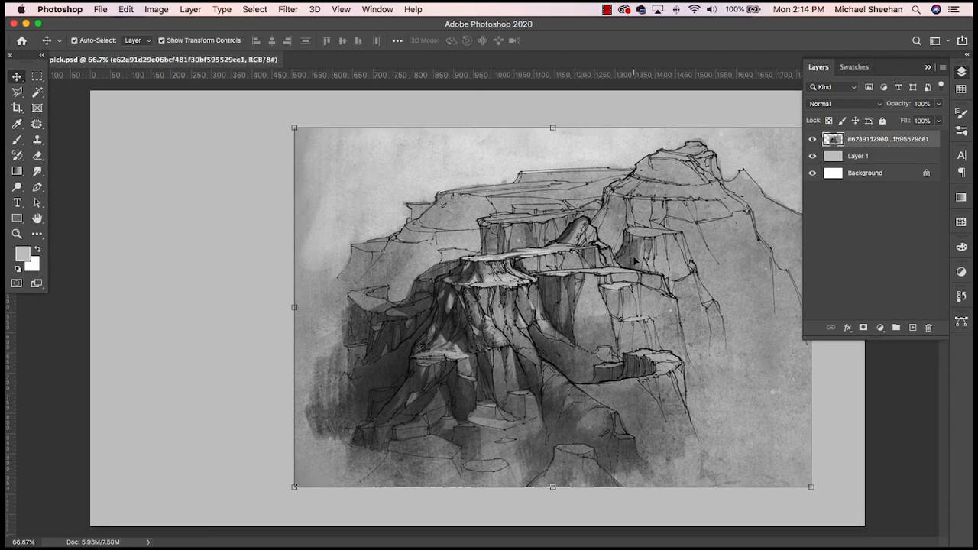
pyautogui.moveTo(636, 262)
pyautogui.mouseDown()
pyautogui.moveTo(676, 278)
pyautogui.moveTo(674, 296)
pyautogui.moveTo(657, 306)
pyautogui.mouseUp()
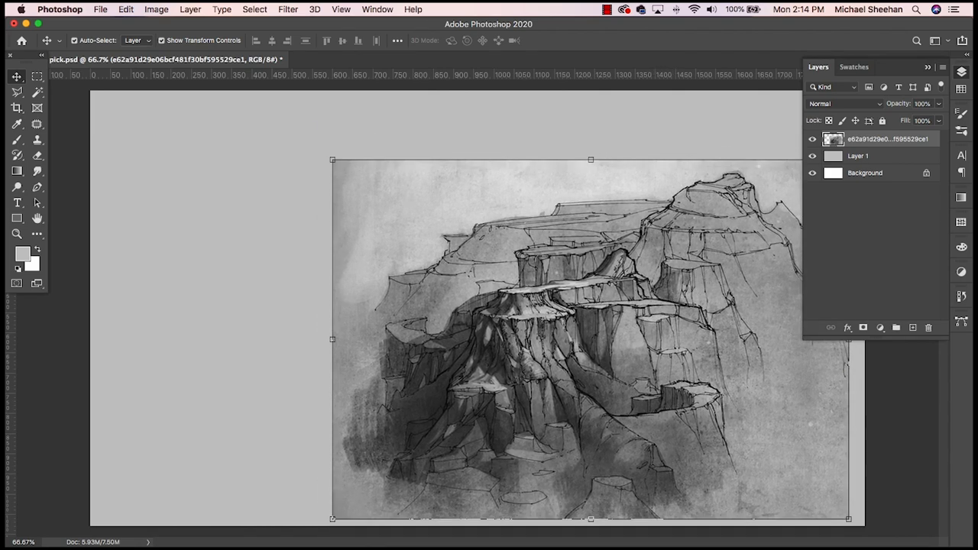
# - Fade the sketch's left edge using a soft 250 px Eraser at 28% opacity
pyautogui.click(43, 159)
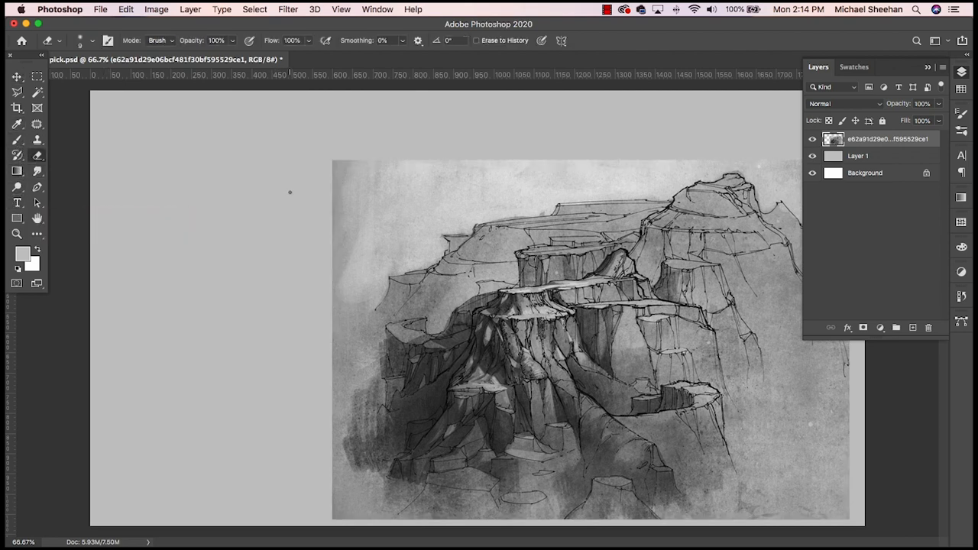
pyautogui.press(']')
pyautogui.press(']')
pyautogui.press(']')
pyautogui.press(']')
pyautogui.press(']')
pyautogui.press(']')
pyautogui.press(']')
pyautogui.press(']')
pyautogui.click(93, 43)
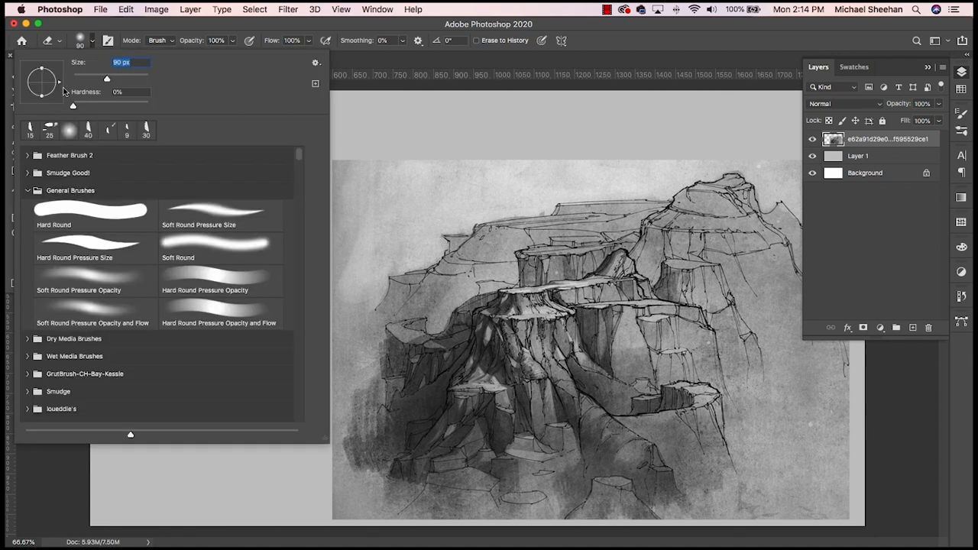
pyautogui.click(179, 28)
pyautogui.press(']')
pyautogui.press(']')
pyautogui.press(']')
pyautogui.press(']')
pyautogui.press(']')
pyautogui.press(']')
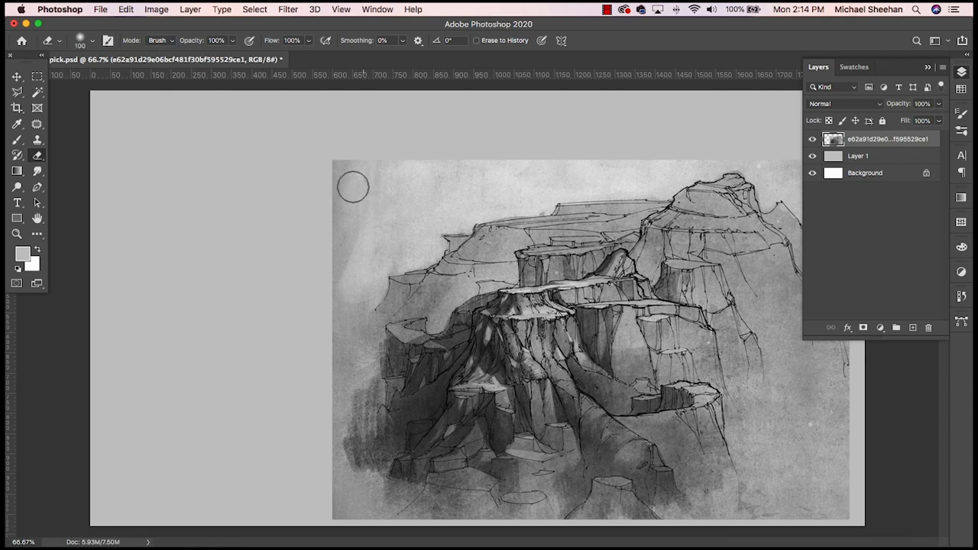
pyautogui.click(232, 45)
pyautogui.moveTo(233, 55); pyautogui.dragTo(193, 55)
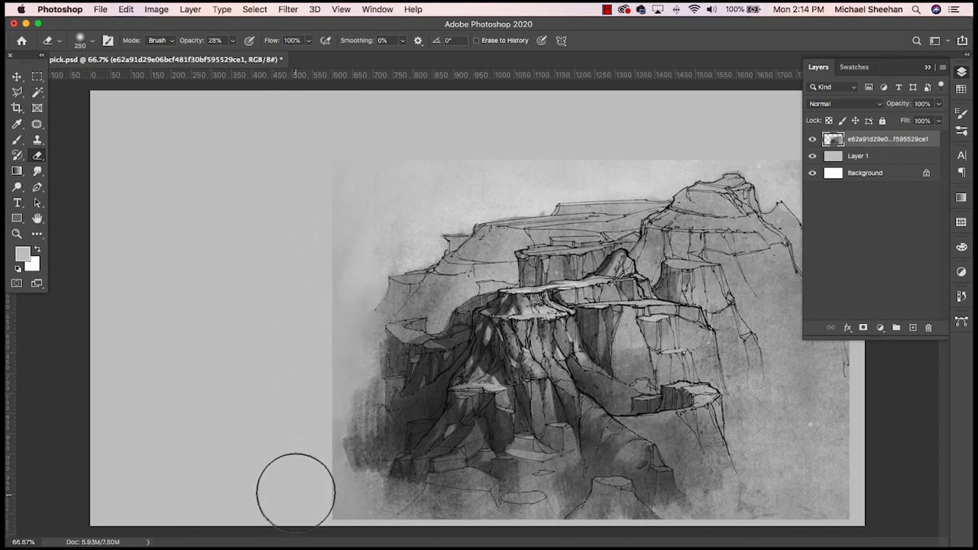
# - Blend the sketch's left and top edges into the grey background with a 100 px Eraser at 65% opacity
pyautogui.press('[')
pyautogui.press('[')
pyautogui.press('[')
pyautogui.press('[')
pyautogui.press('[')
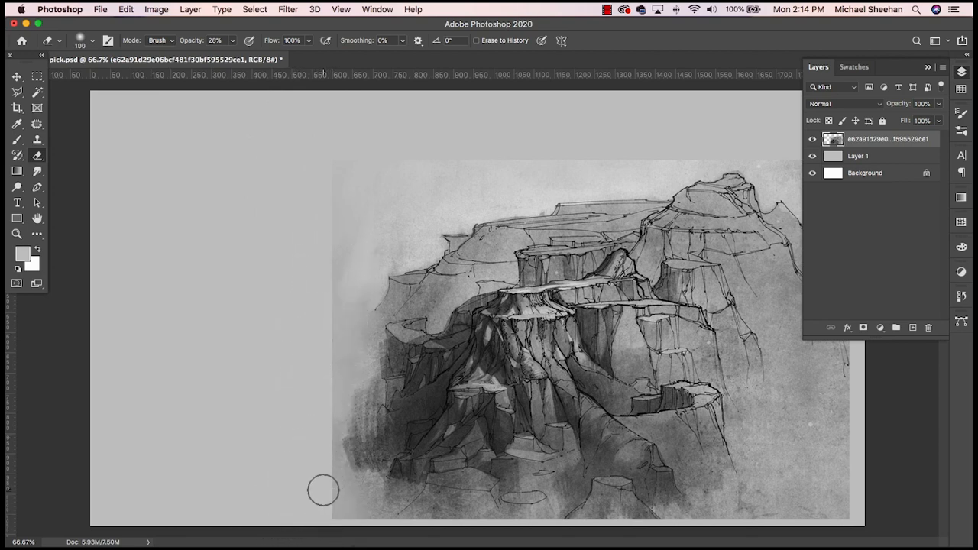
pyautogui.click(234, 42)
pyautogui.moveTo(234, 55); pyautogui.dragTo(252, 57)
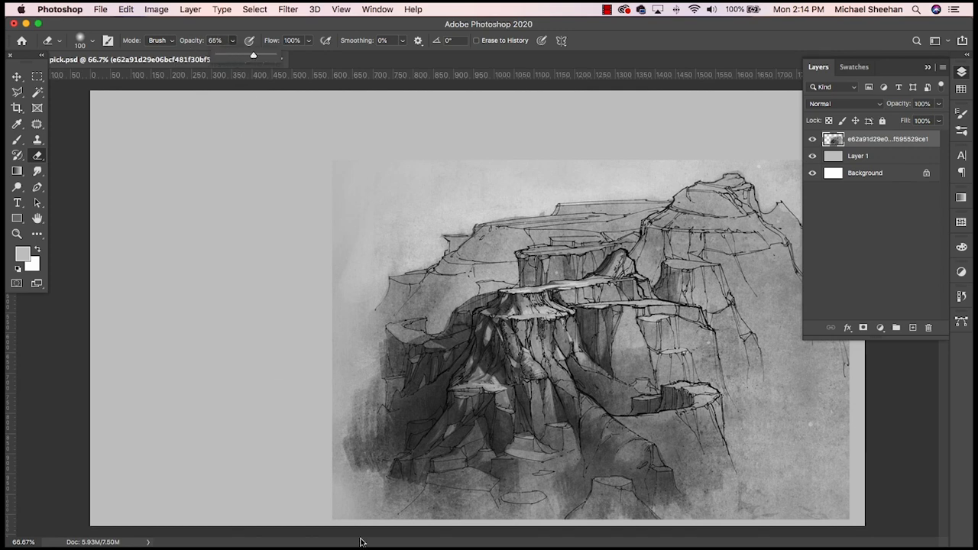
pyautogui.moveTo(312, 476)
pyautogui.mouseDown()
pyautogui.moveTo(352, 520)
pyautogui.moveTo(308, 493)
pyautogui.moveTo(322, 464)
pyautogui.moveTo(334, 262)
pyautogui.moveTo(321, 167)
pyautogui.mouseUp()
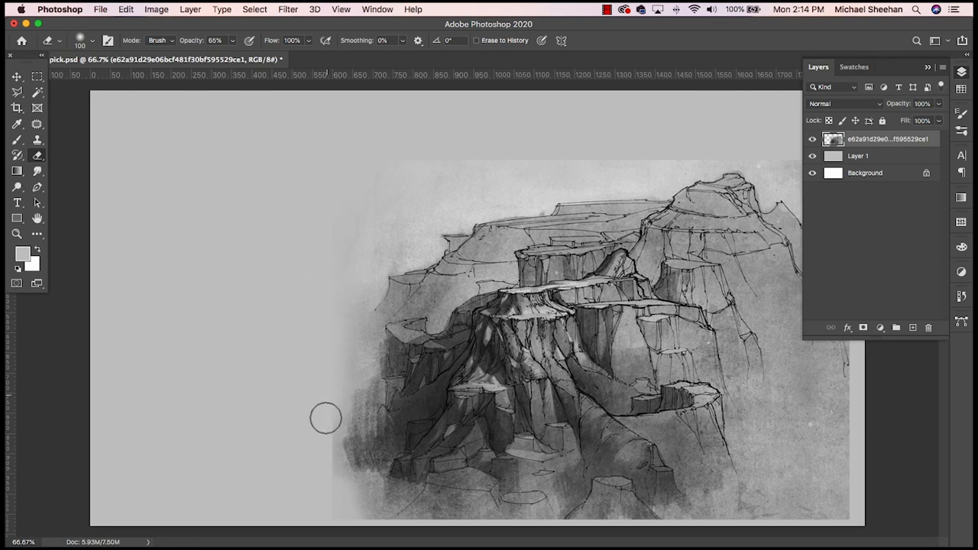
pyautogui.moveTo(326, 418)
pyautogui.mouseDown()
pyautogui.moveTo(328, 523)
pyautogui.moveTo(318, 379)
pyautogui.mouseUp()
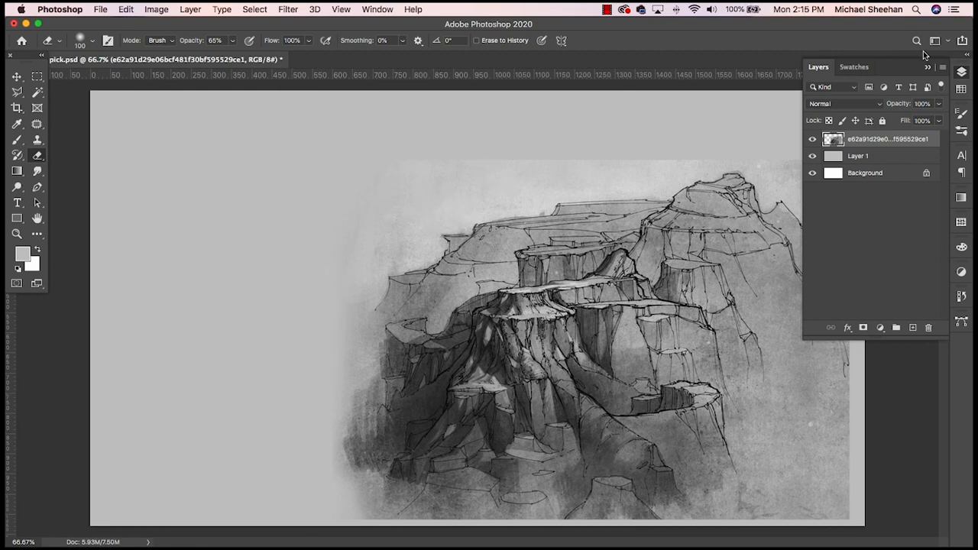
pyautogui.click(962, 72)
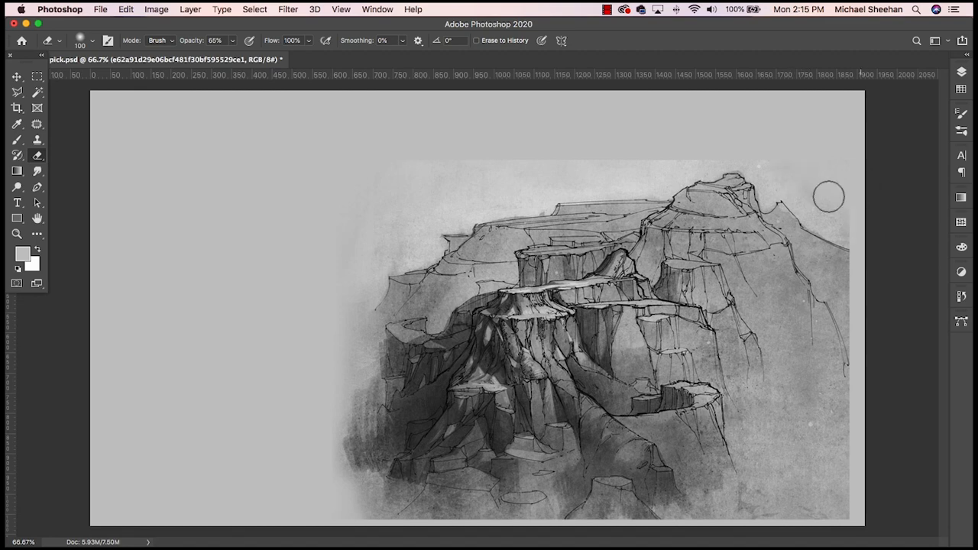
pyautogui.moveTo(782, 168)
pyautogui.mouseDown()
pyautogui.moveTo(725, 149)
pyautogui.moveTo(347, 168)
pyautogui.moveTo(595, 153)
pyautogui.mouseUp()
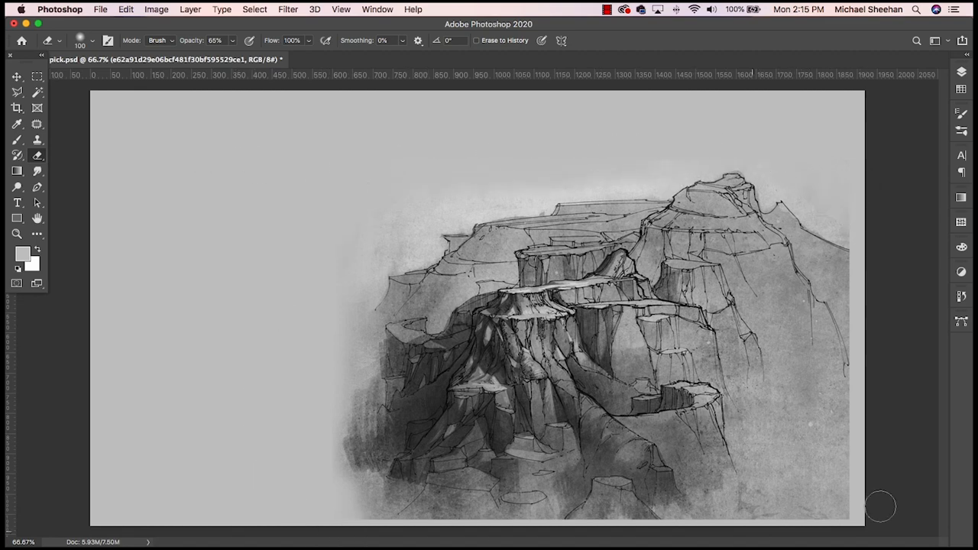
# - Enlarge the sketch slightly from its top-right corner so it reaches the right edge of the canvas
pyautogui.click(20, 76)
pyautogui.click(849, 290)
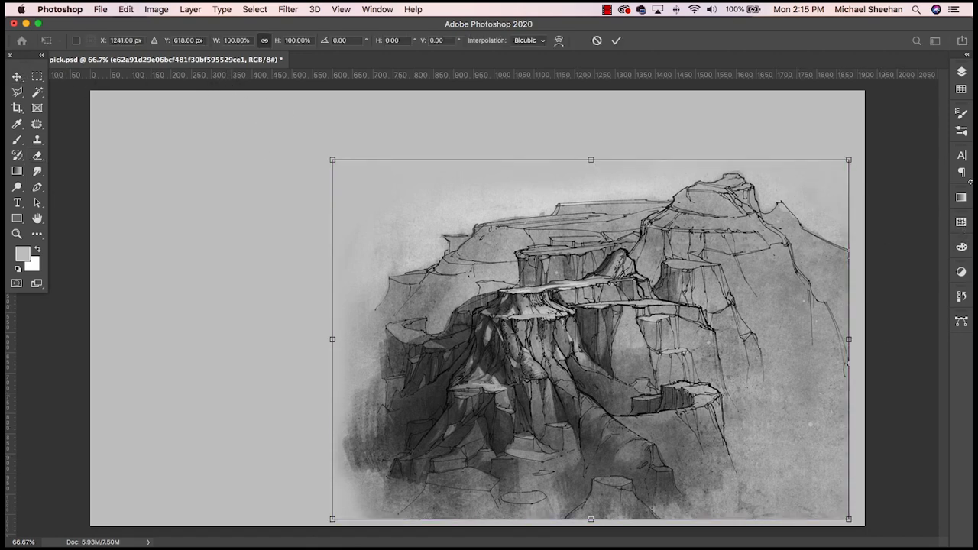
pyautogui.moveTo(862, 149); pyautogui.dragTo(867, 145)
pyautogui.press('Return')
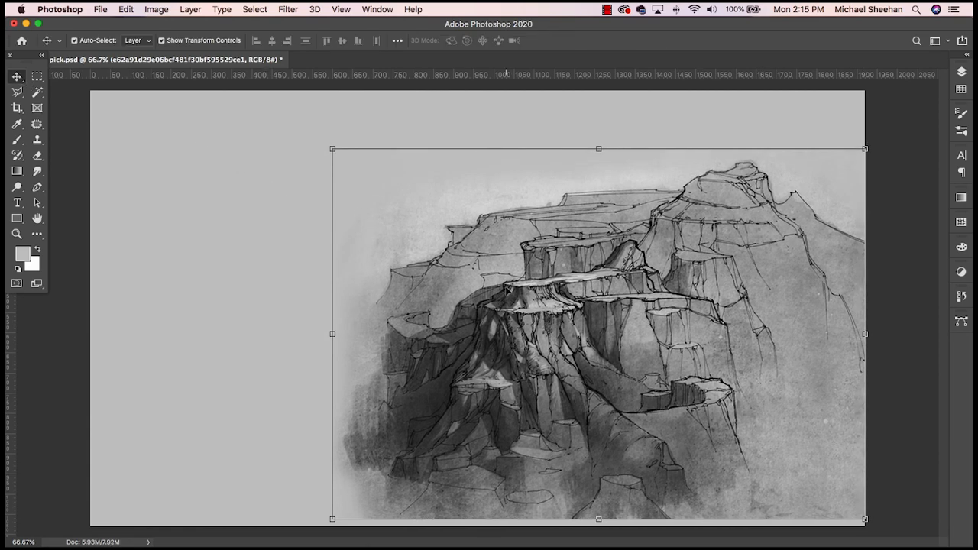
# - Duplicate the sketch layer toward the left side of the canvas and flip the copy horizontally
pyautogui.click(267, 273)
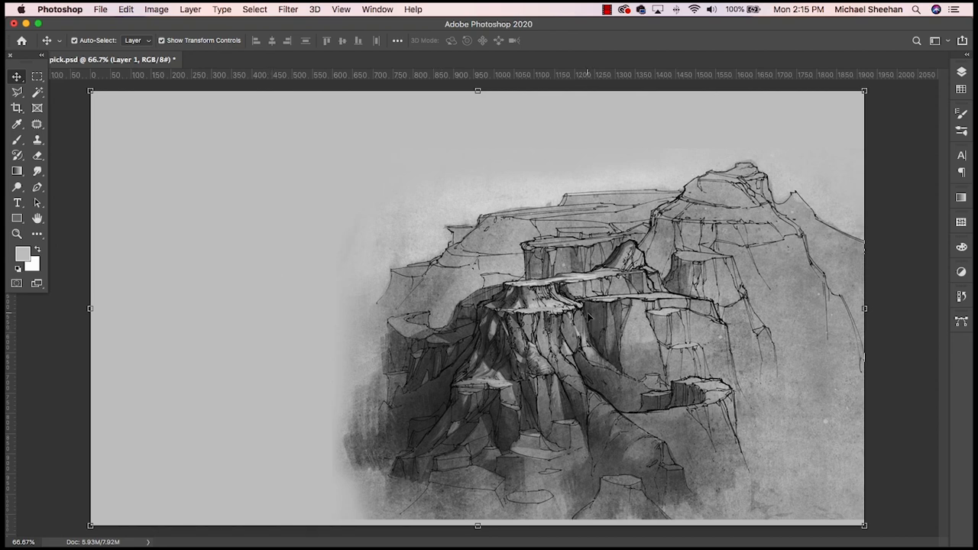
pyautogui.press('super')
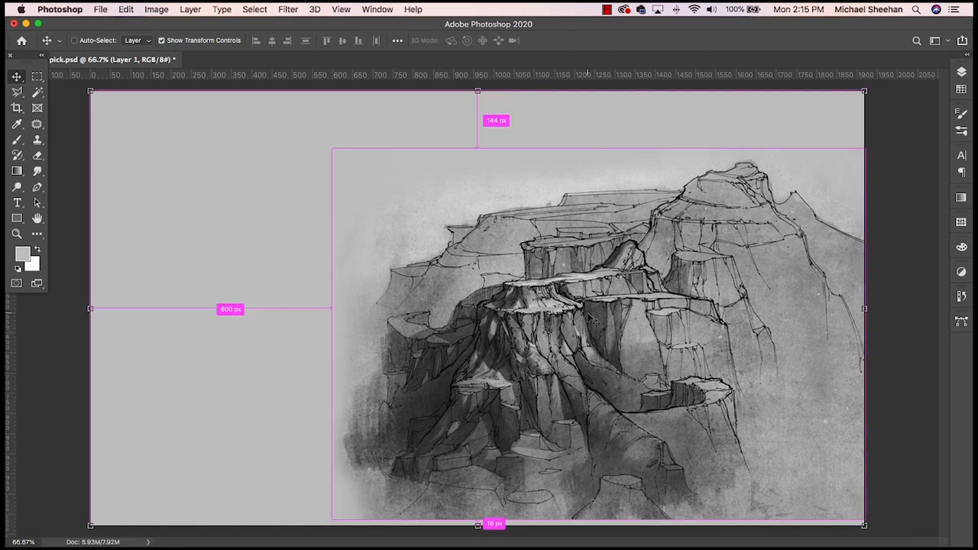
pyautogui.click(677, 325)
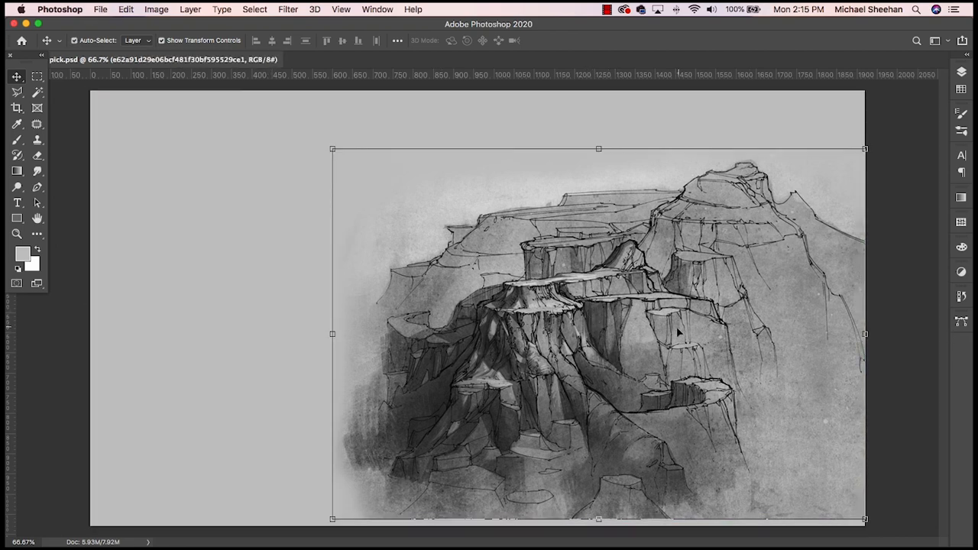
pyautogui.keyDown('alt'); pyautogui.moveTo(678, 326); pyautogui.dragTo(356, 327); pyautogui.keyUp('alt')
pyautogui.click(127, 9)
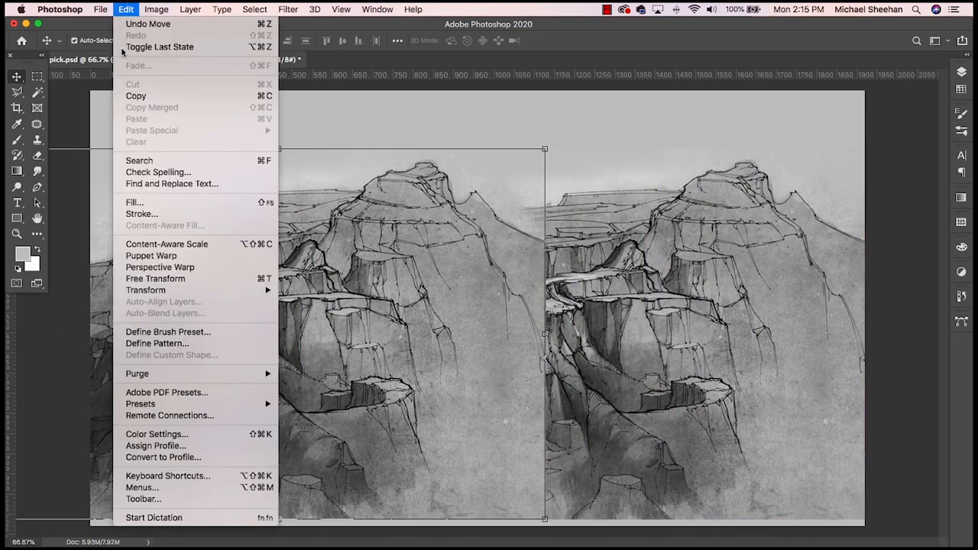
pyautogui.moveTo(167, 292)
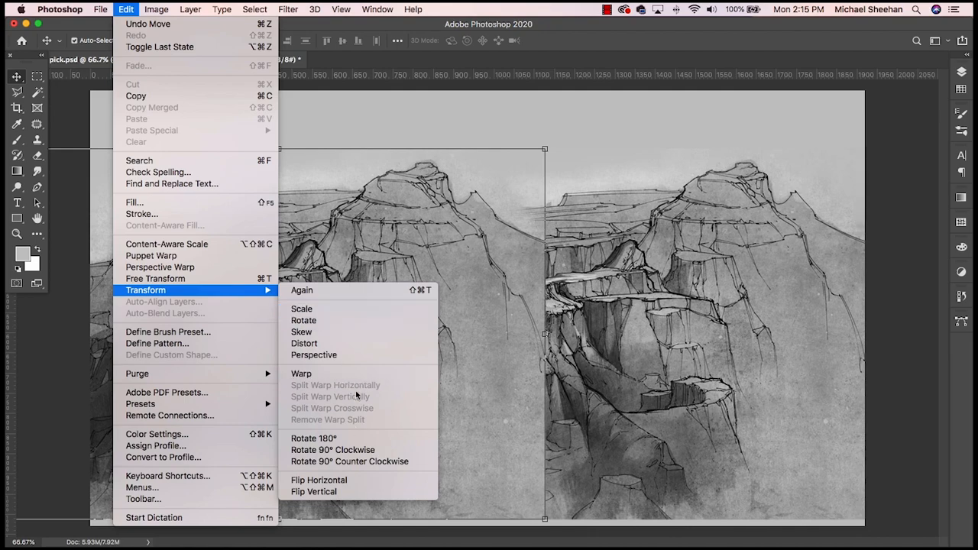
pyautogui.click(362, 481)
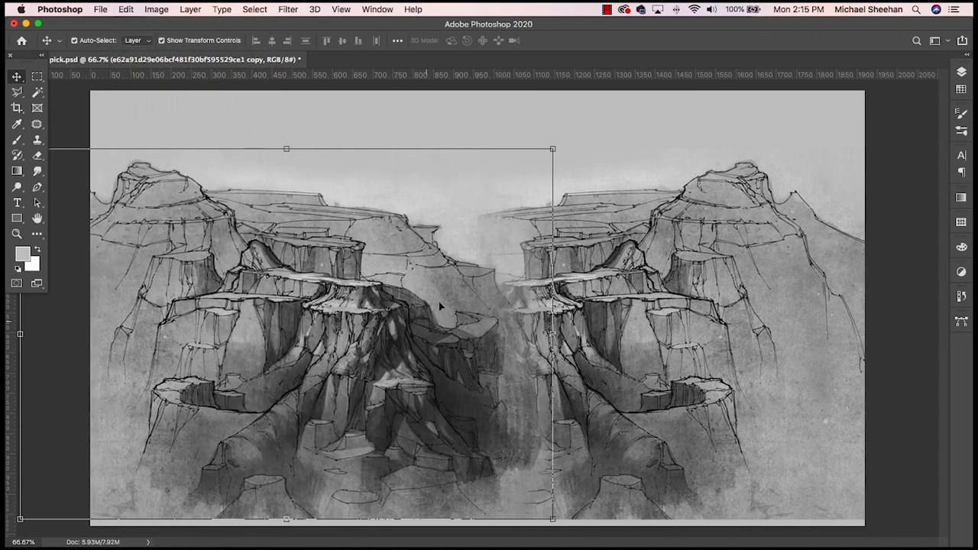
# - Reduce the flipped copy to about 68% width with a flattened height and place it in the canvas's upper-left area
pyautogui.moveTo(555, 146); pyautogui.dragTo(359, 289)
pyautogui.moveTo(253, 374); pyautogui.dragTo(223, 215)
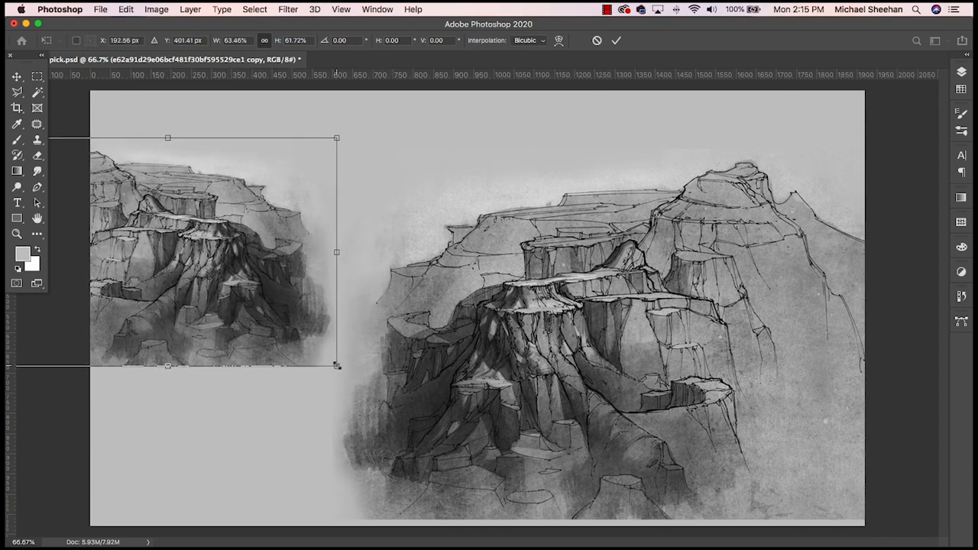
pyautogui.moveTo(337, 366); pyautogui.dragTo(360, 382)
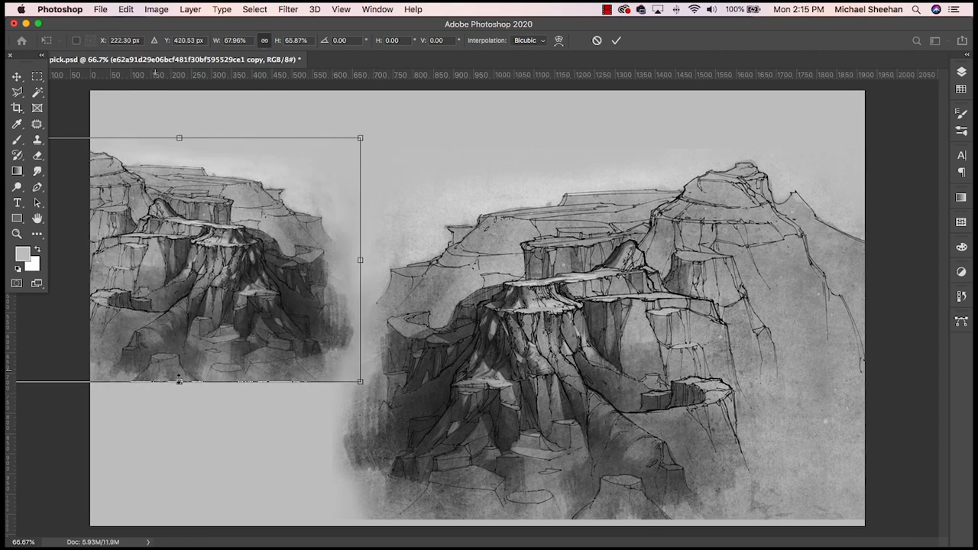
pyautogui.moveTo(179, 379); pyautogui.dragTo(178, 354)
pyautogui.moveTo(238, 301)
pyautogui.mouseDown()
pyautogui.moveTo(259, 299)
pyautogui.moveTo(250, 291)
pyautogui.mouseUp()
pyautogui.press('Return')
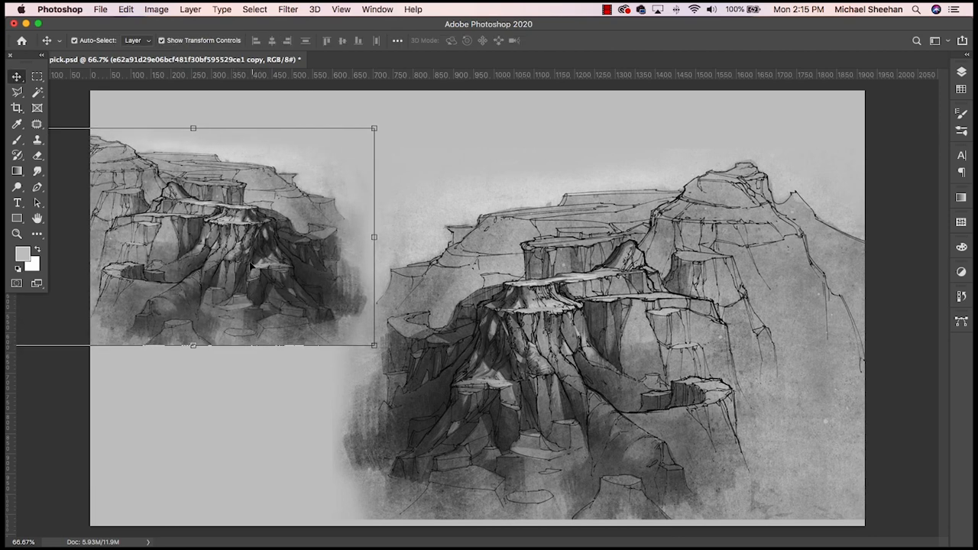
# - Duplicate the small flipped sketch and offset the duplicate to the right so it overlaps the large sketch
pyautogui.moveTo(243, 258); pyautogui.dragTo(380, 246)
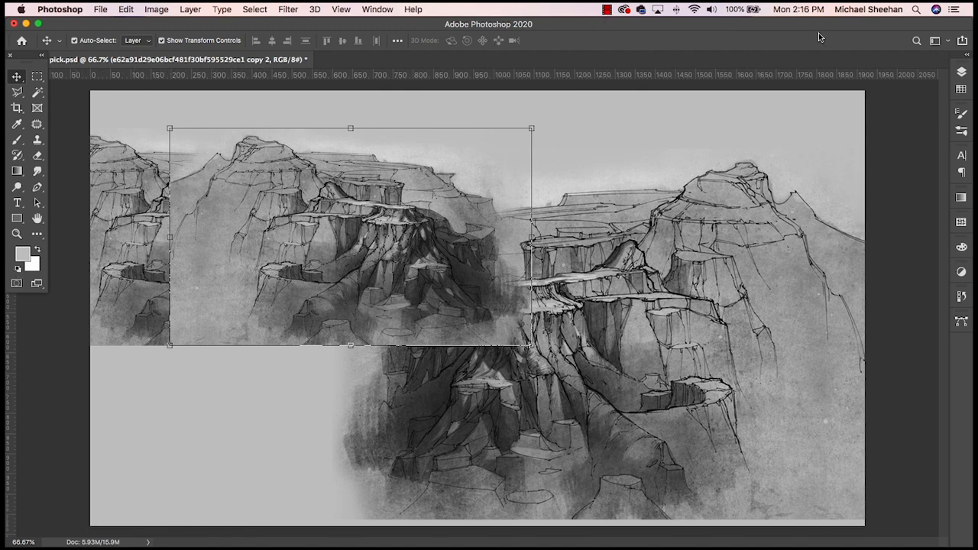
pyautogui.click(39, 25)
pyautogui.click(42, 24)
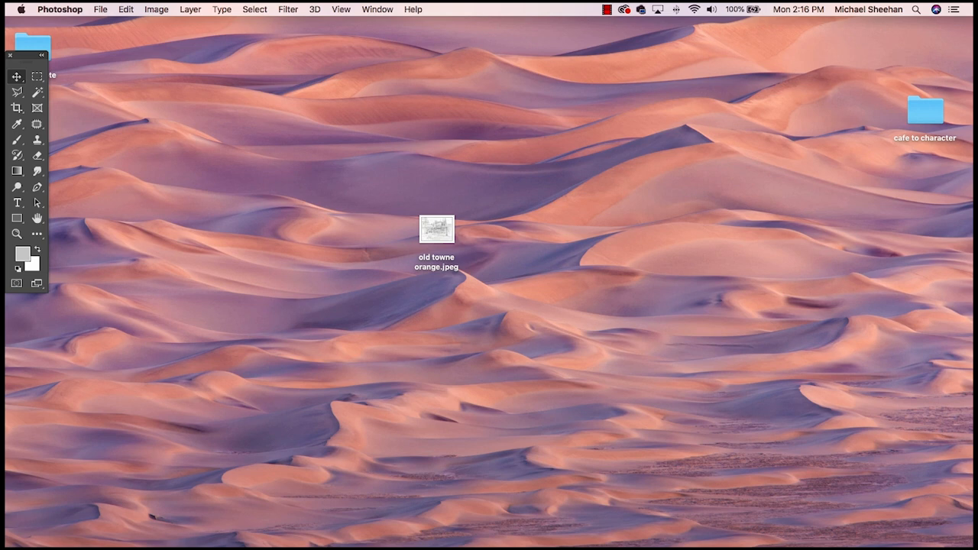
pyautogui.click(8, 517)
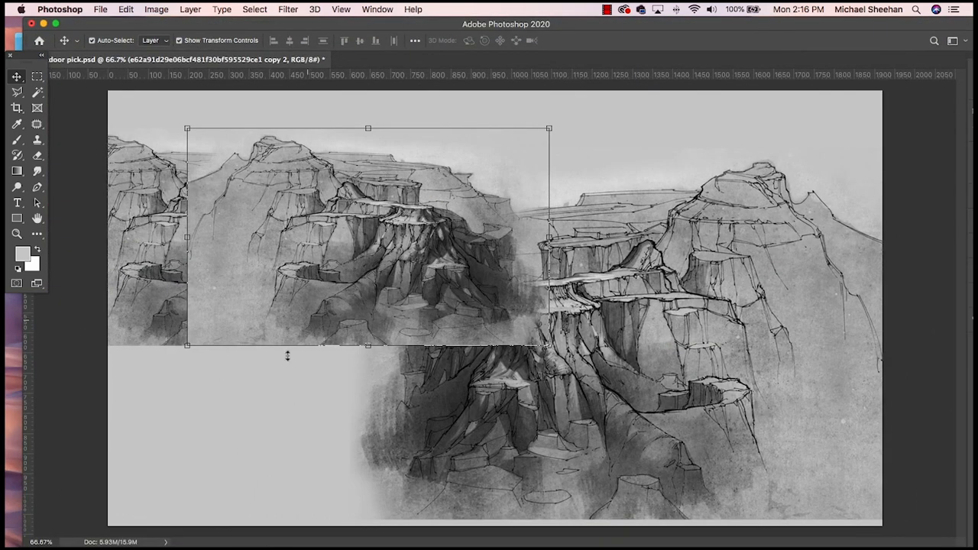
pyautogui.click(285, 408)
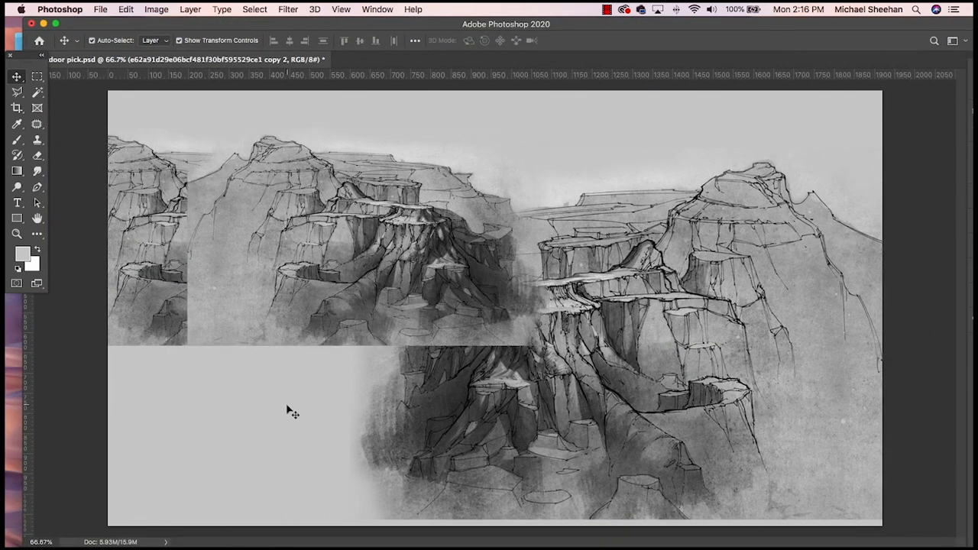
pyautogui.click(274, 290)
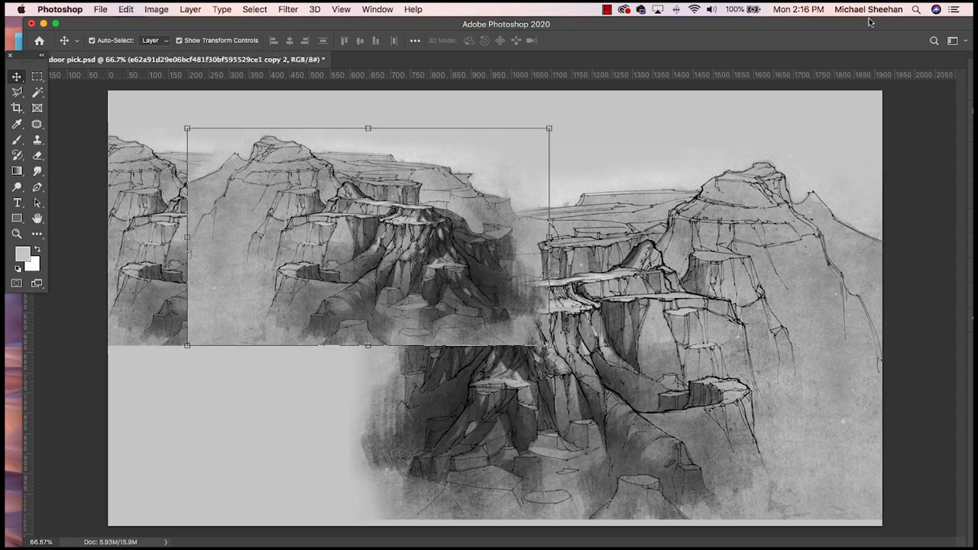
# - Add a layer mask to the small sketch duplicate that overlaps the large sketch
pyautogui.moveTo(865, 26); pyautogui.dragTo(846, 29)
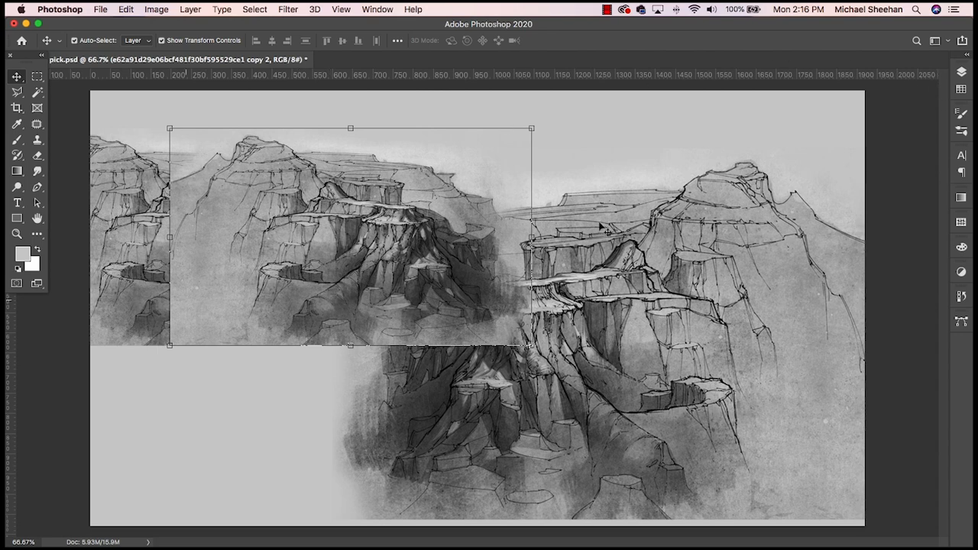
pyautogui.click(960, 72)
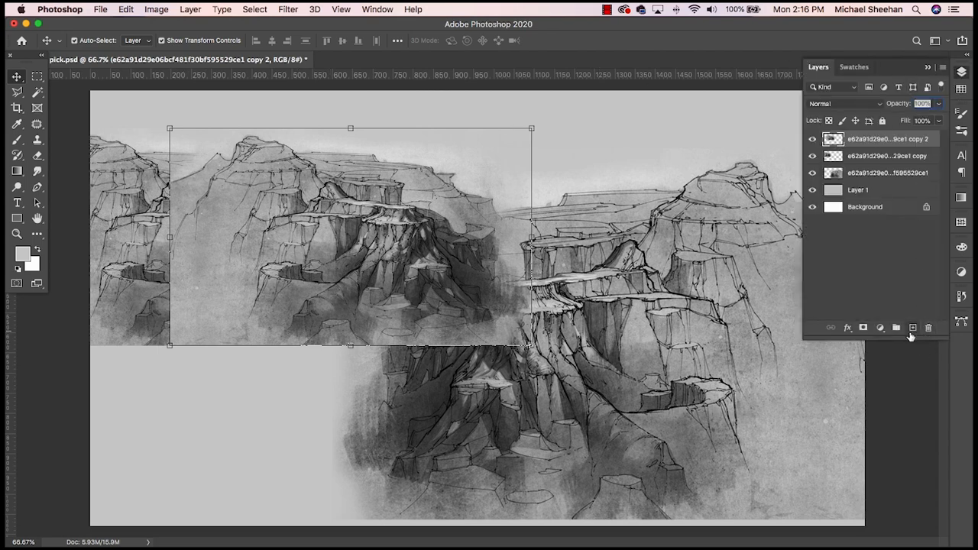
pyautogui.click(863, 328)
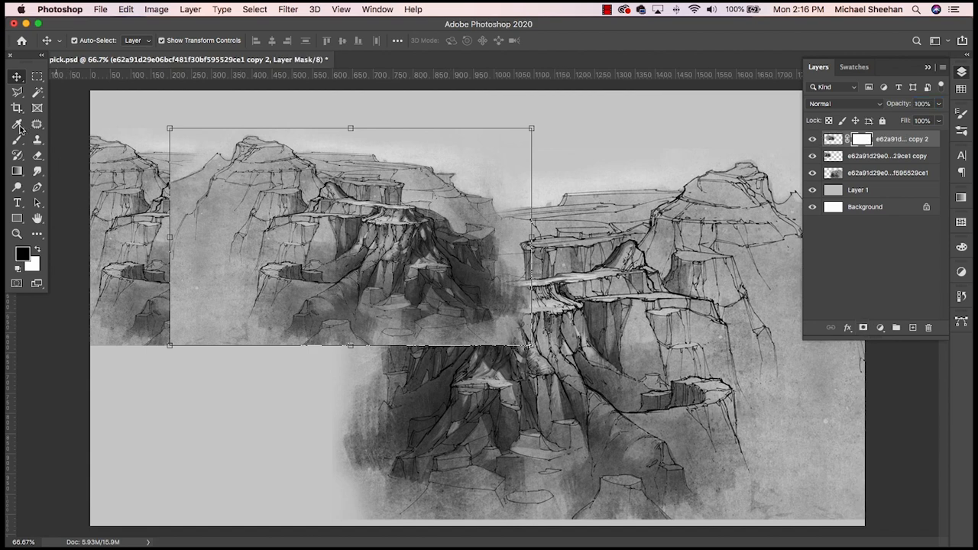
pyautogui.click(18, 171)
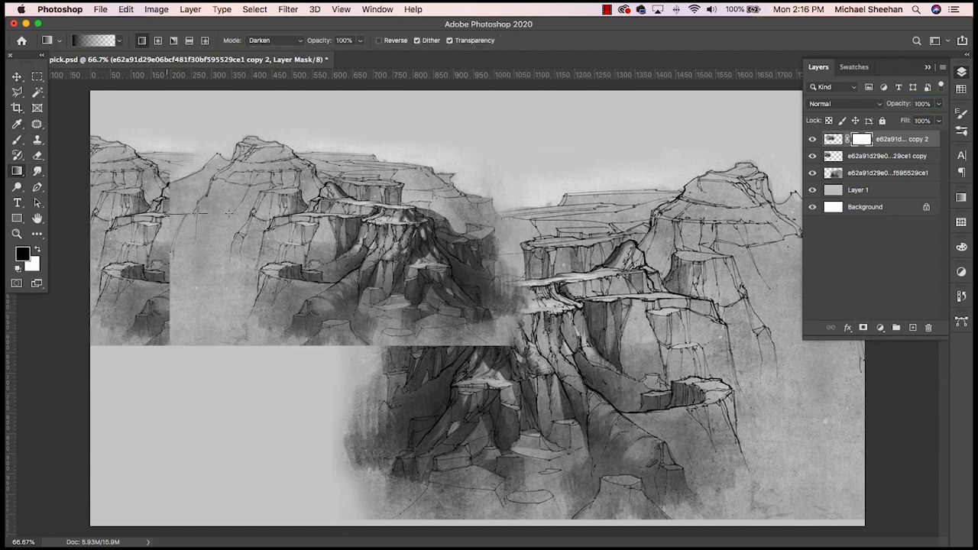
pyautogui.moveTo(229, 214); pyautogui.dragTo(291, 214)
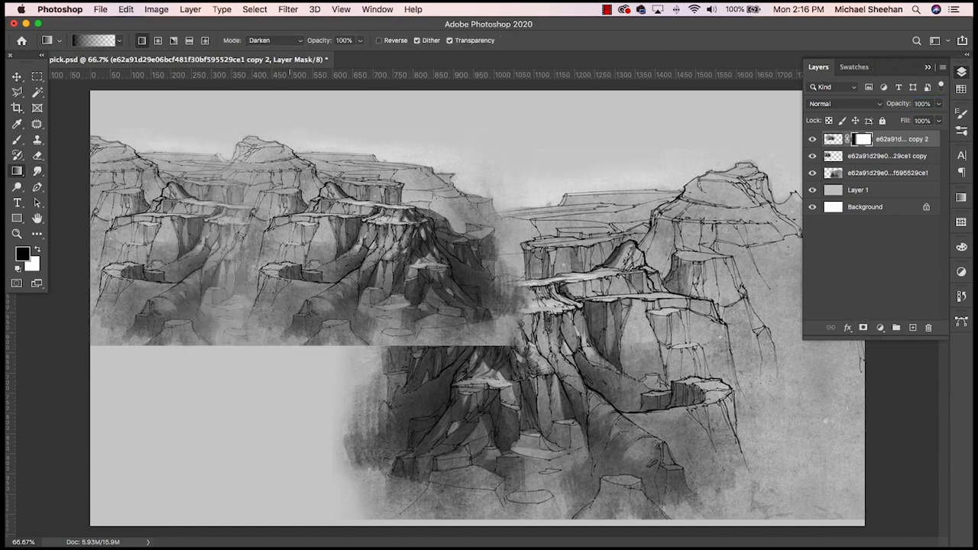
pyautogui.click(17, 76)
pyautogui.moveTo(371, 215); pyautogui.dragTo(335, 218)
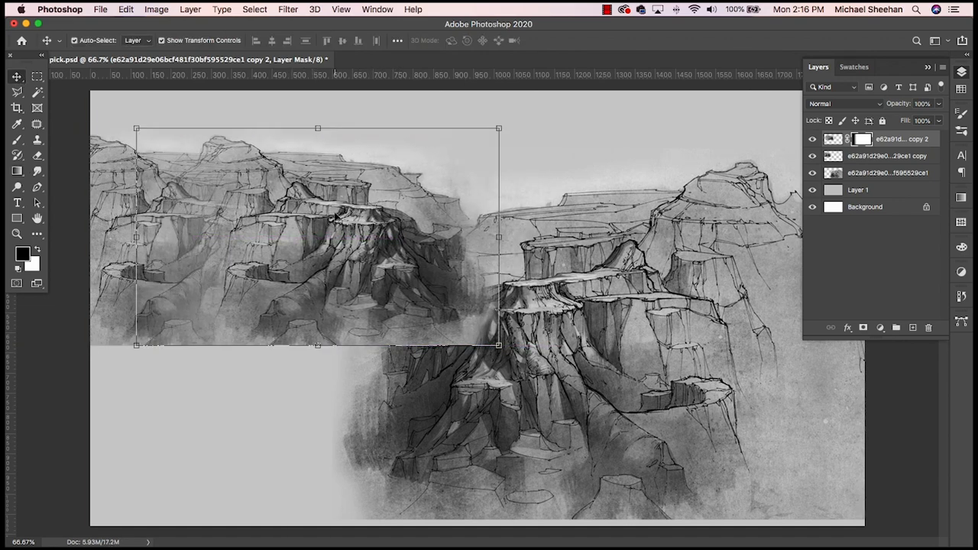
pyautogui.press('super+z')
pyautogui.press('super+z')
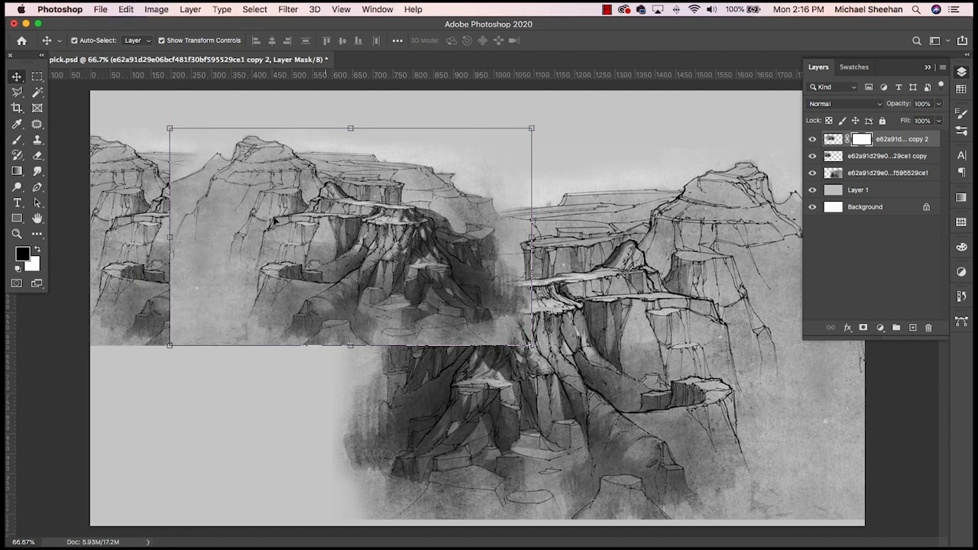
# - Fade the masked small sketch's left side with a wide horizontal black-to-white gradient, using the first preset from the Basics gradients
pyautogui.click(18, 171)
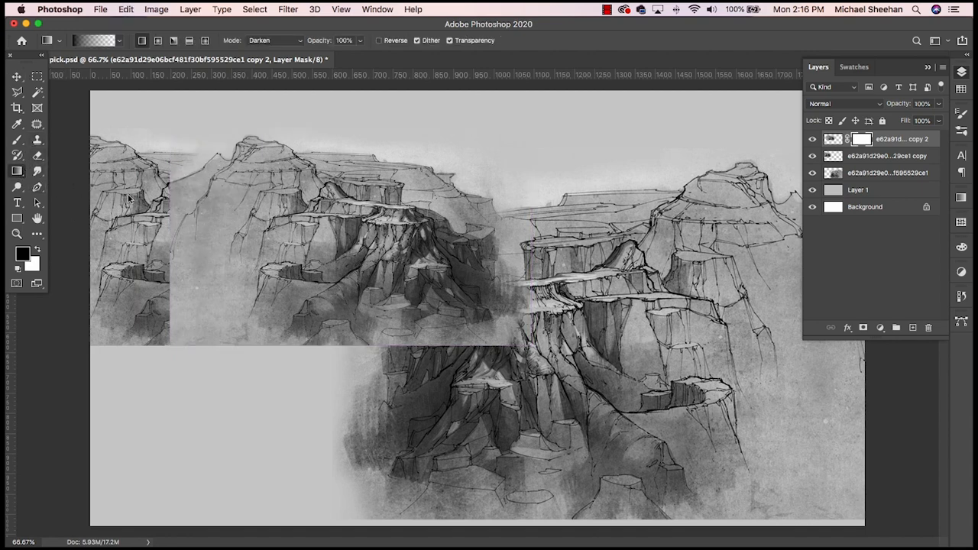
pyautogui.click(120, 41)
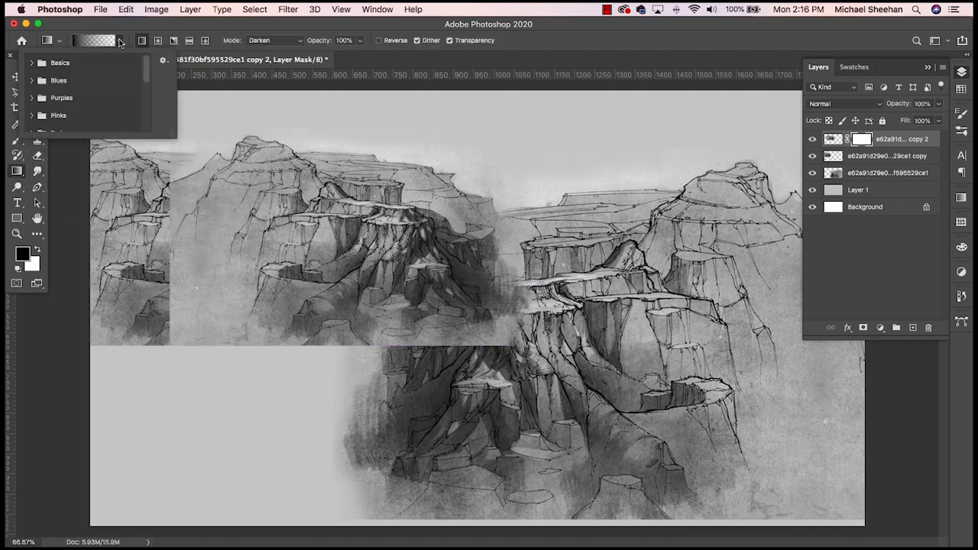
pyautogui.click(31, 63)
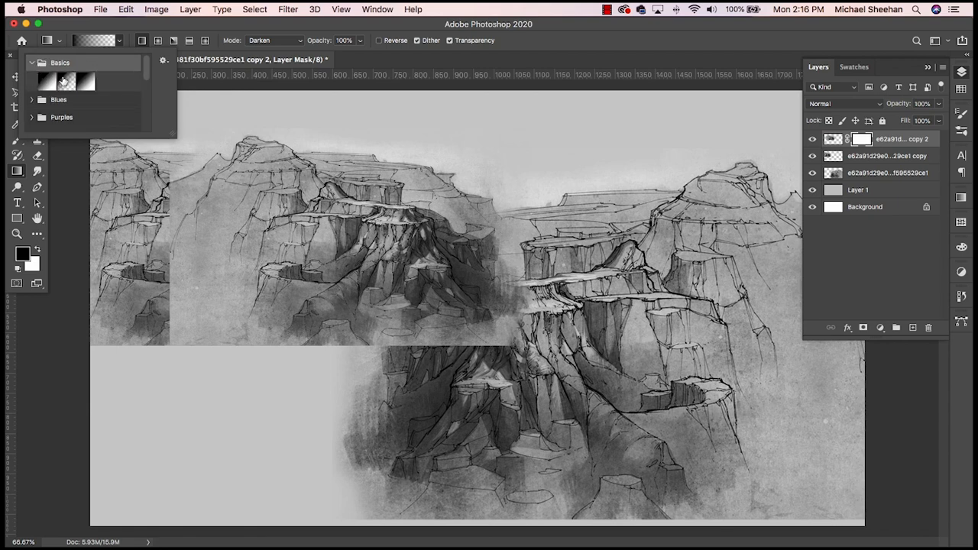
pyautogui.click(47, 81)
pyautogui.click(166, 26)
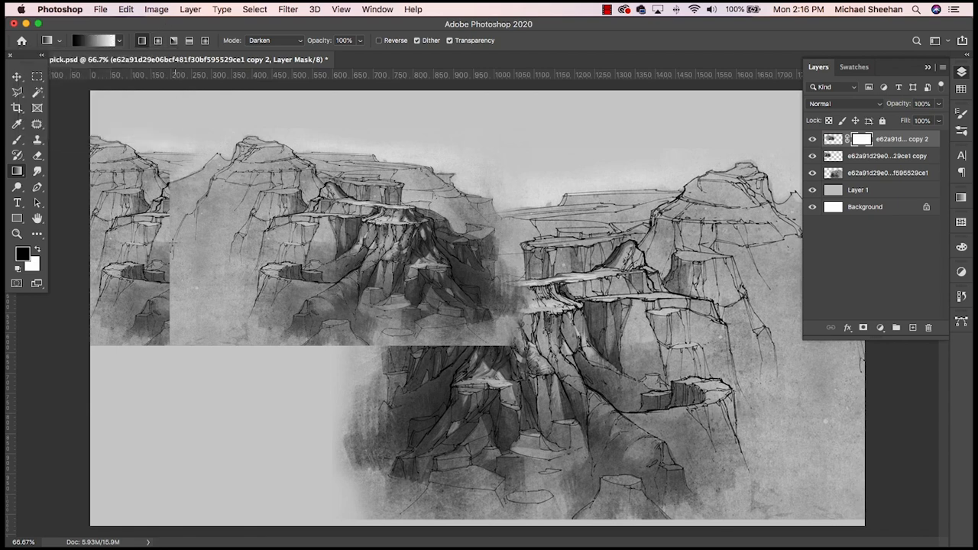
pyautogui.moveTo(177, 240); pyautogui.dragTo(330, 239)
pyautogui.press('super+z')
pyautogui.moveTo(172, 232); pyautogui.dragTo(441, 229)
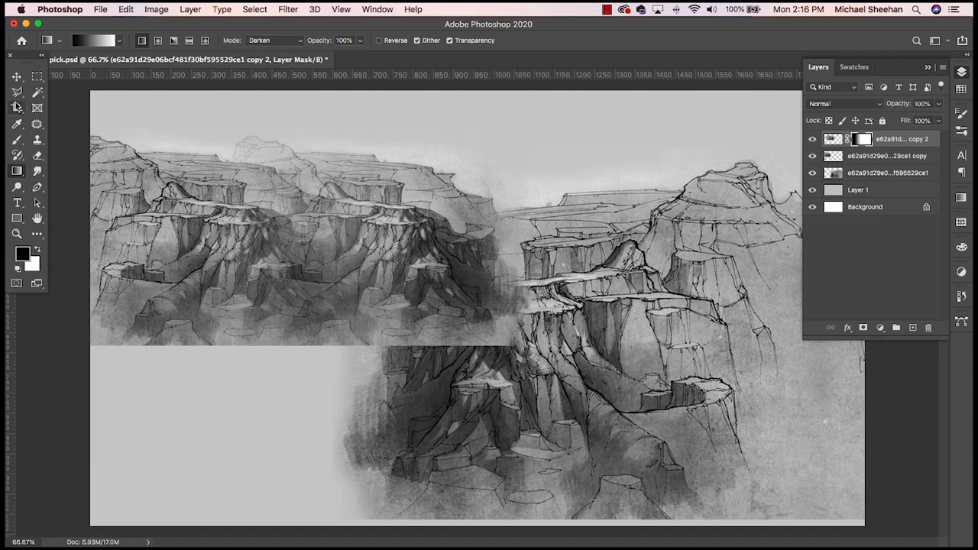
# - Swap the foreground and background colours and erase the faint ghosted peak from the small duplicate on its layer mask
pyautogui.click(17, 77)
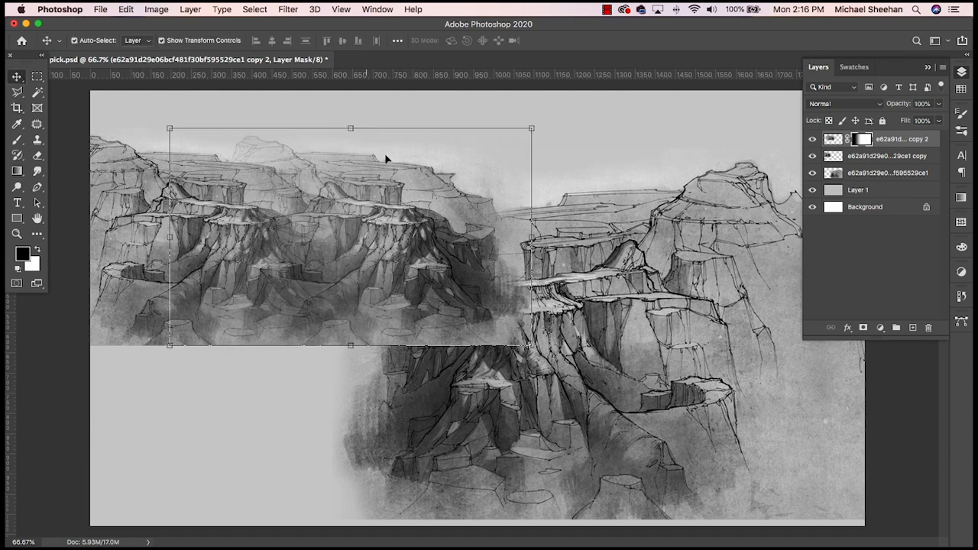
pyautogui.click(38, 155)
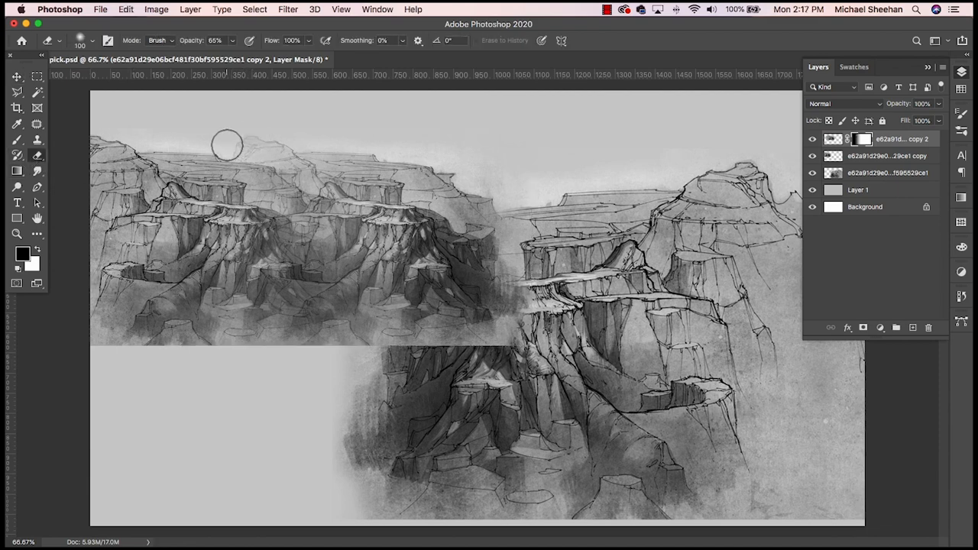
pyautogui.press('x')
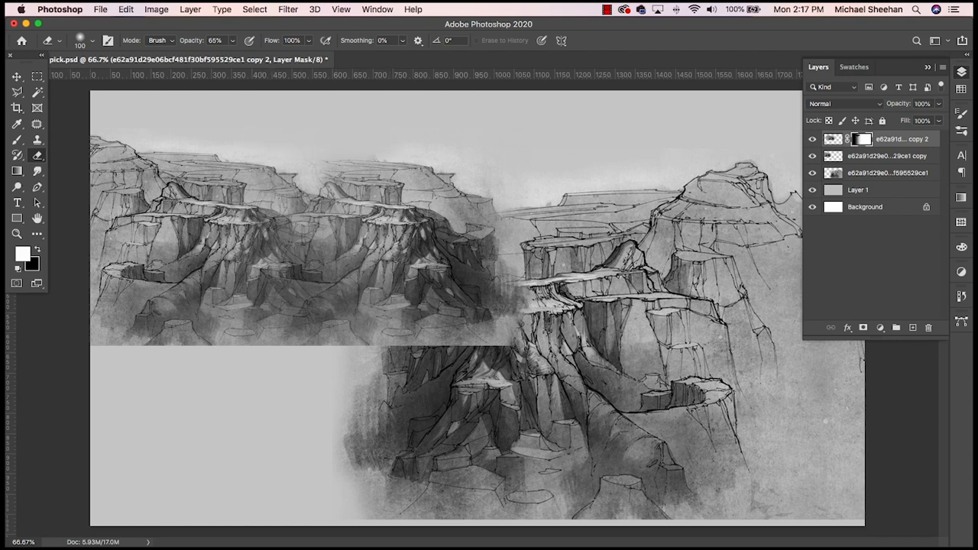
# - Reorder both small sketch layers beneath the large sketch and duplicate the pair toward the right side of the canvas
pyautogui.click(16, 77)
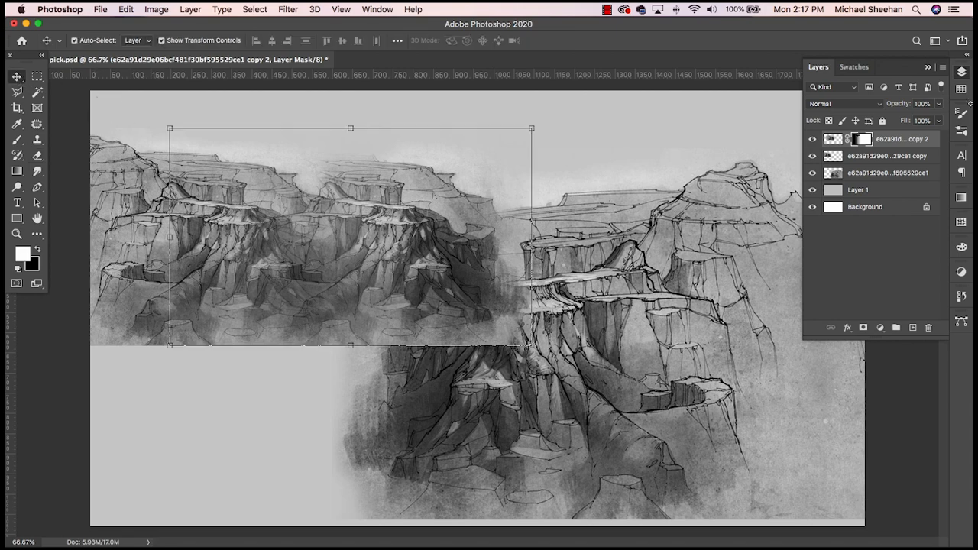
pyautogui.keyDown('shift'); pyautogui.click(887, 159); pyautogui.keyUp('shift')
pyautogui.moveTo(921, 139); pyautogui.dragTo(915, 182)
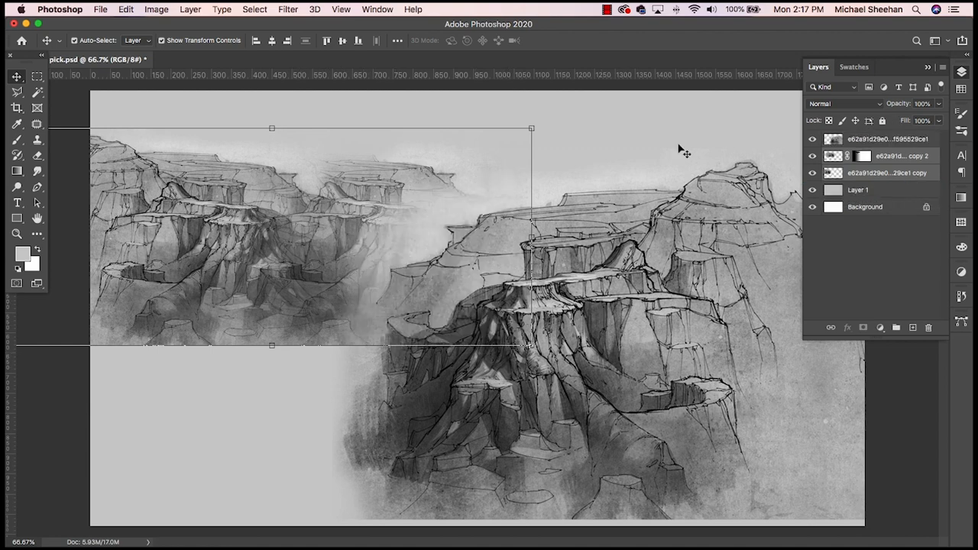
pyautogui.moveTo(281, 233); pyautogui.dragTo(733, 227)
# - Merge the masked right-hand duplicate with the large sketch layer and shift the unmasked duplicate down and slightly left behind it
pyautogui.moveTo(543, 176)
pyautogui.mouseDown()
pyautogui.moveTo(546, 198)
pyautogui.moveTo(543, 174)
pyautogui.mouseUp()
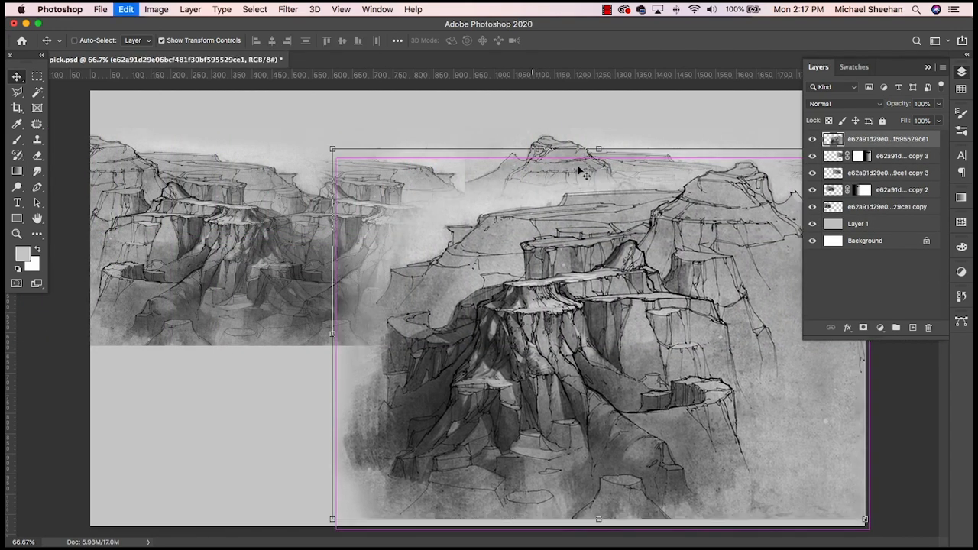
pyautogui.hotkey('ctrl', 't')
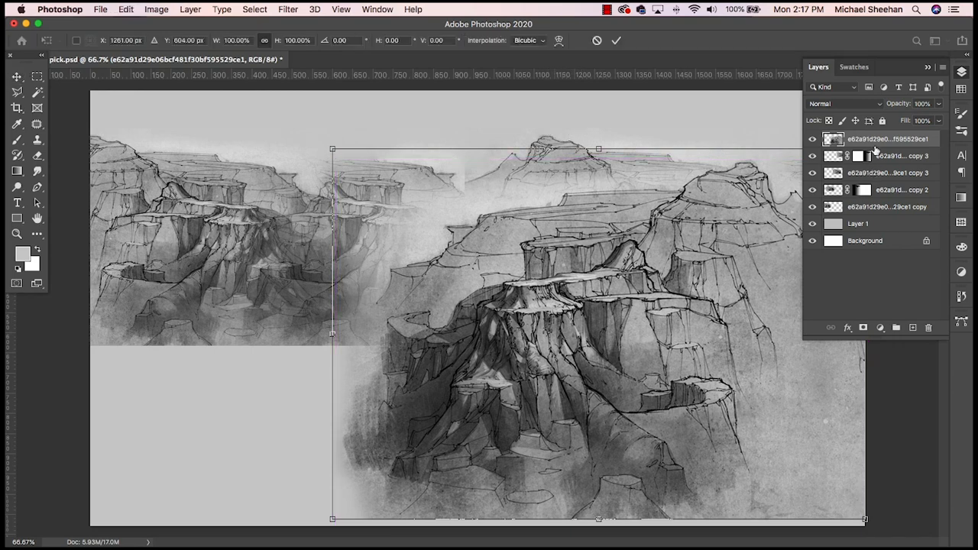
pyautogui.keyDown('shift'); pyautogui.click(833, 158); pyautogui.keyUp('shift')
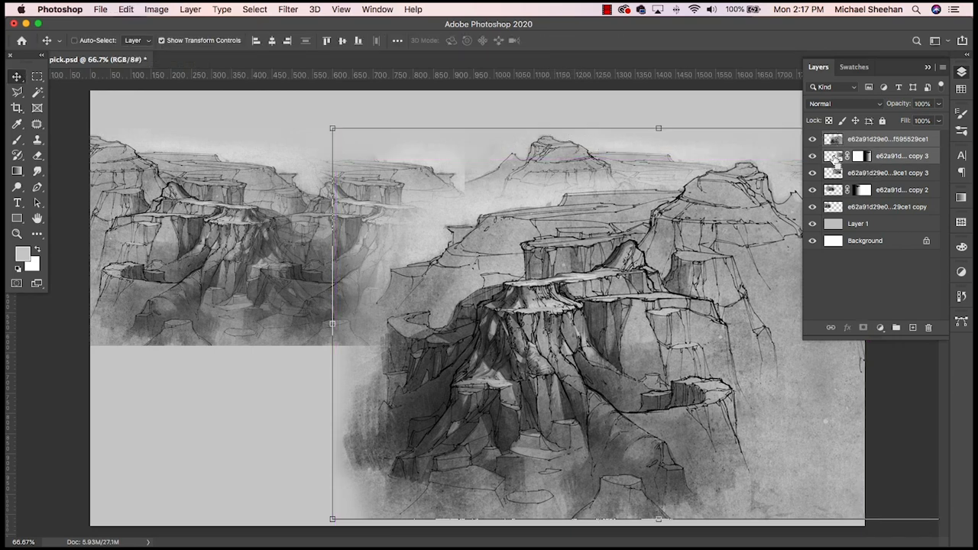
pyautogui.hotkey('ctrl', 'e')
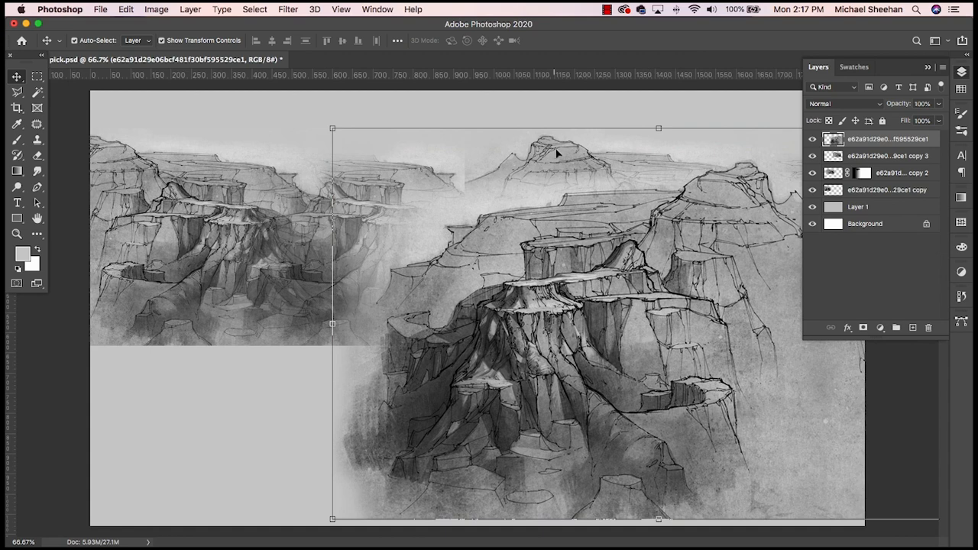
pyautogui.moveTo(557, 153); pyautogui.dragTo(540, 192)
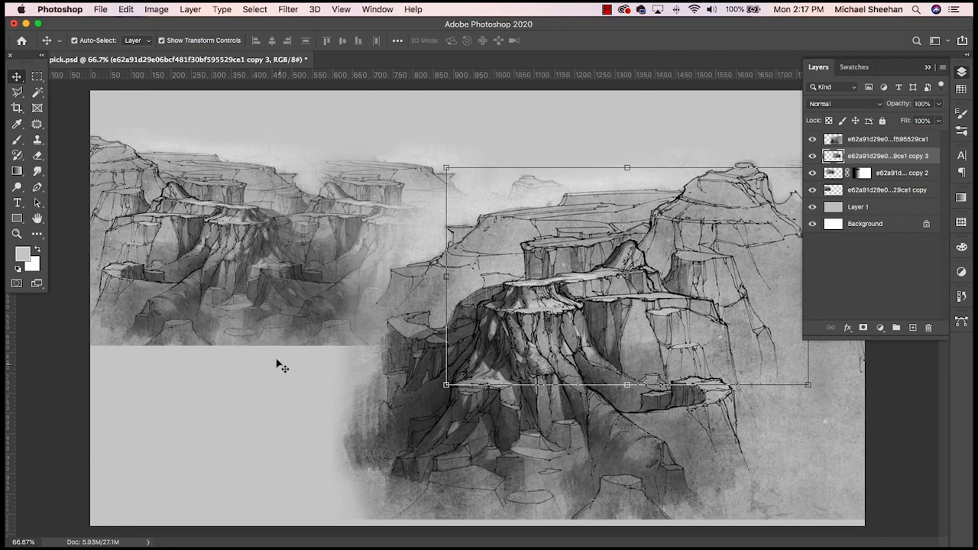
# - Stretch the two original small sketch layers horizontally to about 171% width, keeping the height at 100%
pyautogui.click(263, 291)
pyautogui.keyDown('shift'); pyautogui.click(133, 289); pyautogui.keyUp('shift')
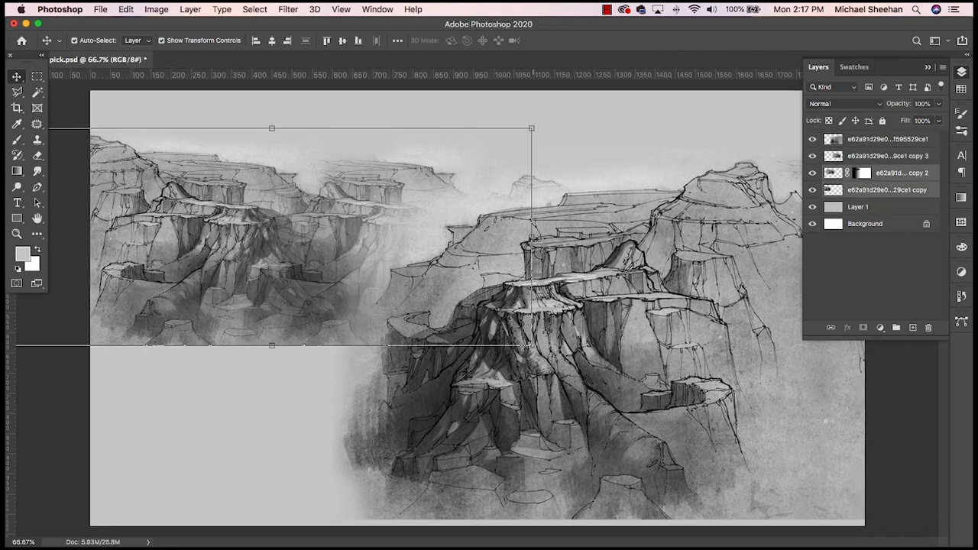
pyautogui.press('super+t')
pyautogui.moveTo(532, 237); pyautogui.dragTo(746, 238)
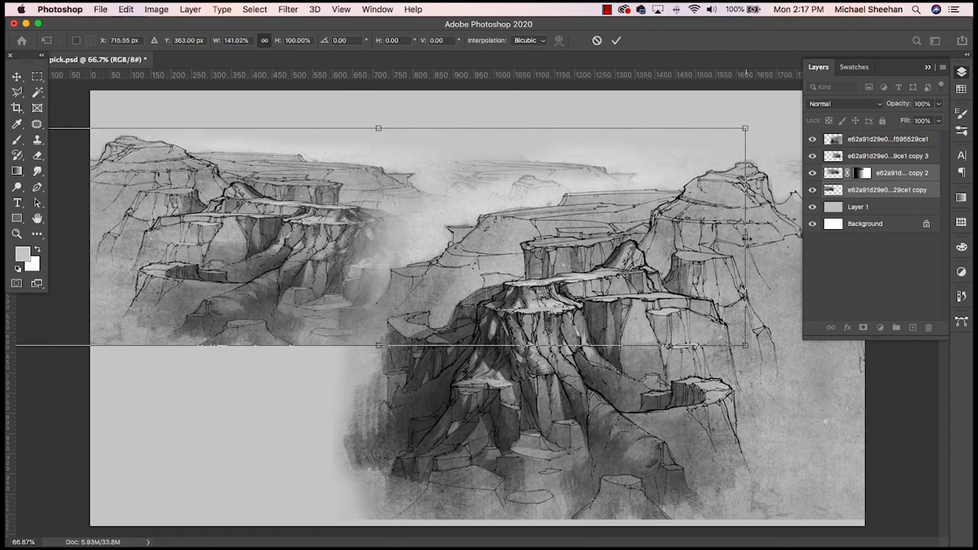
pyautogui.click(964, 72)
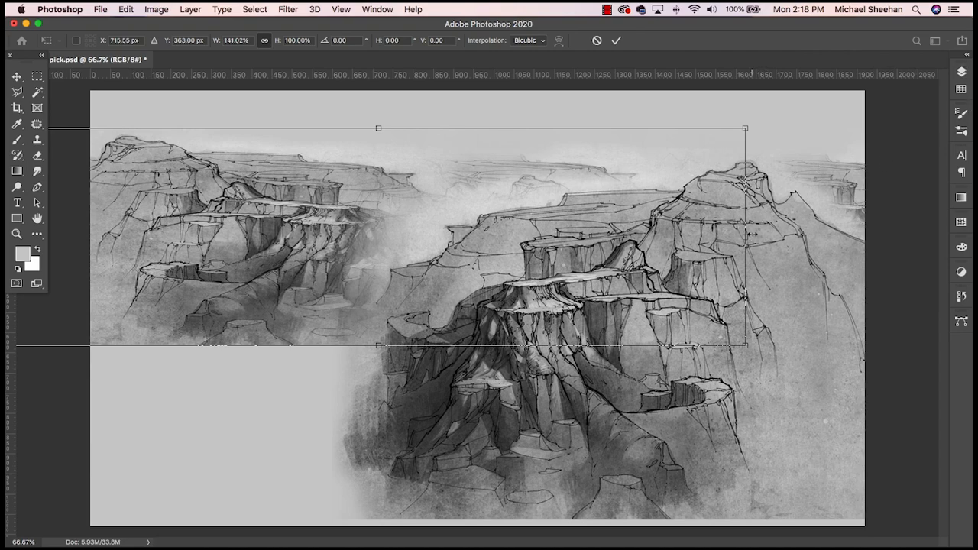
pyautogui.moveTo(746, 238); pyautogui.dragTo(891, 238)
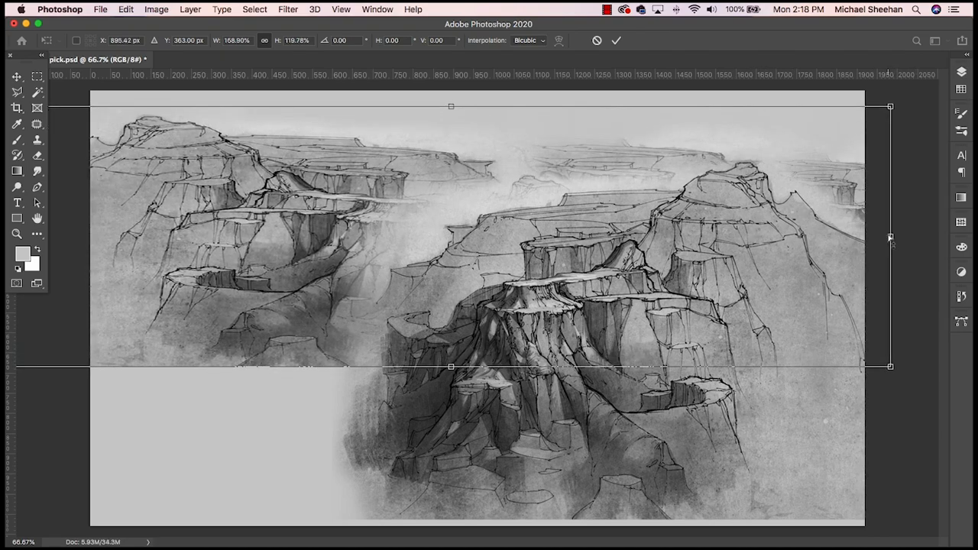
pyautogui.press('super+z')
pyautogui.moveTo(745, 237); pyautogui.dragTo(903, 238)
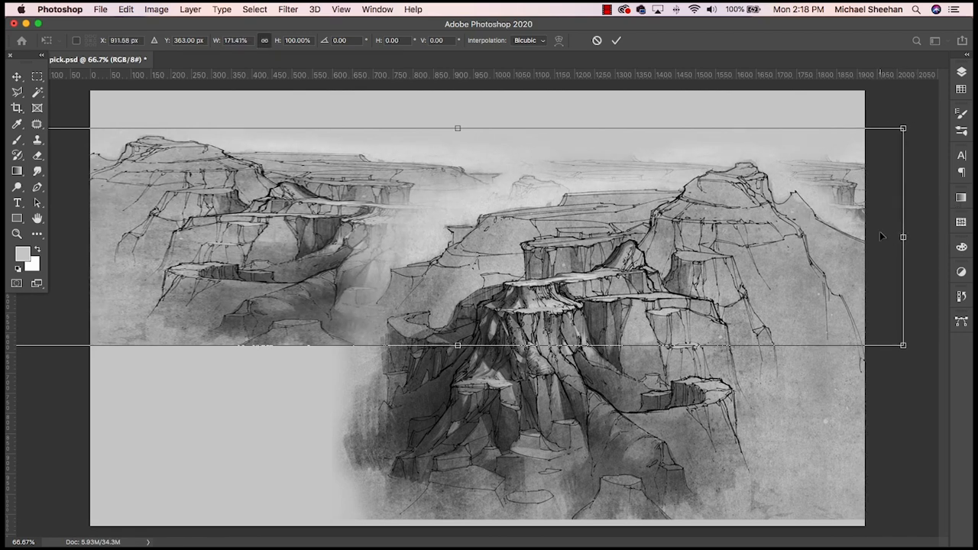
pyautogui.press('Return')
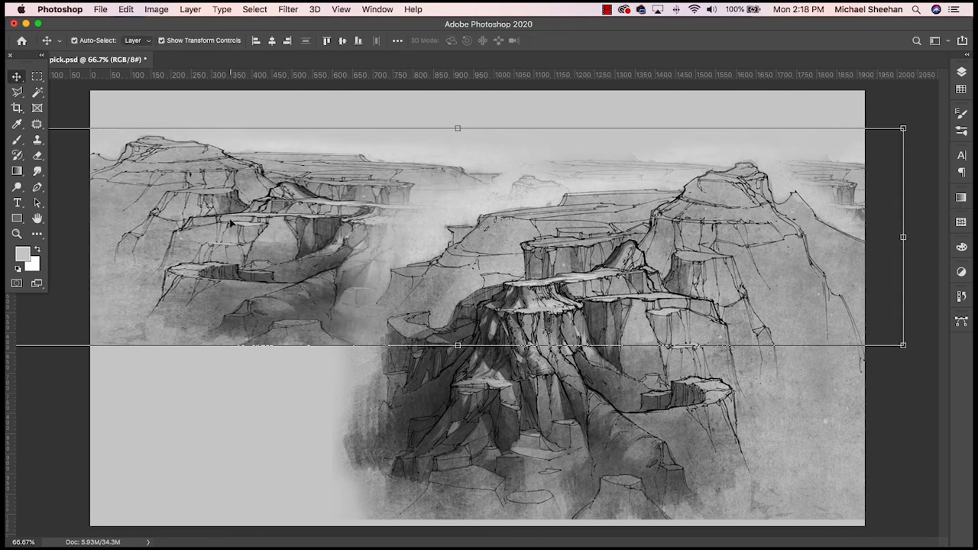
# - Duplicate the stretched pair of sketches downward and merge the two duplicates into one layer
pyautogui.moveTo(230, 221); pyautogui.dragTo(226, 344)
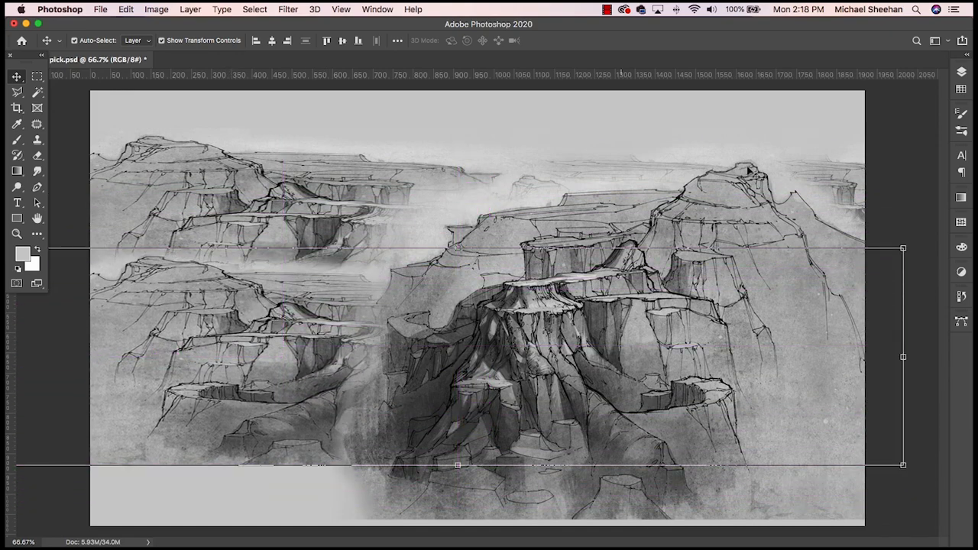
pyautogui.click(961, 72)
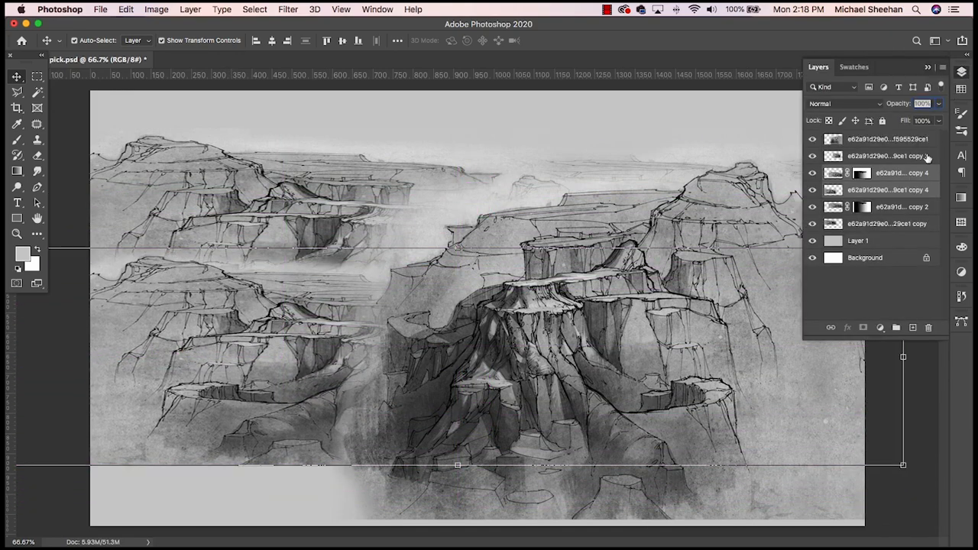
pyautogui.press('super+e')
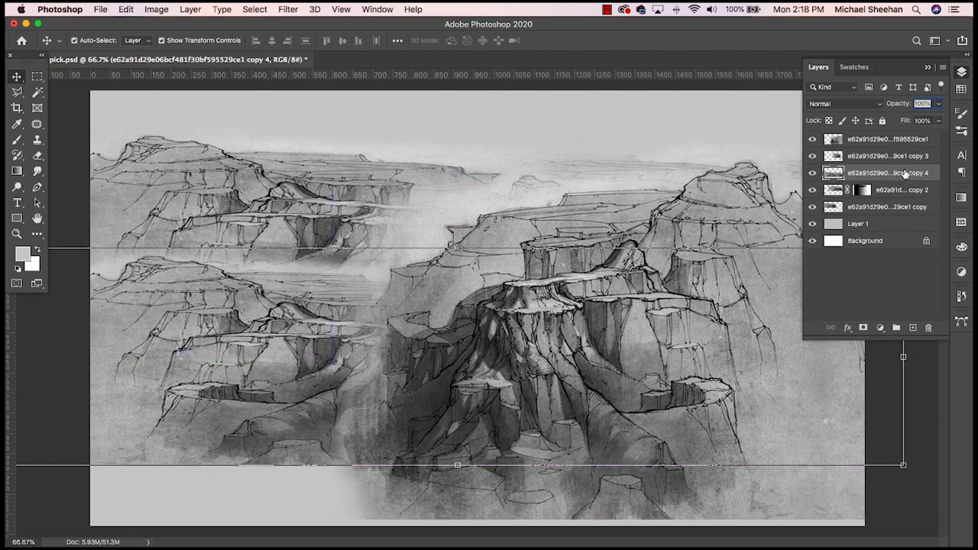
# - Place the merged duplicate beneath the other sketch layers and lower it to the bottom edge of the canvas
pyautogui.moveTo(906, 175); pyautogui.dragTo(909, 217)
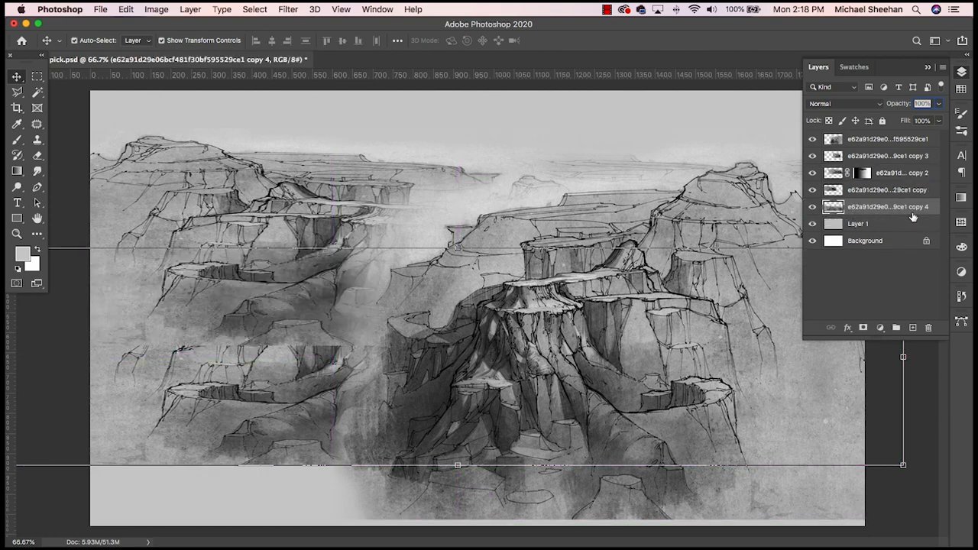
pyautogui.moveTo(300, 389); pyautogui.dragTo(297, 450)
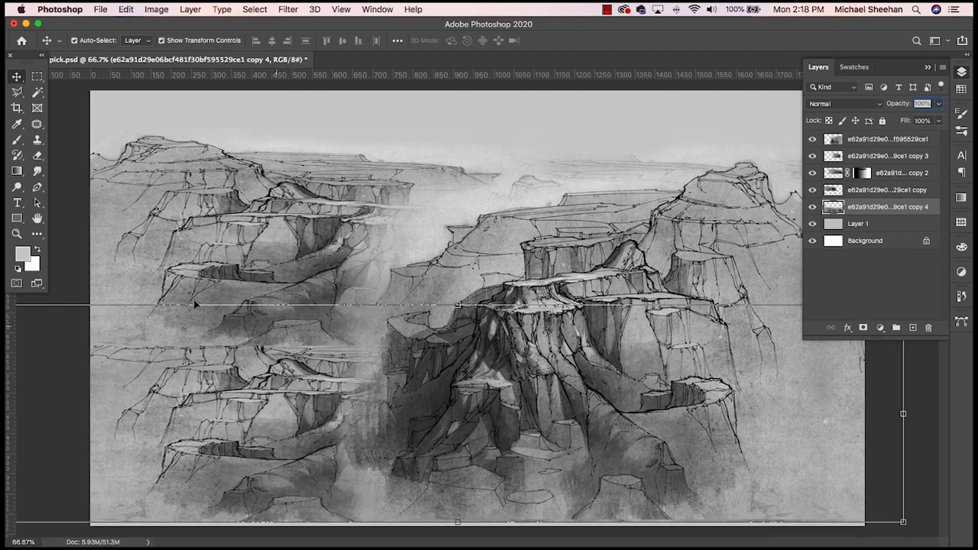
# - Create a new blank layer directly above the unmasked stretched sketch layer
pyautogui.click(214, 242)
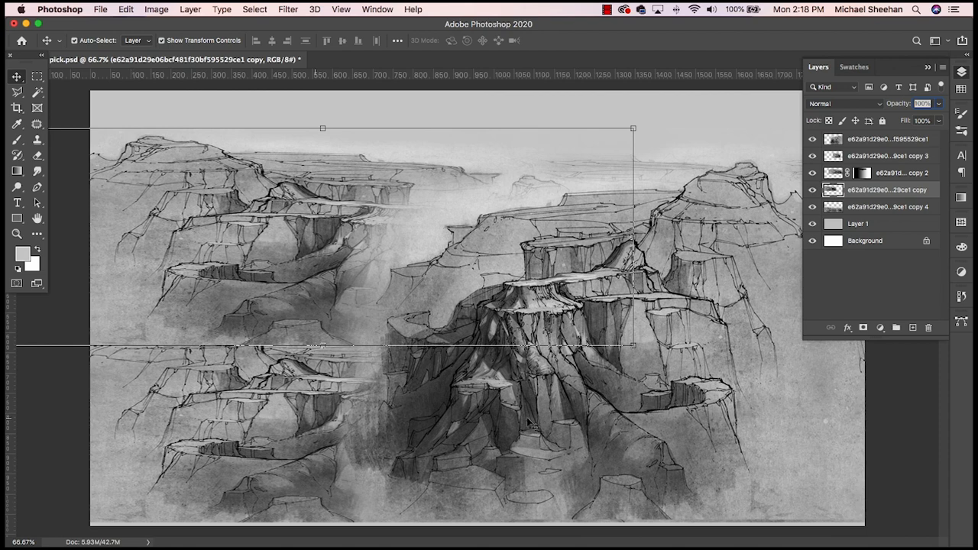
pyautogui.click(913, 327)
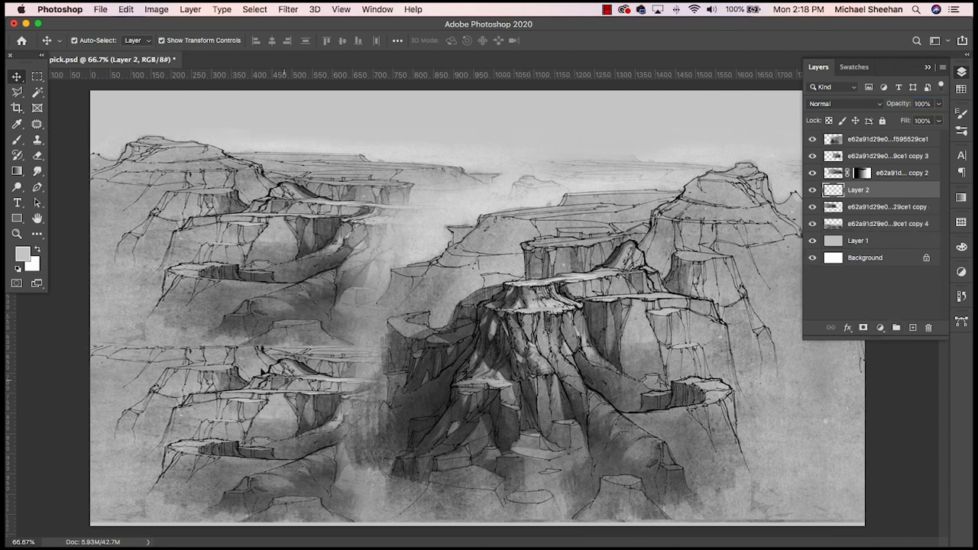
pyautogui.click(16, 170)
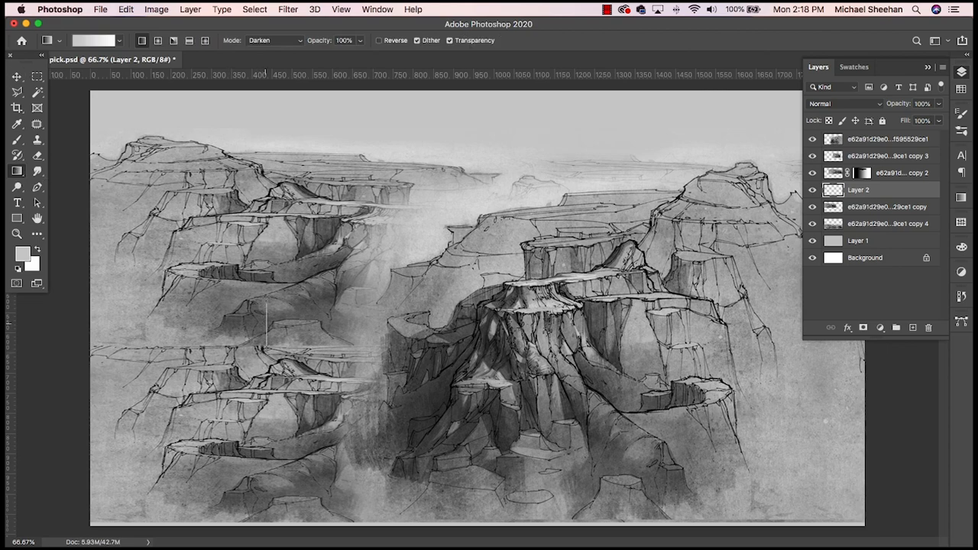
pyautogui.moveTo(266, 303); pyautogui.dragTo(266, 304)
pyautogui.press('super+z')
# - Mask the unmasked stretched sketch layer and fade out its lower edge with a short vertical gradient using the black-to-white preset
pyautogui.hotkey('alt', '[')
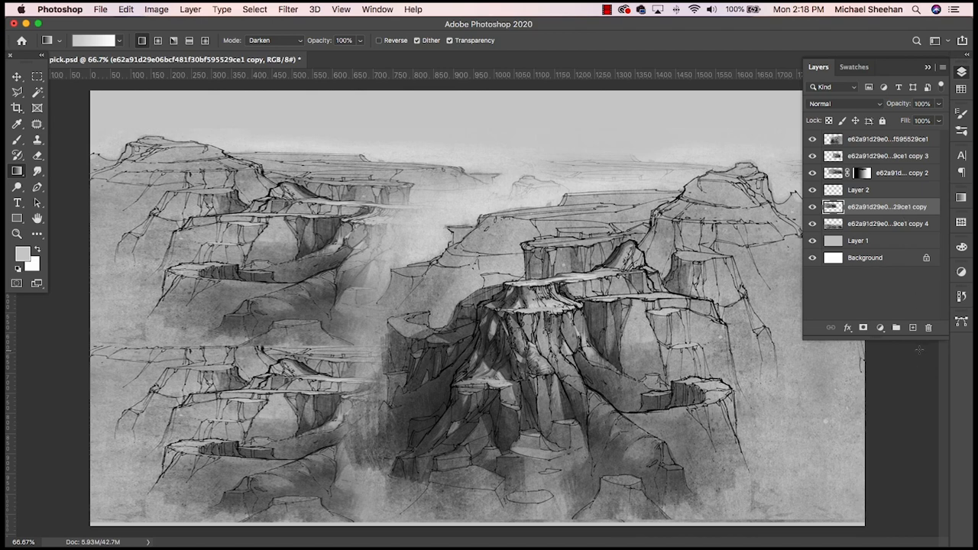
pyautogui.click(863, 328)
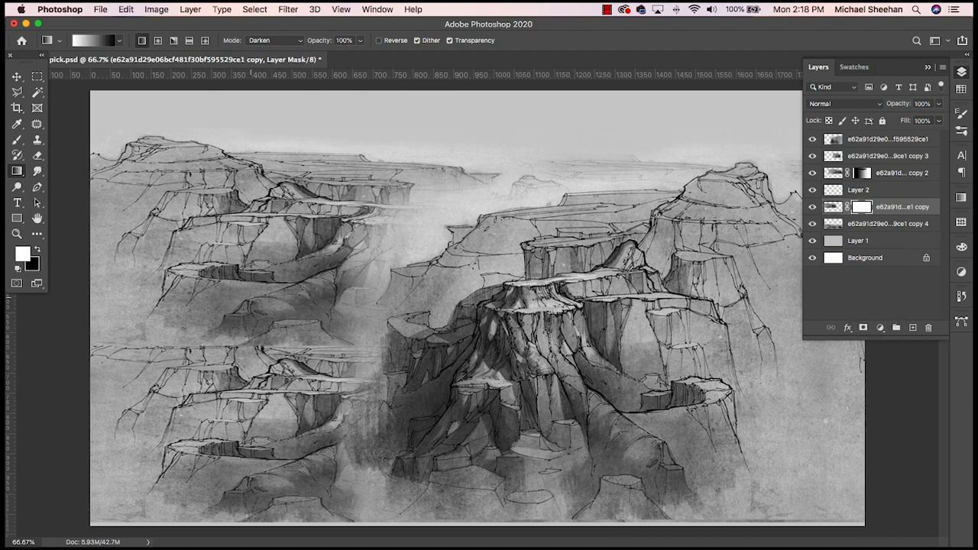
pyautogui.moveTo(271, 321); pyautogui.dragTo(269, 301)
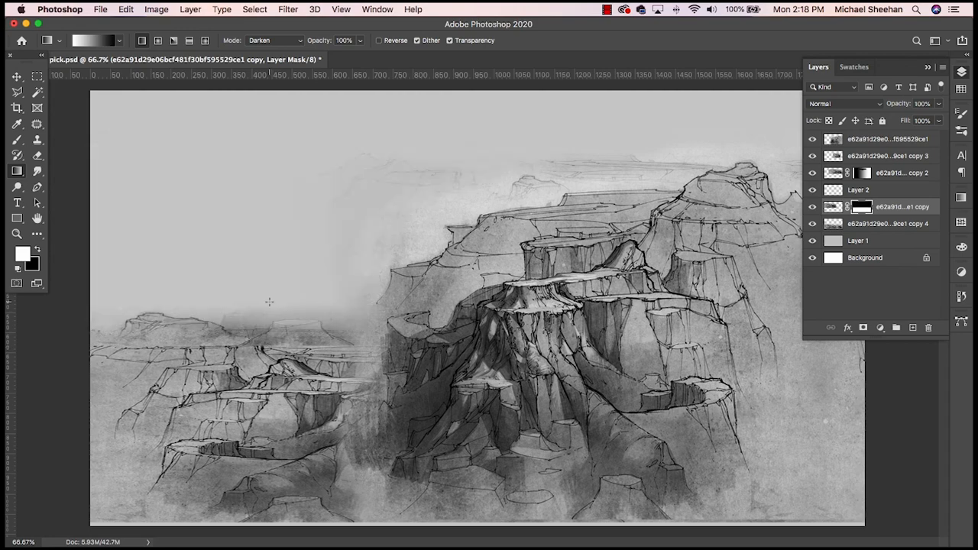
pyautogui.press('super+z')
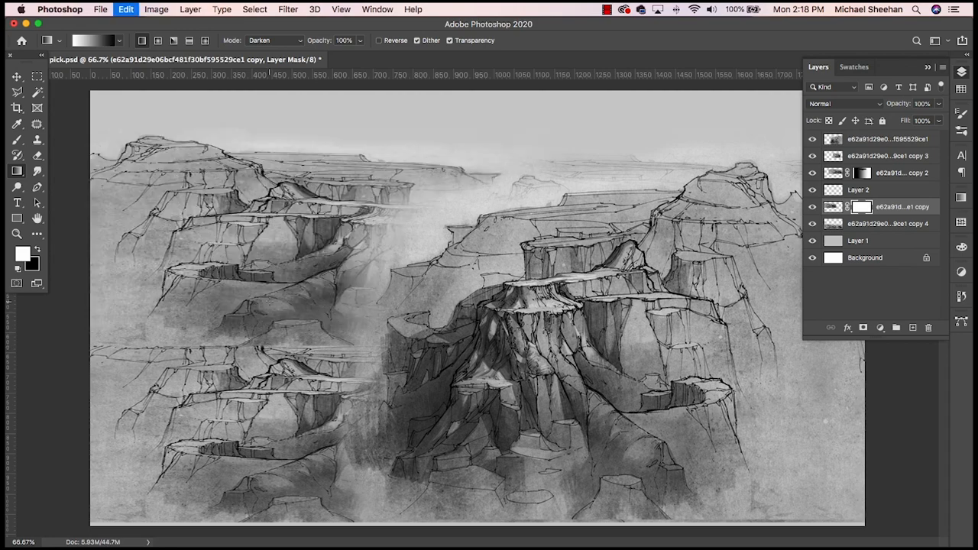
pyautogui.click(120, 42)
pyautogui.click(86, 80)
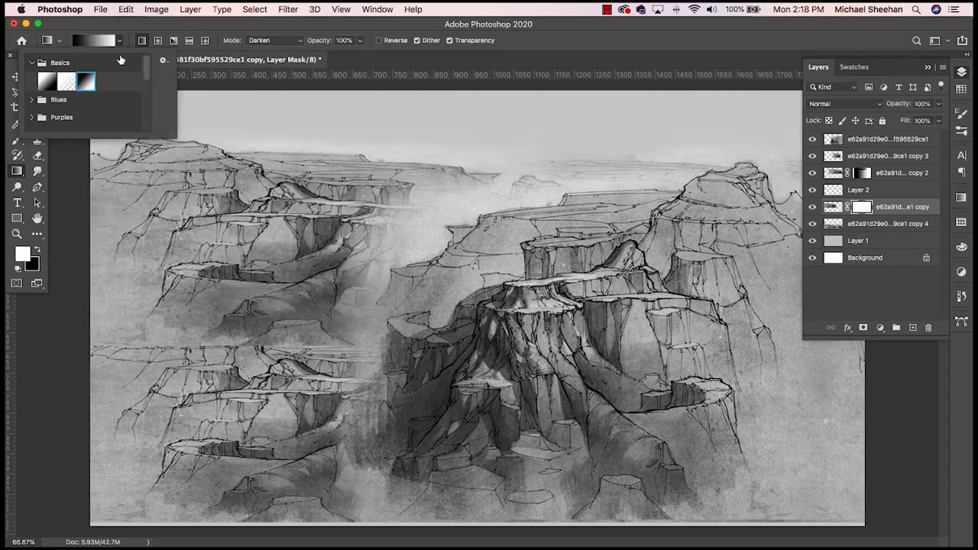
pyautogui.click(145, 28)
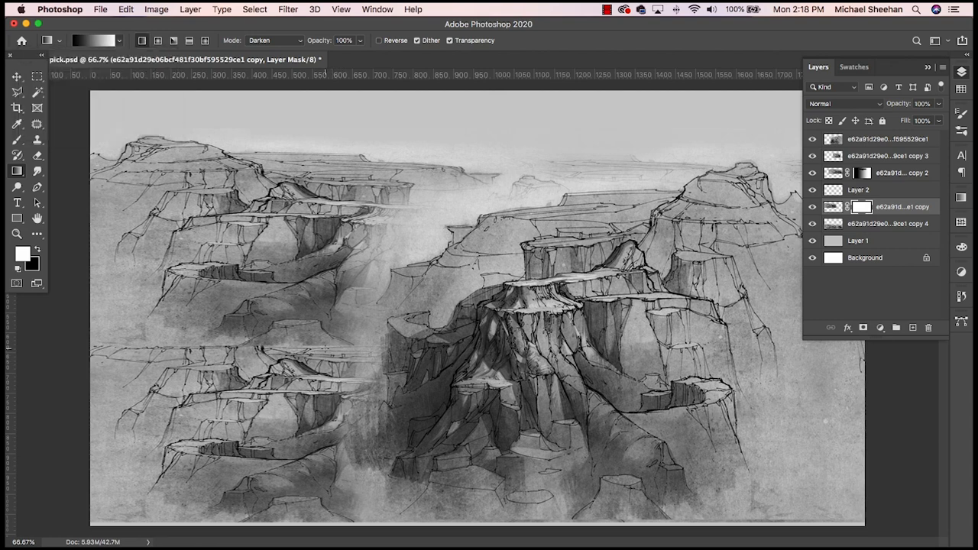
pyautogui.moveTo(333, 303); pyautogui.dragTo(344, 334)
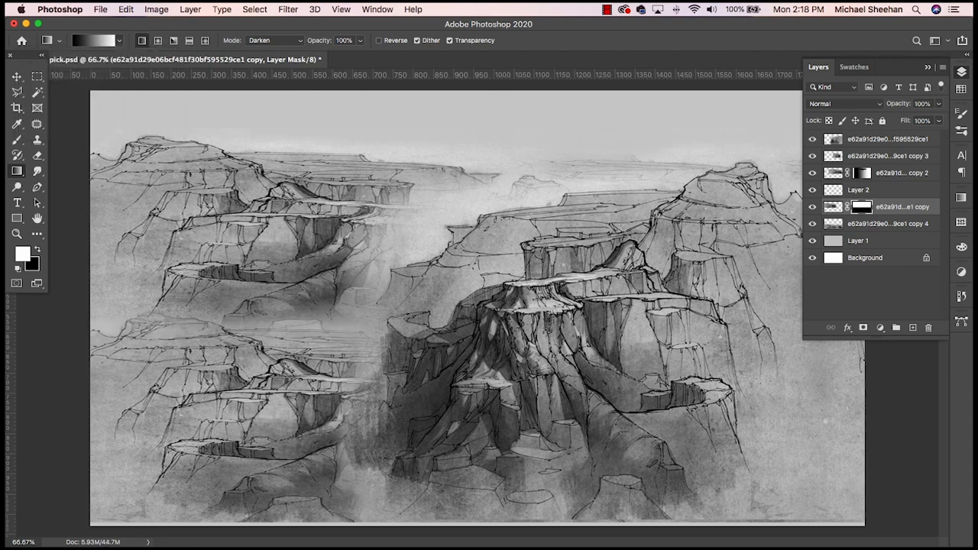
# - Nudge the merged bottom sketch layer slightly downward and save the document
pyautogui.click(16, 76)
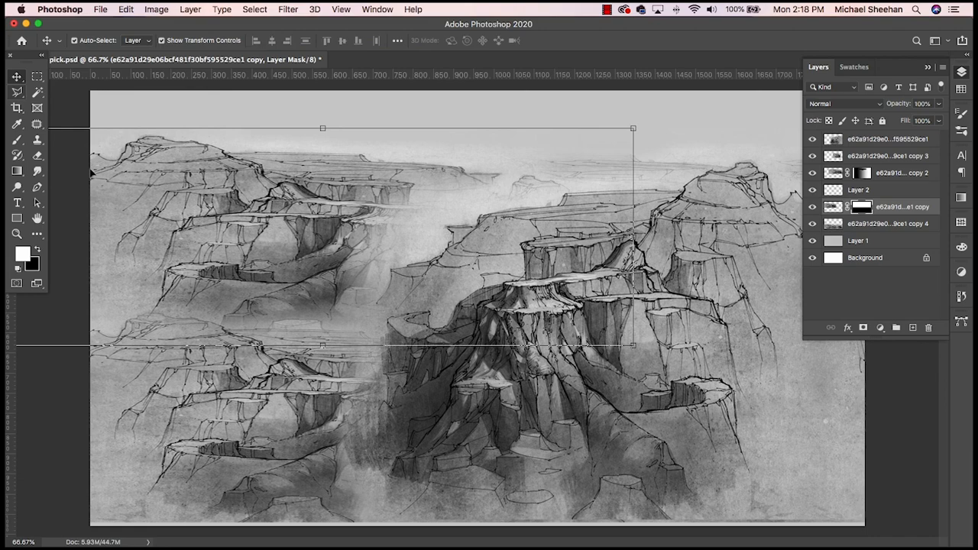
pyautogui.click(327, 419)
pyautogui.moveTo(308, 416)
pyautogui.mouseDown()
pyautogui.moveTo(309, 405)
pyautogui.moveTo(308, 425)
pyautogui.mouseUp()
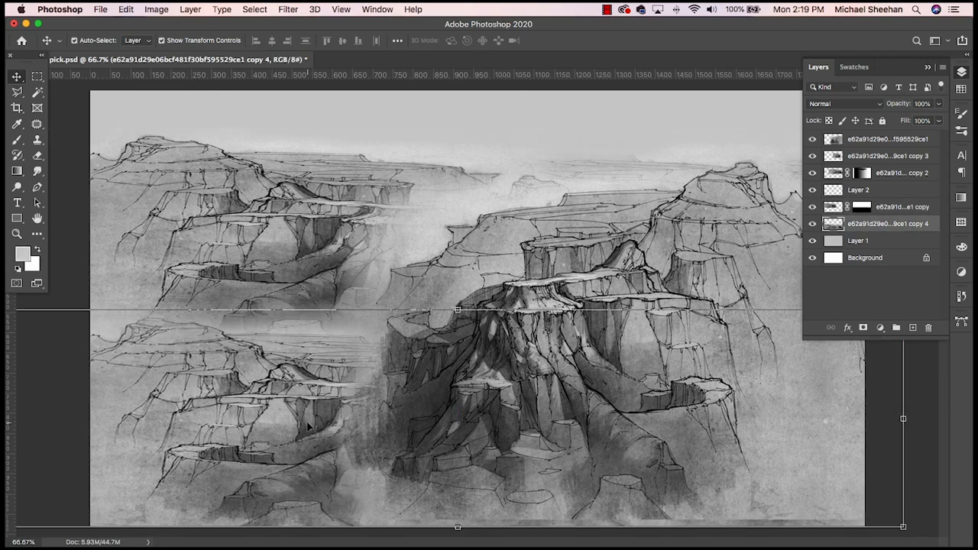
pyautogui.press('super+s')
# - Lower the opacity of the newly masked sketch layer to 61% and of the merged bottom sketch layer to 63%
pyautogui.hotkey('alt', ']')
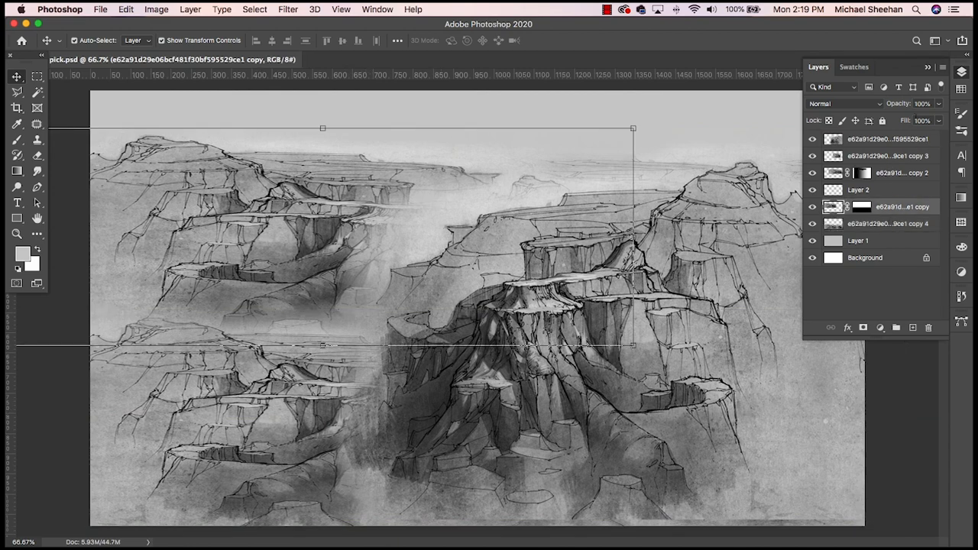
pyautogui.click(938, 107)
pyautogui.moveTo(938, 120); pyautogui.dragTo(915, 123)
pyautogui.click(284, 414)
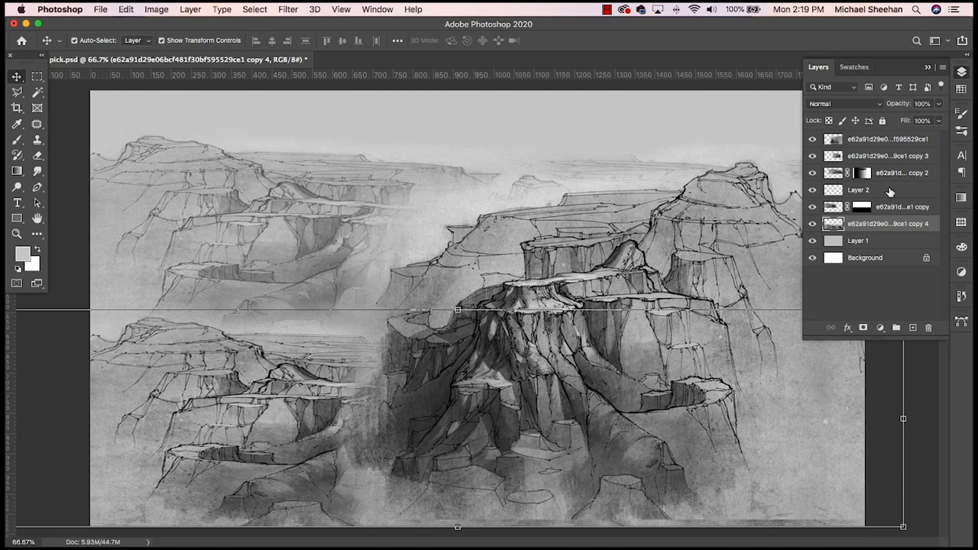
pyautogui.click(940, 108)
pyautogui.moveTo(939, 121); pyautogui.dragTo(918, 122)
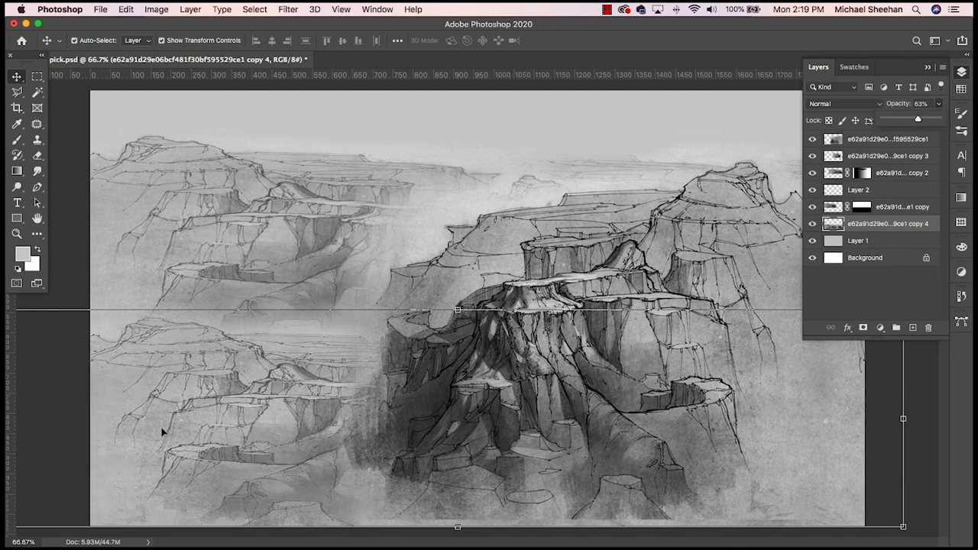
# - Move the merged bottom sketch layer to the left and enlarge it proportionally to about 112%, keeping its lower edge at the canvas bottom
pyautogui.moveTo(197, 377); pyautogui.dragTo(146, 410)
pyautogui.moveTo(344, 315); pyautogui.dragTo(345, 289)
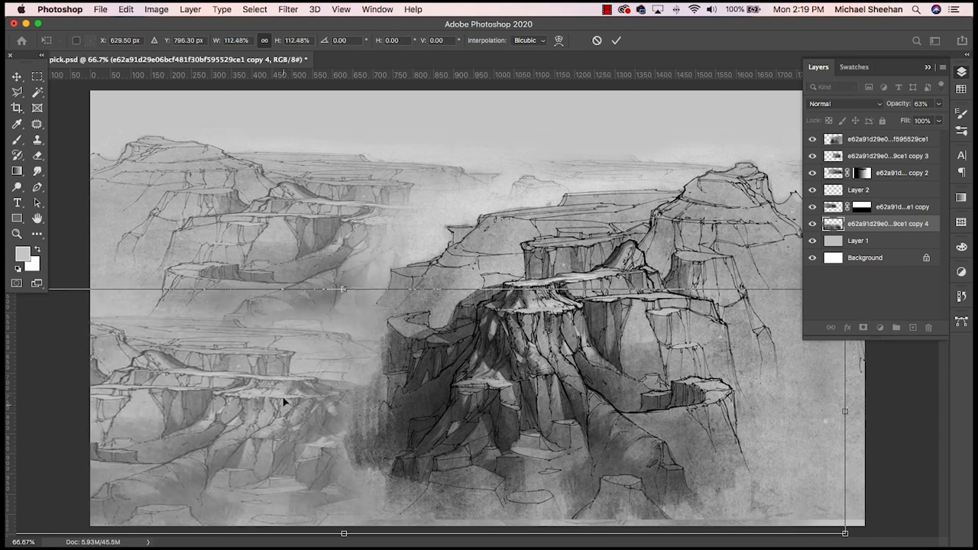
pyautogui.moveTo(284, 404); pyautogui.dragTo(278, 398)
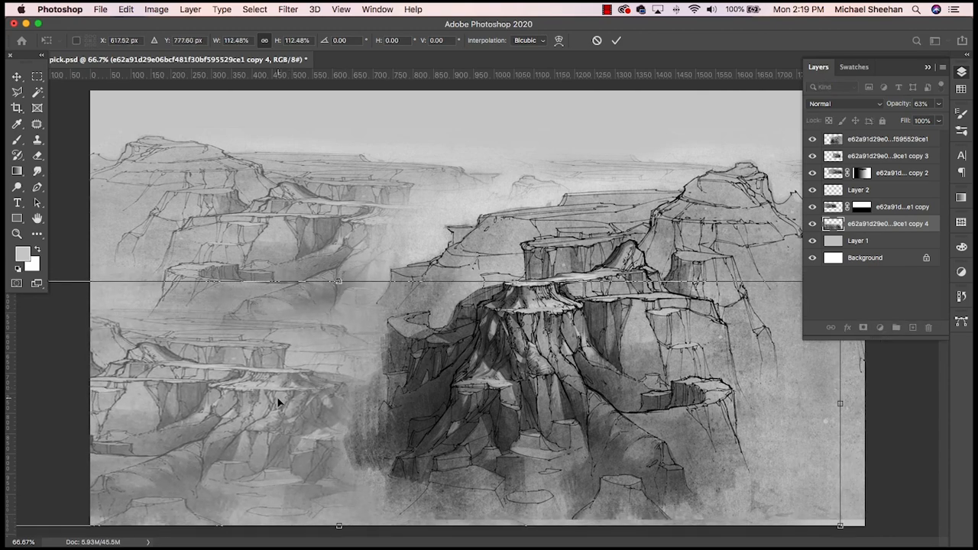
pyautogui.press('Return')
# - Scale all the layers above the grey background together to about 87% and lower them to leave more open sky above the canyon
pyautogui.click(373, 148)
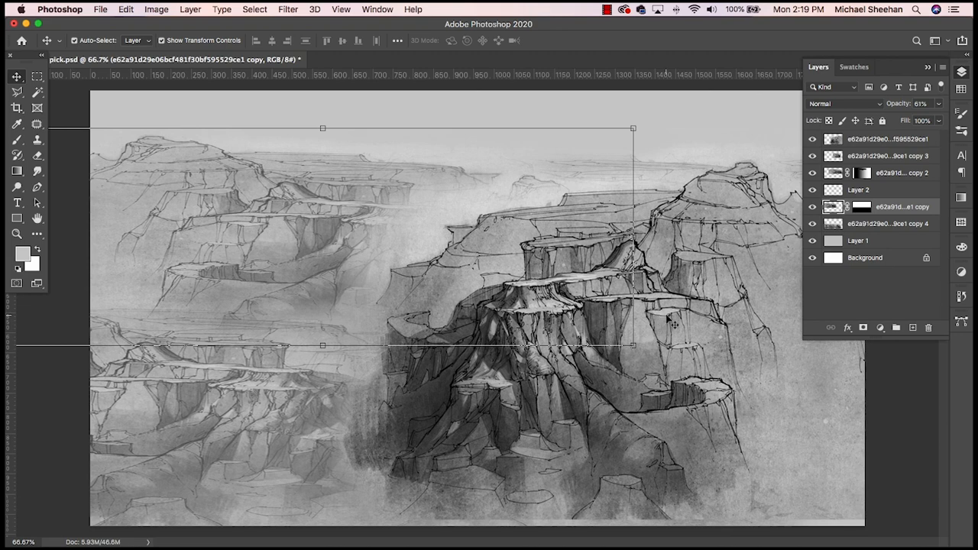
pyautogui.click(909, 142)
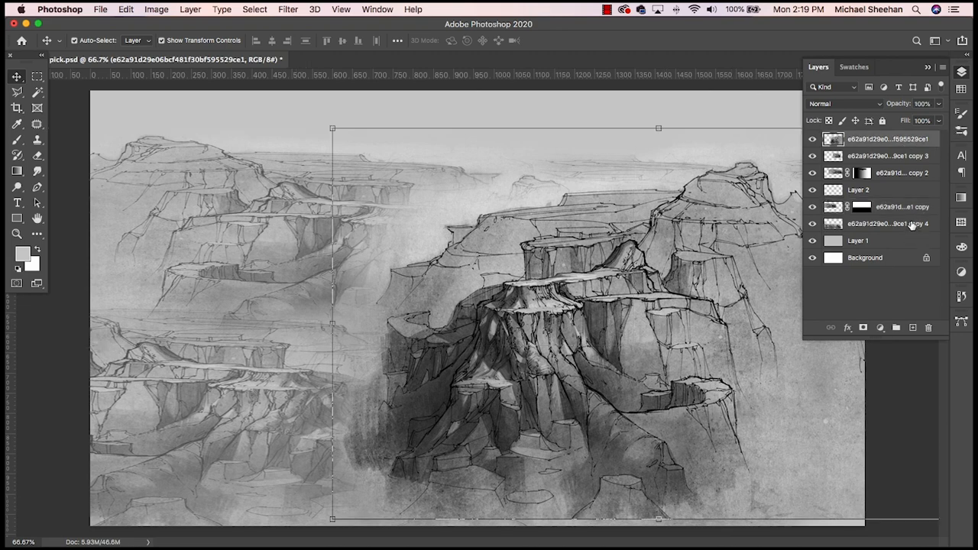
pyautogui.keyDown('shift'); pyautogui.click(911, 223); pyautogui.keyUp('shift')
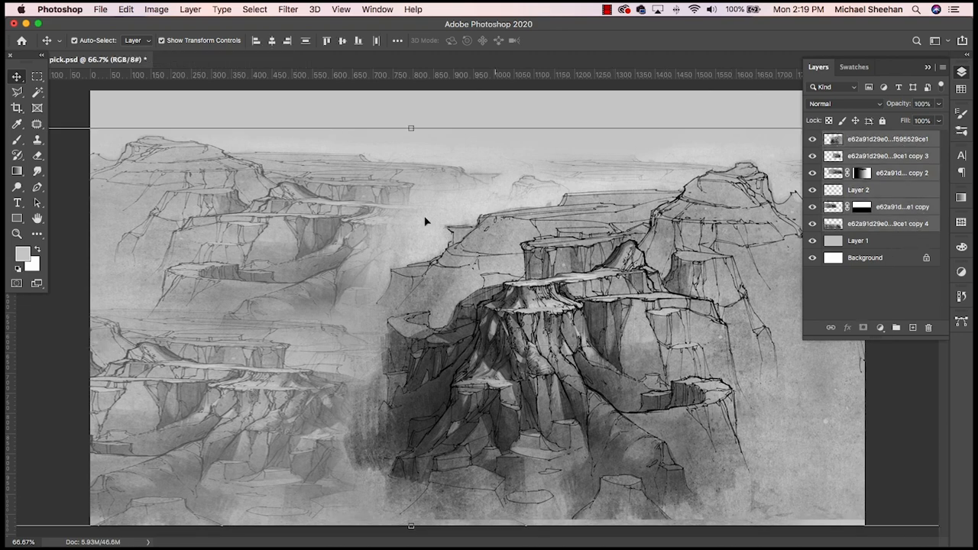
pyautogui.press('super+t')
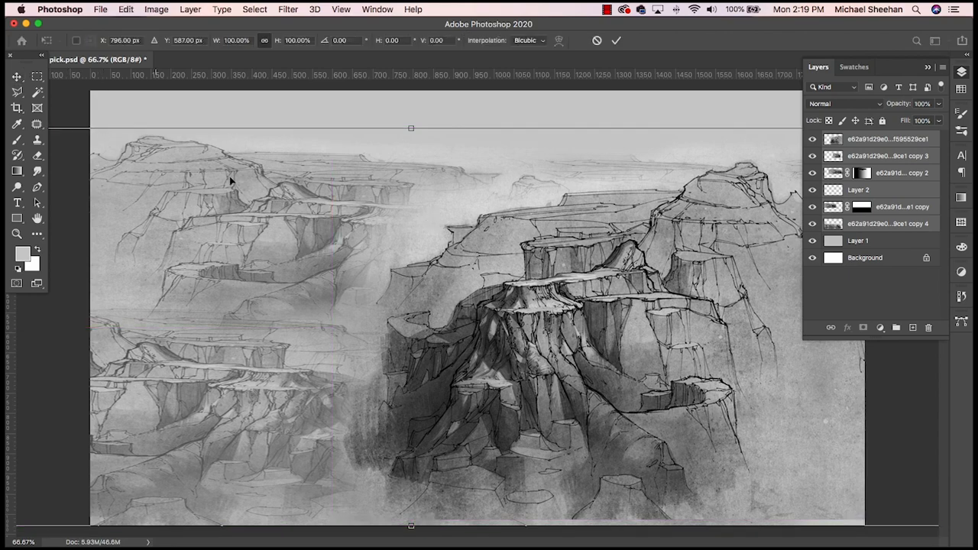
pyautogui.moveTo(212, 201); pyautogui.dragTo(467, 207)
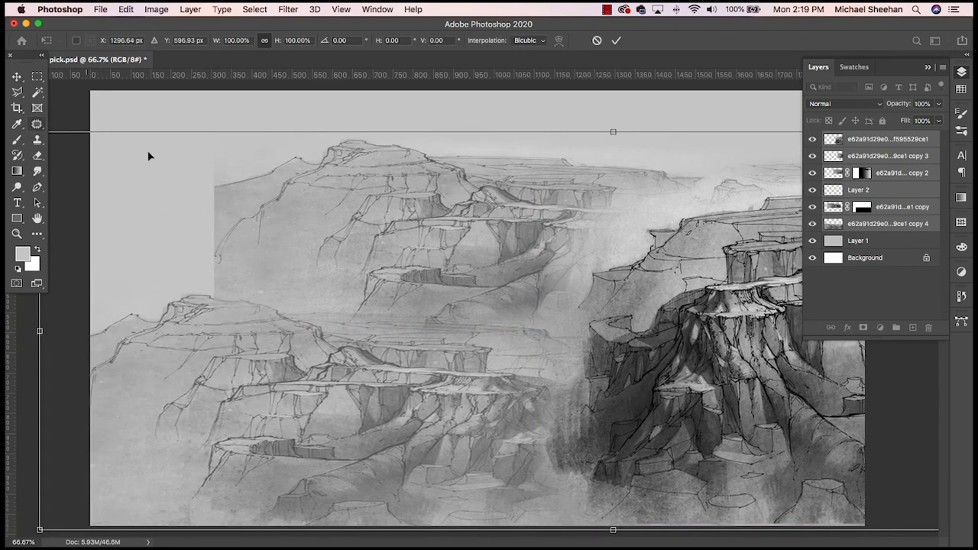
pyautogui.moveTo(286, 180); pyautogui.dragTo(341, 179)
pyautogui.moveTo(155, 129); pyautogui.dragTo(285, 246)
pyautogui.moveTo(617, 332); pyautogui.dragTo(289, 352)
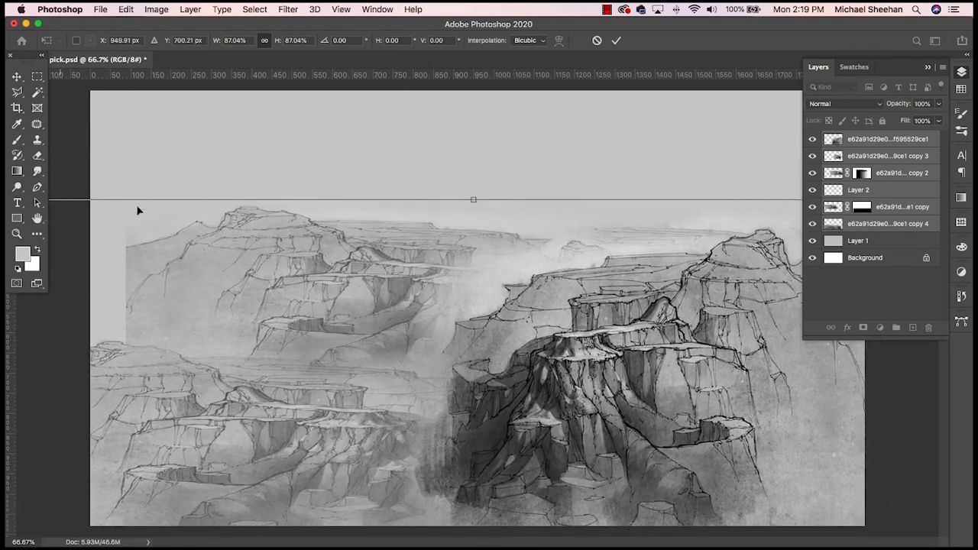
pyautogui.click(17, 76)
# - Move the masked upper-left sketch layer left until it extends past the canvas's left edge
pyautogui.click(111, 97)
pyautogui.moveTo(262, 240); pyautogui.dragTo(208, 239)
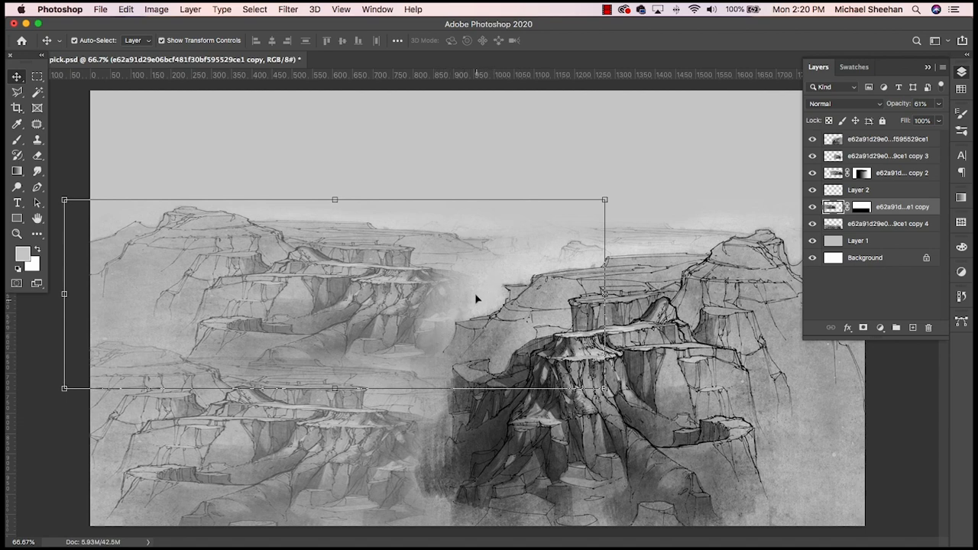
pyautogui.click(289, 153)
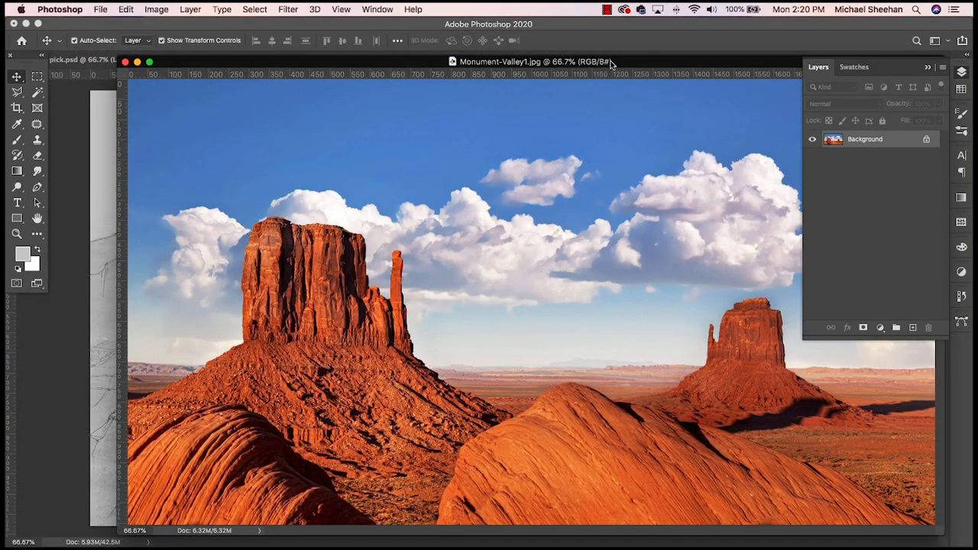
# - Sample the blue of the upper sky in Monument-Valley1.jpg as the foreground color
pyautogui.press('super+minus')
pyautogui.press('super+minus')
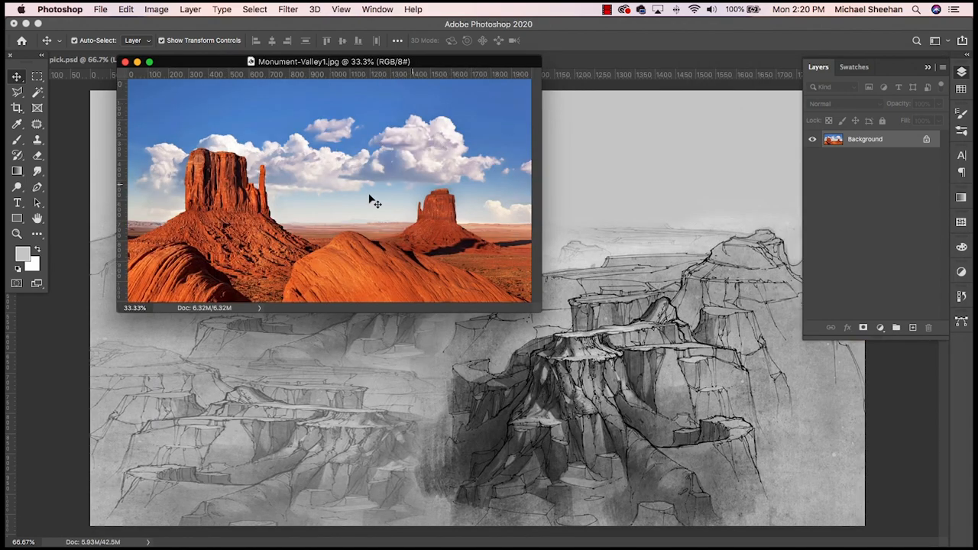
pyautogui.moveTo(455, 63); pyautogui.dragTo(0, 6)
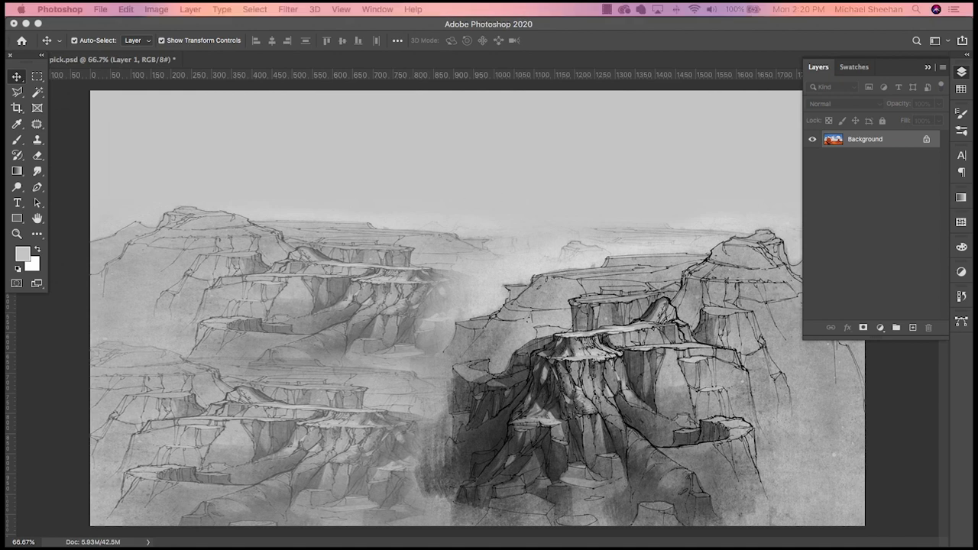
pyautogui.moveTo(328, 245)
pyautogui.mouseDown()
pyautogui.moveTo(320, 208)
pyautogui.moveTo(294, 203)
pyautogui.mouseUp()
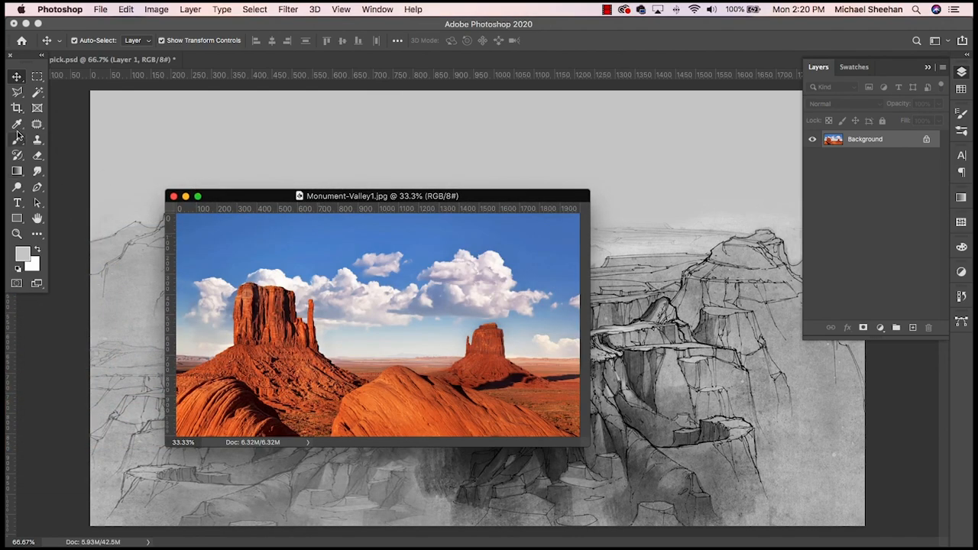
pyautogui.press('e')
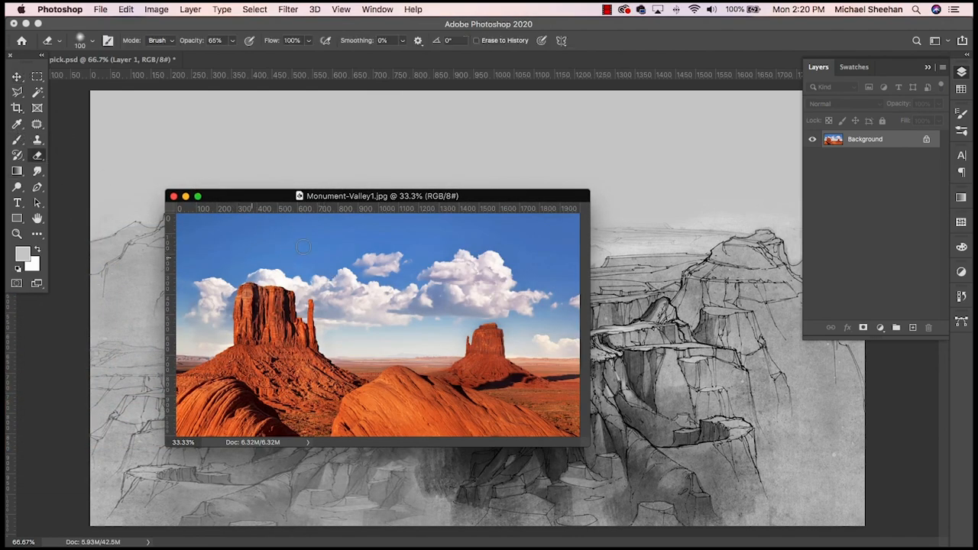
pyautogui.click(17, 127)
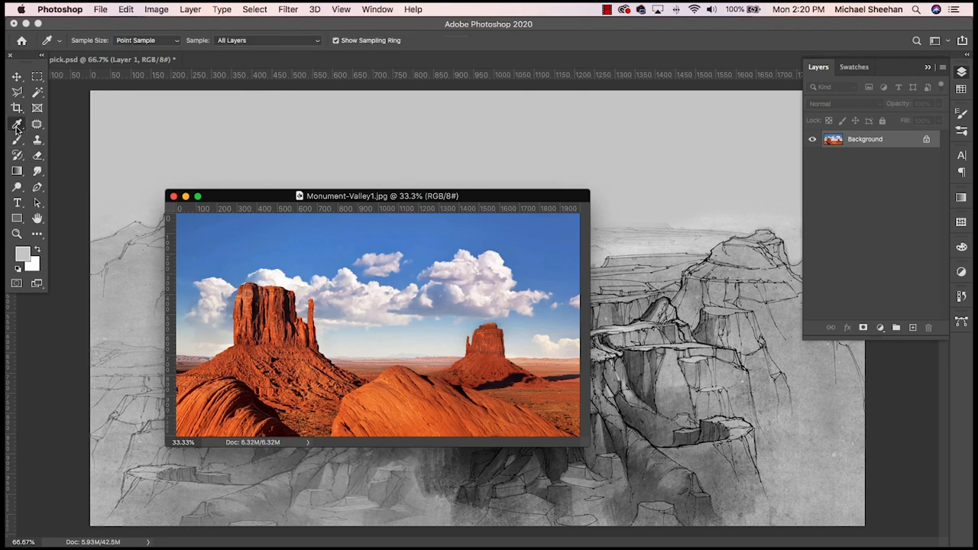
pyautogui.click(17, 127)
pyautogui.click(17, 127)
pyautogui.click(301, 223)
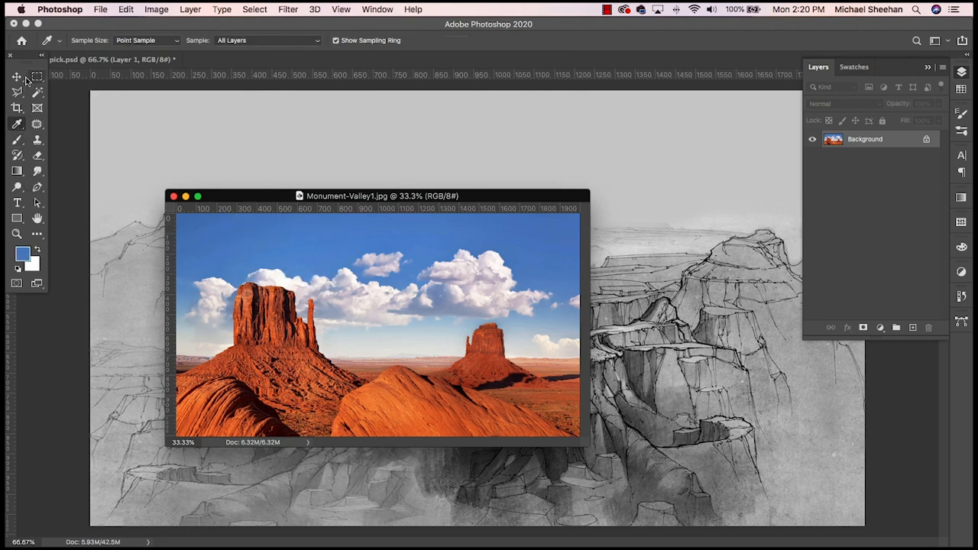
# - Return to the sketch document, save it, and add a new layer named "sky" above all the sketch layers
pyautogui.moveTo(267, 197); pyautogui.dragTo(0, 23)
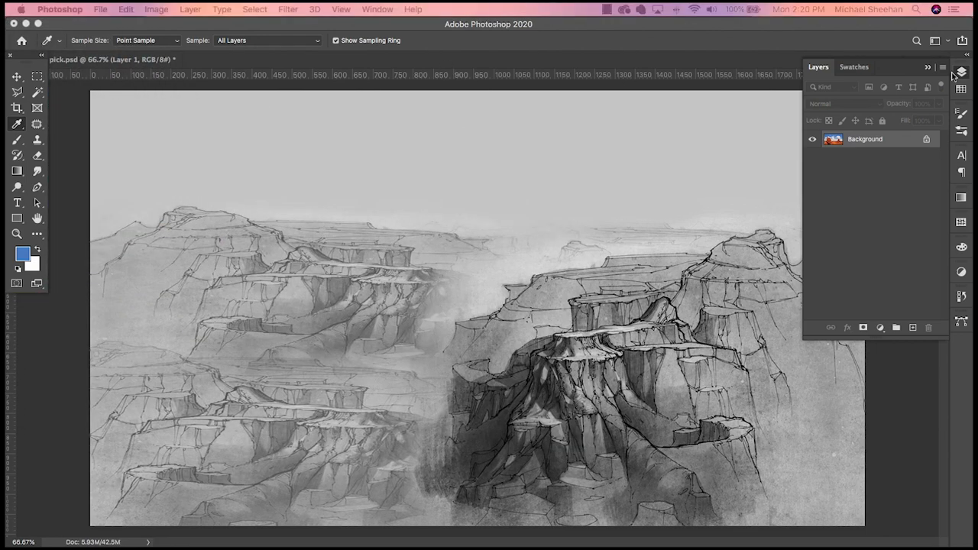
pyautogui.click(629, 23)
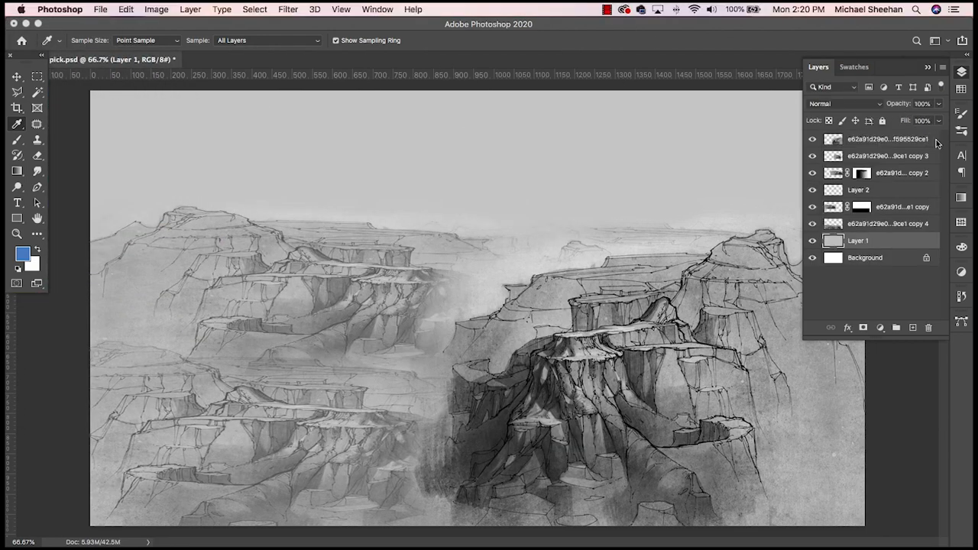
pyautogui.click(862, 140)
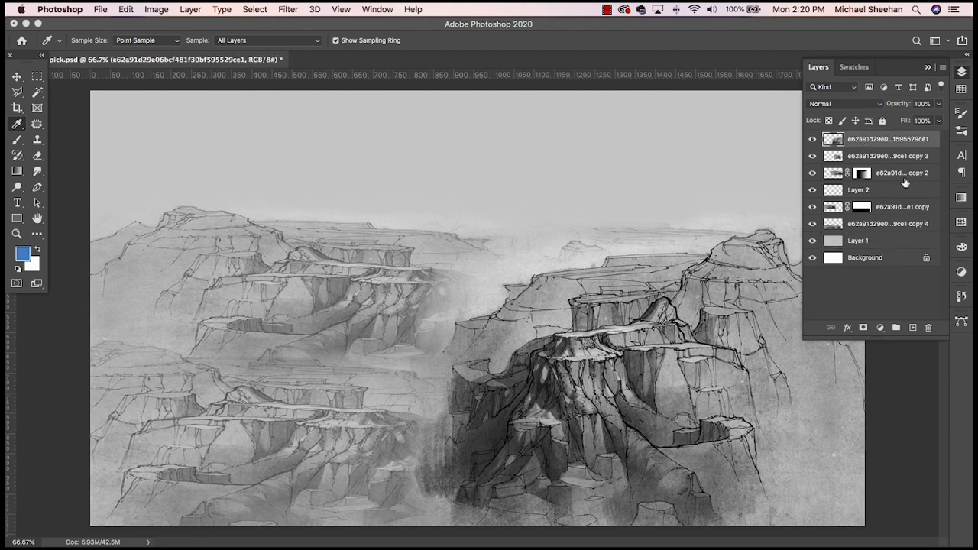
pyautogui.hotkey('ctrl', 's')
pyautogui.click(911, 328)
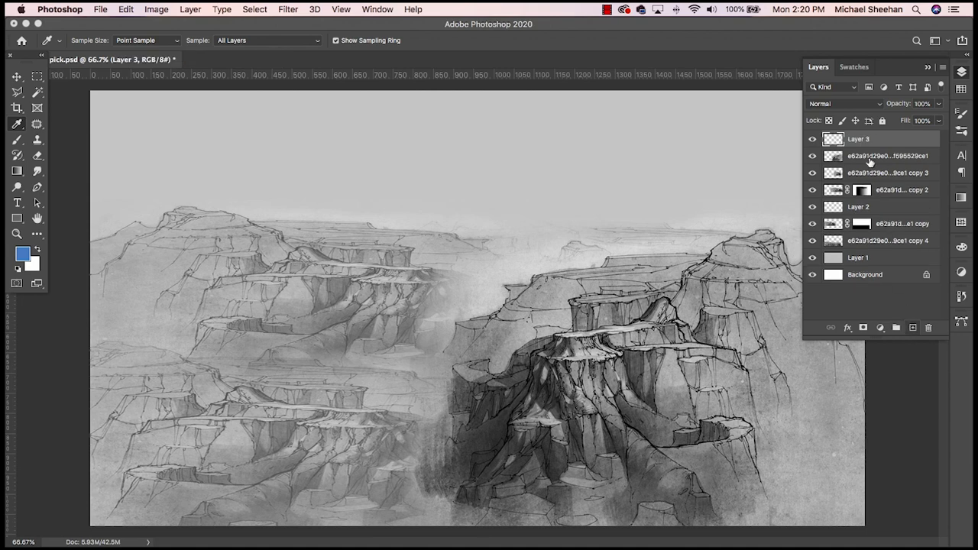
pyautogui.doubleClick(859, 138)
pyautogui.write('sky')
pyautogui.press('Return')
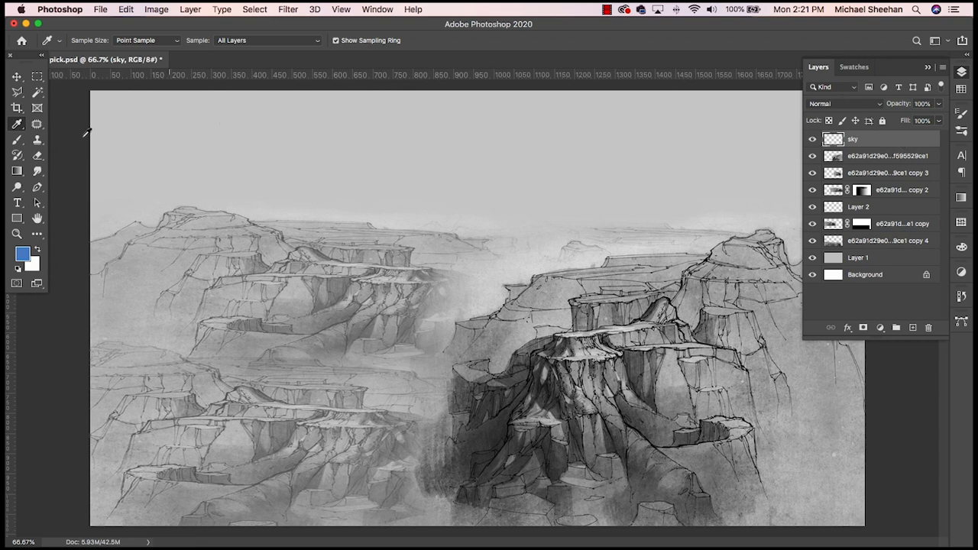
# - Fill the upper part of the sky layer with a linear foreground-to-transparent gradient in the sampled blue, fading from the canvas's upper edge down across the bluffs
pyautogui.click(17, 171)
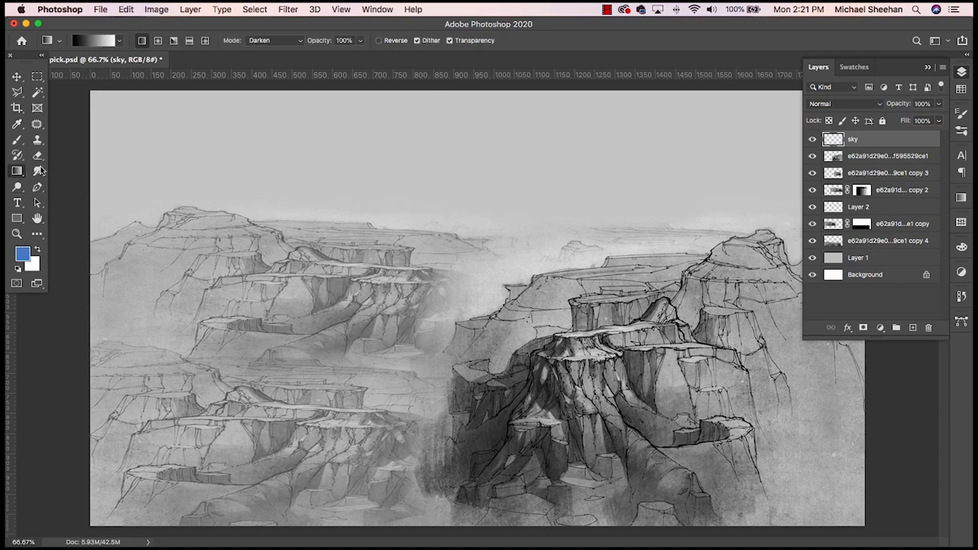
pyautogui.click(119, 43)
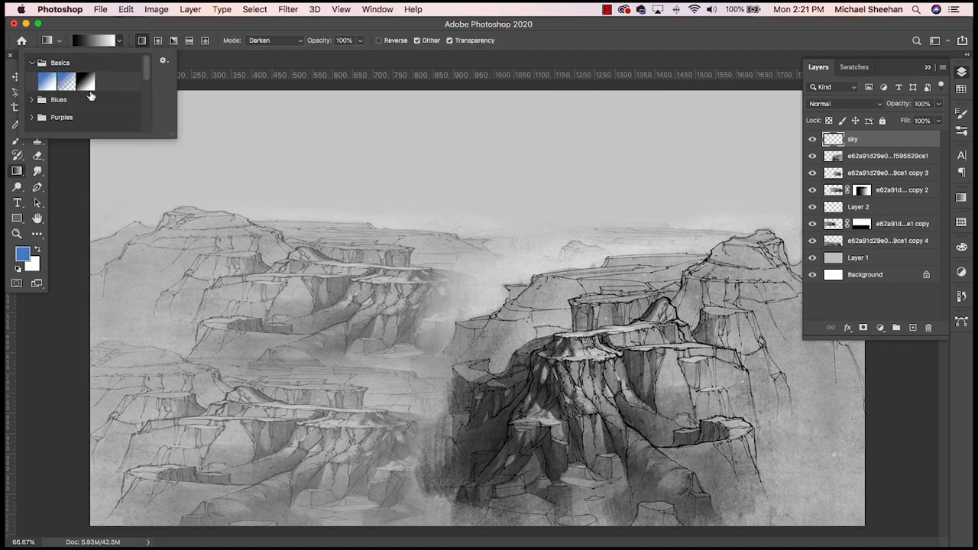
pyautogui.click(66, 84)
pyautogui.click(185, 26)
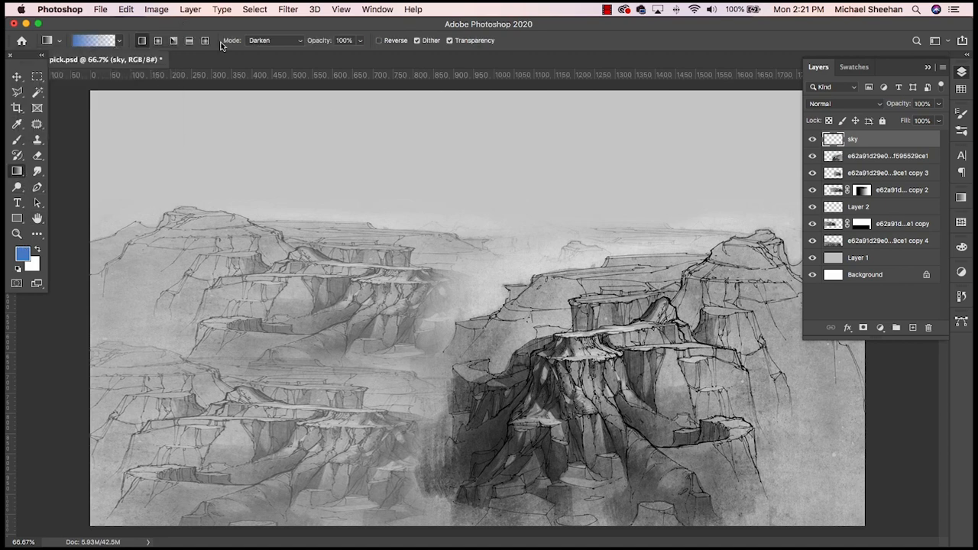
pyautogui.moveTo(454, 82); pyautogui.dragTo(454, 296)
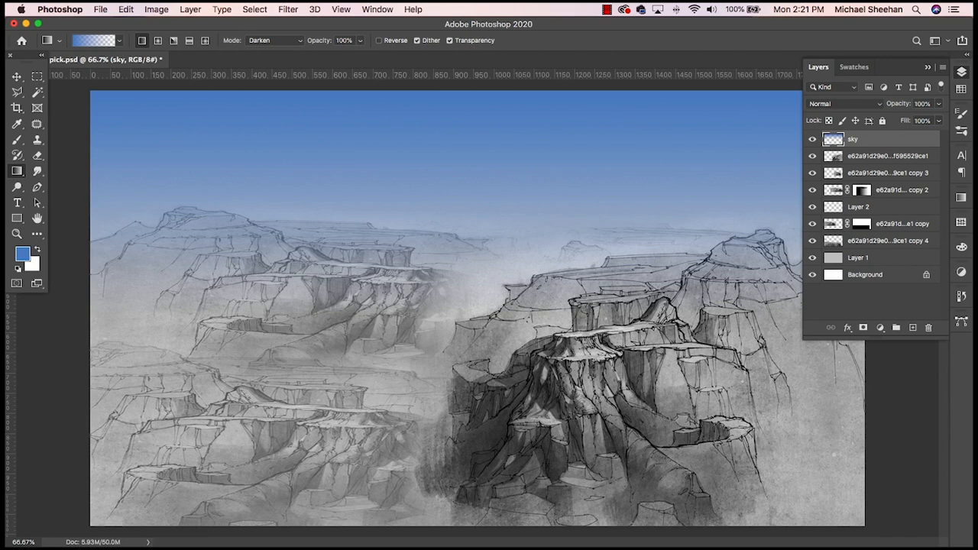
# - Sample the pale blue near the horizon in Monument-Valley1.jpg as the foreground color, and move the photo window out of the way
pyautogui.moveTo(4, 321); pyautogui.dragTo(496, 196)
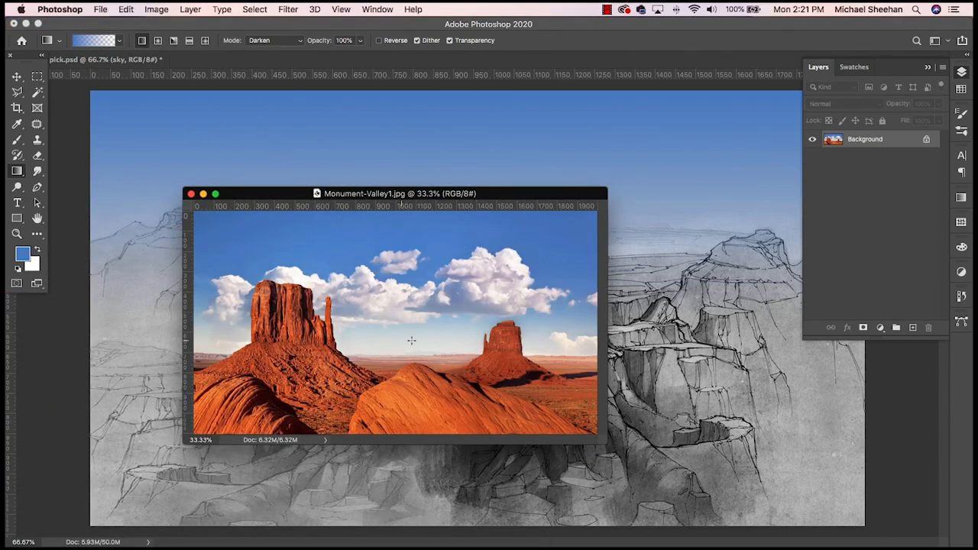
pyautogui.moveTo(498, 194); pyautogui.dragTo(2, 234)
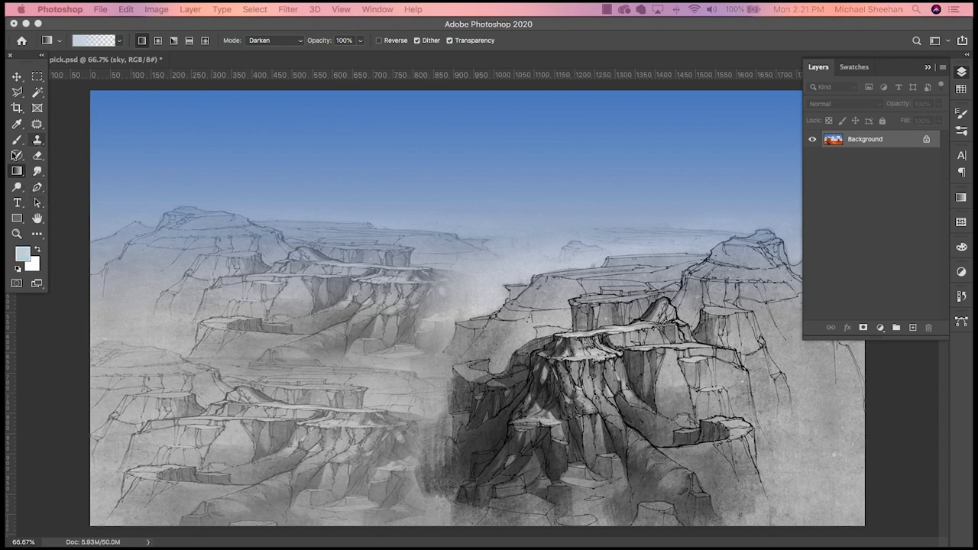
# - Try a pale blue gradient rising from the horizon on the sky layer, and undo it
pyautogui.click(465, 259)
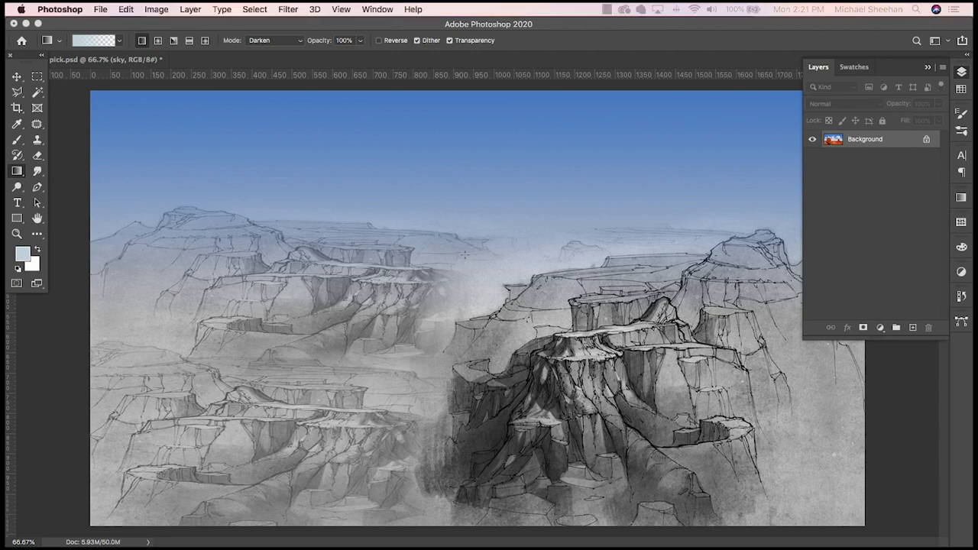
pyautogui.moveTo(465, 243); pyautogui.dragTo(462, 182)
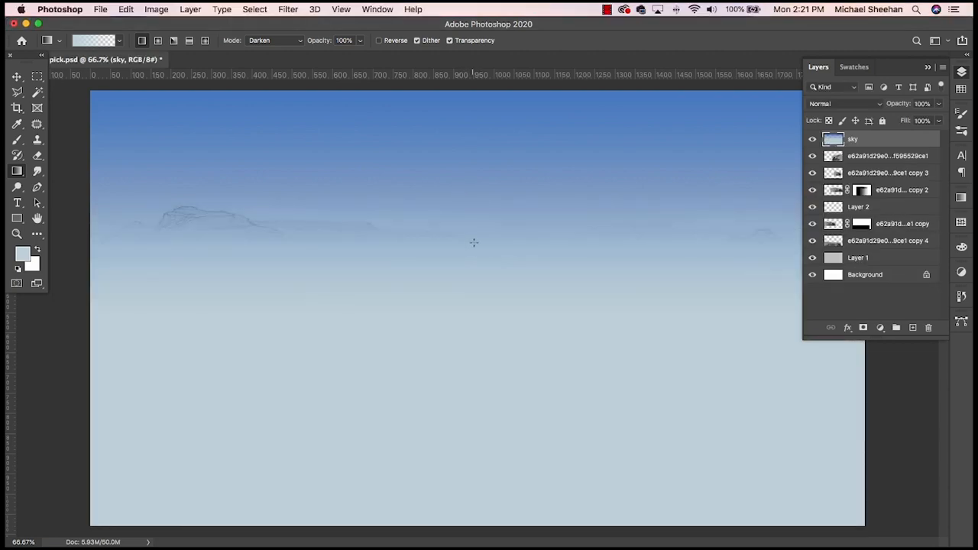
pyautogui.press('super+z')
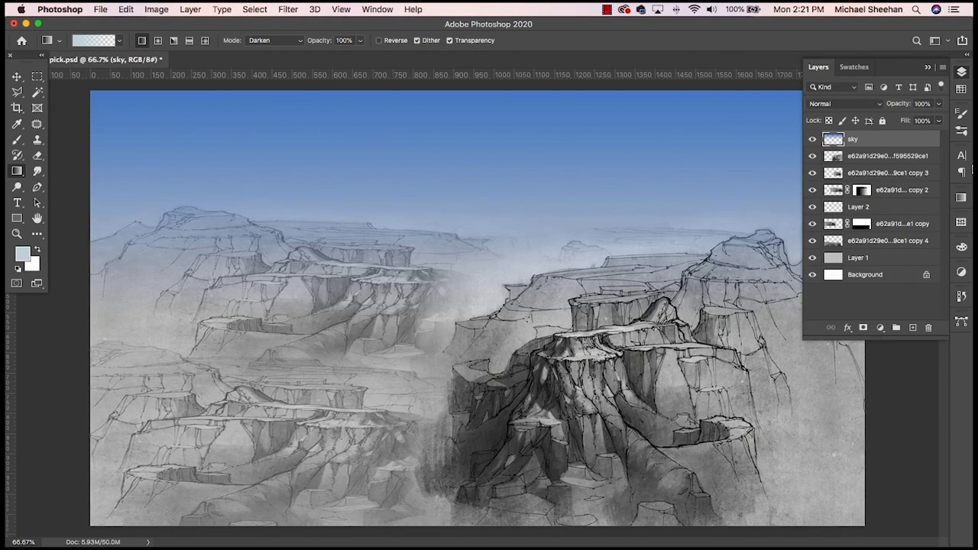
# - Add a new layer directly below the sky layer and fill it with a pale blue gradient that fades out upward near the horizon
pyautogui.click(914, 330)
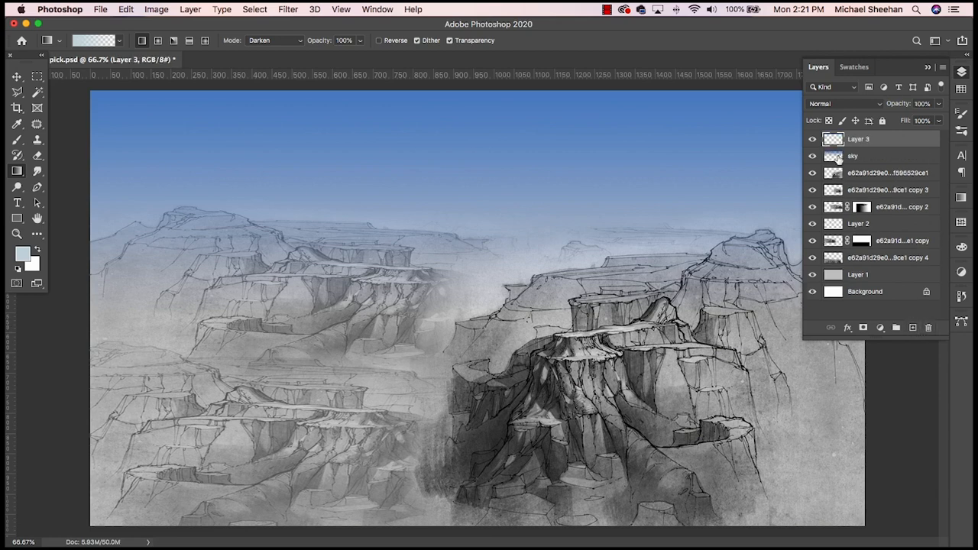
pyautogui.moveTo(864, 142); pyautogui.dragTo(866, 160)
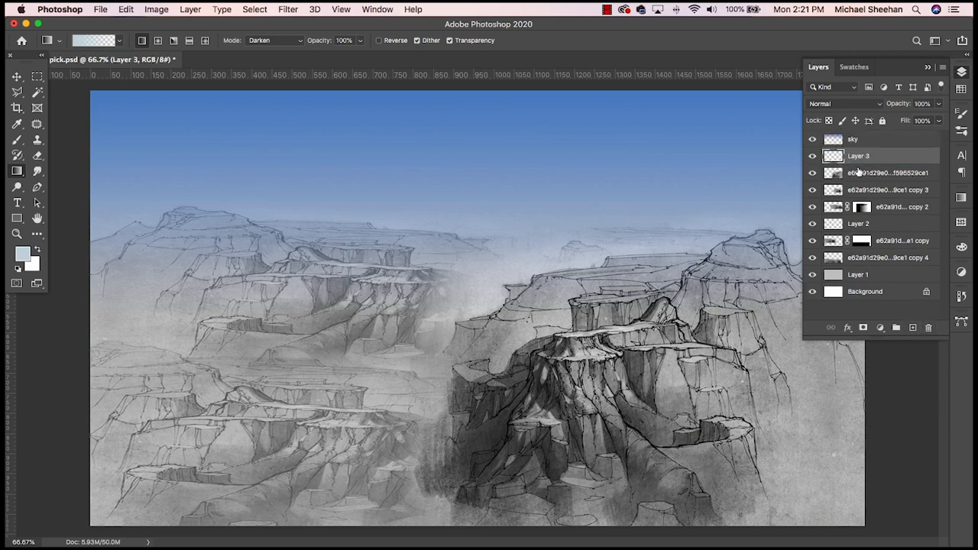
pyautogui.moveTo(440, 221); pyautogui.dragTo(479, 252)
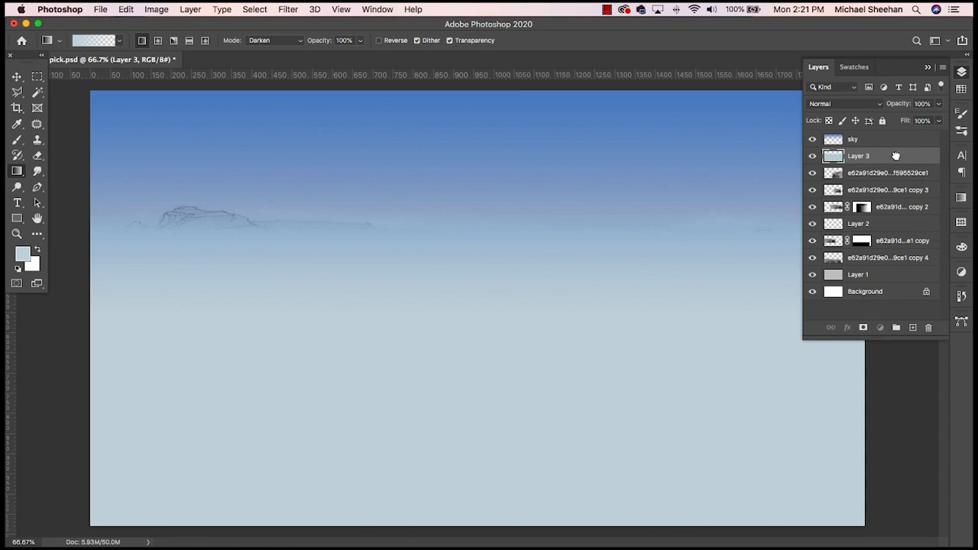
# - Move the pale blue gradient layer beneath all the sketch layers, just above the grey Layer 1, and save the document
pyautogui.moveTo(899, 157)
pyautogui.mouseDown()
pyautogui.moveTo(900, 283)
pyautogui.moveTo(900, 264)
pyautogui.mouseUp()
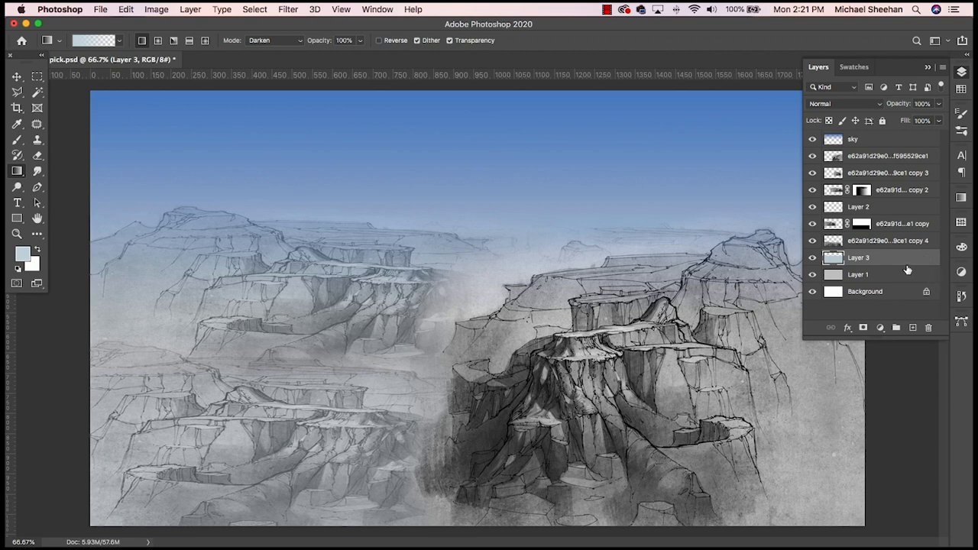
pyautogui.moveTo(904, 265); pyautogui.dragTo(902, 269)
pyautogui.press('super+s')
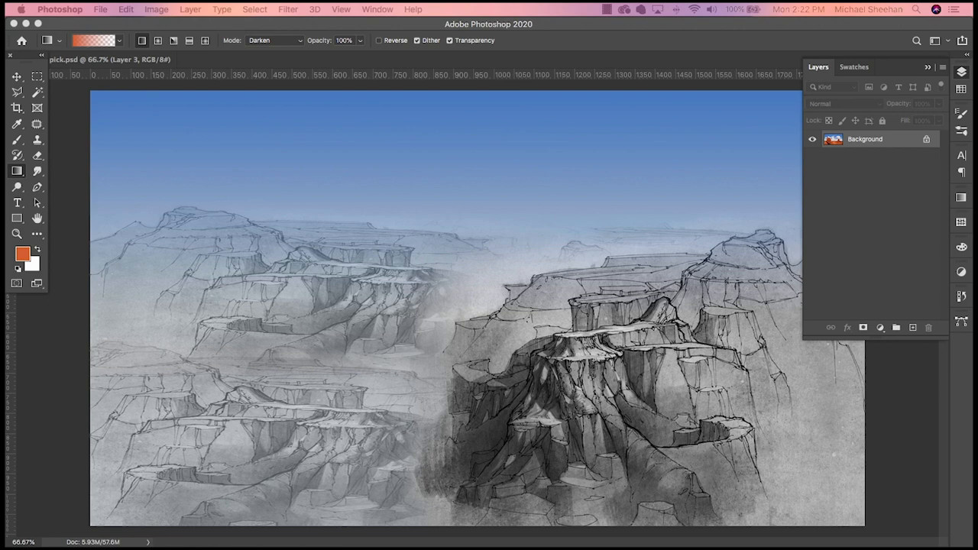
# - Choose the Brush tool and add a new layer named "bluffs" directly above the pale blue gradient layer
pyautogui.click(17, 140)
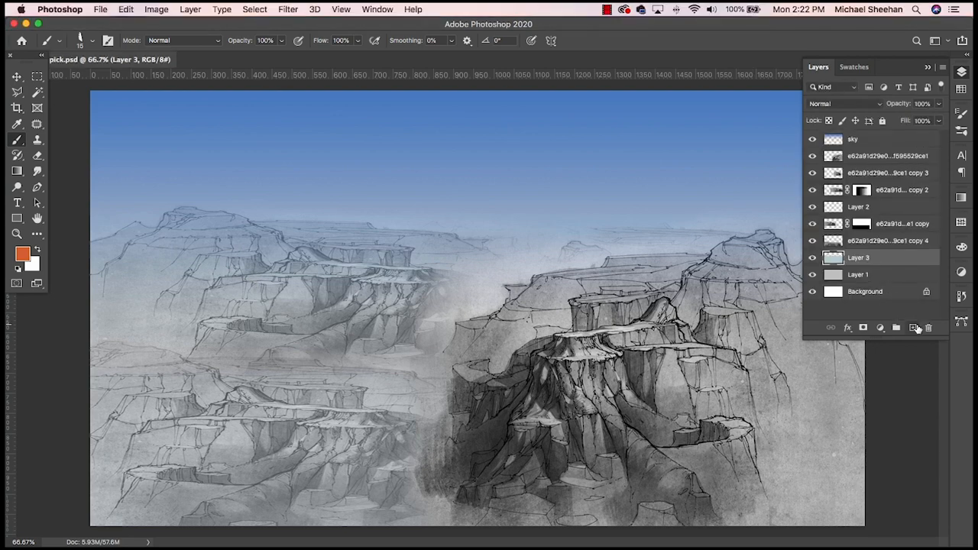
pyautogui.click(912, 327)
pyautogui.doubleClick(859, 257)
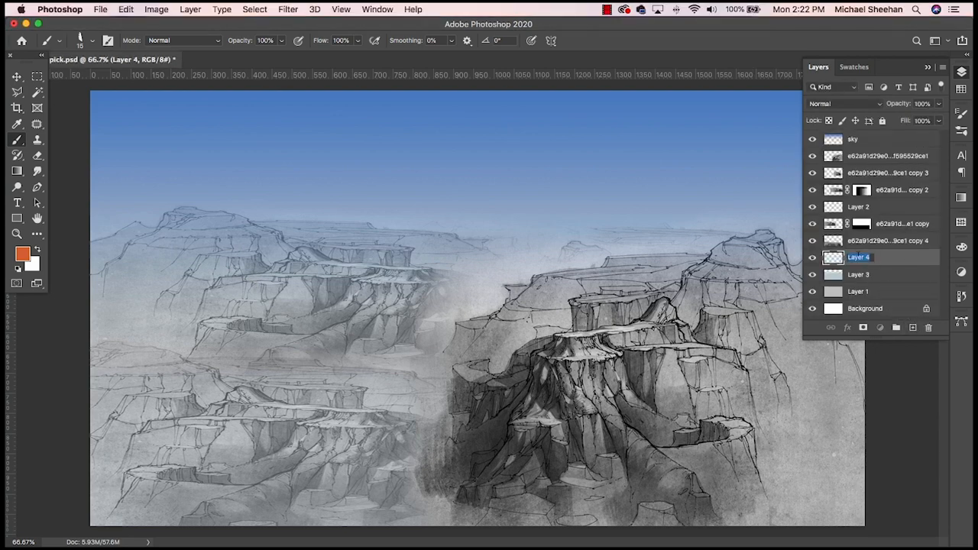
pyautogui.write('bluffs')
pyautogui.press('Return')
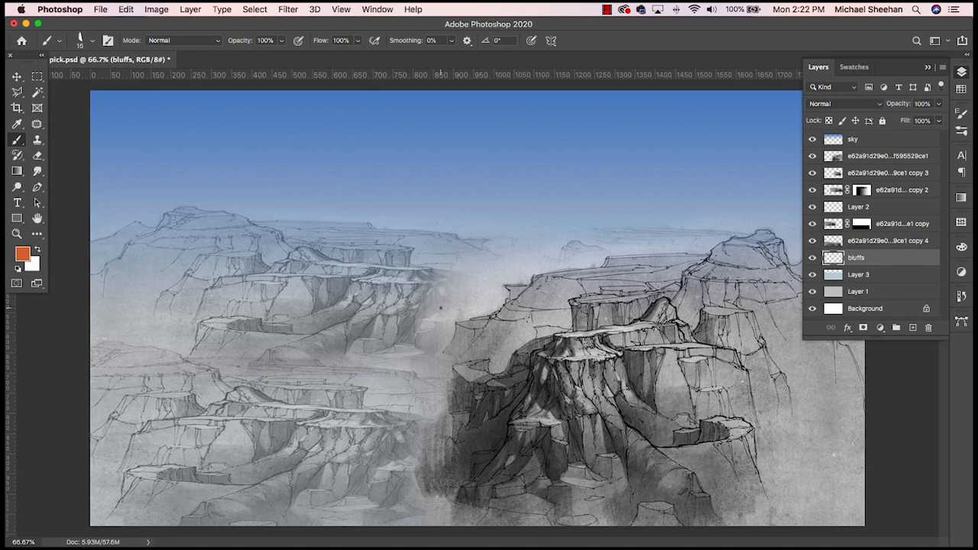
# - Enlarge the brush to size 45
pyautogui.press(']')
pyautogui.press(']')
pyautogui.press(']')
# - Try the Multiply blend mode on the two topmost sketch layers, and undo the changes
pyautogui.click(905, 157)
pyautogui.click(879, 103)
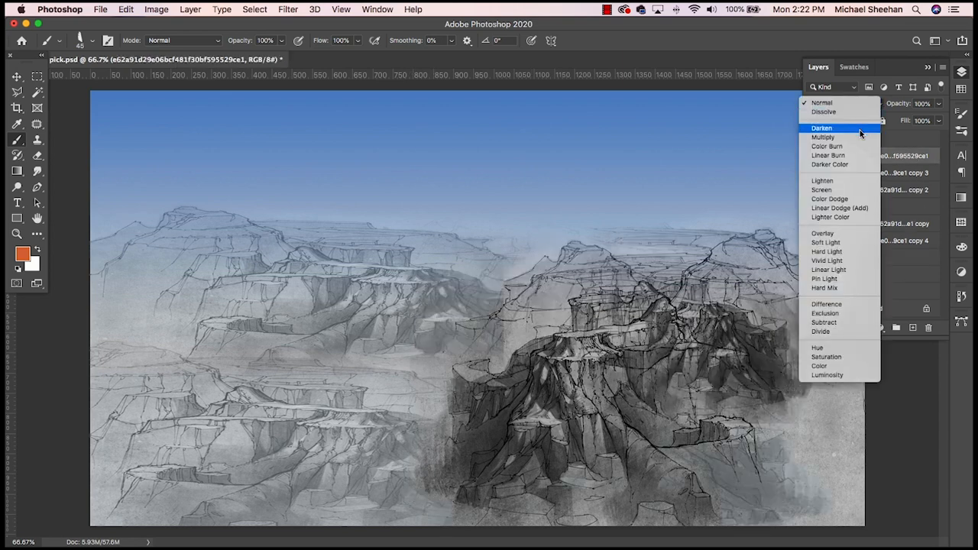
pyautogui.click(858, 136)
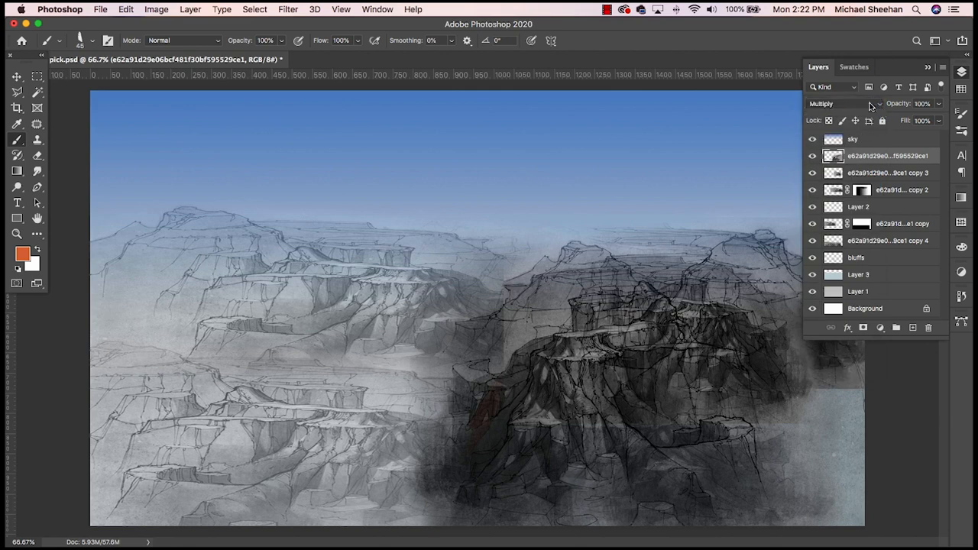
pyautogui.click(875, 175)
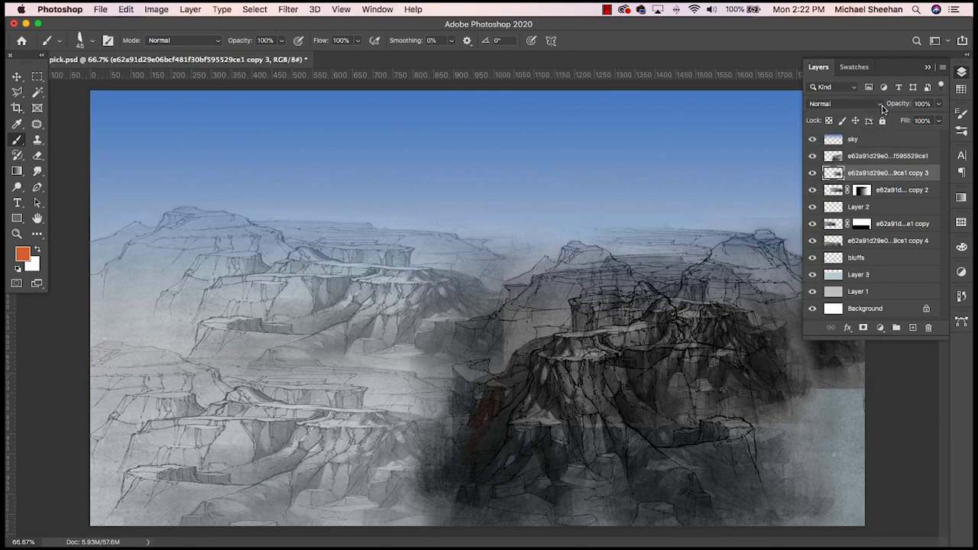
pyautogui.click(878, 105)
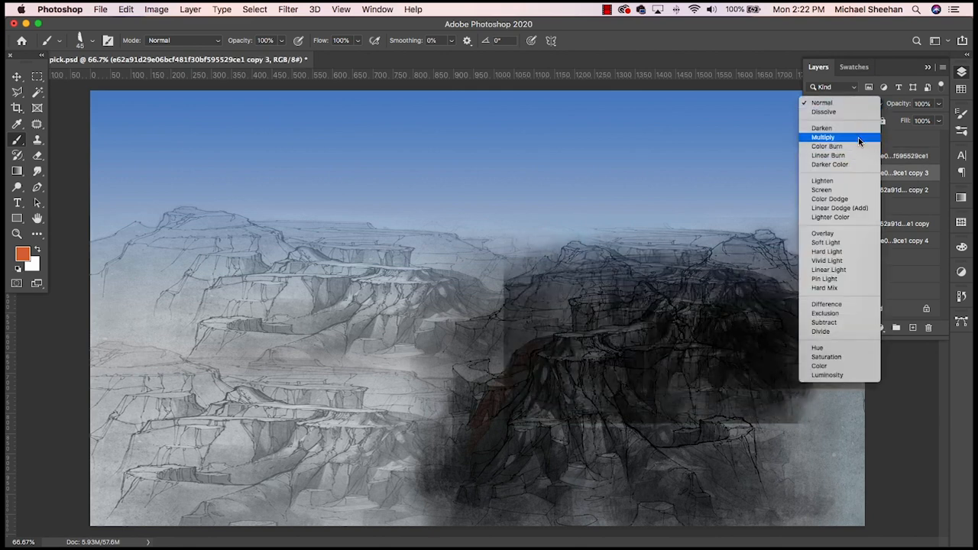
pyautogui.click(858, 139)
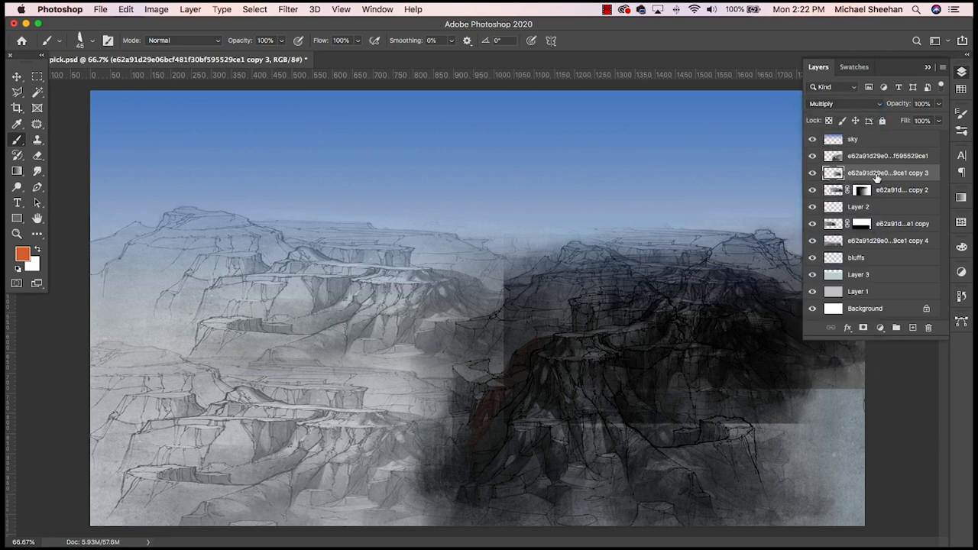
pyautogui.press('super+z')
pyautogui.press('super+z')
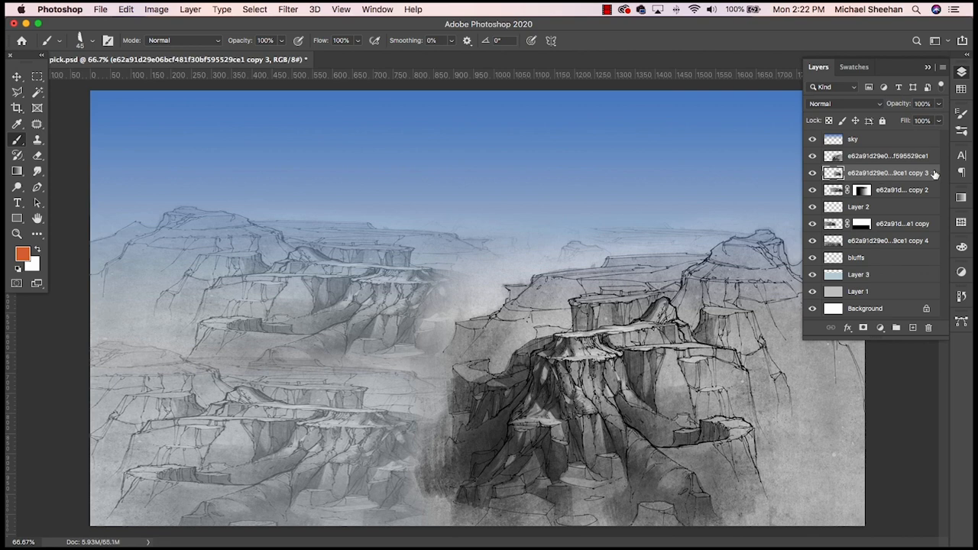
# - Merge all layers from the topmost sketch layer down to the bluffs layer into a single layer
pyautogui.click(904, 163)
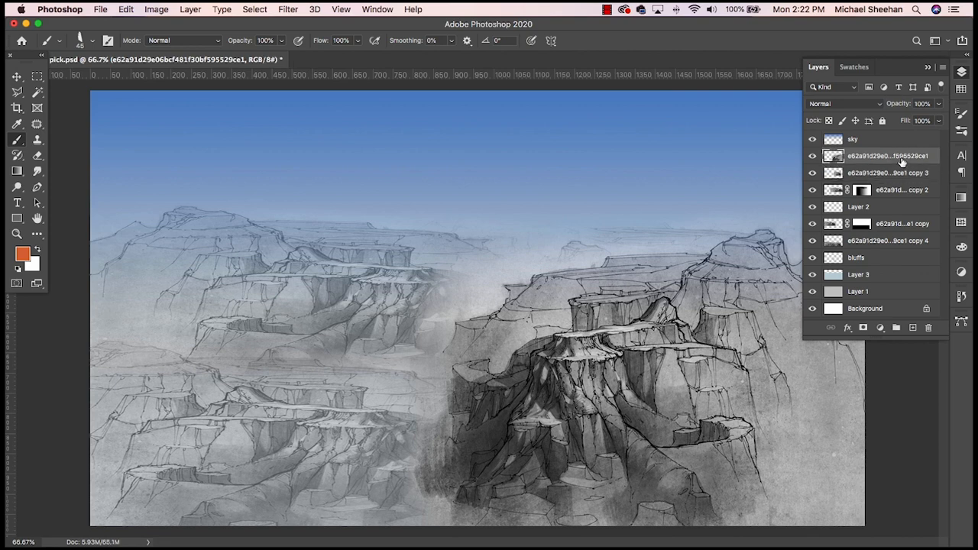
pyautogui.keyDown('shift'); pyautogui.click(890, 260); pyautogui.keyUp('shift')
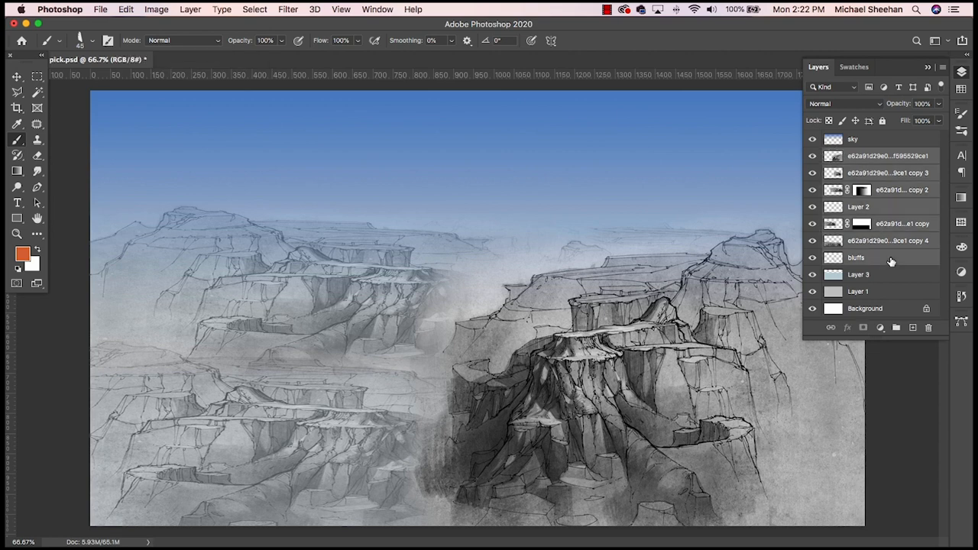
pyautogui.click(946, 68)
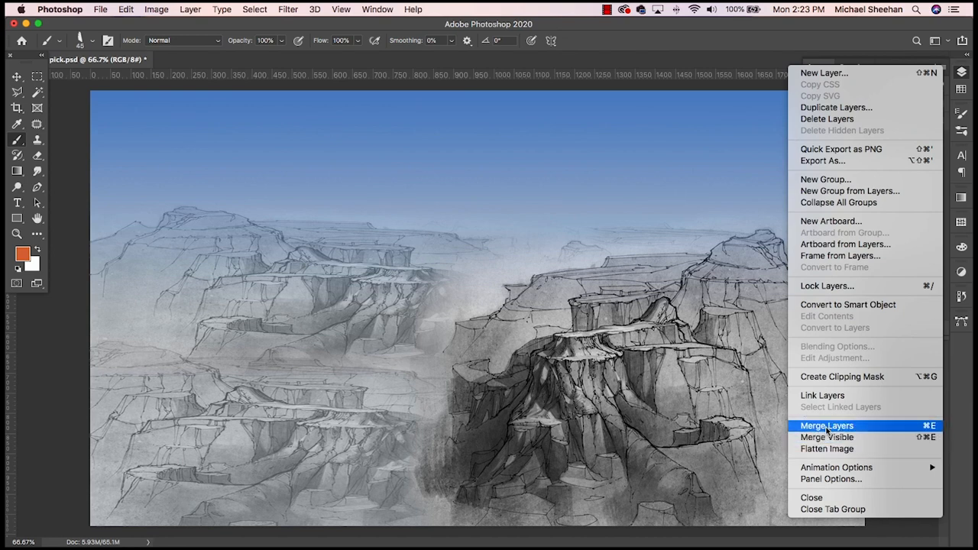
pyautogui.click(831, 22)
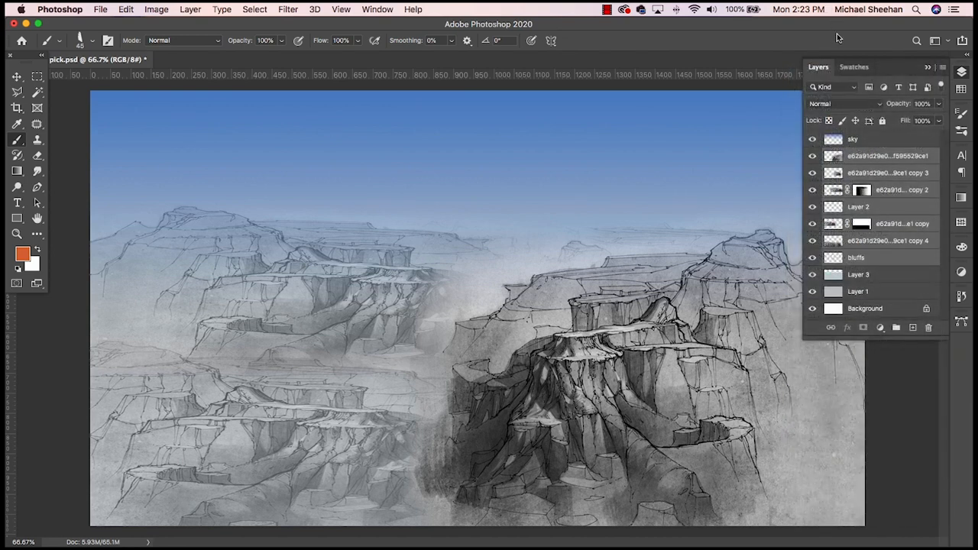
pyautogui.press('super+e')
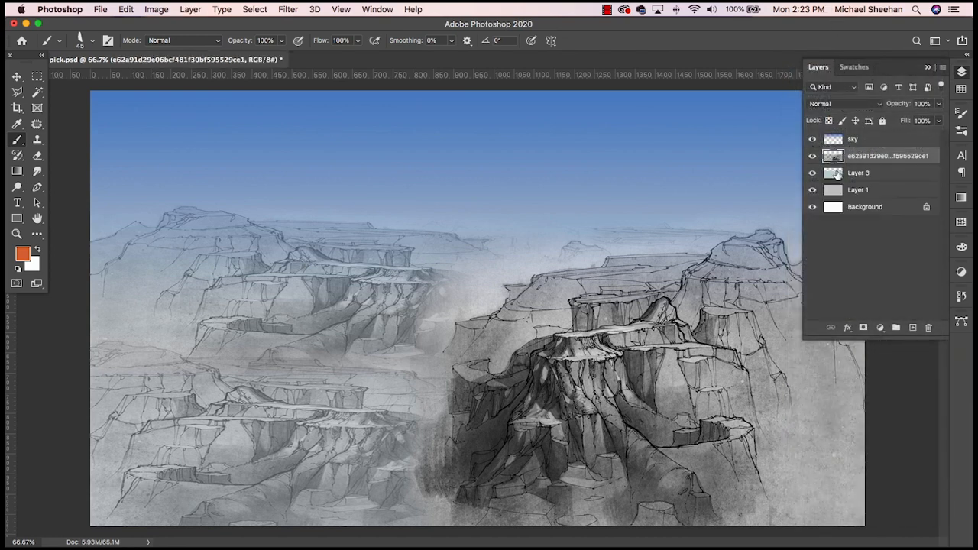
# - Check the merged sketch layer's content by toggling its visibility, and look over the sky and pale blue gradient layers
pyautogui.click(812, 157)
pyautogui.click(812, 157)
pyautogui.click(879, 174)
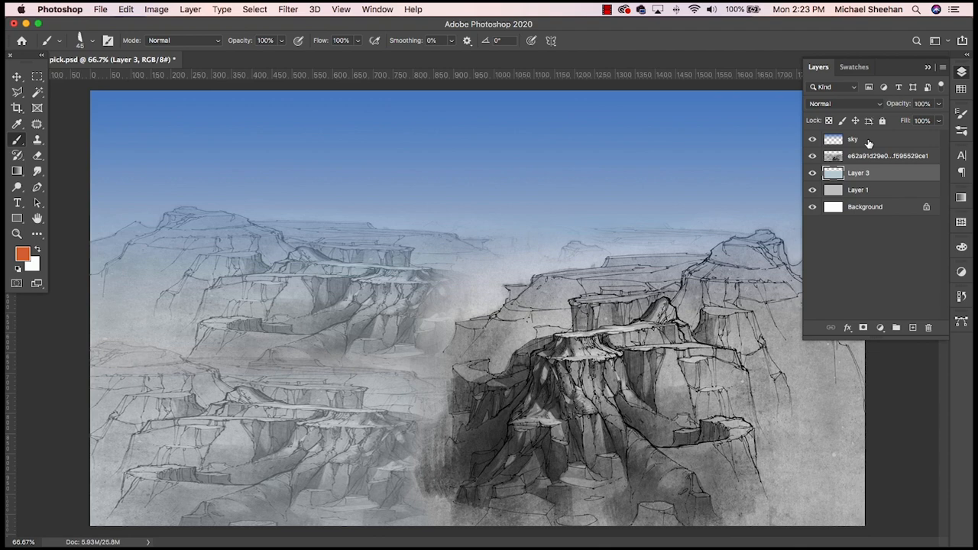
pyautogui.moveTo(868, 143)
pyautogui.mouseDown()
pyautogui.moveTo(881, 144)
pyautogui.moveTo(877, 174)
pyautogui.moveTo(878, 131)
pyautogui.mouseUp()
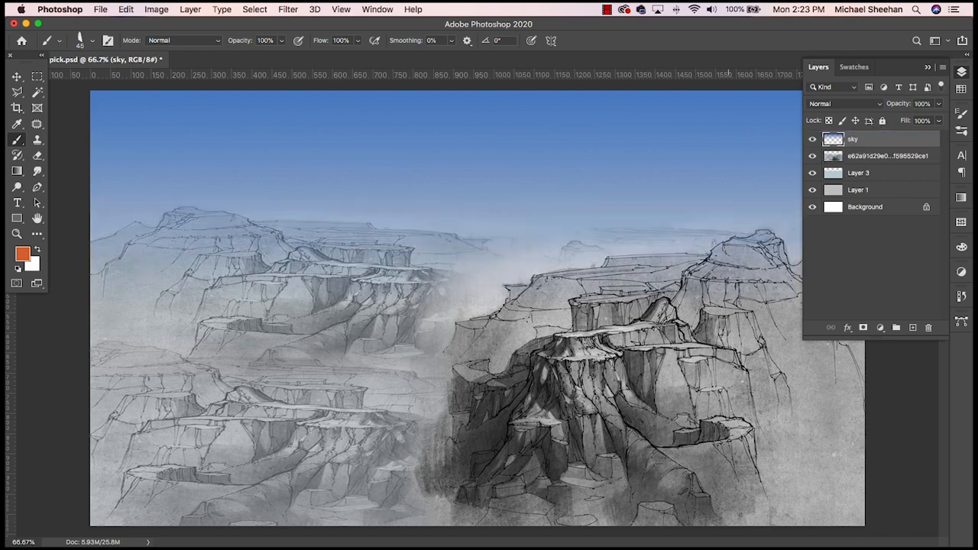
# - Set the merged sketch layer's blend mode to Multiply
pyautogui.click(877, 157)
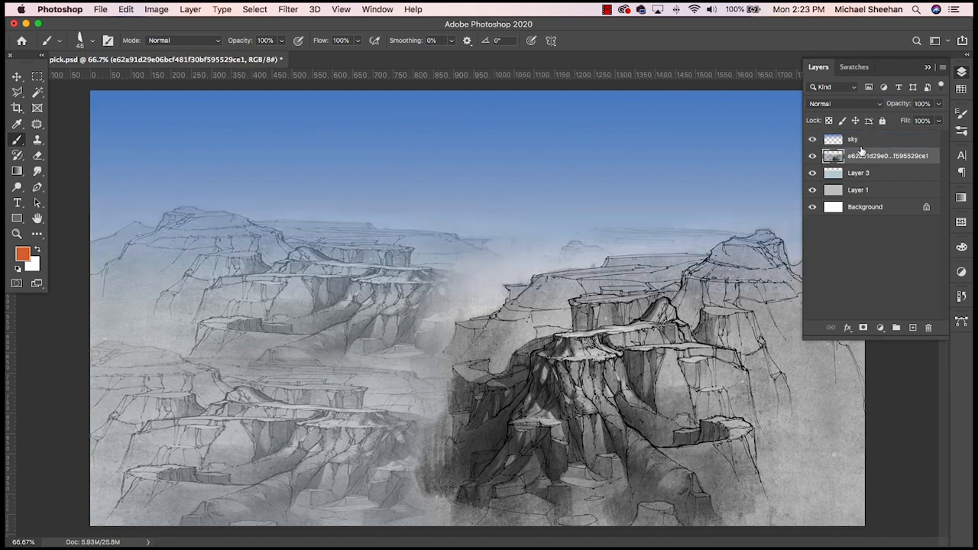
pyautogui.click(850, 105)
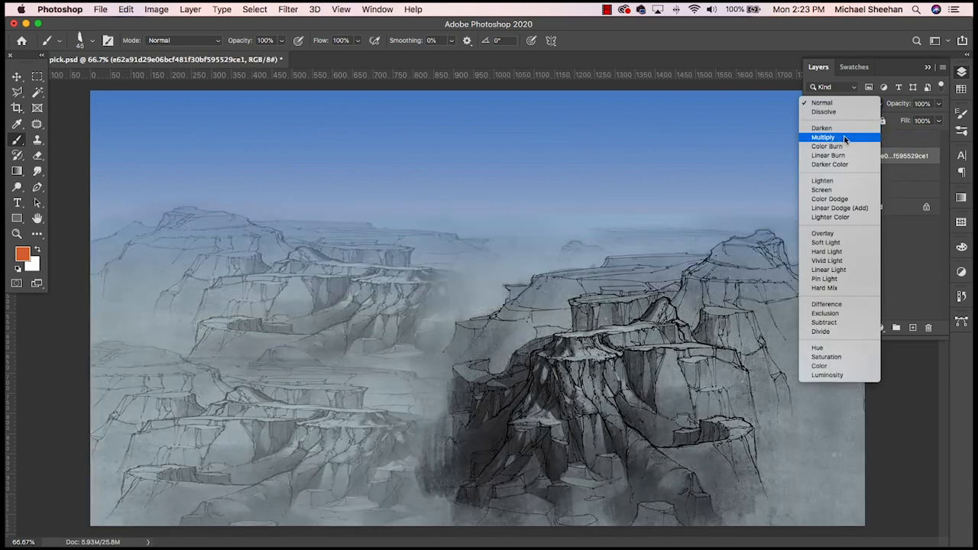
pyautogui.click(844, 136)
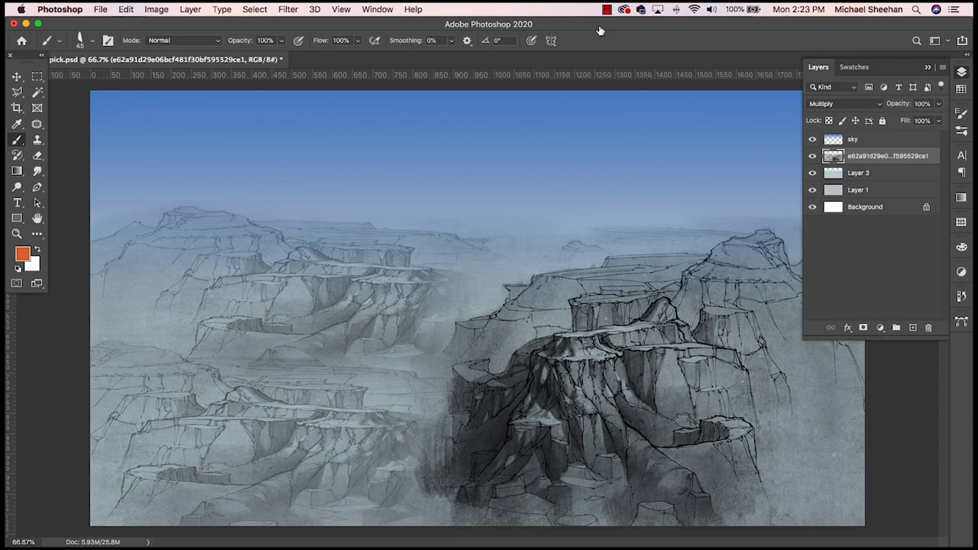
# - Add a new layer directly above Layer 3, beneath the merged sketch, and name it bluffs
pyautogui.click(902, 175)
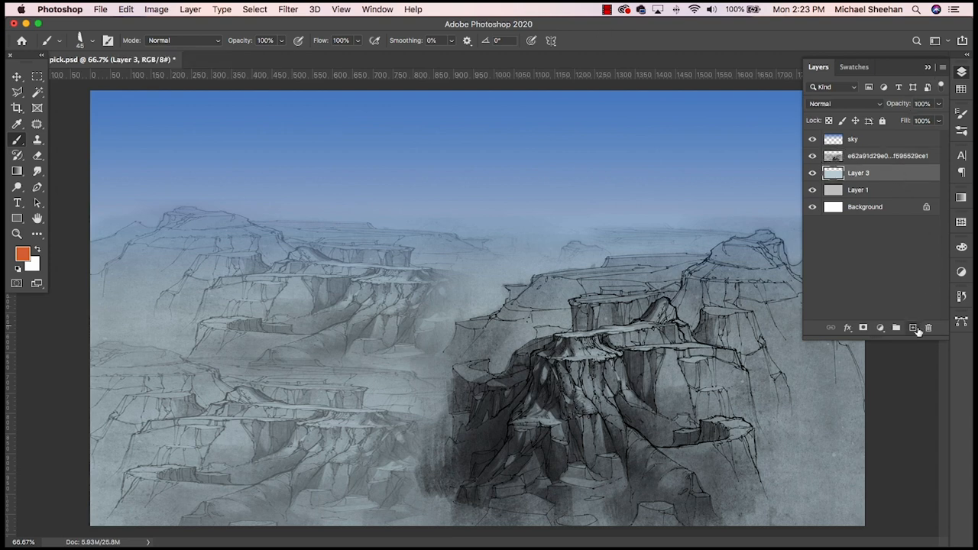
pyautogui.click(913, 328)
pyautogui.doubleClick(861, 172)
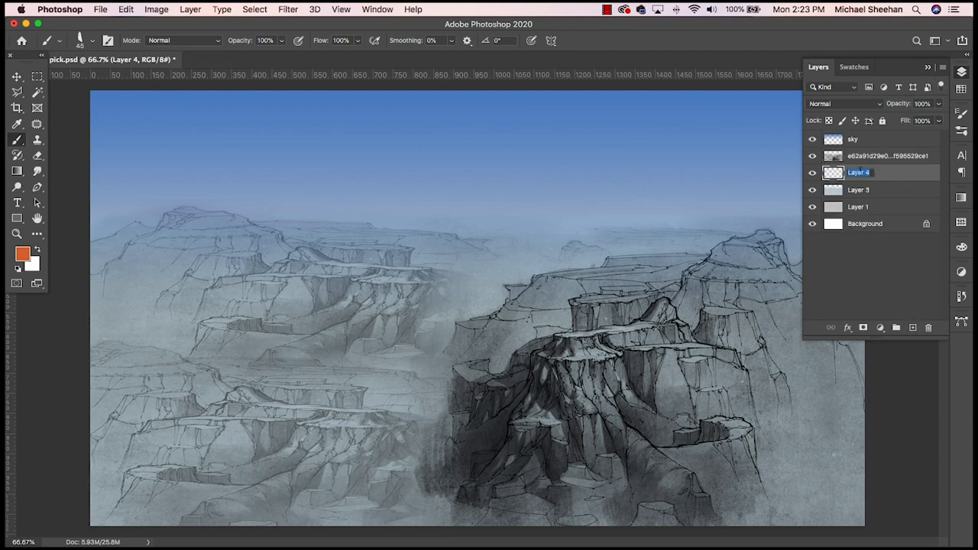
pyautogui.write('bluffs')
pyautogui.press('Return')
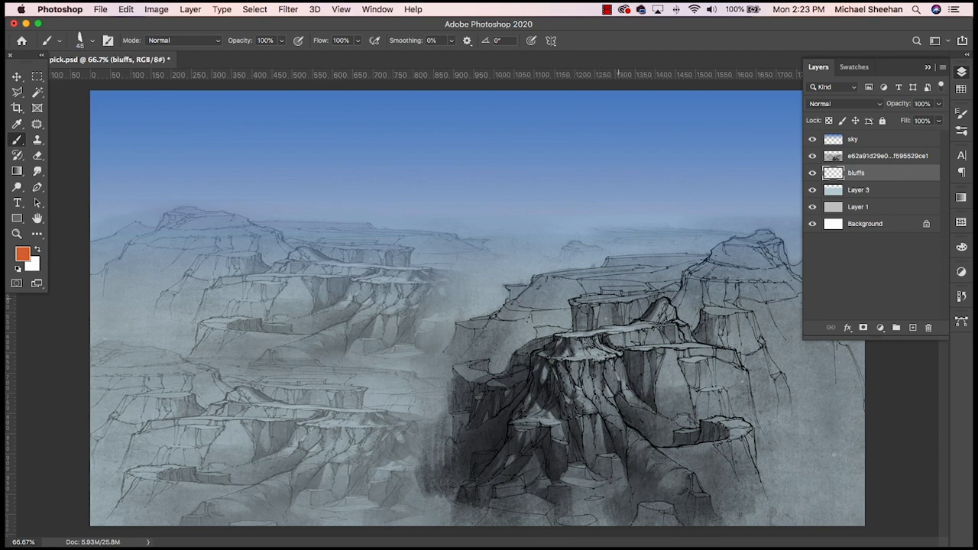
# - Paint rough orange strokes diagonally across the middle bluffs, from the central mesa down toward the lower-left canyon
pyautogui.moveTo(590, 296)
pyautogui.mouseDown()
pyautogui.moveTo(572, 358)
pyautogui.moveTo(546, 373)
pyautogui.moveTo(561, 308)
pyautogui.moveTo(601, 275)
pyautogui.moveTo(529, 321)
pyautogui.mouseUp()
pyautogui.moveTo(604, 274)
pyautogui.mouseDown()
pyautogui.moveTo(699, 268)
pyautogui.moveTo(539, 256)
pyautogui.moveTo(437, 307)
pyautogui.moveTo(333, 391)
pyautogui.moveTo(375, 426)
pyautogui.mouseUp()
pyautogui.moveTo(420, 397)
pyautogui.mouseDown()
pyautogui.moveTo(382, 442)
pyautogui.moveTo(596, 355)
pyautogui.moveTo(520, 343)
pyautogui.moveTo(431, 379)
pyautogui.mouseUp()
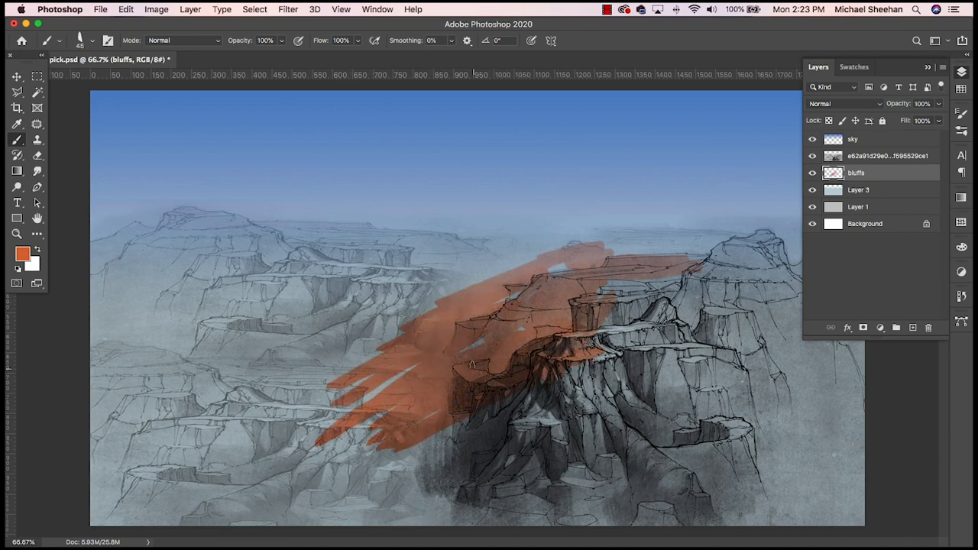
# - Enlarge the brush to 300 px and block in the foreground and lower canyon with orange, across the image's full width
pyautogui.press(']')
pyautogui.press(']')
pyautogui.press(']')
pyautogui.press(']')
pyautogui.press(']')
pyautogui.press(']')
pyautogui.press(']')
pyautogui.press(']')
pyautogui.press(']')
pyautogui.press(']')
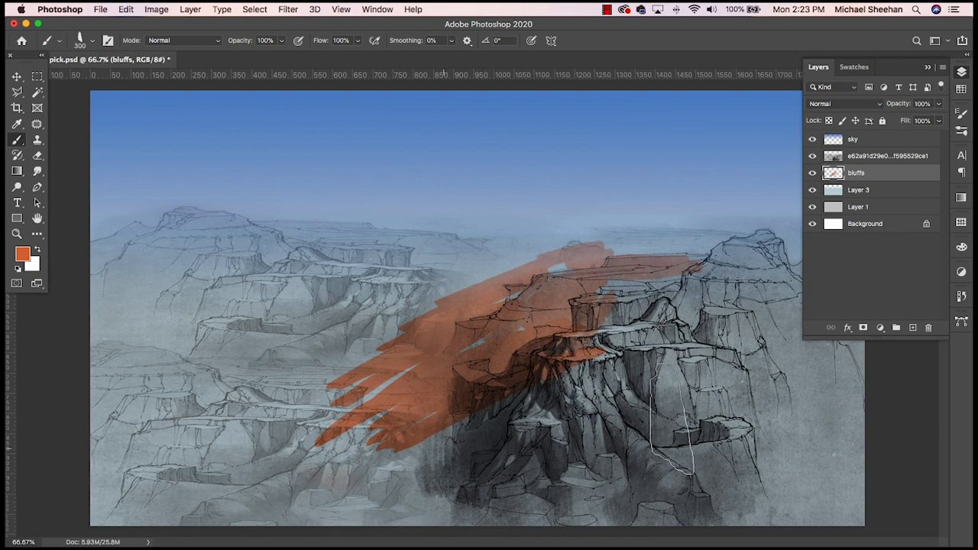
pyautogui.moveTo(314, 473)
pyautogui.mouseDown()
pyautogui.moveTo(433, 463)
pyautogui.moveTo(466, 489)
pyautogui.moveTo(812, 480)
pyautogui.moveTo(756, 434)
pyautogui.moveTo(398, 467)
pyautogui.moveTo(862, 452)
pyautogui.mouseUp()
pyautogui.click(962, 72)
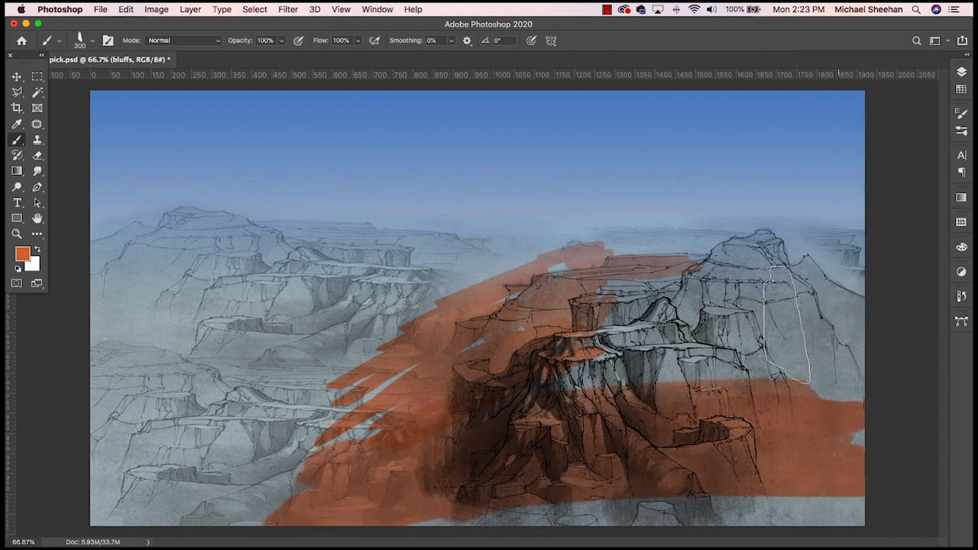
pyautogui.moveTo(782, 395)
pyautogui.mouseDown()
pyautogui.moveTo(489, 420)
pyautogui.moveTo(581, 398)
pyautogui.mouseUp()
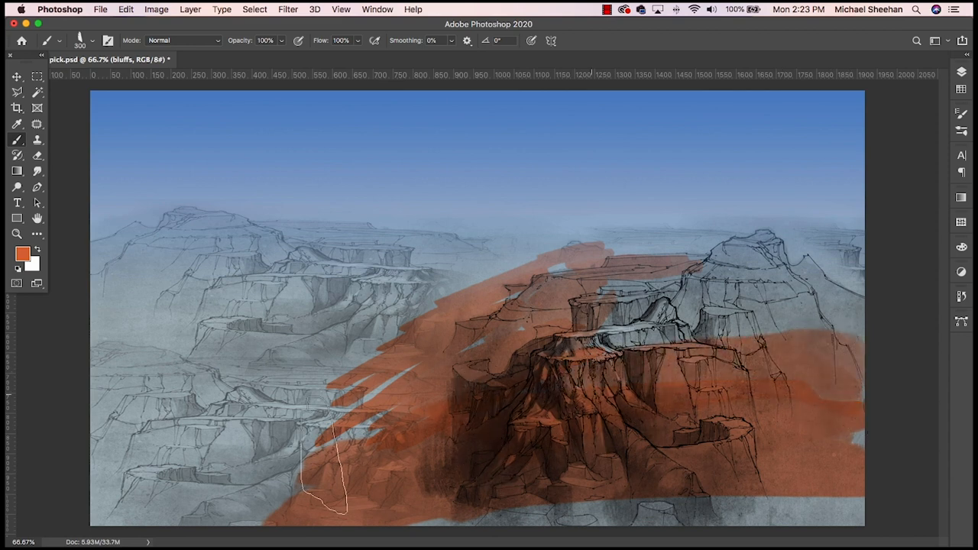
pyautogui.moveTo(324, 478)
pyautogui.mouseDown()
pyautogui.moveTo(75, 497)
pyautogui.moveTo(376, 473)
pyautogui.moveTo(147, 464)
pyautogui.moveTo(309, 403)
pyautogui.moveTo(112, 429)
pyautogui.moveTo(280, 398)
pyautogui.moveTo(187, 357)
pyautogui.moveTo(263, 346)
pyautogui.moveTo(197, 306)
pyautogui.moveTo(263, 330)
pyautogui.moveTo(338, 390)
pyautogui.mouseUp()
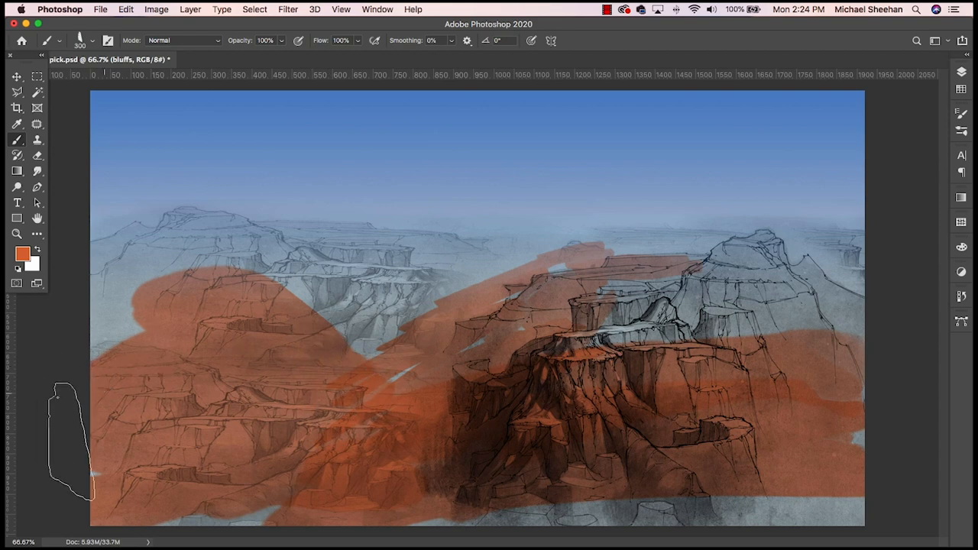
pyautogui.moveTo(71, 441)
pyautogui.mouseDown()
pyautogui.moveTo(166, 427)
pyautogui.moveTo(371, 492)
pyautogui.moveTo(145, 519)
pyautogui.moveTo(217, 500)
pyautogui.moveTo(730, 495)
pyautogui.moveTo(391, 510)
pyautogui.moveTo(914, 495)
pyautogui.moveTo(860, 431)
pyautogui.moveTo(672, 397)
pyautogui.mouseUp()
pyautogui.moveTo(670, 351)
pyautogui.mouseDown()
pyautogui.moveTo(686, 371)
pyautogui.moveTo(626, 340)
pyautogui.moveTo(711, 377)
pyautogui.moveTo(710, 344)
pyautogui.mouseUp()
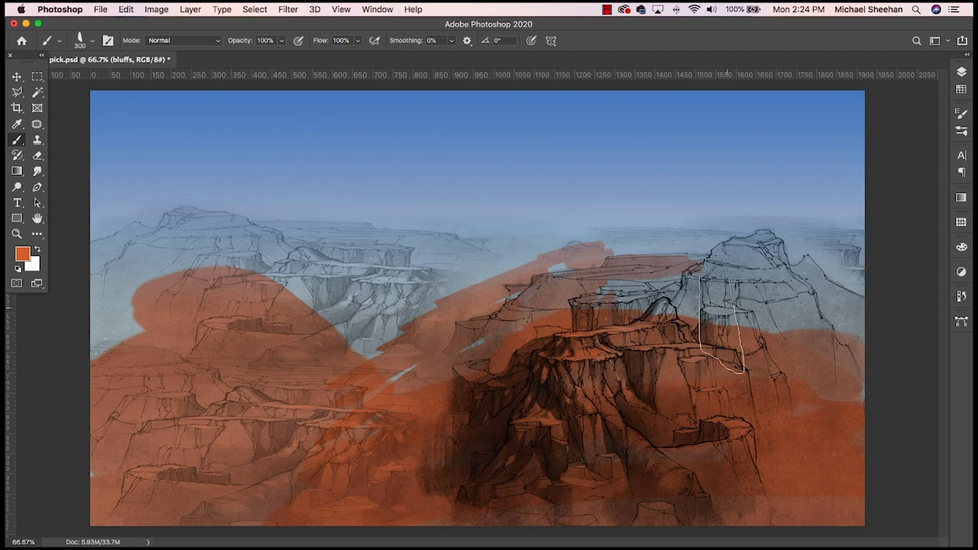
# - Reduce the brush to 80 px and paint the right-hand peak and its surrounding slopes orange
pyautogui.press('[')
pyautogui.press('[')
pyautogui.press('[')
pyautogui.press('[')
pyautogui.press('[')
pyautogui.press('[')
pyautogui.press('[')
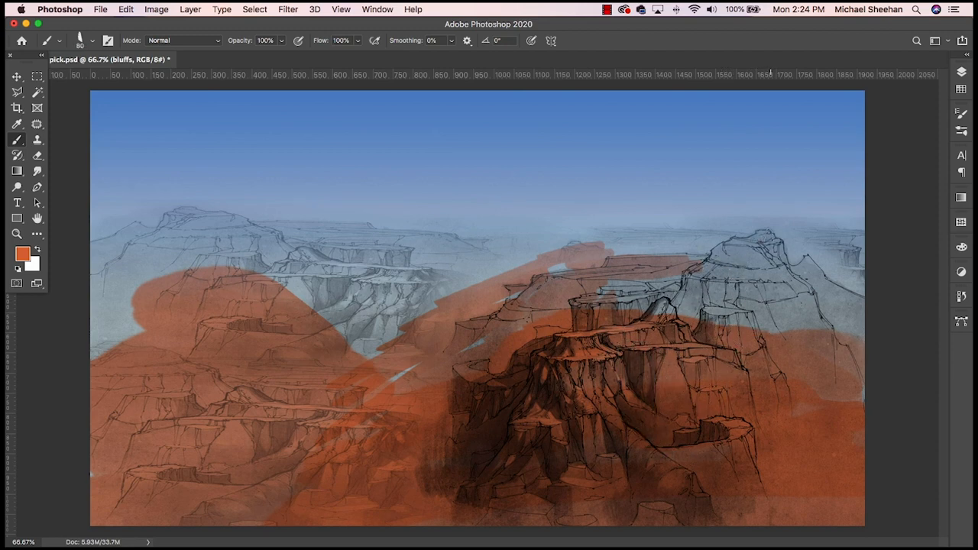
pyautogui.moveTo(770, 240)
pyautogui.mouseDown()
pyautogui.moveTo(650, 321)
pyautogui.moveTo(762, 298)
pyautogui.moveTo(787, 258)
pyautogui.moveTo(810, 294)
pyautogui.moveTo(808, 269)
pyautogui.moveTo(816, 289)
pyautogui.moveTo(854, 313)
pyautogui.moveTo(855, 304)
pyautogui.moveTo(751, 325)
pyautogui.moveTo(849, 290)
pyautogui.moveTo(840, 260)
pyautogui.moveTo(728, 257)
pyautogui.mouseUp()
pyautogui.moveTo(865, 236); pyautogui.dragTo(628, 262)
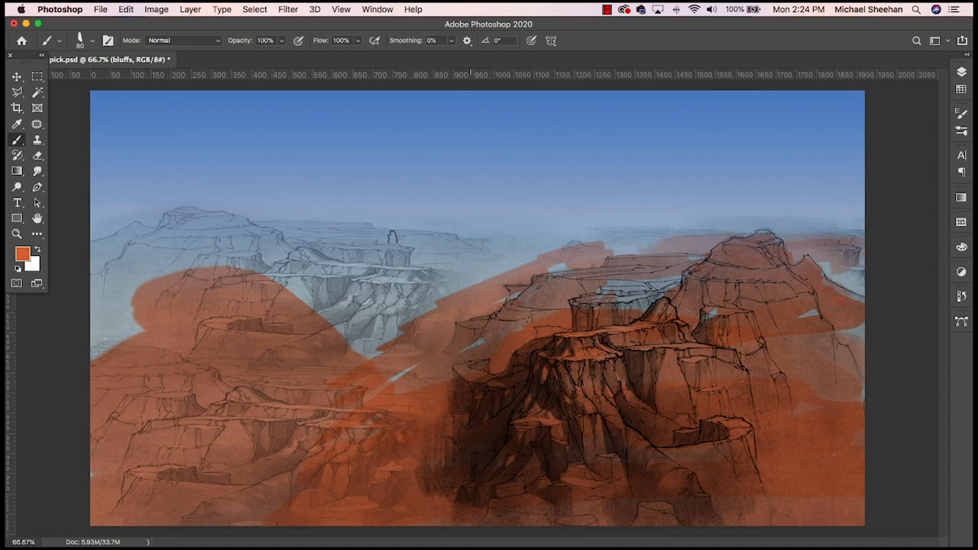
# - Paint an orange band along the horizon and fill the uncovered areas of the middle-distance bluffs
pyautogui.moveTo(326, 227)
pyautogui.mouseDown()
pyautogui.moveTo(300, 233)
pyautogui.moveTo(582, 232)
pyautogui.moveTo(970, 256)
pyautogui.mouseUp()
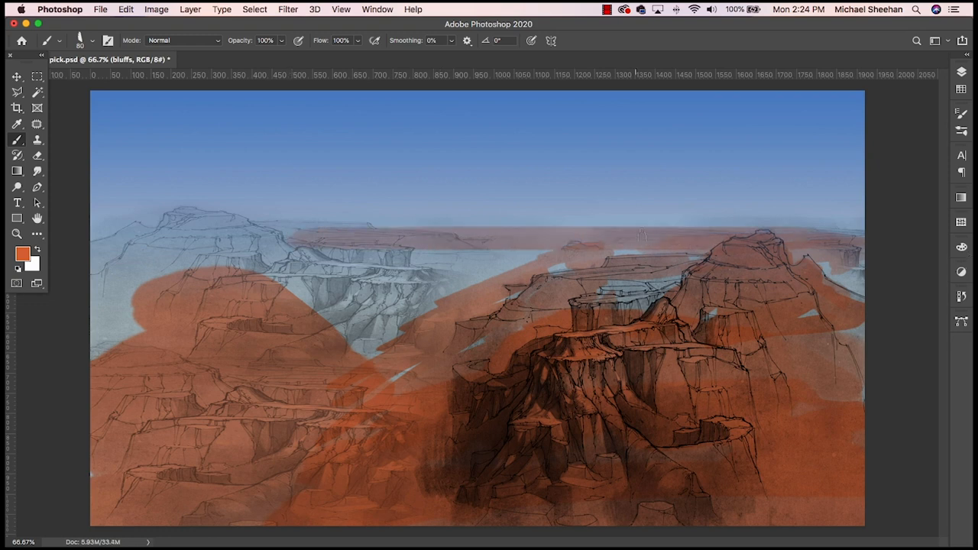
pyautogui.moveTo(642, 235)
pyautogui.mouseDown()
pyautogui.moveTo(413, 288)
pyautogui.moveTo(359, 336)
pyautogui.moveTo(471, 317)
pyautogui.moveTo(397, 382)
pyautogui.moveTo(565, 279)
pyautogui.moveTo(657, 291)
pyautogui.moveTo(650, 302)
pyautogui.mouseUp()
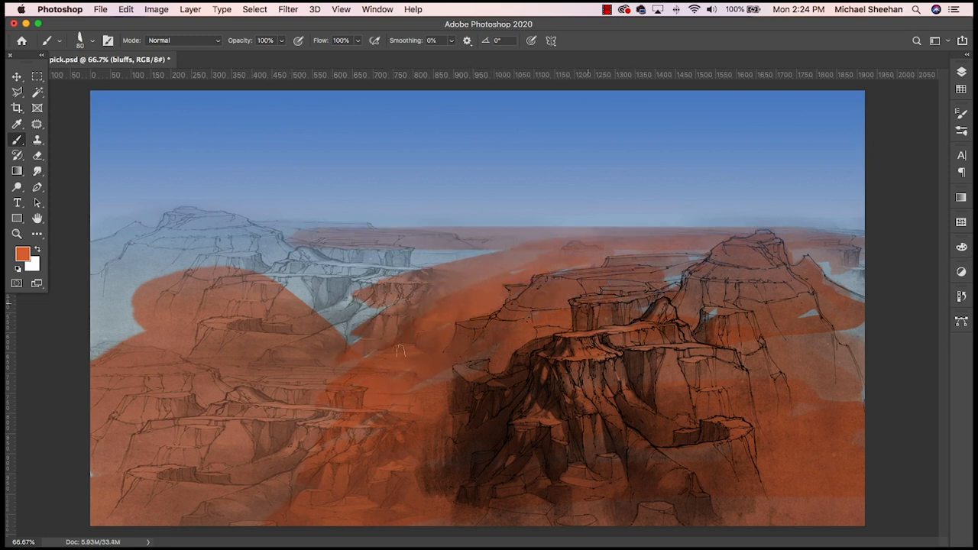
pyautogui.moveTo(399, 350)
pyautogui.mouseDown()
pyautogui.moveTo(263, 275)
pyautogui.moveTo(206, 267)
pyautogui.moveTo(293, 324)
pyautogui.moveTo(260, 428)
pyautogui.moveTo(294, 466)
pyautogui.moveTo(416, 387)
pyautogui.moveTo(528, 270)
pyautogui.mouseUp()
pyautogui.moveTo(428, 248)
pyautogui.mouseDown()
pyautogui.moveTo(709, 246)
pyautogui.moveTo(719, 237)
pyautogui.moveTo(632, 277)
pyautogui.moveTo(588, 319)
pyautogui.moveTo(634, 338)
pyautogui.moveTo(787, 289)
pyautogui.moveTo(853, 298)
pyautogui.moveTo(862, 311)
pyautogui.moveTo(864, 290)
pyautogui.moveTo(733, 334)
pyautogui.moveTo(648, 344)
pyautogui.mouseUp()
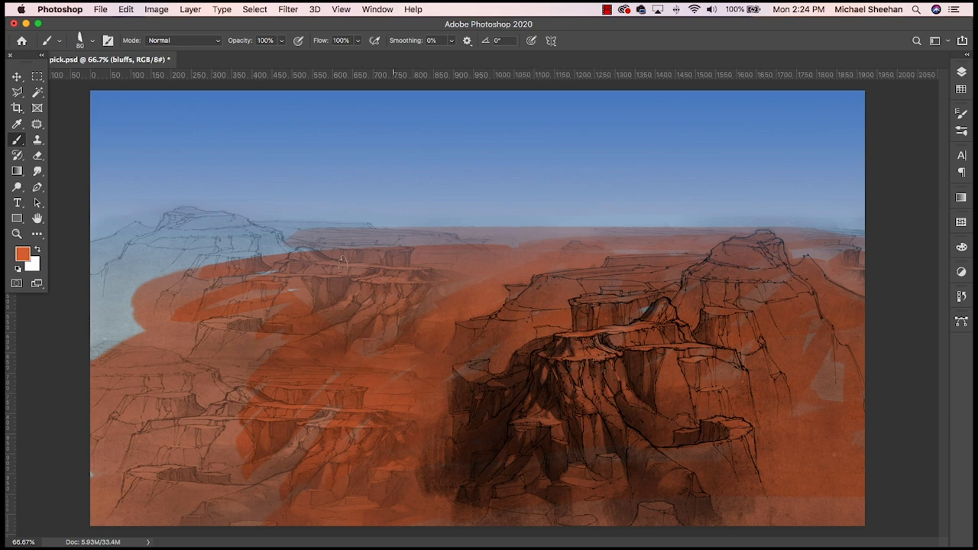
# - Paint the distant left butte and its slopes orange, using a 25 px brush near the outline and 80 px for the gaps
pyautogui.moveTo(341, 261)
pyautogui.mouseDown()
pyautogui.moveTo(161, 268)
pyautogui.moveTo(260, 254)
pyautogui.moveTo(230, 245)
pyautogui.moveTo(281, 251)
pyautogui.moveTo(267, 232)
pyautogui.moveTo(191, 212)
pyautogui.moveTo(105, 286)
pyautogui.moveTo(113, 247)
pyautogui.moveTo(92, 259)
pyautogui.moveTo(119, 248)
pyautogui.moveTo(86, 247)
pyautogui.moveTo(139, 223)
pyautogui.mouseUp()
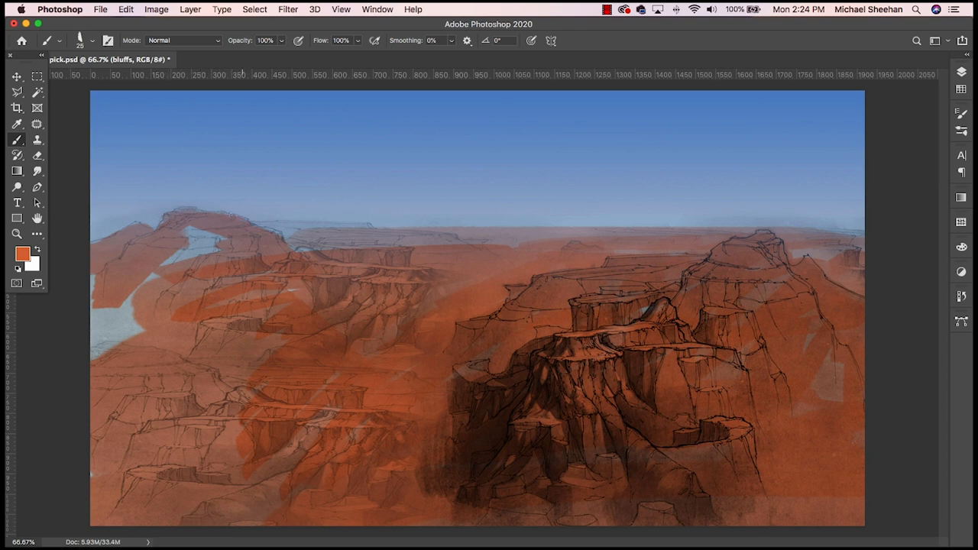
pyautogui.moveTo(231, 222)
pyautogui.mouseDown()
pyautogui.moveTo(192, 254)
pyautogui.moveTo(226, 242)
pyautogui.moveTo(189, 240)
pyautogui.moveTo(155, 265)
pyautogui.moveTo(131, 304)
pyautogui.moveTo(160, 235)
pyautogui.moveTo(166, 271)
pyautogui.moveTo(210, 233)
pyautogui.moveTo(119, 288)
pyautogui.moveTo(172, 239)
pyautogui.mouseUp()
pyautogui.press(']')
pyautogui.press(']')
pyautogui.press(']')
pyautogui.press(']')
pyautogui.moveTo(136, 305); pyautogui.dragTo(96, 338)
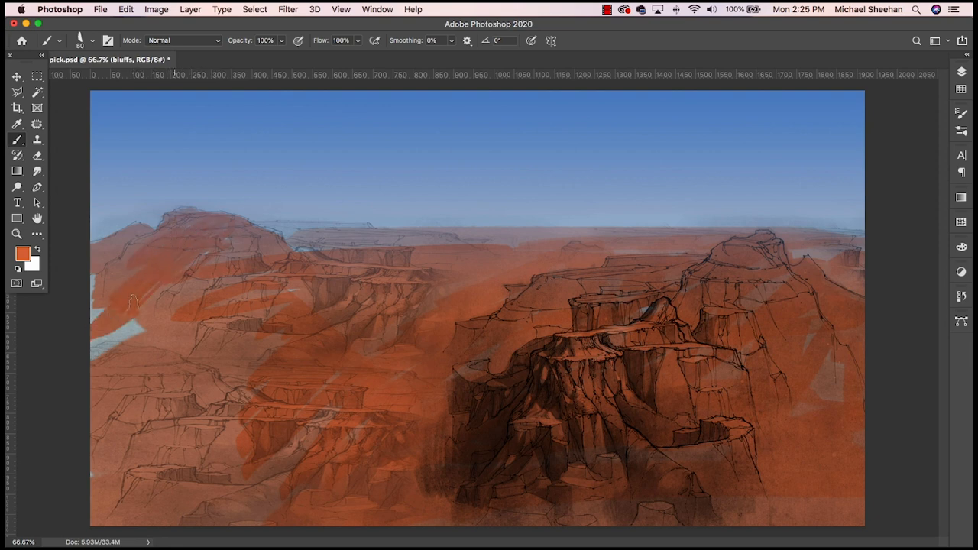
pyautogui.moveTo(179, 292); pyautogui.dragTo(99, 358)
pyautogui.moveTo(137, 320)
pyautogui.mouseDown()
pyautogui.moveTo(147, 290)
pyautogui.moveTo(88, 303)
pyautogui.mouseUp()
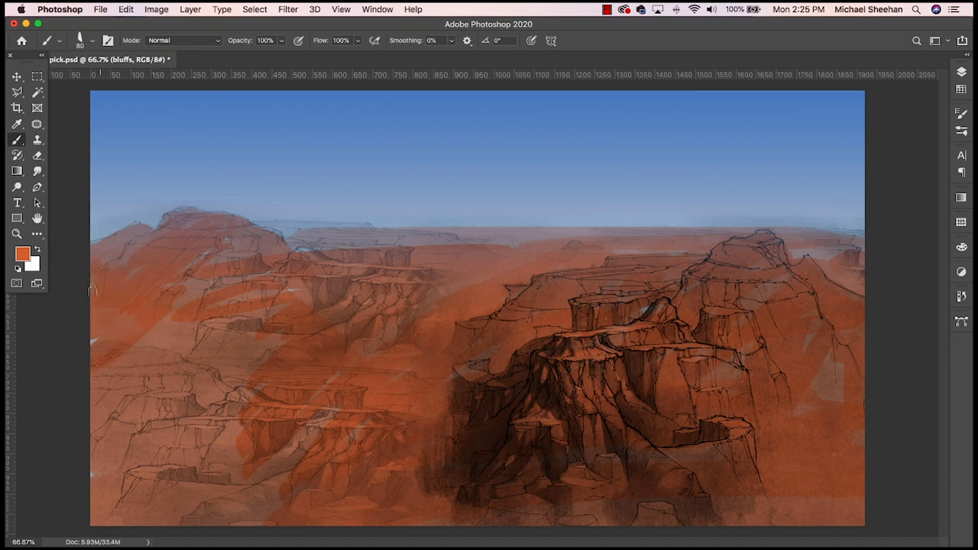
pyautogui.moveTo(96, 363); pyautogui.dragTo(107, 419)
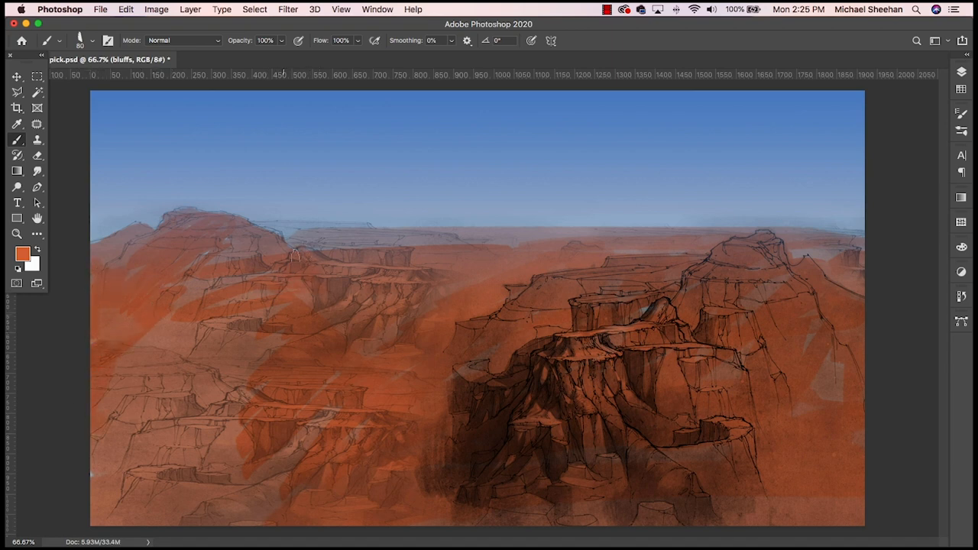
# - Paint orange over the thin distant plateaus along the horizon beside the left butte and at the far right
pyautogui.moveTo(270, 233); pyautogui.dragTo(353, 235)
pyautogui.moveTo(255, 219); pyautogui.dragTo(349, 221)
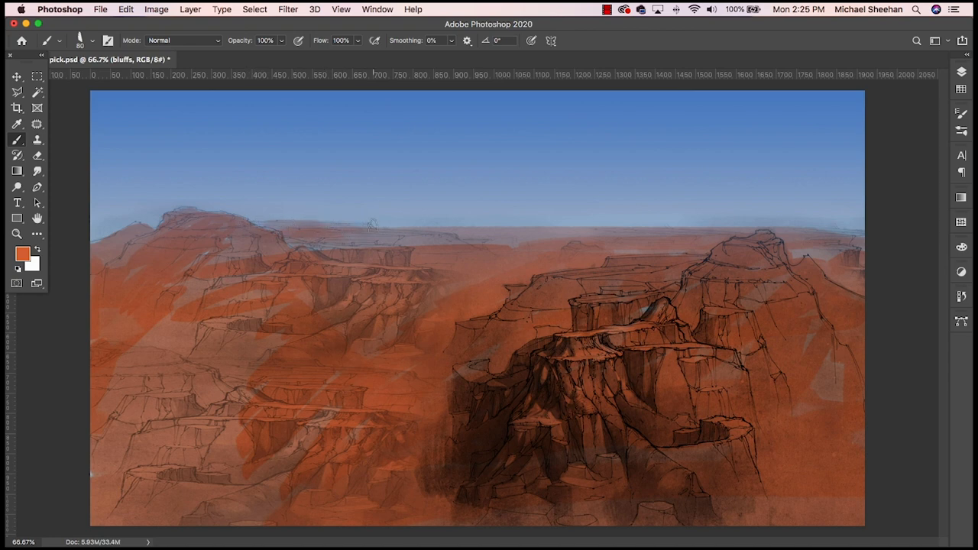
pyautogui.moveTo(293, 245); pyautogui.dragTo(406, 246)
pyautogui.moveTo(804, 242); pyautogui.dragTo(844, 243)
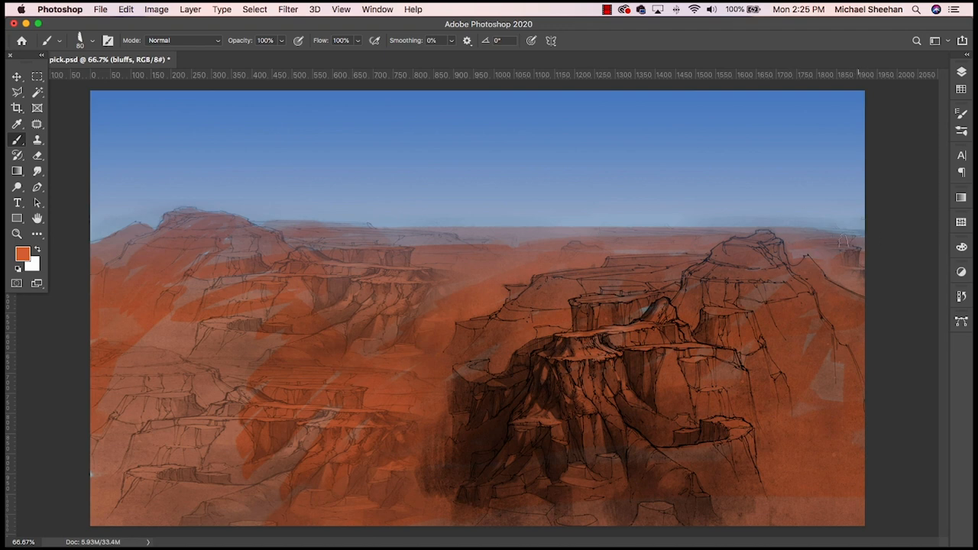
# - Cover the remaining grey patches on the left canyon and right foreground slopes with orange, and save the file
pyautogui.moveTo(302, 409)
pyautogui.mouseDown()
pyautogui.moveTo(260, 351)
pyautogui.moveTo(233, 358)
pyautogui.moveTo(240, 292)
pyautogui.moveTo(230, 271)
pyautogui.moveTo(272, 280)
pyautogui.moveTo(366, 336)
pyautogui.moveTo(309, 398)
pyautogui.moveTo(295, 447)
pyautogui.moveTo(64, 458)
pyautogui.mouseUp()
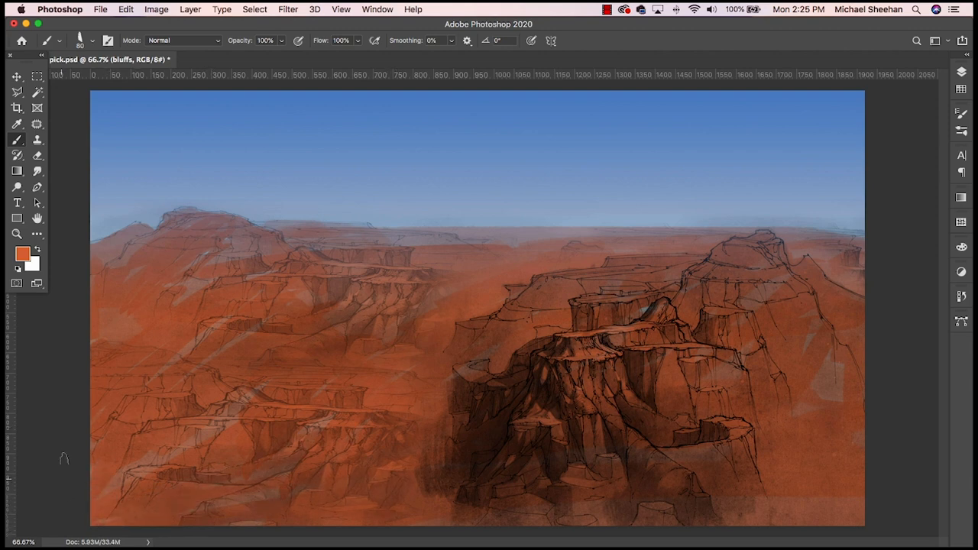
pyautogui.moveTo(700, 386)
pyautogui.mouseDown()
pyautogui.moveTo(803, 332)
pyautogui.moveTo(763, 296)
pyautogui.moveTo(764, 499)
pyautogui.mouseUp()
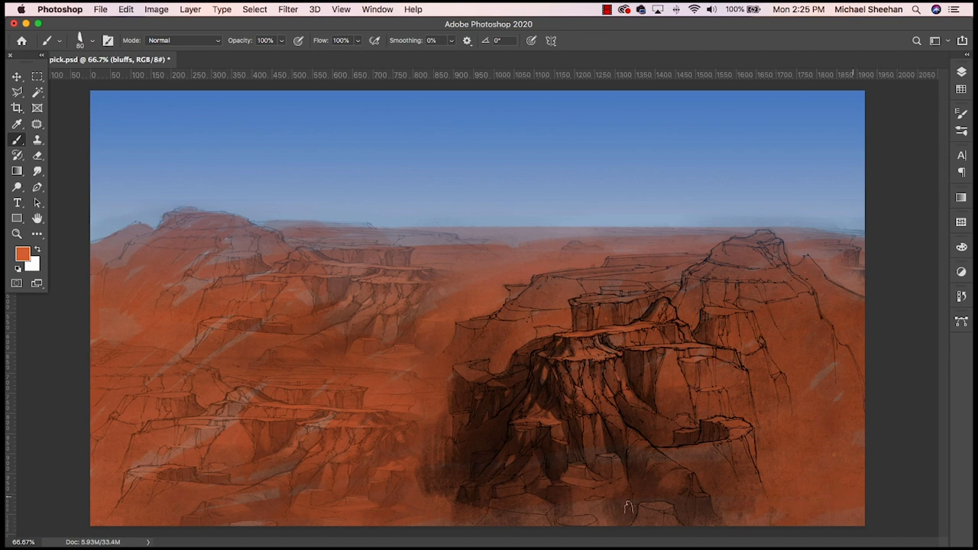
pyautogui.moveTo(329, 418)
pyautogui.mouseDown()
pyautogui.moveTo(281, 465)
pyautogui.moveTo(169, 456)
pyautogui.mouseUp()
pyautogui.moveTo(244, 338); pyautogui.dragTo(194, 322)
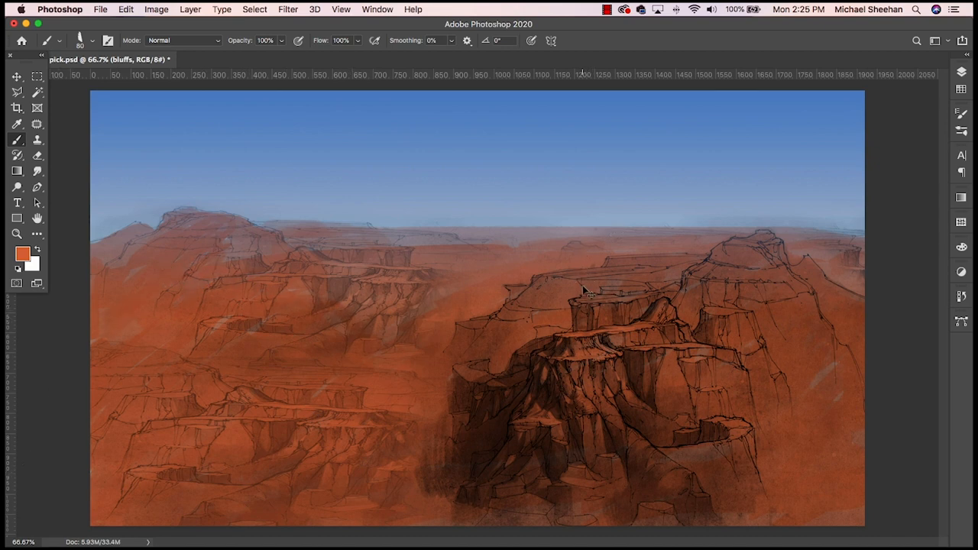
pyautogui.press('super+s')
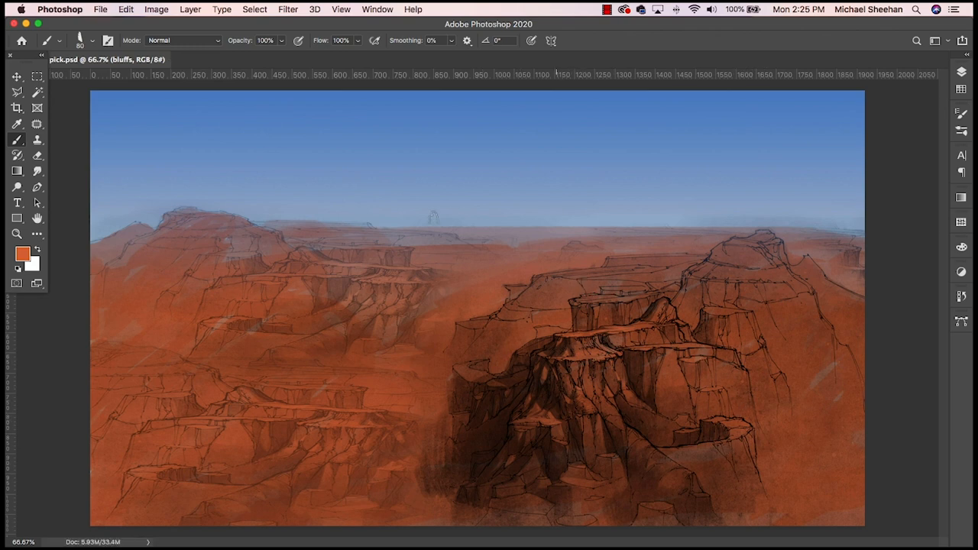
# - Soften the hard orange edge along the horizon with the Blur tool
pyautogui.click(21, 189)
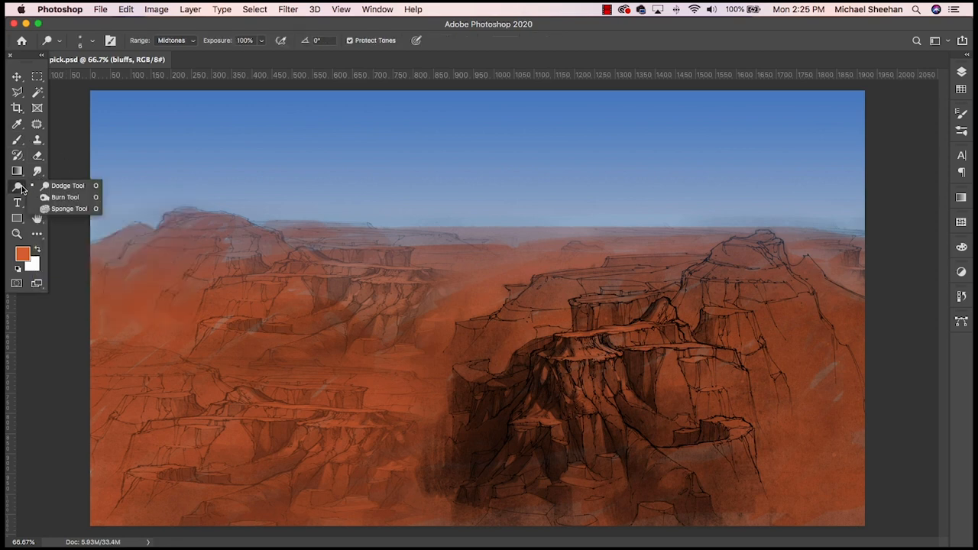
pyautogui.click(44, 198)
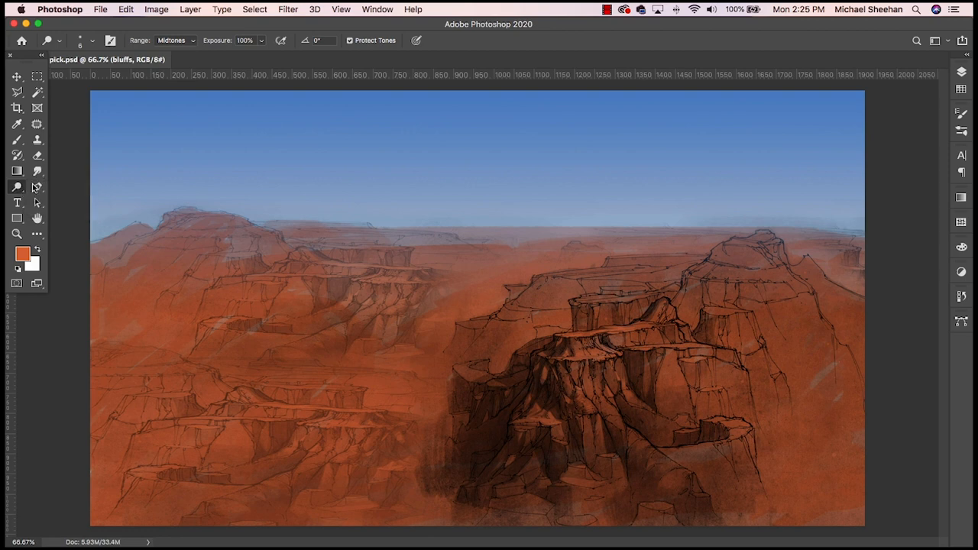
pyautogui.click(37, 171)
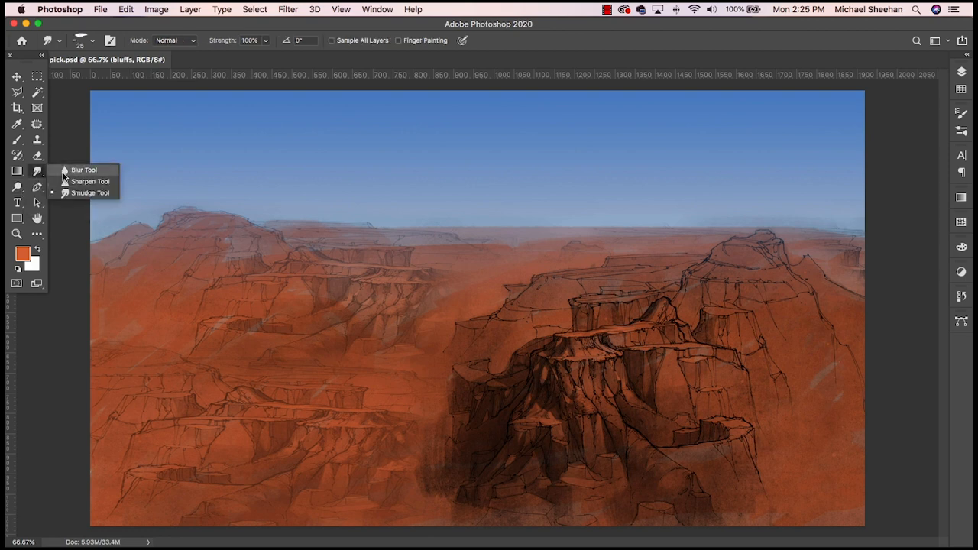
pyautogui.click(77, 170)
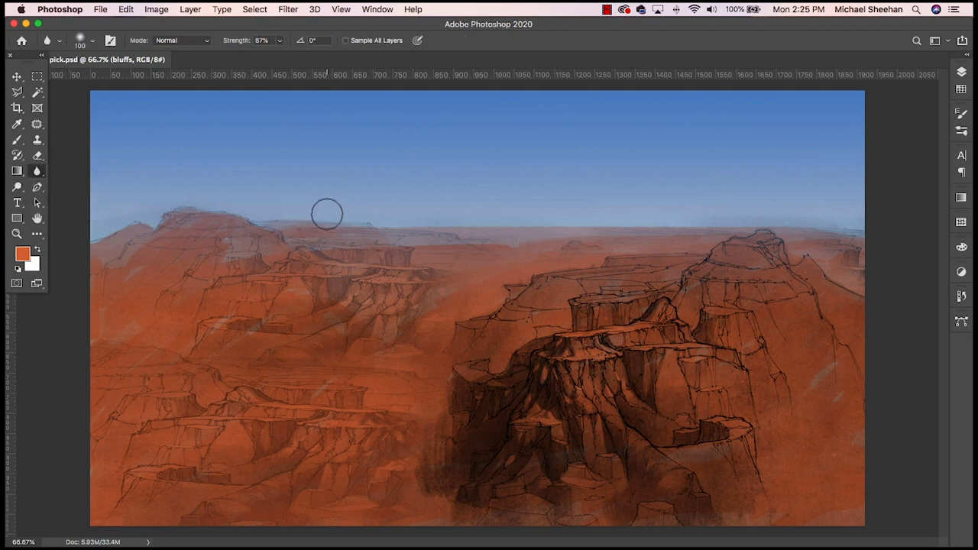
pyautogui.moveTo(828, 190); pyautogui.dragTo(827, 216)
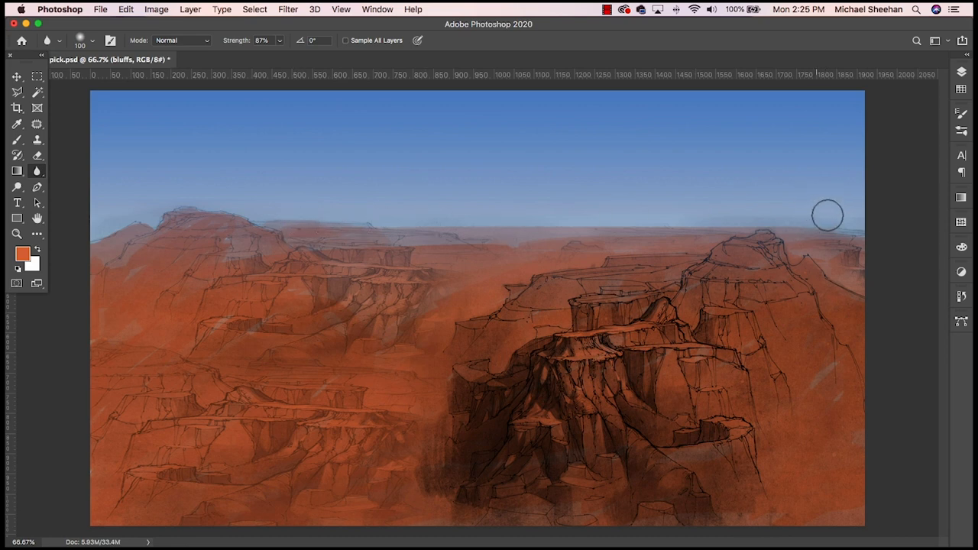
pyautogui.moveTo(535, 230); pyautogui.dragTo(819, 222)
pyautogui.moveTo(311, 221); pyautogui.dragTo(596, 237)
# - Smudge the orange edge along the horizon with the 60 px Painterly Blend brush from the Smudge Good! set
pyautogui.click(59, 41)
pyautogui.click(60, 40)
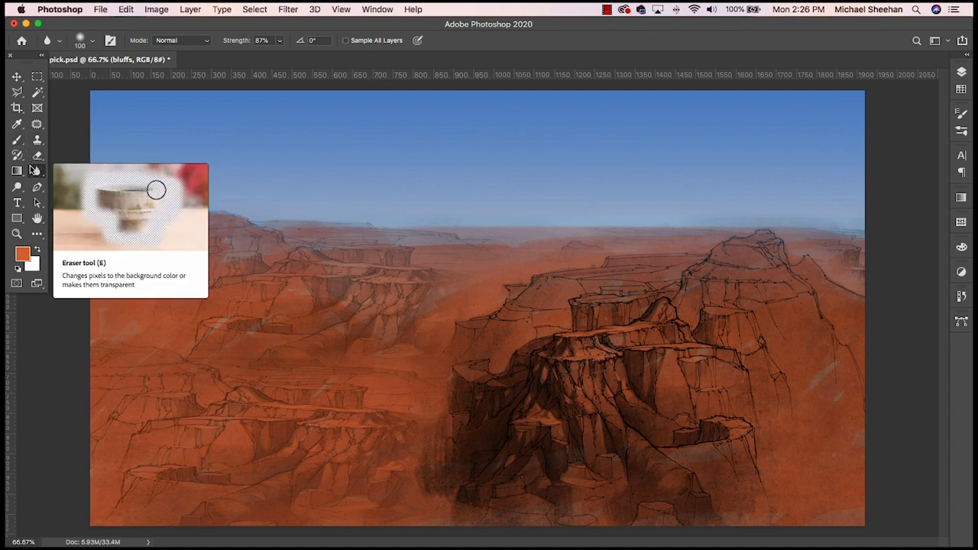
pyautogui.press('b')
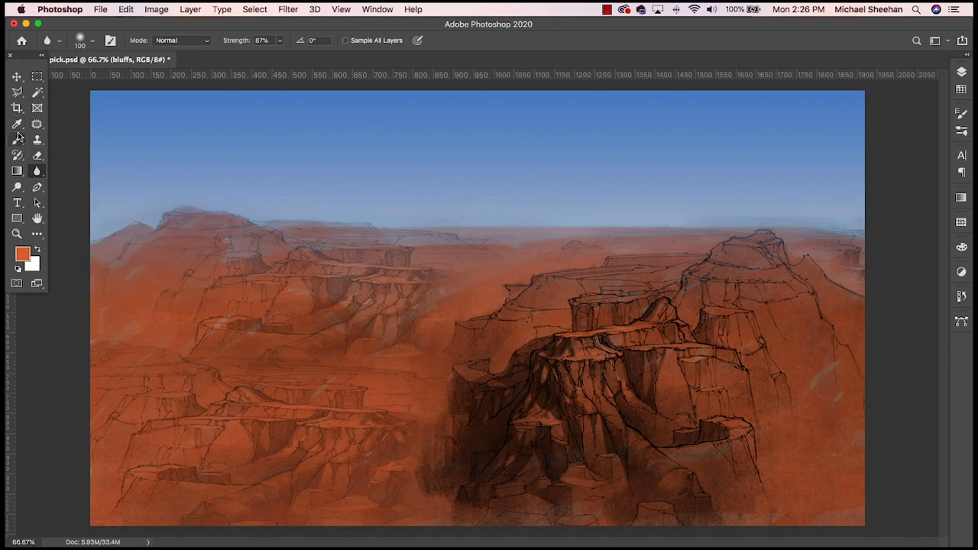
pyautogui.click(91, 43)
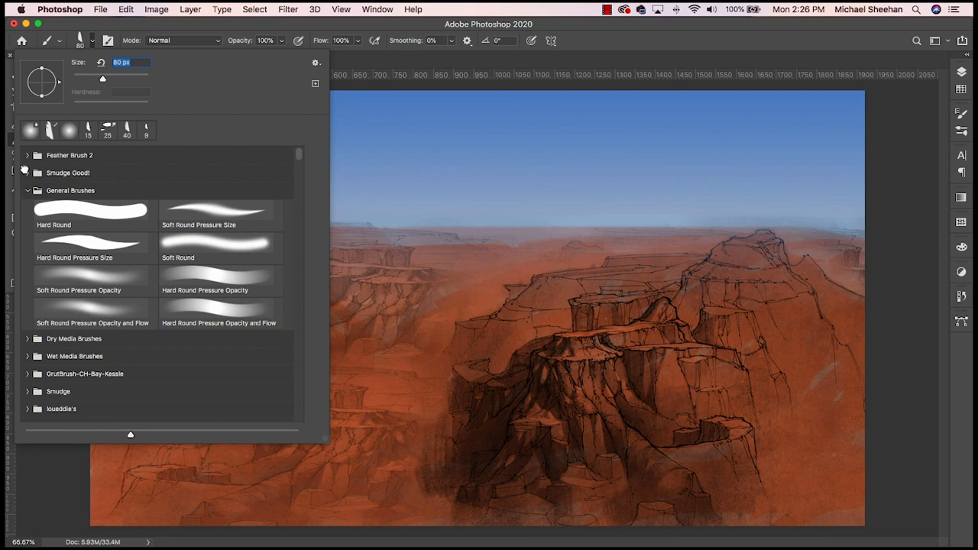
pyautogui.click(27, 173)
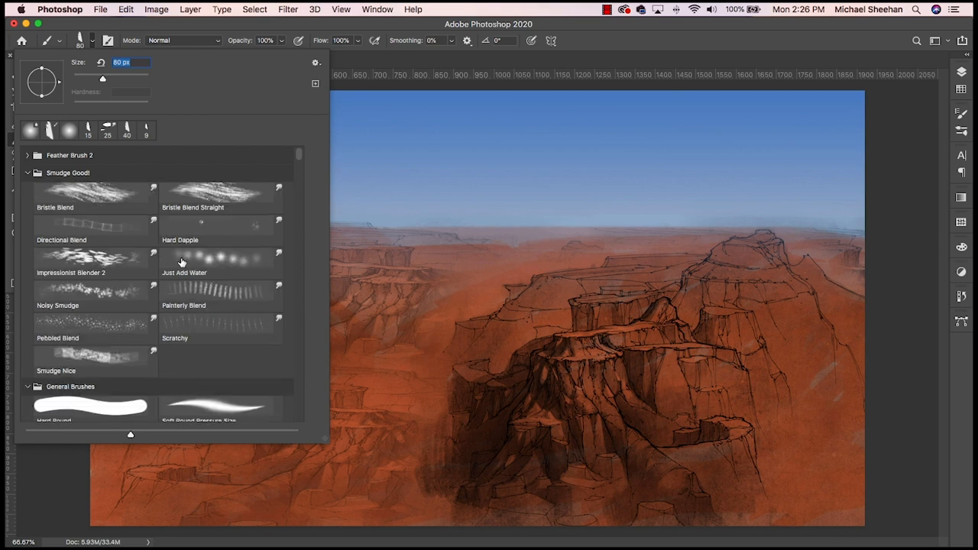
pyautogui.click(191, 291)
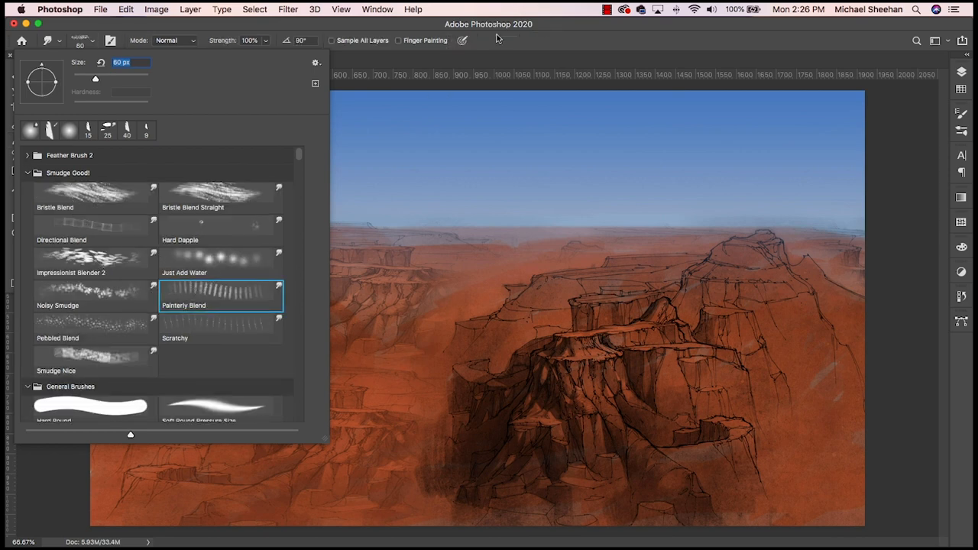
pyautogui.click(542, 25)
pyautogui.moveTo(279, 226)
pyautogui.mouseDown()
pyautogui.moveTo(611, 214)
pyautogui.moveTo(868, 227)
pyautogui.mouseUp()
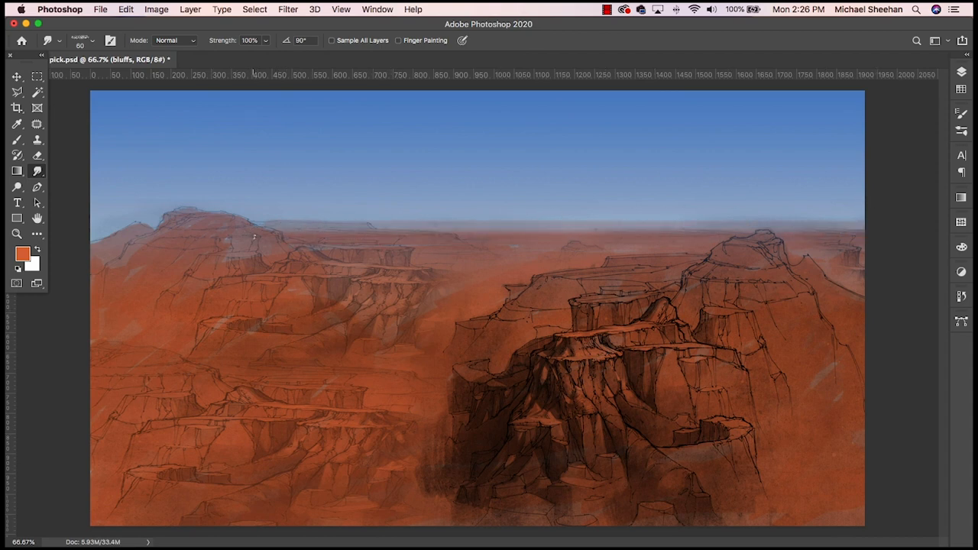
# - Compare the horizon without and with the last smudges, and smudge the edge again from the left butte to the far right
pyautogui.press('super+z')
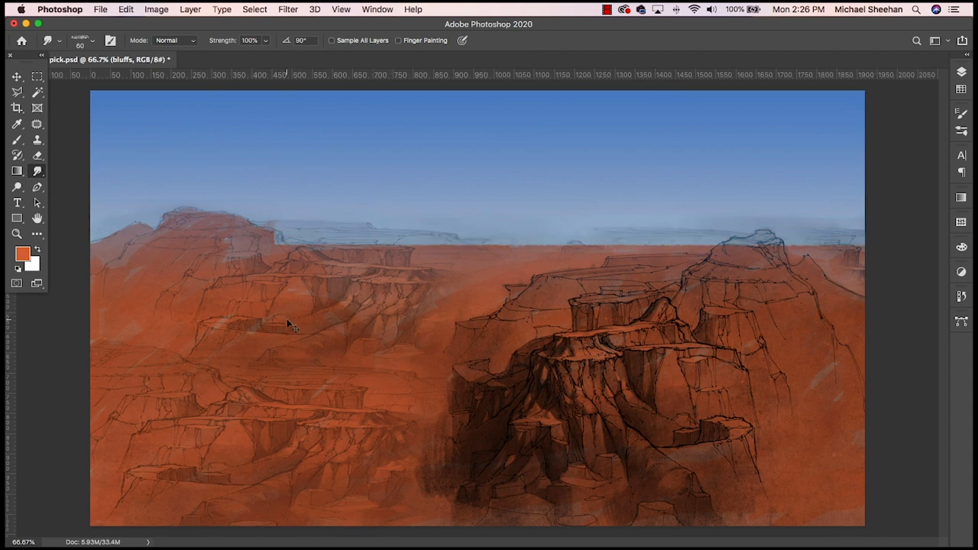
pyautogui.press('super+shift+z')
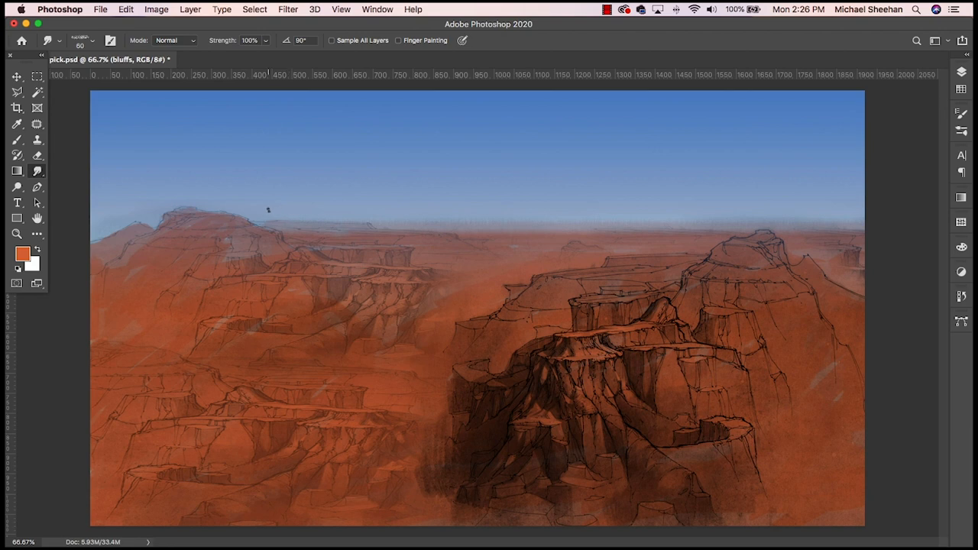
pyautogui.moveTo(268, 209)
pyautogui.mouseDown()
pyautogui.moveTo(577, 220)
pyautogui.moveTo(852, 218)
pyautogui.mouseUp()
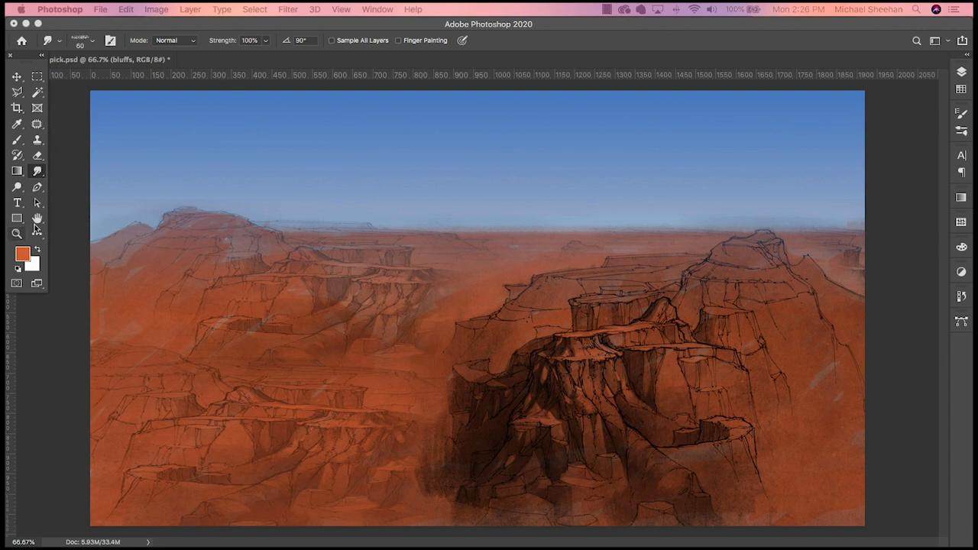
# - Paint pale blue-grey haze along the horizon and around the left butte with the Brush, reducing its size to 45
pyautogui.click(17, 141)
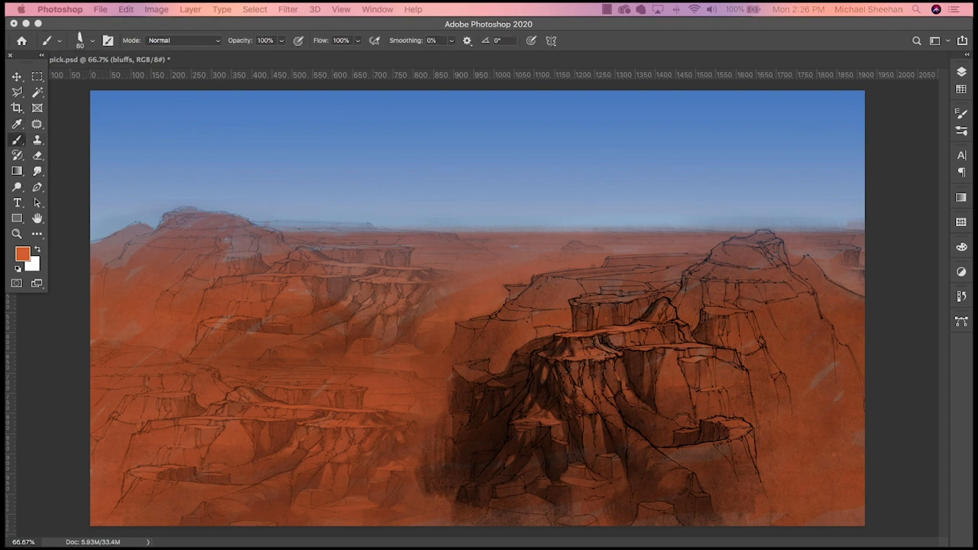
pyautogui.keyDown('alt'); pyautogui.click(235, 365); pyautogui.keyUp('alt')
pyautogui.moveTo(261, 223); pyautogui.dragTo(269, 221)
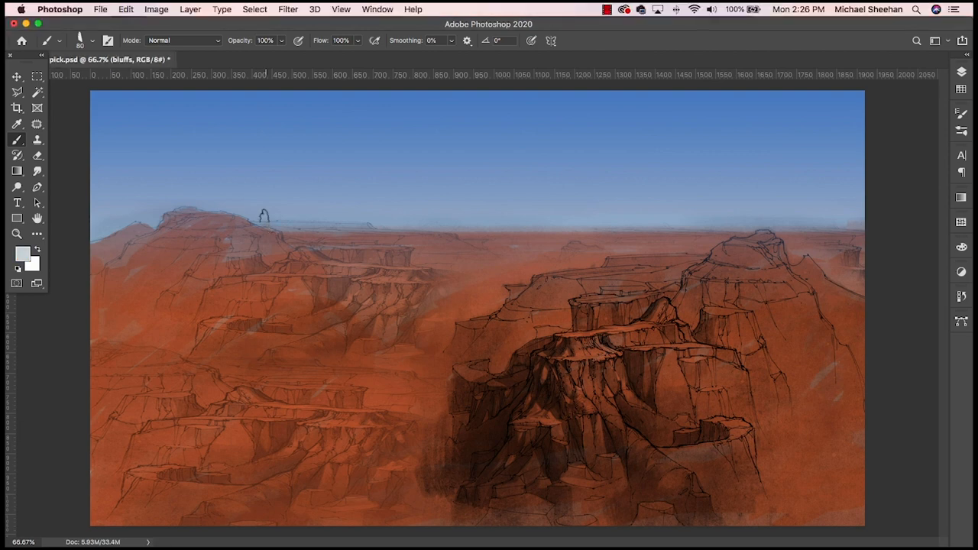
pyautogui.press('[')
pyautogui.press('[')
pyautogui.press('[')
pyautogui.press('[')
pyautogui.moveTo(158, 215); pyautogui.dragTo(108, 211)
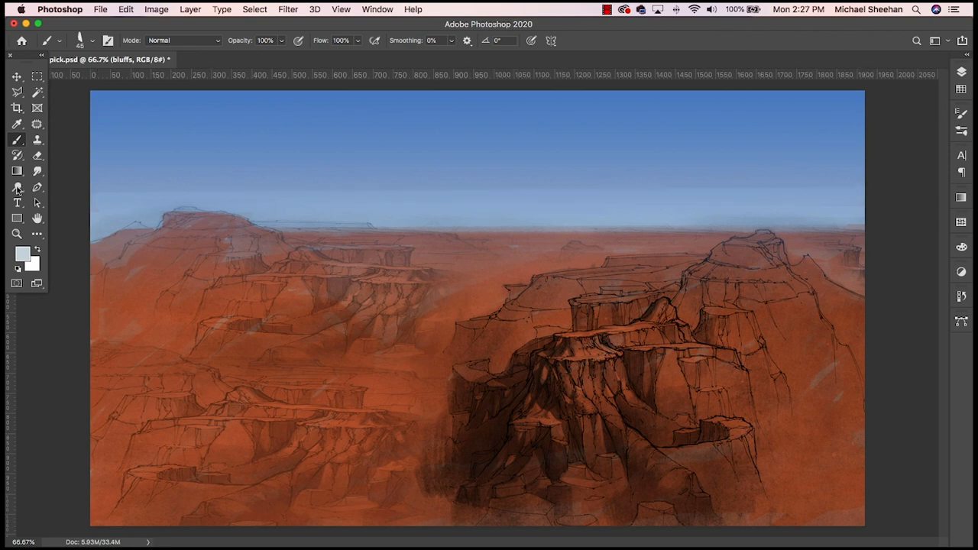
# - Paint an off-white haze band across the horizon, from the far left past the butte to the right edge
pyautogui.click(37, 171)
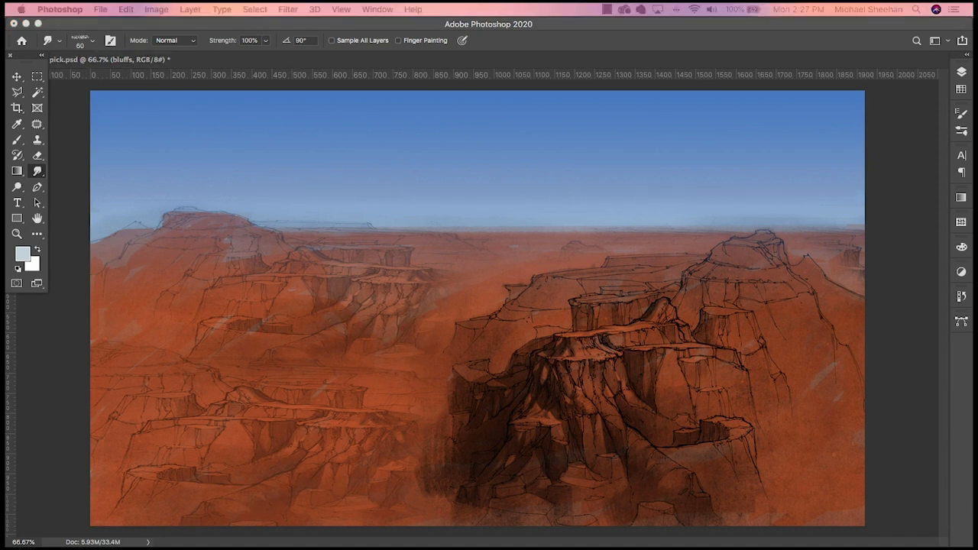
pyautogui.press('b')
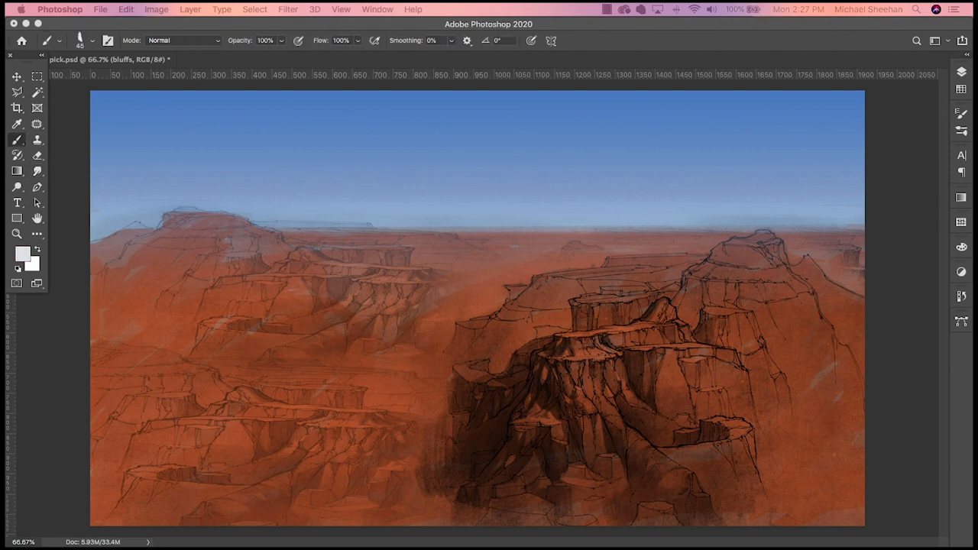
pyautogui.click(102, 220)
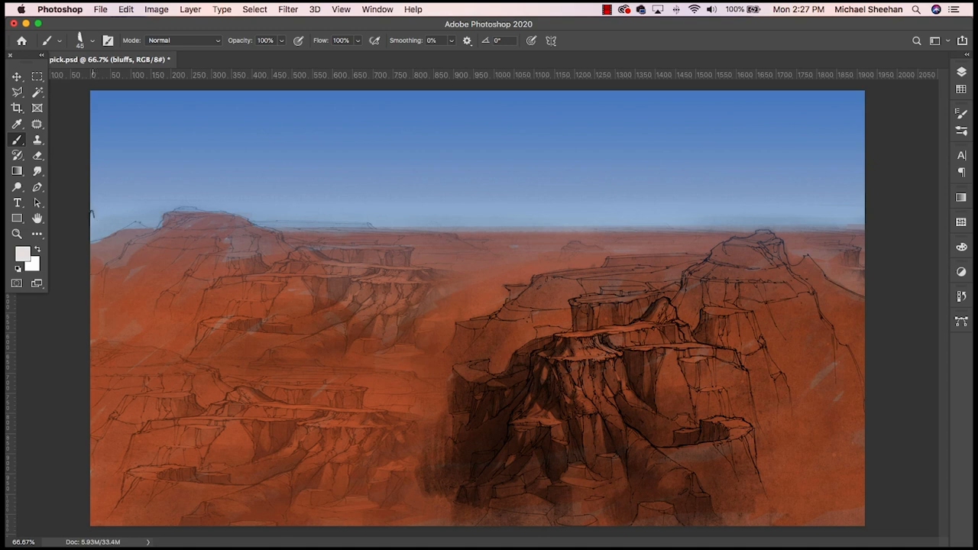
pyautogui.moveTo(94, 215); pyautogui.dragTo(157, 217)
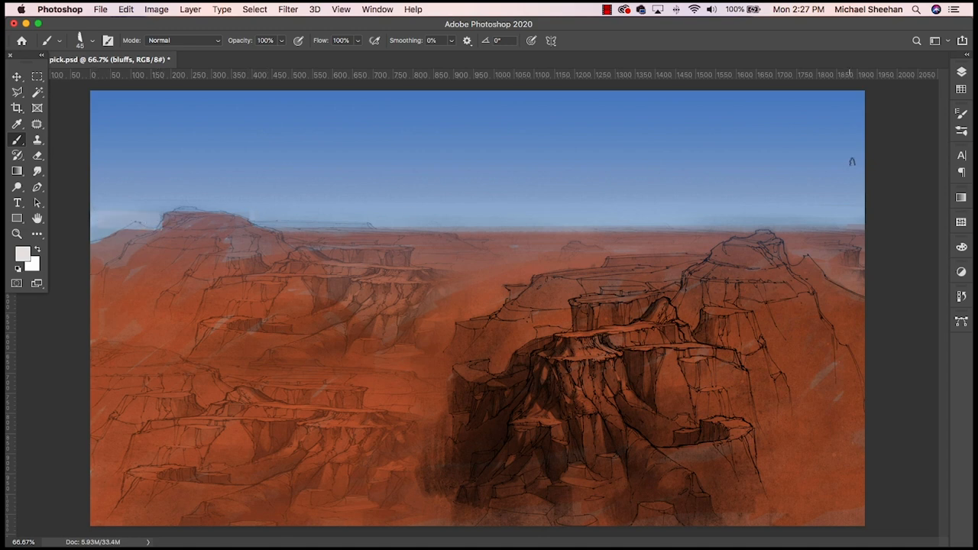
pyautogui.keyDown('shift'); pyautogui.click(868, 214); pyautogui.keyUp('shift')
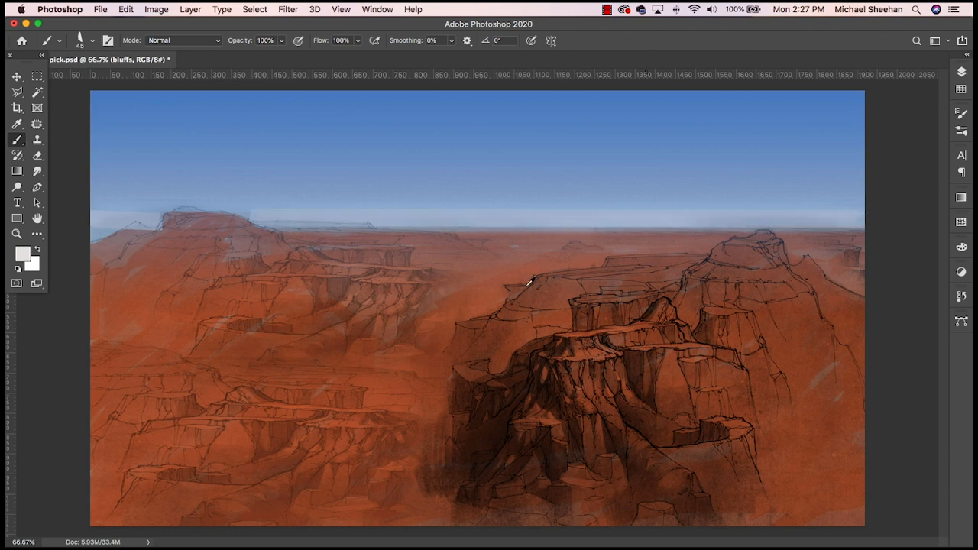
# - Try painting a blue band across the sky just above the pale haze
pyautogui.keyDown('alt'); pyautogui.click(244, 204); pyautogui.keyUp('alt')
pyautogui.keyDown('shift'); pyautogui.click(867, 200); pyautogui.keyUp('shift')
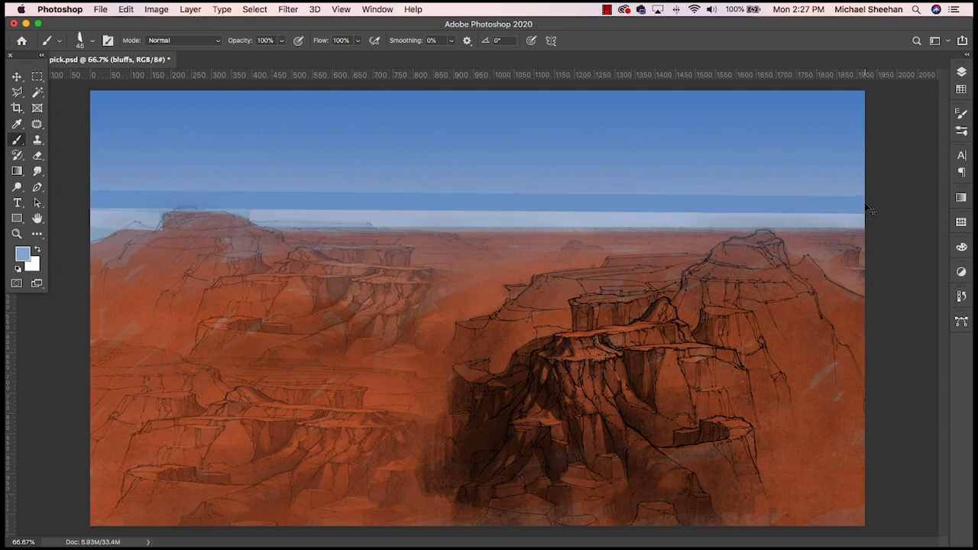
pyautogui.press('super+z')
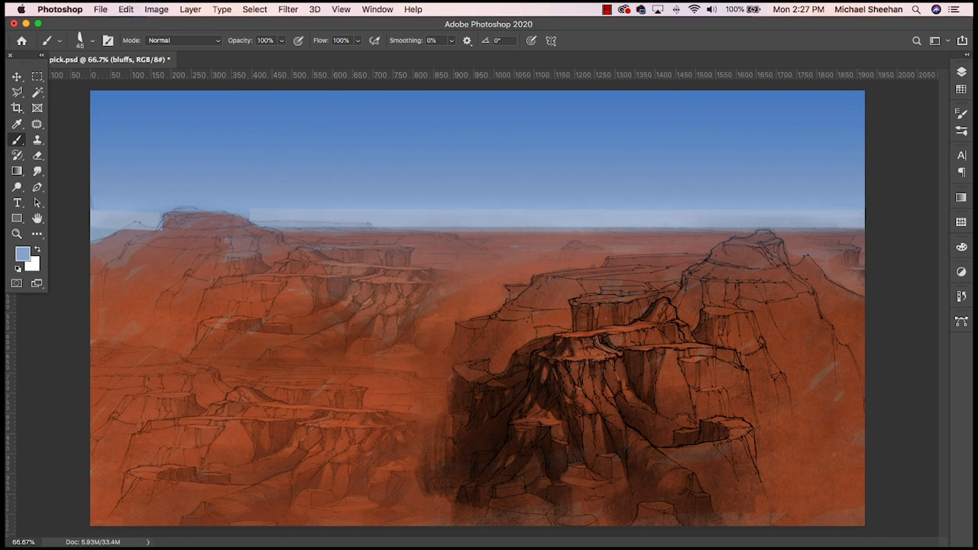
# - Try painting a light blue #89bed7 band across the sky just above the pale haze
pyautogui.keyDown('alt'); pyautogui.click(385, 126); pyautogui.keyUp('alt')
pyautogui.click(23, 253)
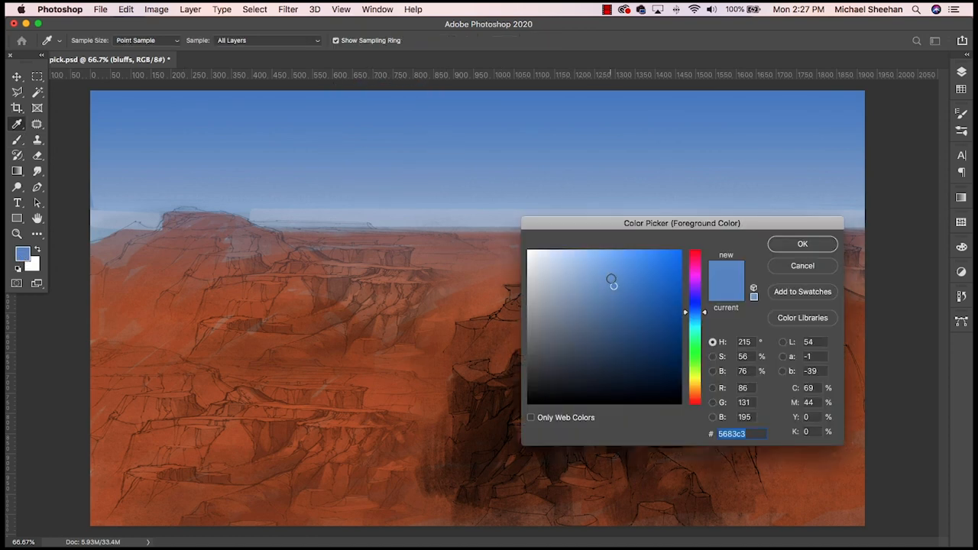
pyautogui.click(607, 278)
pyautogui.moveTo(607, 278); pyautogui.dragTo(583, 274)
pyautogui.moveTo(706, 315); pyautogui.dragTo(703, 321)
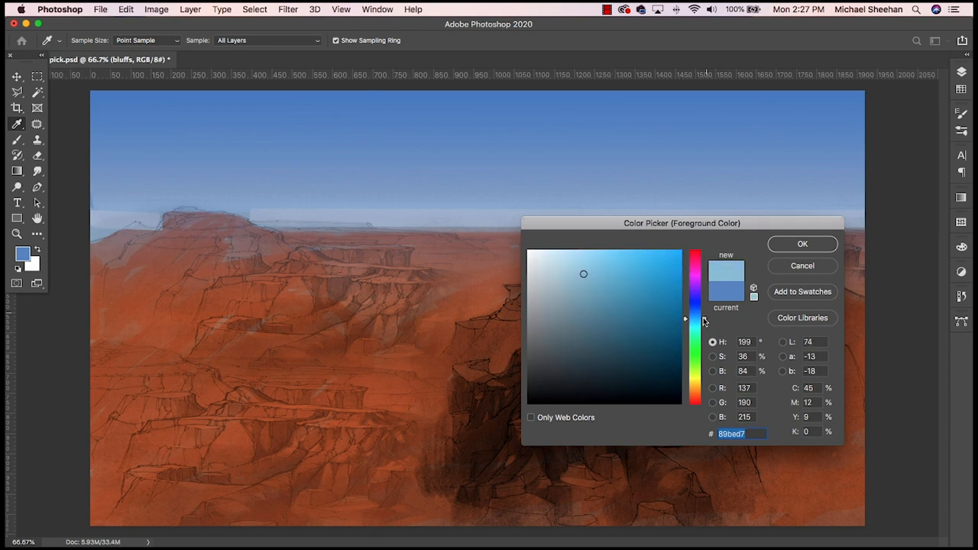
pyautogui.click(779, 244)
pyautogui.press('b')
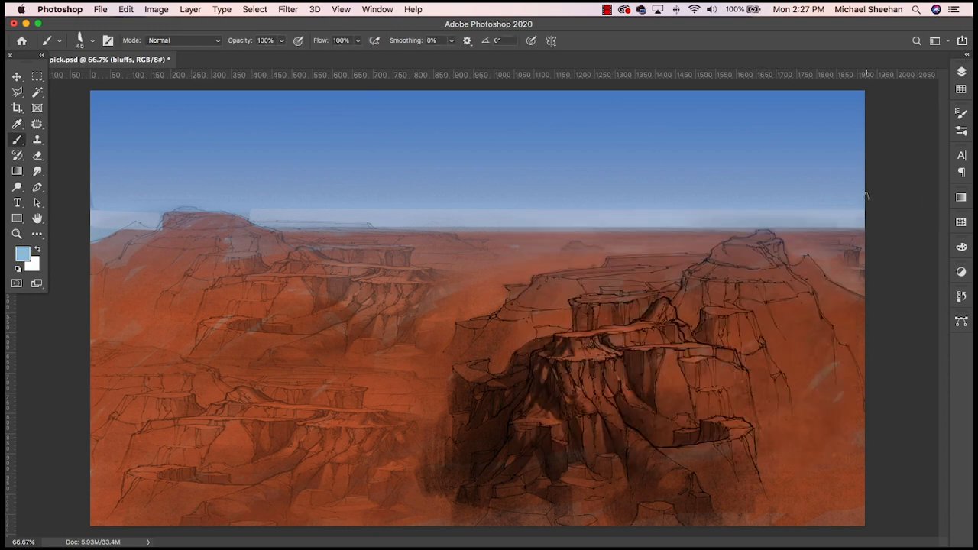
pyautogui.keyDown('shift'); pyautogui.click(230, 202); pyautogui.keyUp('shift')
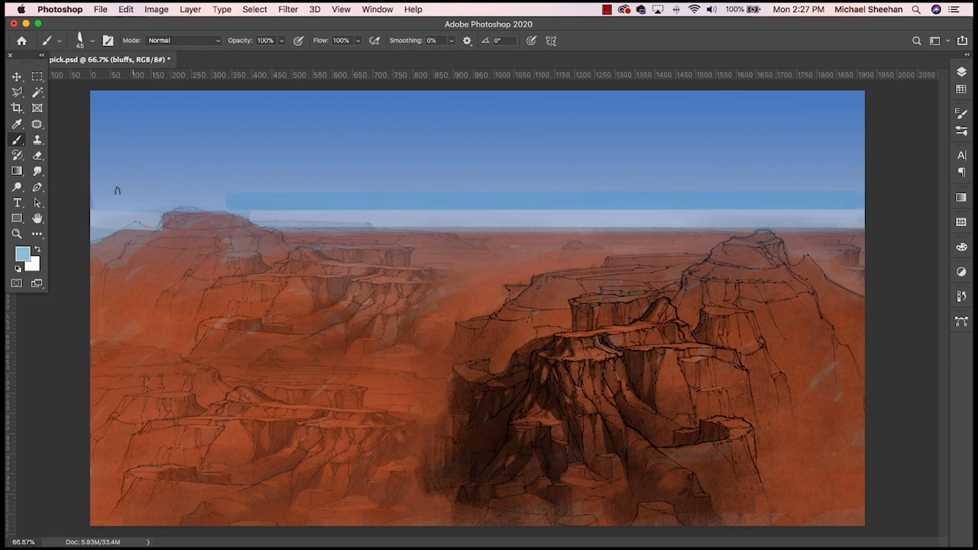
pyautogui.press('super+z')
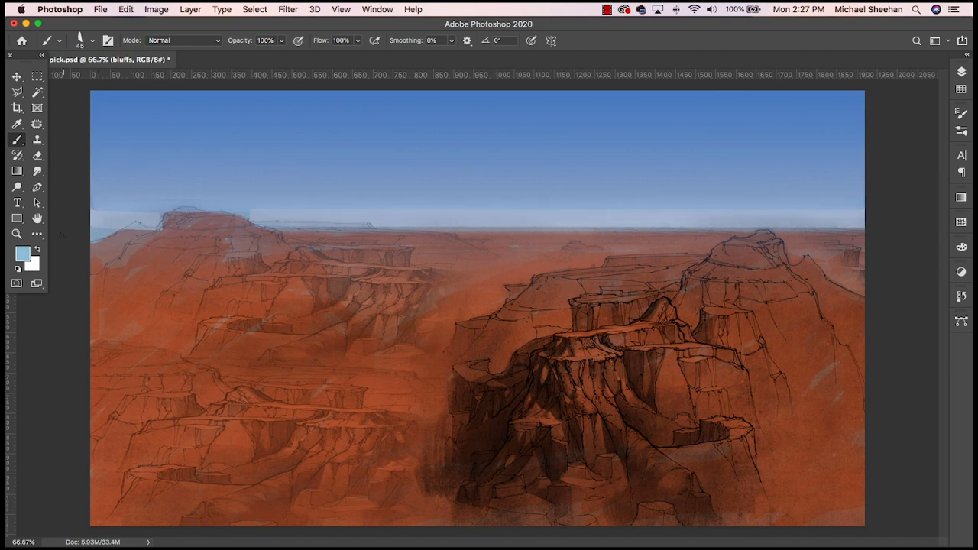
# - Try a shorter stroke of the same light blue above the haze, beside the left butte
pyautogui.click(24, 255)
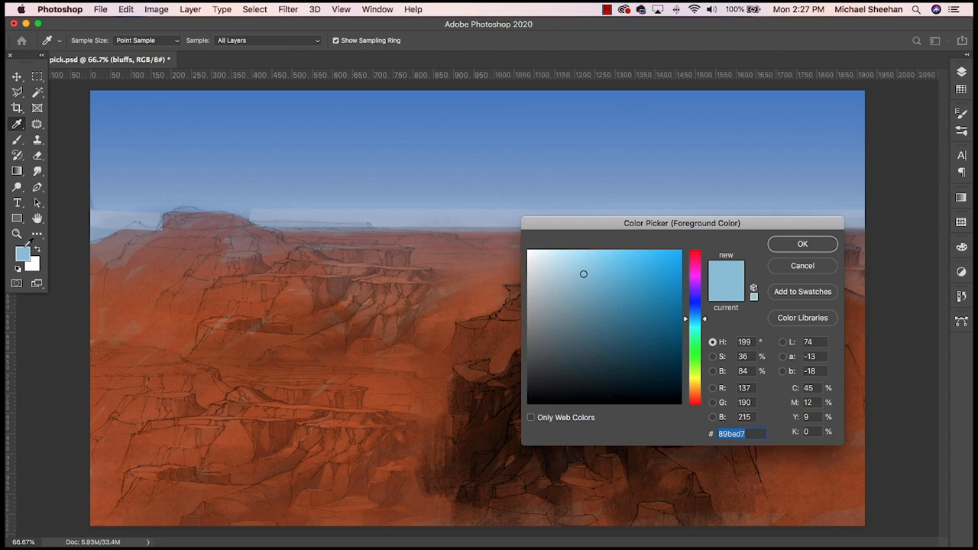
pyautogui.click(795, 265)
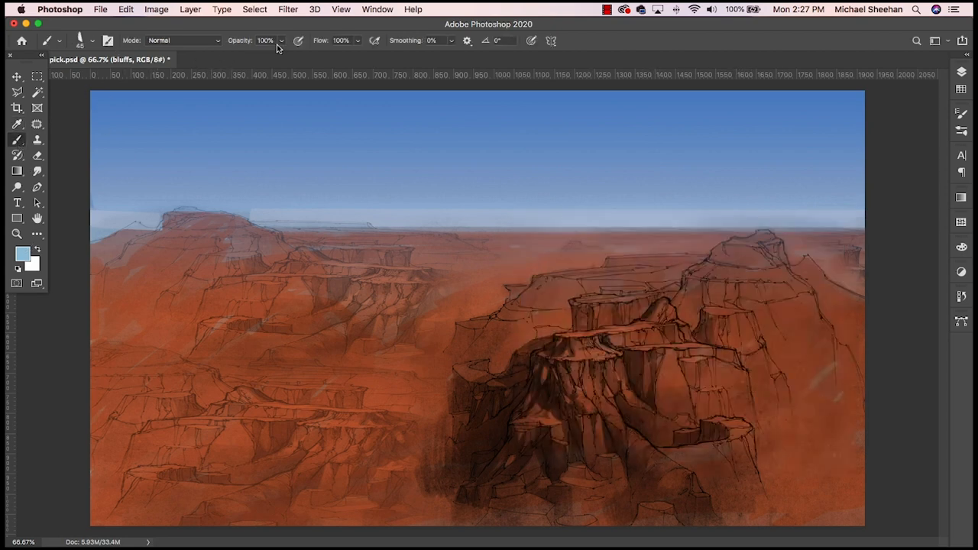
pyautogui.moveTo(260, 186); pyautogui.dragTo(497, 179)
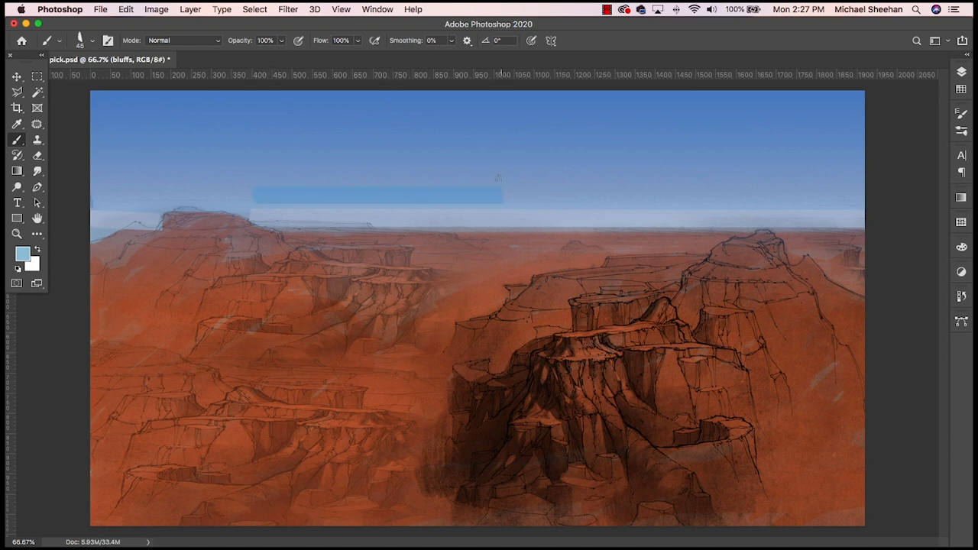
pyautogui.press('super+z')
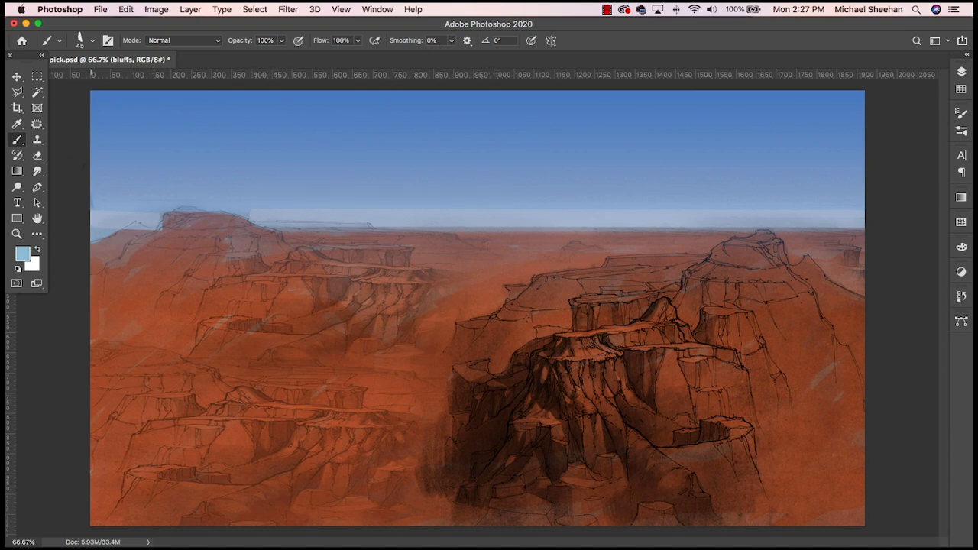
# - Sample the lower sky, desaturate the color to grey-blue #b6bfca, and paint a band across the sky above the haze
pyautogui.keyDown('alt'); pyautogui.click(301, 199); pyautogui.keyUp('alt')
pyautogui.click(22, 253)
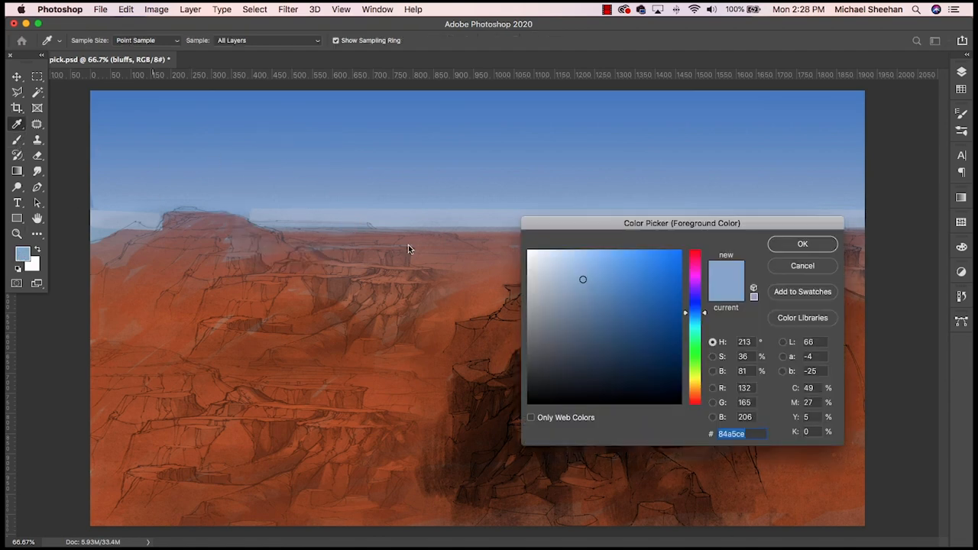
pyautogui.moveTo(581, 278)
pyautogui.mouseDown()
pyautogui.moveTo(561, 262)
pyautogui.moveTo(543, 282)
pyautogui.mouseUp()
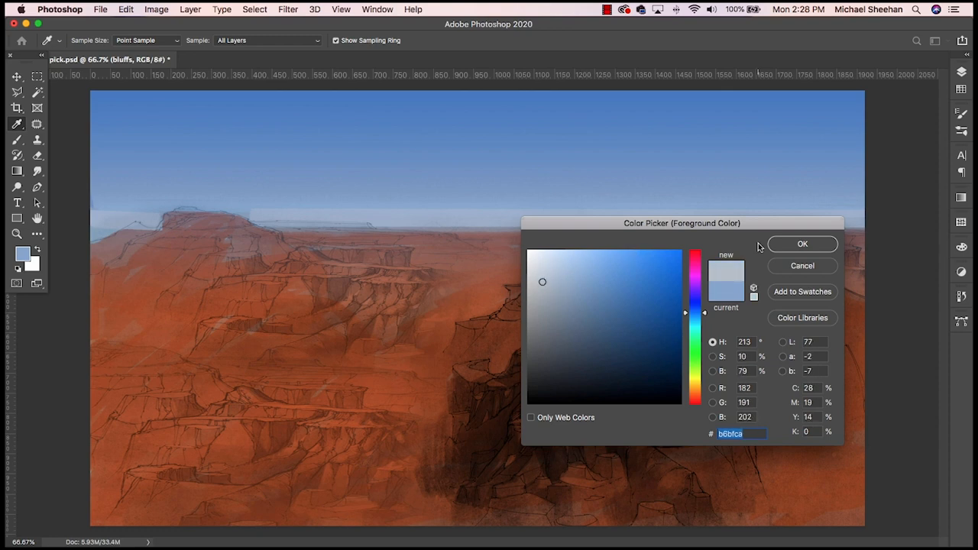
pyautogui.click(798, 244)
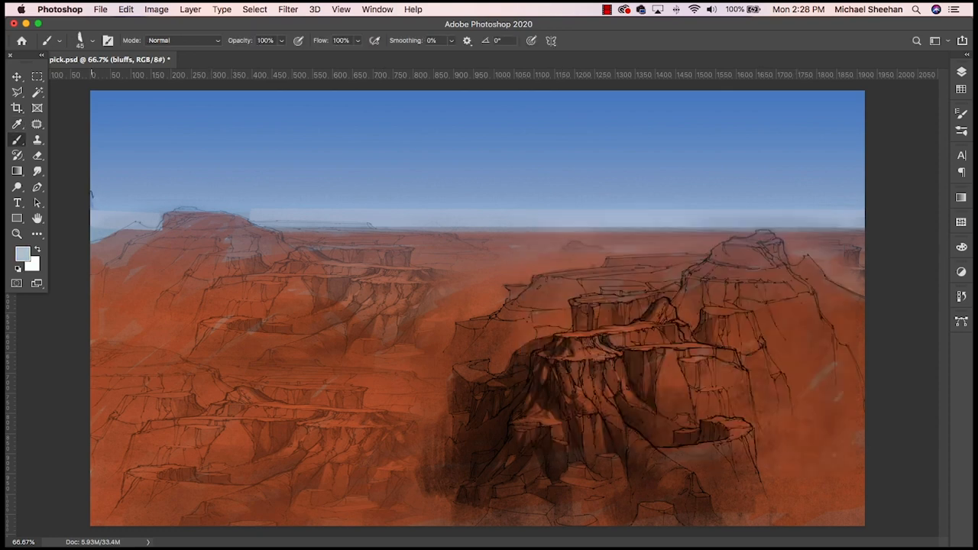
pyautogui.keyDown('shift'); pyautogui.click(864, 199); pyautogui.keyUp('shift')
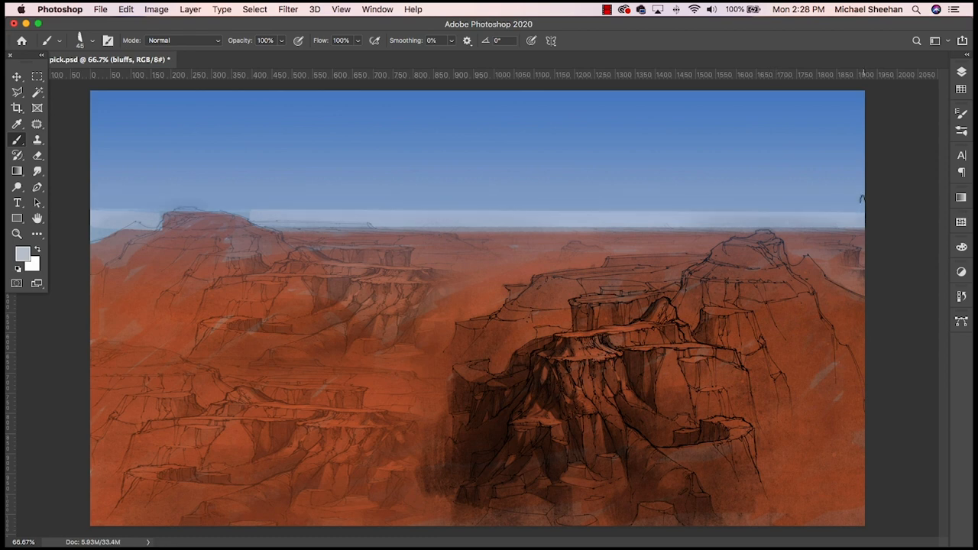
# - Switch to the Smudge tool, checking which layer is active, and undo the last stroke
pyautogui.click(37, 171)
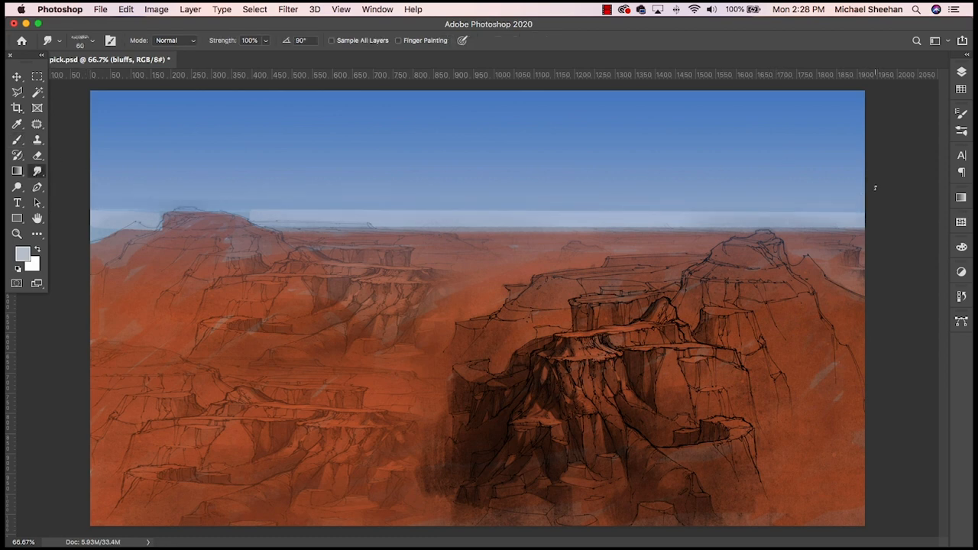
pyautogui.click(961, 72)
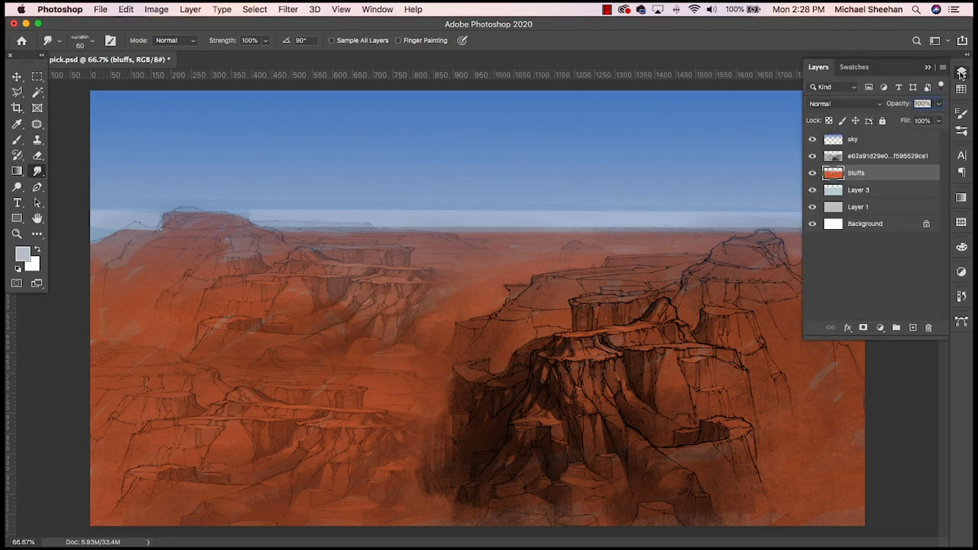
pyautogui.click(961, 72)
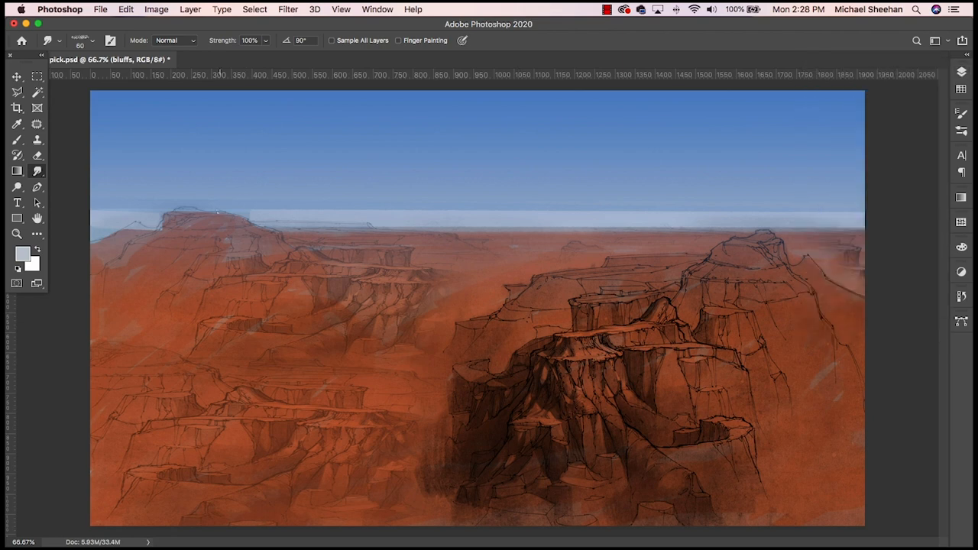
pyautogui.press('super+z')
# - Set the Painterly Blend smudge brush to 35 px with 51% strength
pyautogui.click(90, 44)
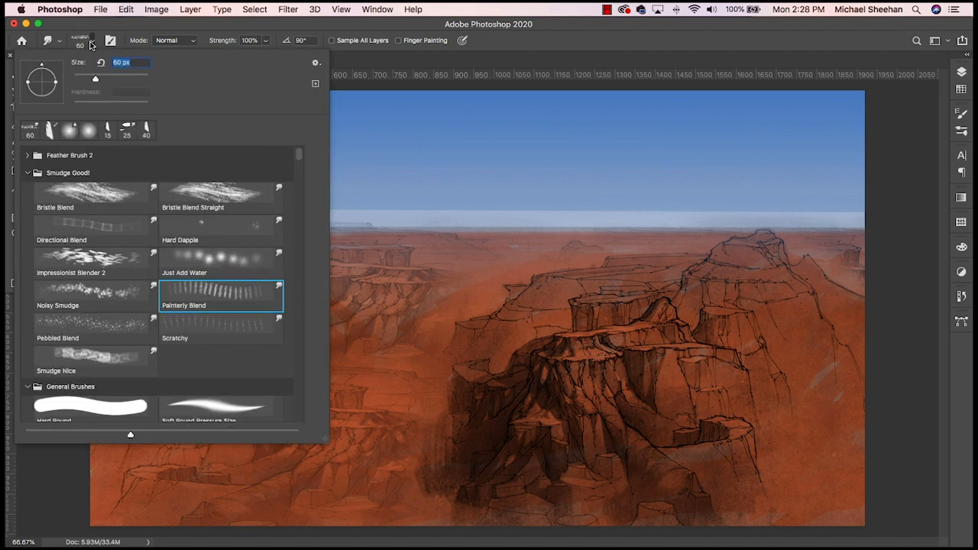
pyautogui.click(360, 29)
pyautogui.click(266, 40)
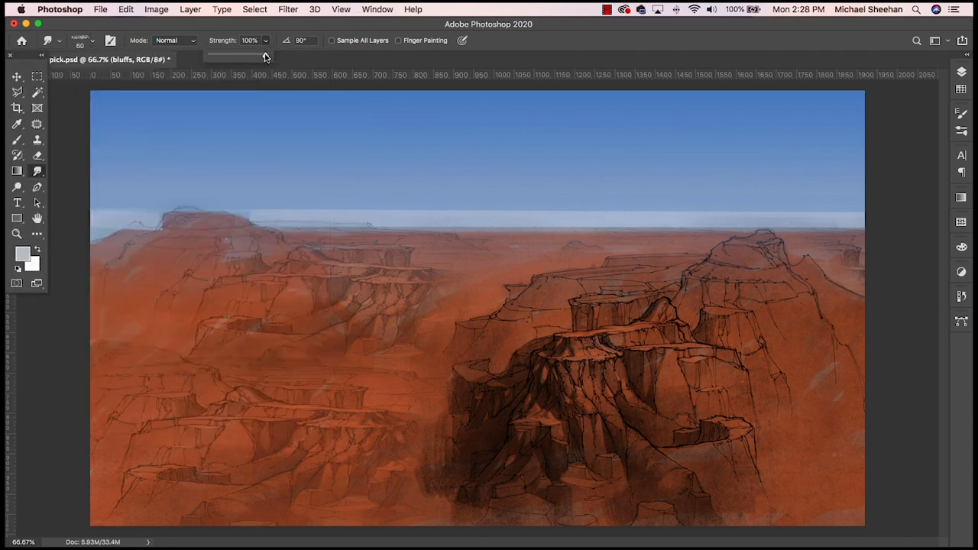
pyautogui.moveTo(266, 58); pyautogui.dragTo(241, 57)
pyautogui.press('[')
pyautogui.press('[')
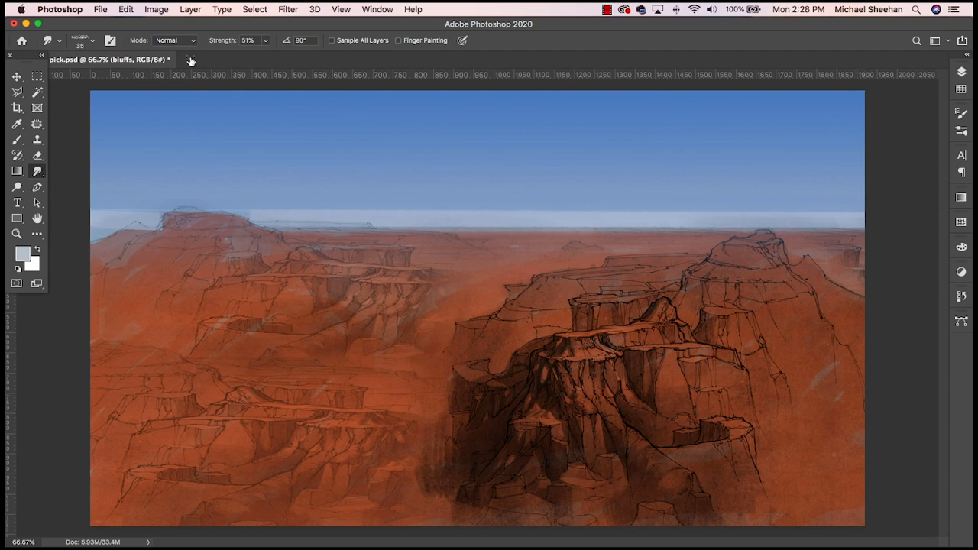
# - Set the smudge strength to 100%, smudge the upper edge of the pale haze band into the sky, and undo the last stroke
pyautogui.click(266, 40)
pyautogui.moveTo(267, 53); pyautogui.dragTo(279, 55)
pyautogui.click(248, 203)
pyautogui.click(265, 40)
pyautogui.moveTo(244, 204)
pyautogui.mouseDown()
pyautogui.moveTo(766, 189)
pyautogui.moveTo(807, 213)
pyautogui.mouseUp()
pyautogui.press('super+z')
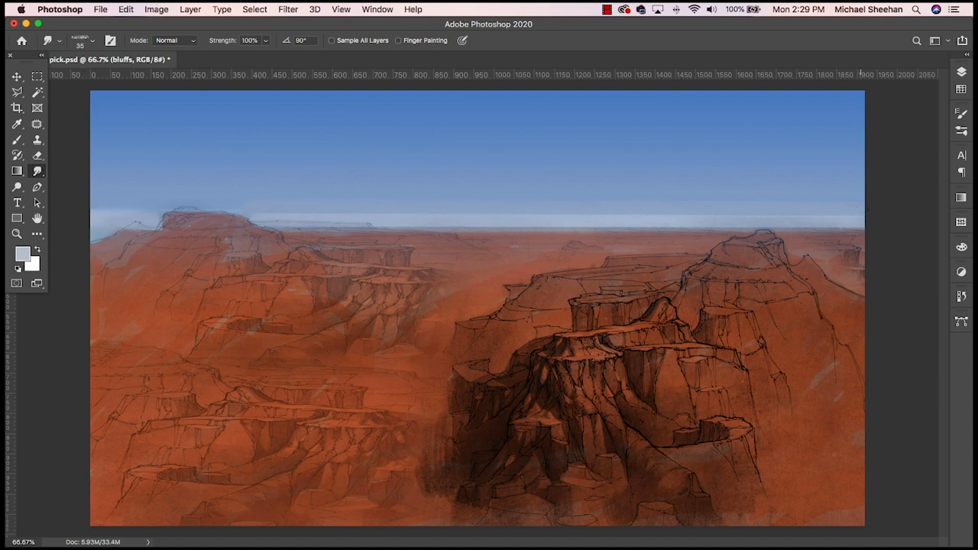
# - Select the Just Add Water smudge brush from the Smudge Good! set
pyautogui.click(59, 40)
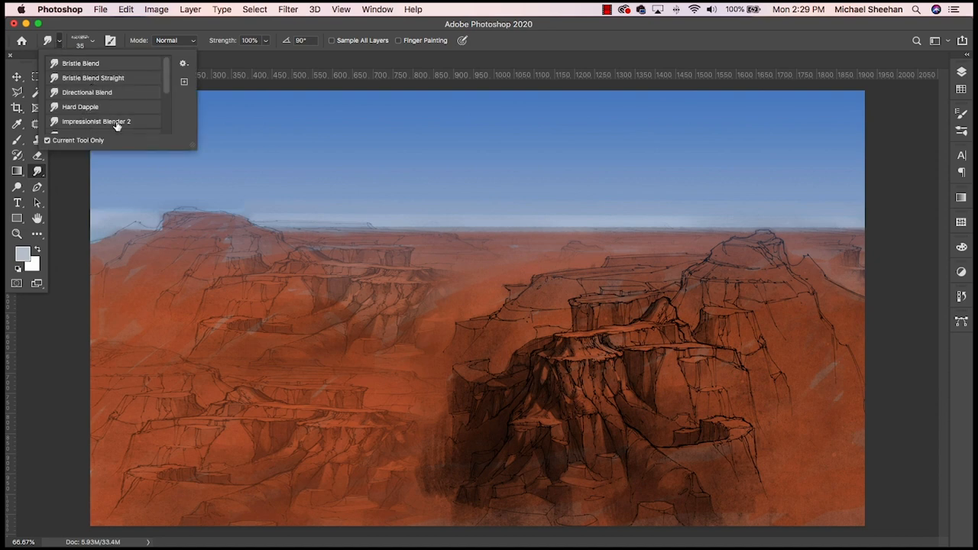
pyautogui.click(91, 44)
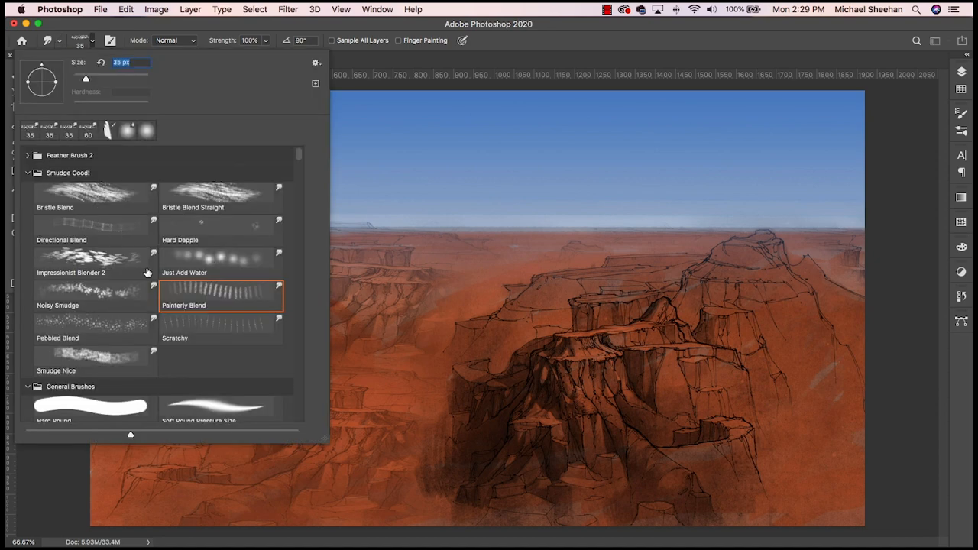
pyautogui.click(196, 262)
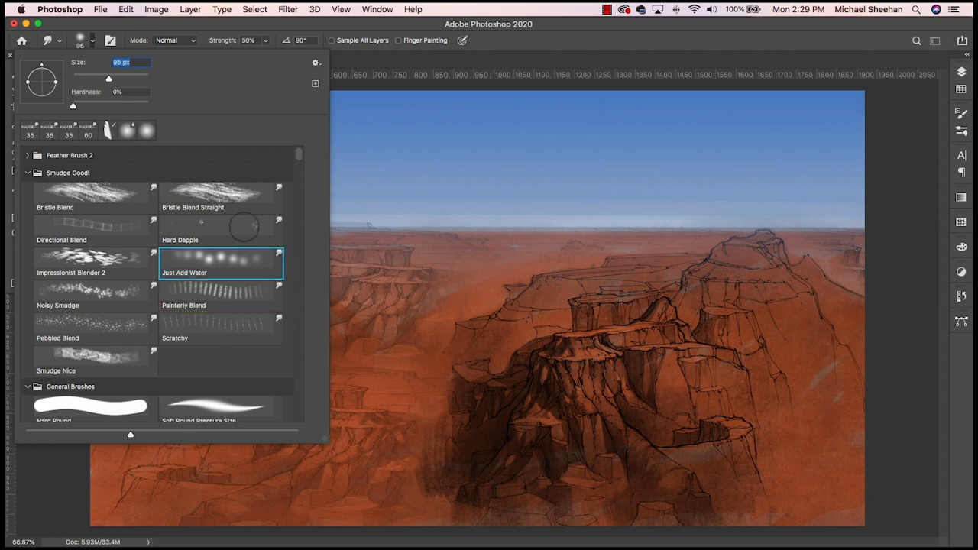
pyautogui.click(404, 82)
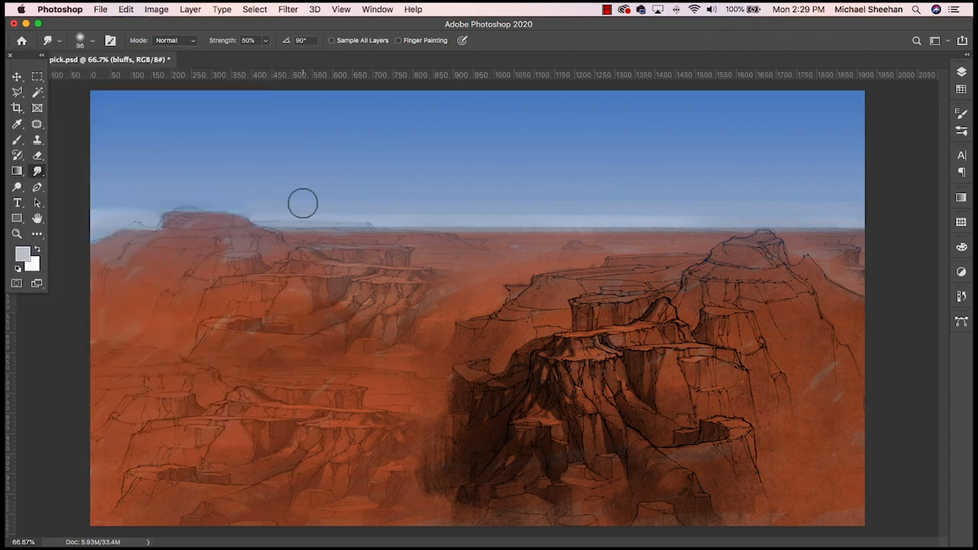
# - Reduce the smudge brush to 30 px, blend the haze edge into the sky along the horizon, and save the document
pyautogui.press('[')
pyautogui.press('[')
pyautogui.press('[')
pyautogui.press('[')
pyautogui.press('[')
pyautogui.press('[')
pyautogui.press('[')
pyautogui.press('super+s')
# - Sample a bright orange from the sunlit butte in Monument-Valley1.jpg and close the photo
pyautogui.moveTo(1, 221); pyautogui.dragTo(337, 187)
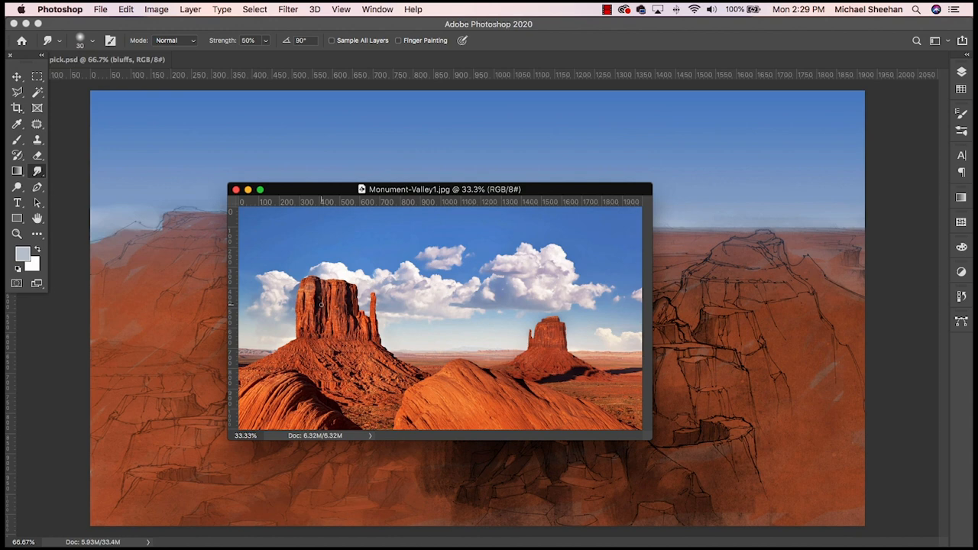
pyautogui.press('i')
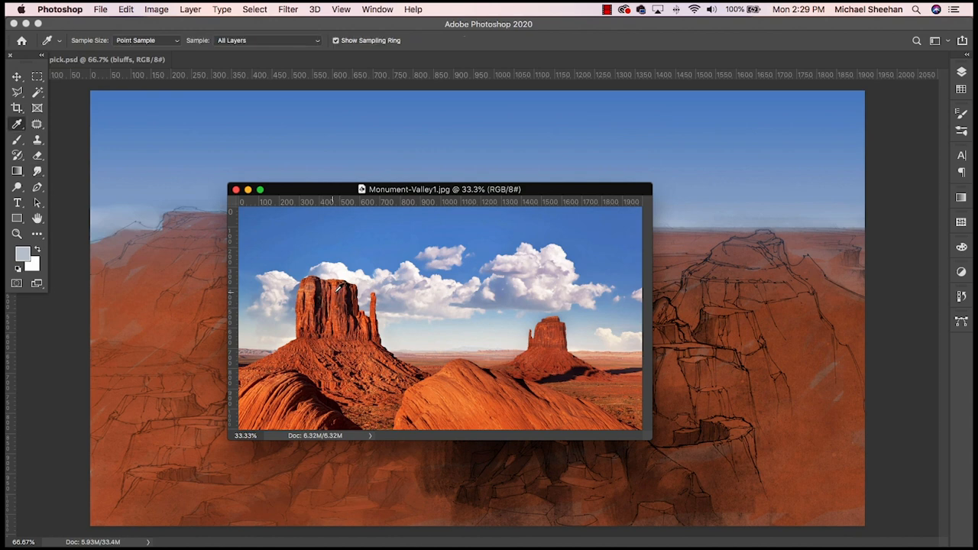
pyautogui.click(340, 291)
pyautogui.moveTo(508, 191); pyautogui.dragTo(295, 117)
pyautogui.press('super+w')
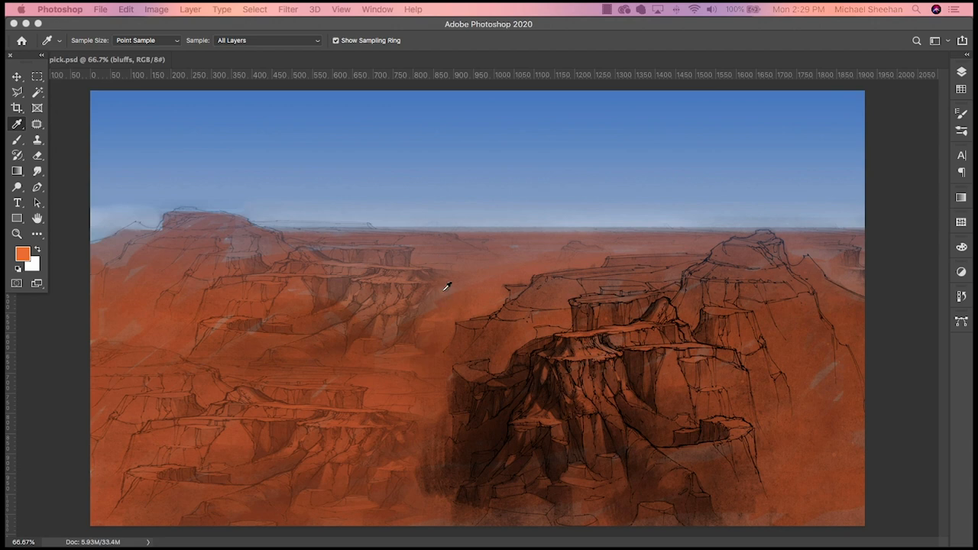
# - Switch to the Brush tool and reduce its size to 25 px
pyautogui.press('b')
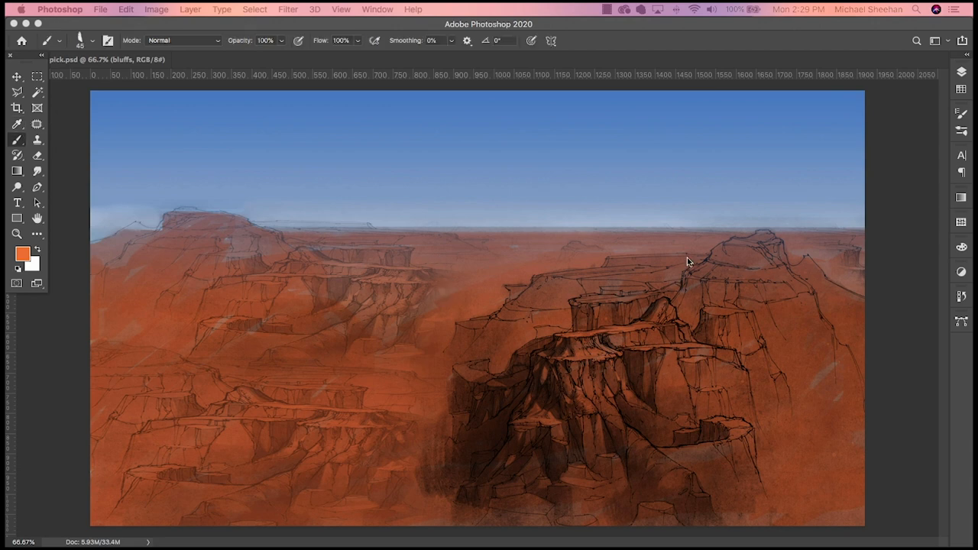
pyautogui.press('[')
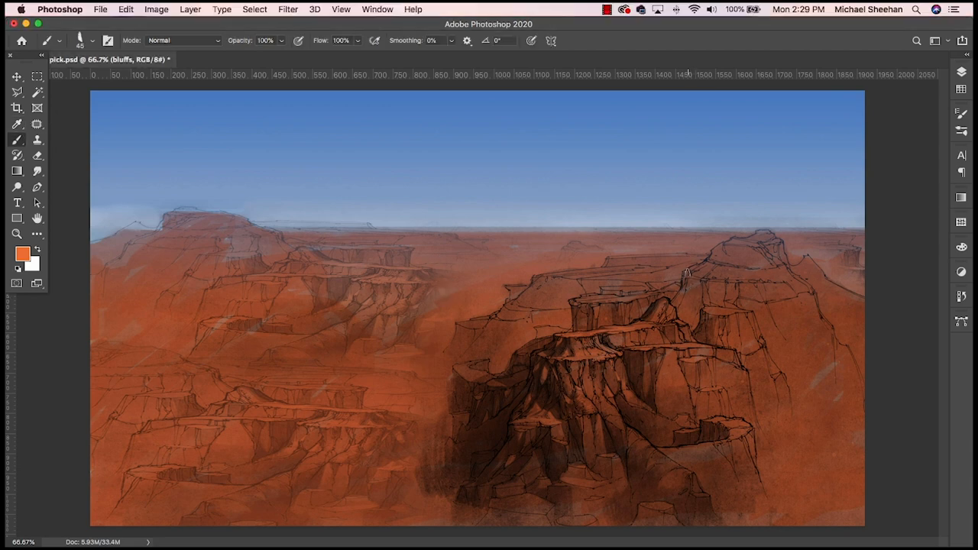
pyautogui.press('[')
# - Add a new layer above the bluffs layer and name it mid
pyautogui.click(961, 71)
pyautogui.click(912, 327)
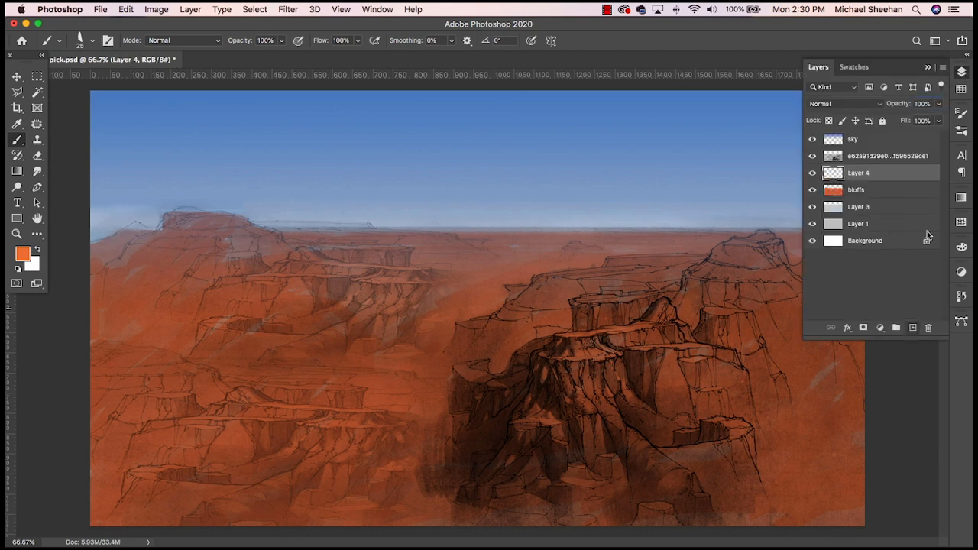
pyautogui.doubleClick(858, 173)
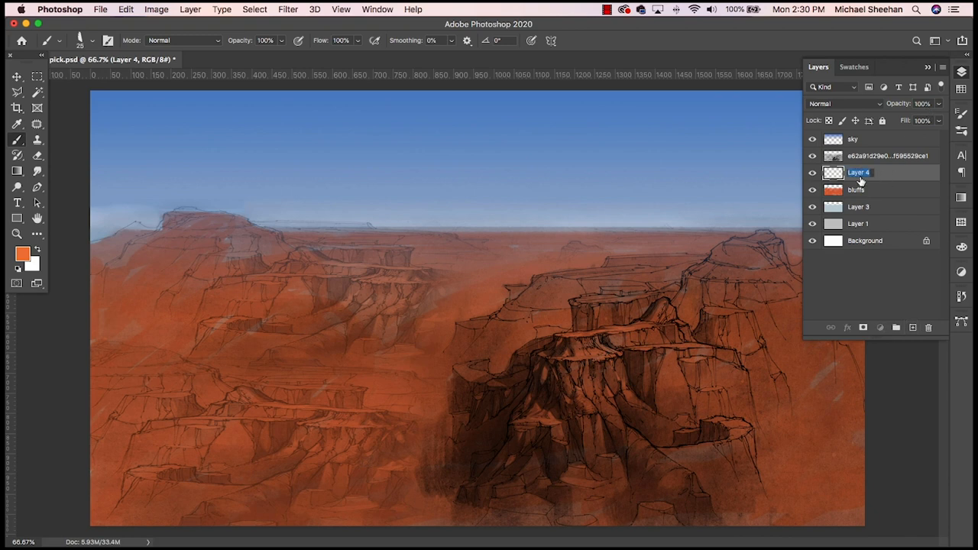
pyautogui.write('mid')
pyautogui.press('Return')
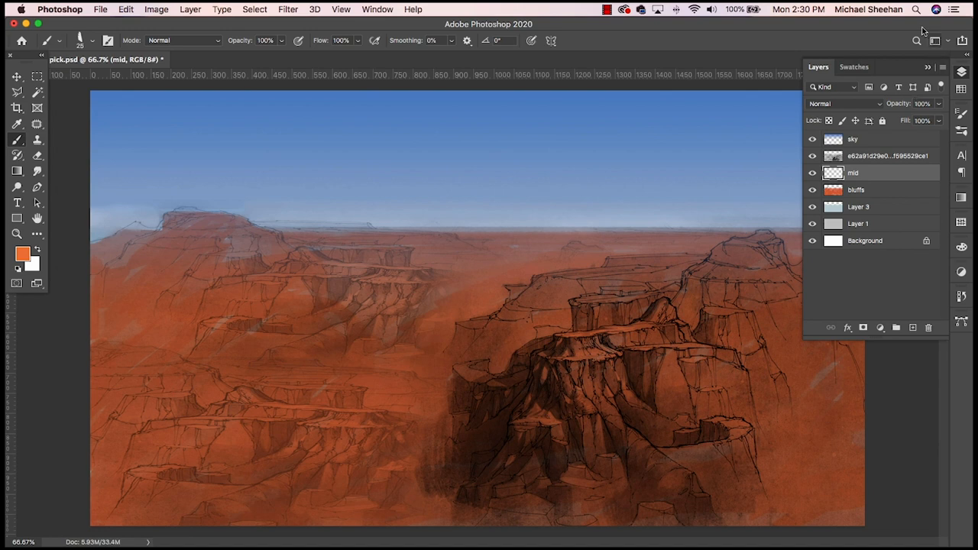
pyautogui.click(962, 71)
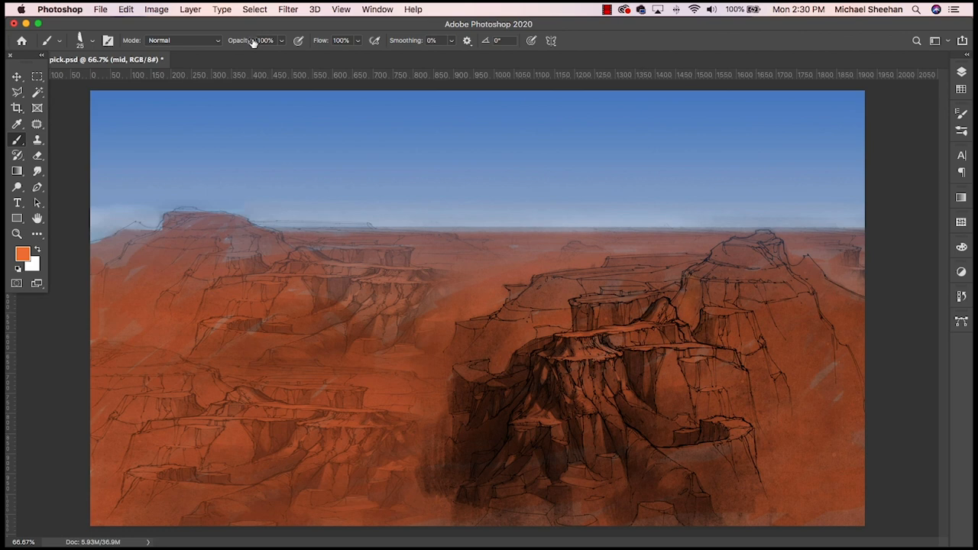
# - Undo the last stroke, lighten the foreground orange, and paint highlights on the cliff faces of the large rock formation
pyautogui.moveTo(417, 147)
pyautogui.mouseDown()
pyautogui.moveTo(405, 188)
pyautogui.moveTo(482, 206)
pyautogui.mouseUp()
pyautogui.press('super+z')
pyautogui.click(22, 252)
pyautogui.moveTo(650, 262); pyautogui.dragTo(619, 257)
pyautogui.press('Return')
pyautogui.moveTo(660, 386); pyautogui.dragTo(670, 351)
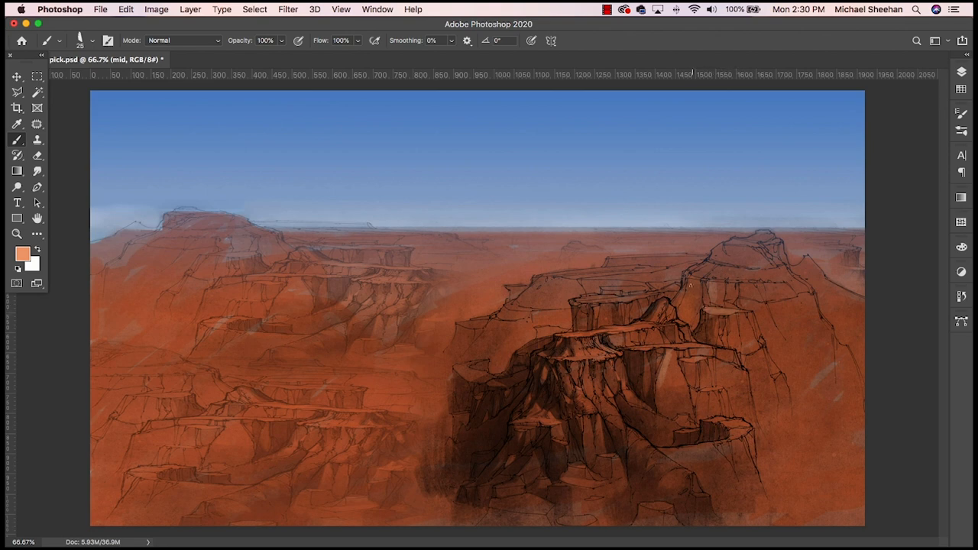
pyautogui.moveTo(690, 288)
pyautogui.mouseDown()
pyautogui.moveTo(685, 318)
pyautogui.moveTo(693, 301)
pyautogui.mouseUp()
# - Shift the foreground color to coral #fa7c5f, lighten it to #f99b85, and paint pale highlights on the cliff below the peak
pyautogui.click(23, 254)
pyautogui.moveTo(622, 261); pyautogui.dragTo(622, 252)
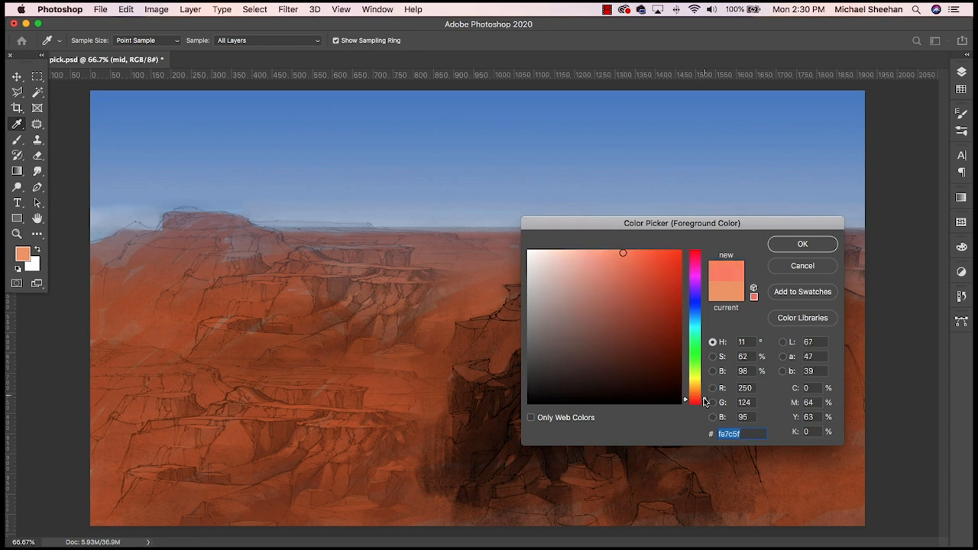
pyautogui.click(803, 244)
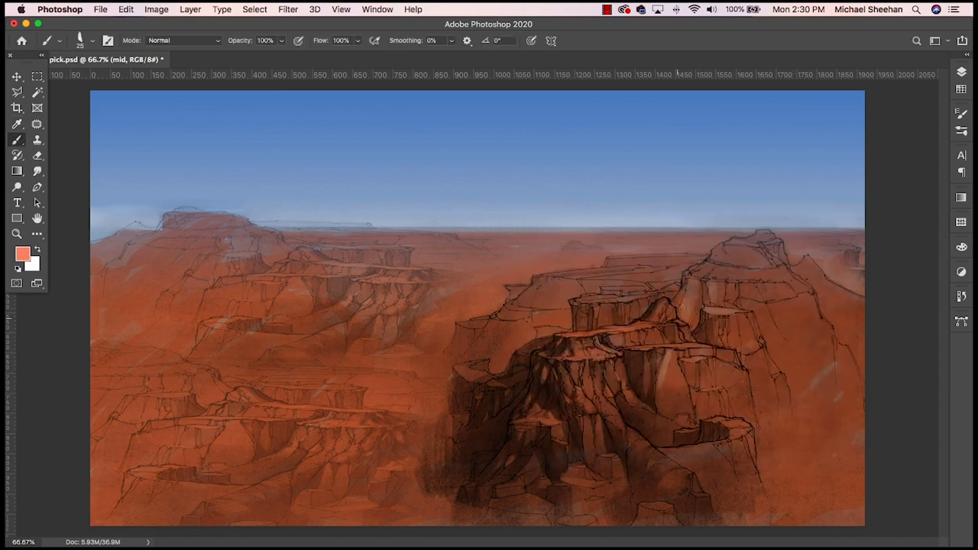
pyautogui.click(23, 254)
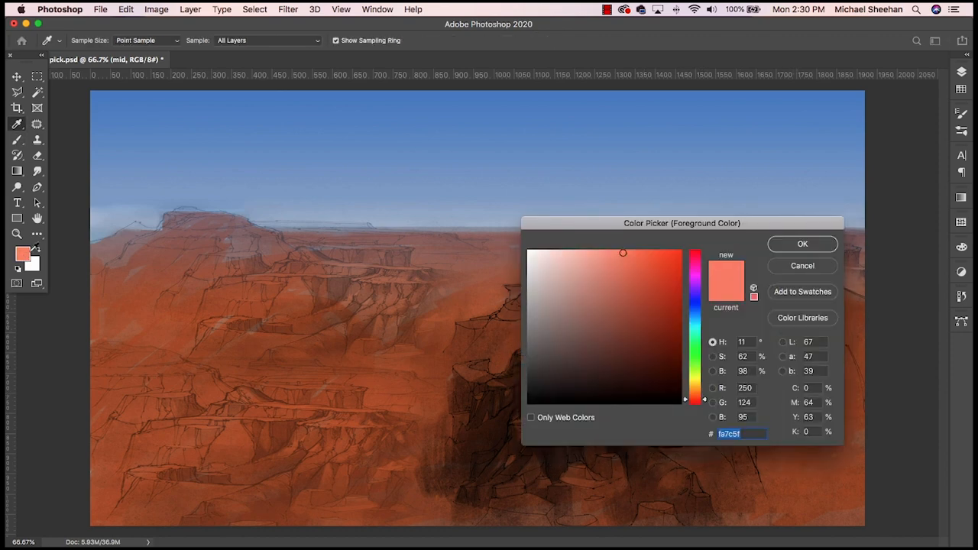
pyautogui.moveTo(624, 254); pyautogui.dragTo(601, 253)
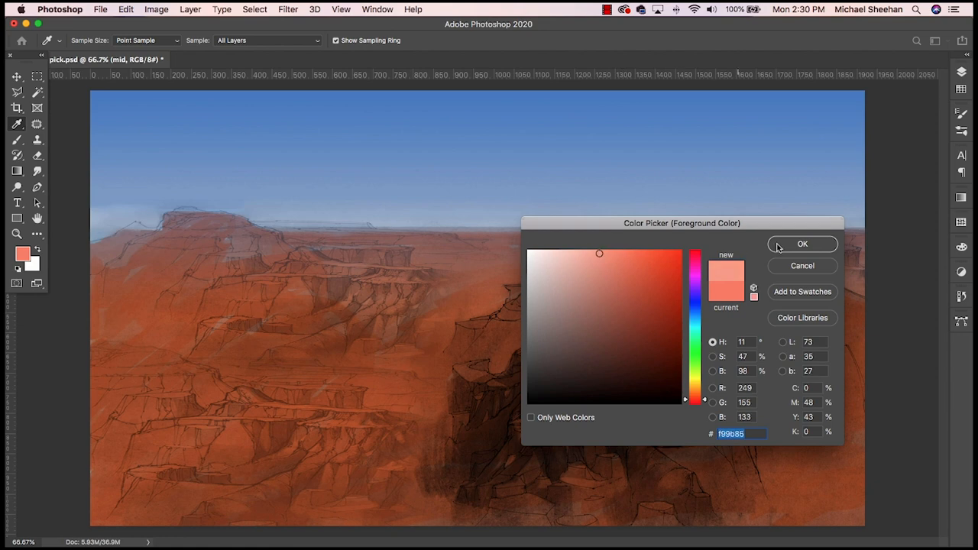
pyautogui.click(803, 244)
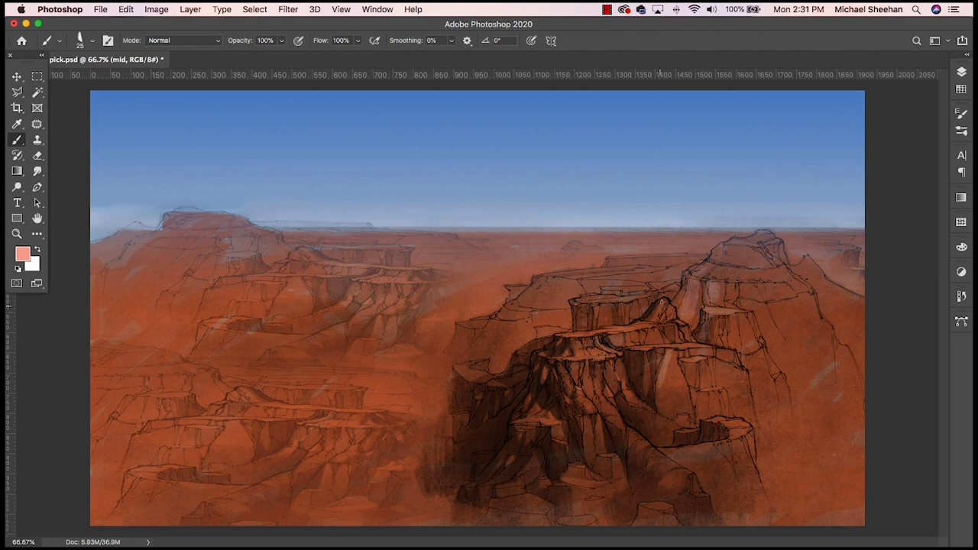
# - Check the recent color swatches and pick the orange #f37731 as the foreground color
pyautogui.click(961, 88)
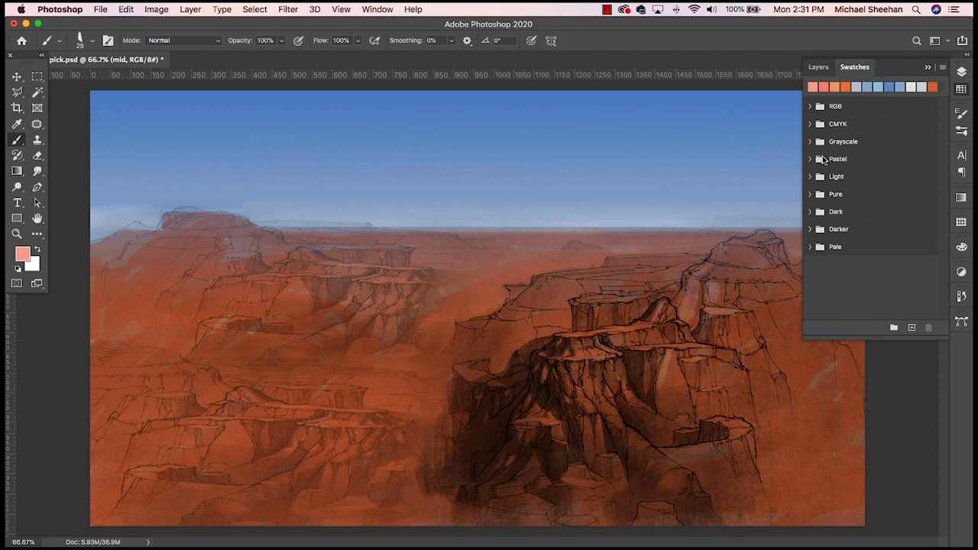
pyautogui.moveTo(900, 21); pyautogui.dragTo(899, 22)
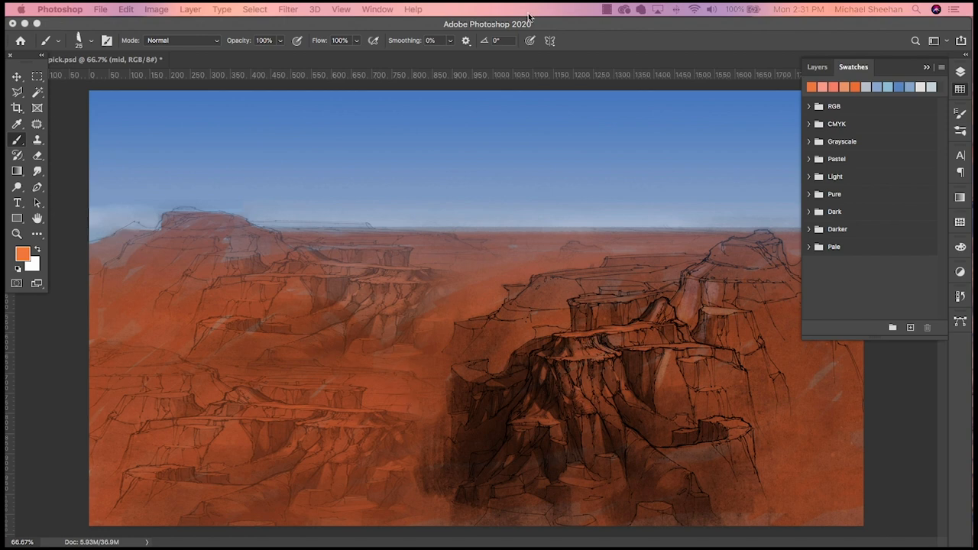
pyautogui.click(576, 325)
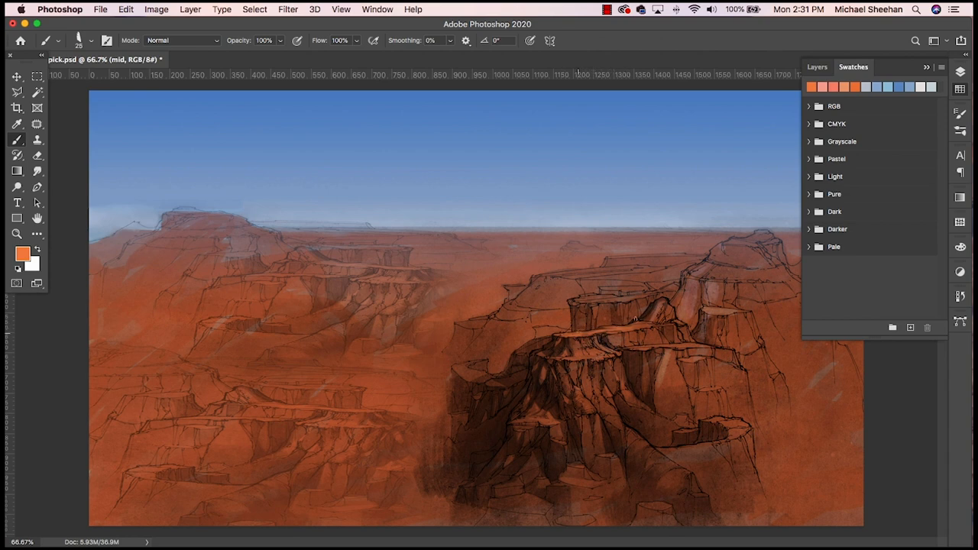
# - Set the foreground color to saturated orange #fa5f07 and paint the sunlit plateau tops and cliff faces on the mid layer
pyautogui.click(22, 253)
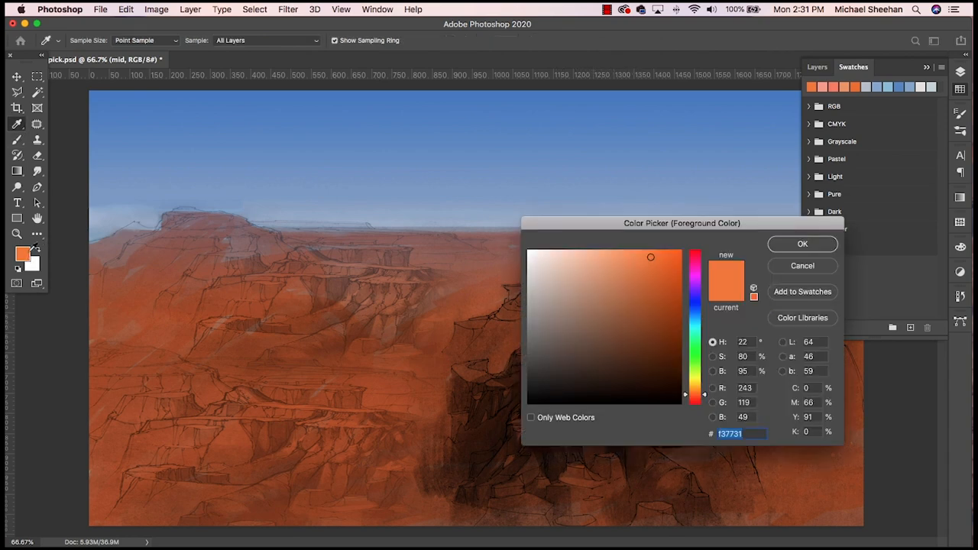
pyautogui.moveTo(654, 258); pyautogui.dragTo(682, 249)
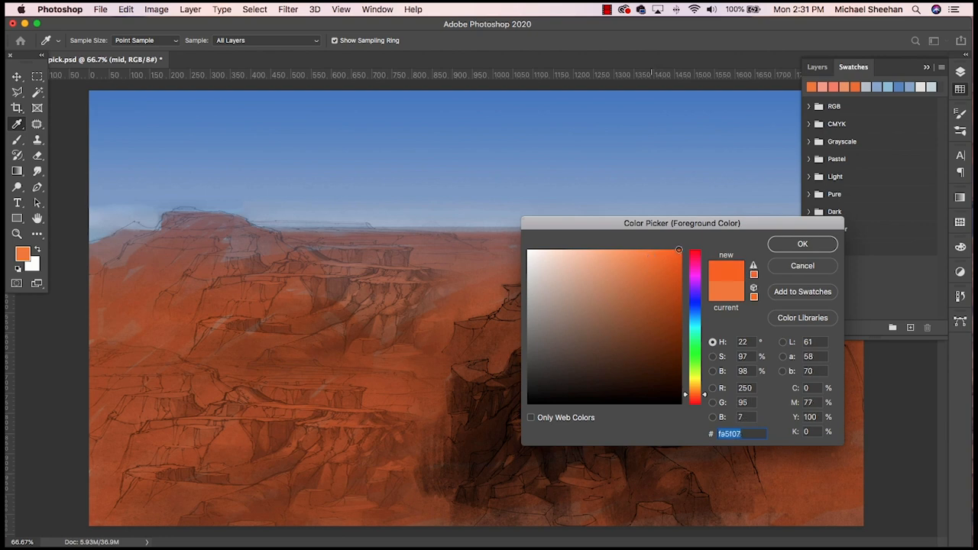
pyautogui.click(787, 246)
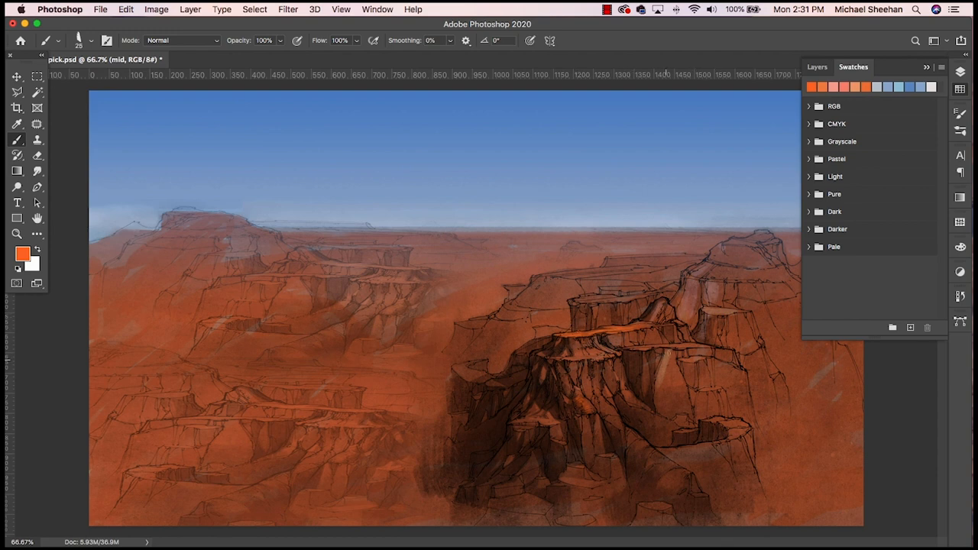
pyautogui.moveTo(667, 356); pyautogui.dragTo(661, 381)
pyautogui.click(961, 72)
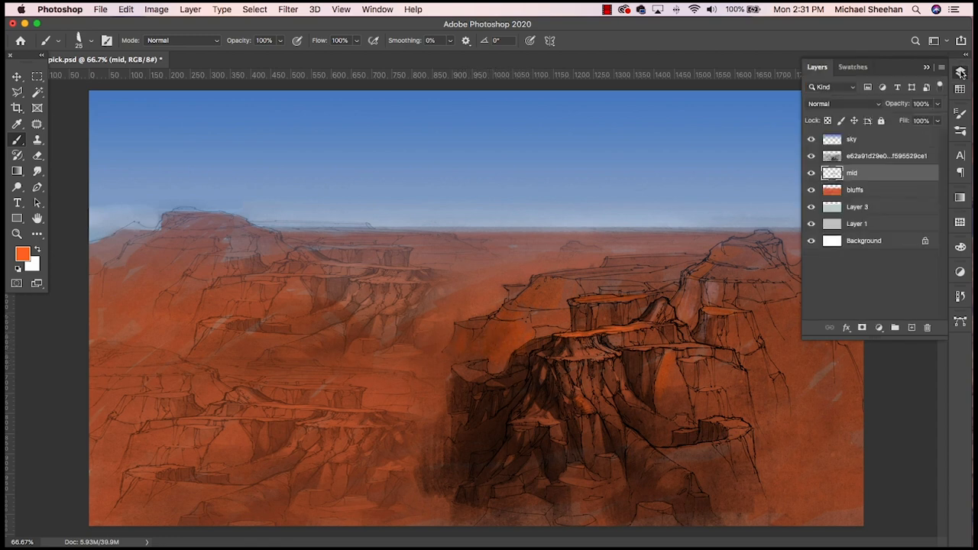
pyautogui.click(961, 71)
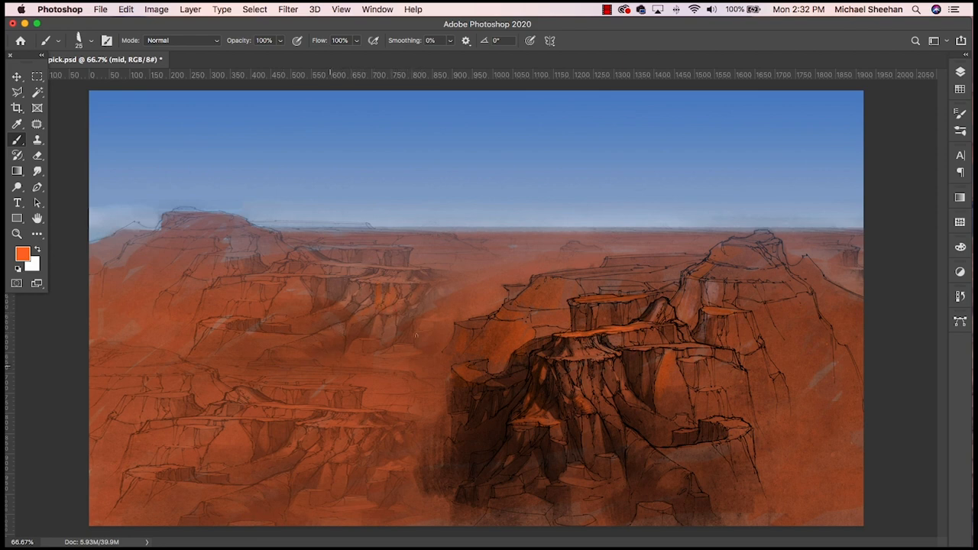
# - Sample a color from the cliff beneath the plateau edge and adjust it to a muted dark reddish brown
pyautogui.keyDown('alt'); pyautogui.click(639, 358); pyautogui.keyUp('alt')
pyautogui.click(28, 254)
pyautogui.moveTo(644, 364)
pyautogui.mouseDown()
pyautogui.moveTo(631, 336)
pyautogui.moveTo(622, 341)
pyautogui.moveTo(632, 347)
pyautogui.mouseUp()
pyautogui.press('Return')
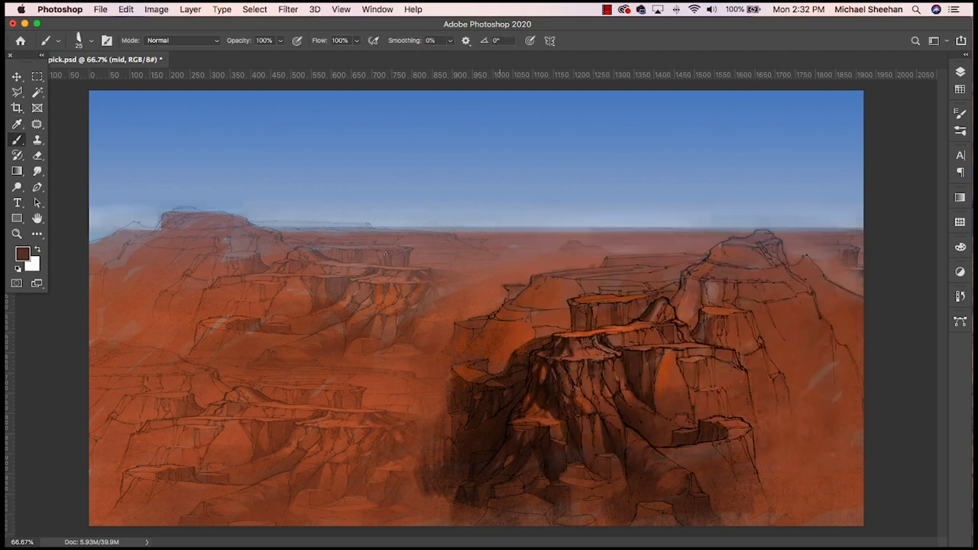
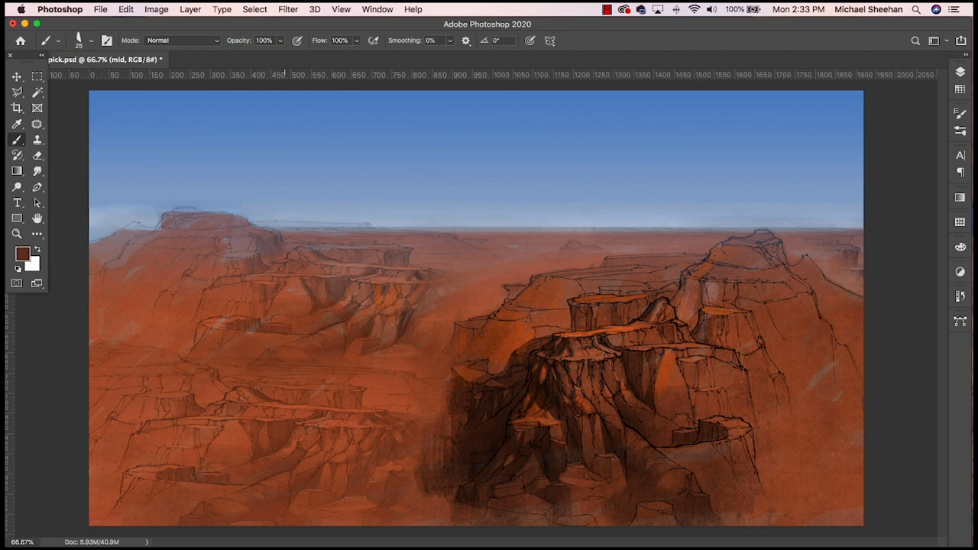
# - Paint dark reddish-brown shadow strokes down the slope below the right-hand peak on the mid layer and smudge them smooth
pyautogui.moveTo(243, 222); pyautogui.dragTo(280, 230)
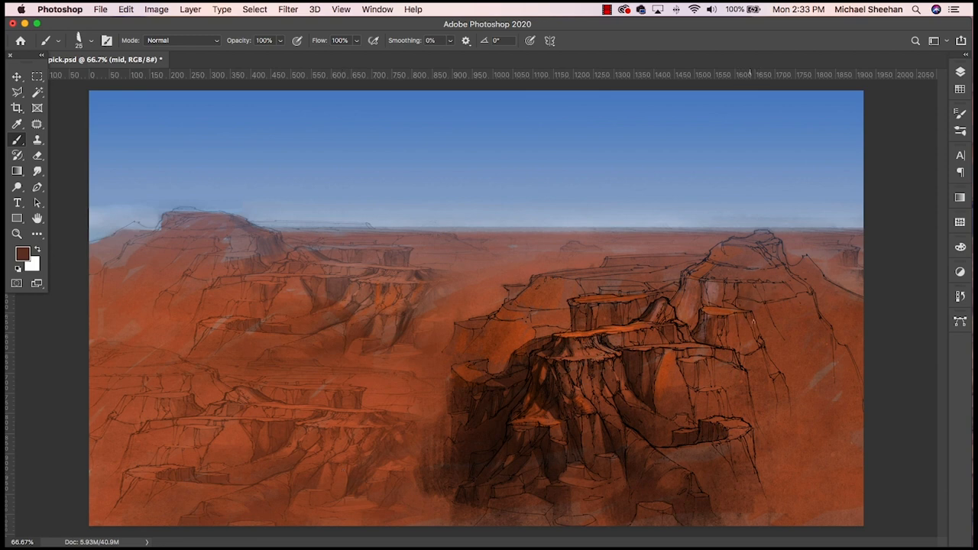
pyautogui.moveTo(769, 290)
pyautogui.mouseDown()
pyautogui.moveTo(793, 334)
pyautogui.moveTo(787, 292)
pyautogui.mouseUp()
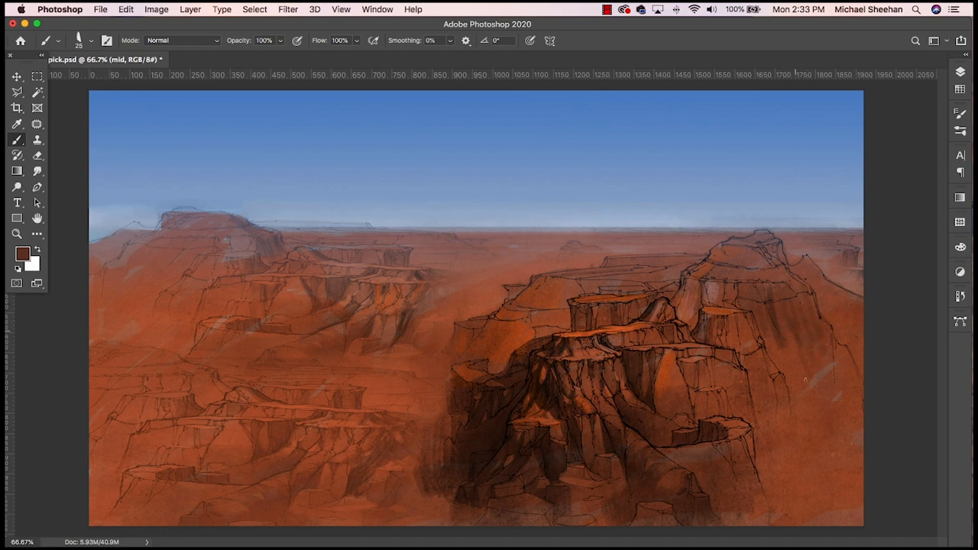
pyautogui.moveTo(779, 329)
pyautogui.mouseDown()
pyautogui.moveTo(791, 369)
pyautogui.moveTo(777, 365)
pyautogui.moveTo(819, 411)
pyautogui.mouseUp()
pyautogui.moveTo(819, 344)
pyautogui.mouseDown()
pyautogui.moveTo(836, 392)
pyautogui.moveTo(845, 387)
pyautogui.mouseUp()
pyautogui.moveTo(845, 347); pyautogui.dragTo(855, 415)
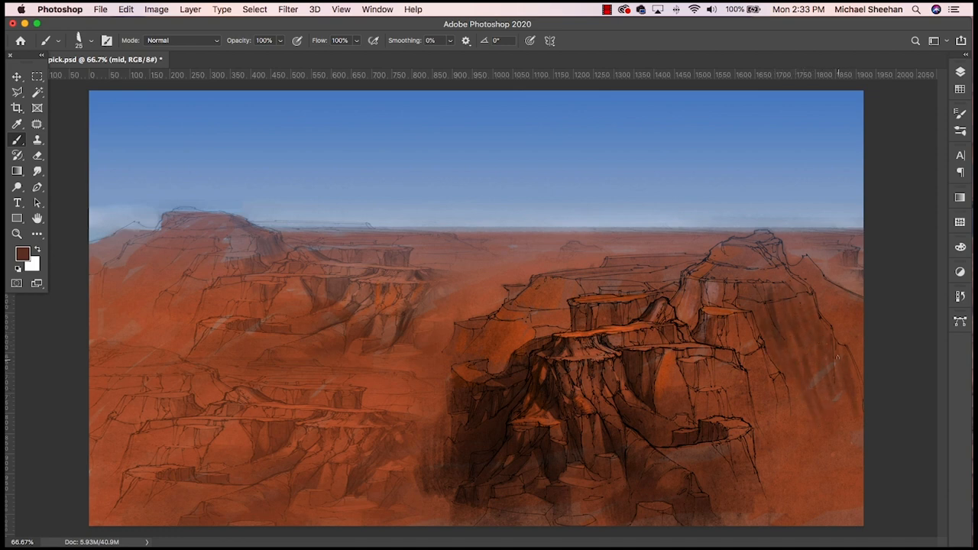
pyautogui.click(961, 72)
pyautogui.click(961, 72)
pyautogui.moveTo(791, 376)
pyautogui.mouseDown()
pyautogui.moveTo(799, 436)
pyautogui.moveTo(822, 472)
pyautogui.mouseUp()
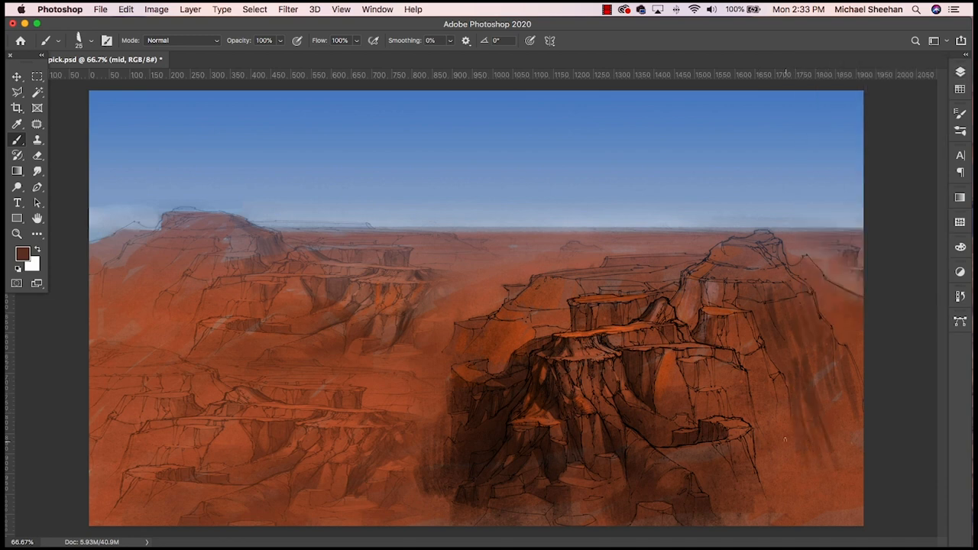
pyautogui.click(38, 172)
pyautogui.moveTo(791, 314)
pyautogui.mouseDown()
pyautogui.moveTo(813, 376)
pyautogui.moveTo(773, 283)
pyautogui.moveTo(760, 303)
pyautogui.moveTo(831, 467)
pyautogui.moveTo(845, 472)
pyautogui.moveTo(817, 438)
pyautogui.mouseUp()
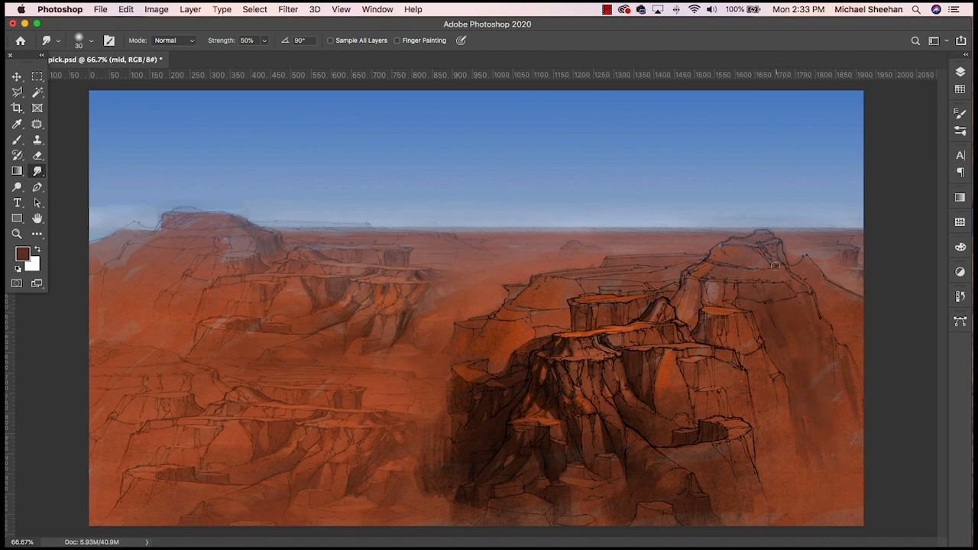
# - Brush long vertical shadows down the drop behind the right plateau and along the outer ridge, and blend them with the Smudge tool
pyautogui.press('b')
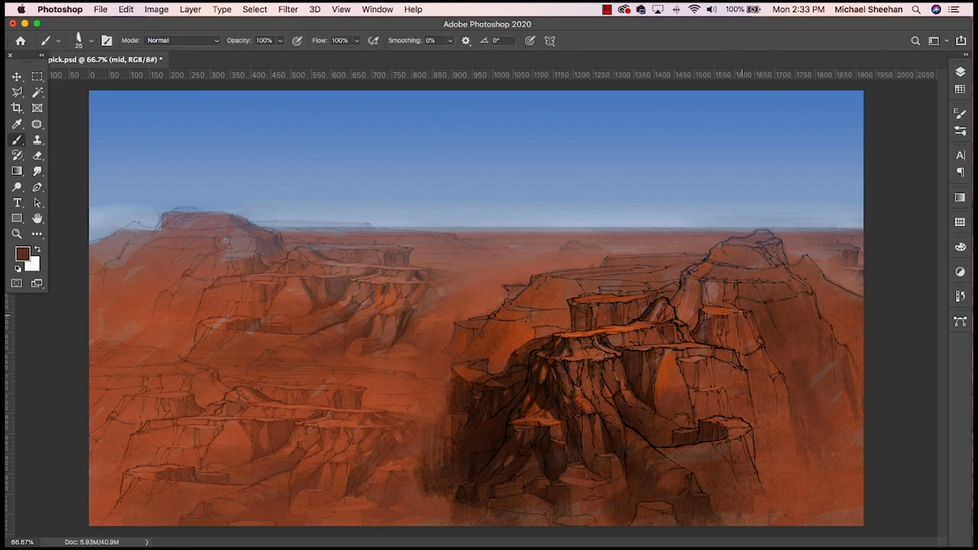
pyautogui.moveTo(742, 312)
pyautogui.mouseDown()
pyautogui.moveTo(766, 402)
pyautogui.moveTo(782, 424)
pyautogui.mouseUp()
pyautogui.moveTo(765, 353); pyautogui.dragTo(792, 420)
pyautogui.moveTo(775, 365); pyautogui.dragTo(789, 507)
pyautogui.moveTo(777, 393); pyautogui.dragTo(797, 524)
pyautogui.moveTo(781, 443)
pyautogui.mouseDown()
pyautogui.moveTo(788, 524)
pyautogui.moveTo(775, 509)
pyautogui.mouseUp()
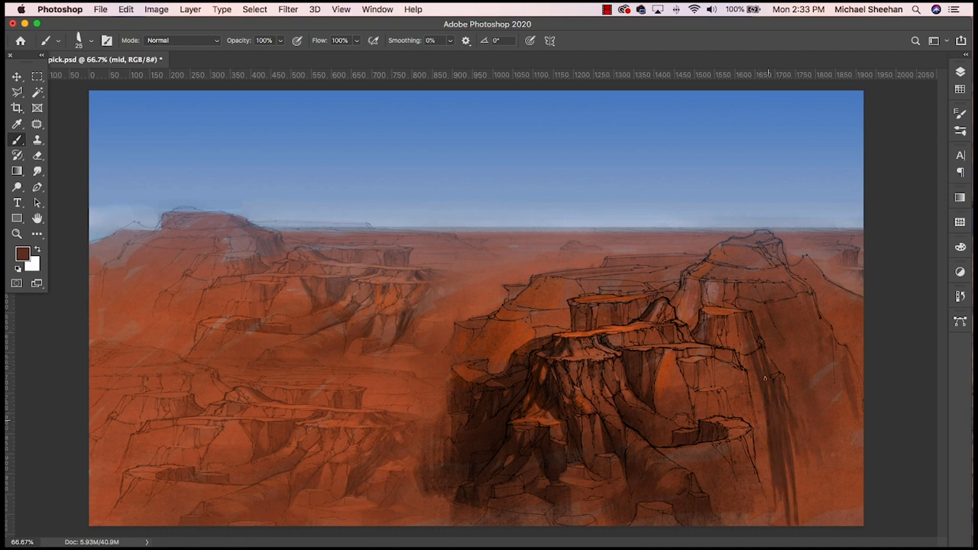
pyautogui.moveTo(765, 391)
pyautogui.mouseDown()
pyautogui.moveTo(770, 489)
pyautogui.moveTo(761, 473)
pyautogui.mouseUp()
pyautogui.moveTo(804, 293); pyautogui.dragTo(836, 350)
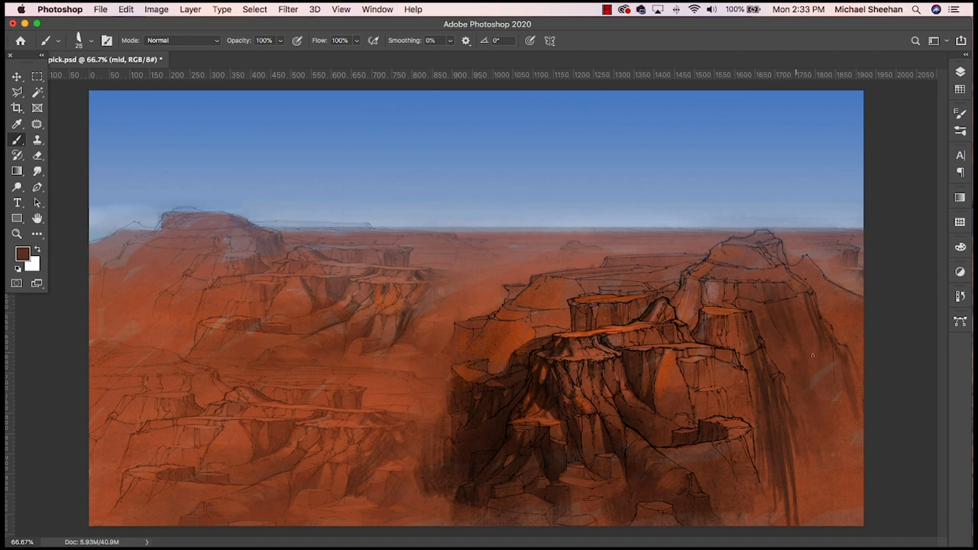
pyautogui.moveTo(813, 355); pyautogui.dragTo(819, 379)
pyautogui.click(39, 169)
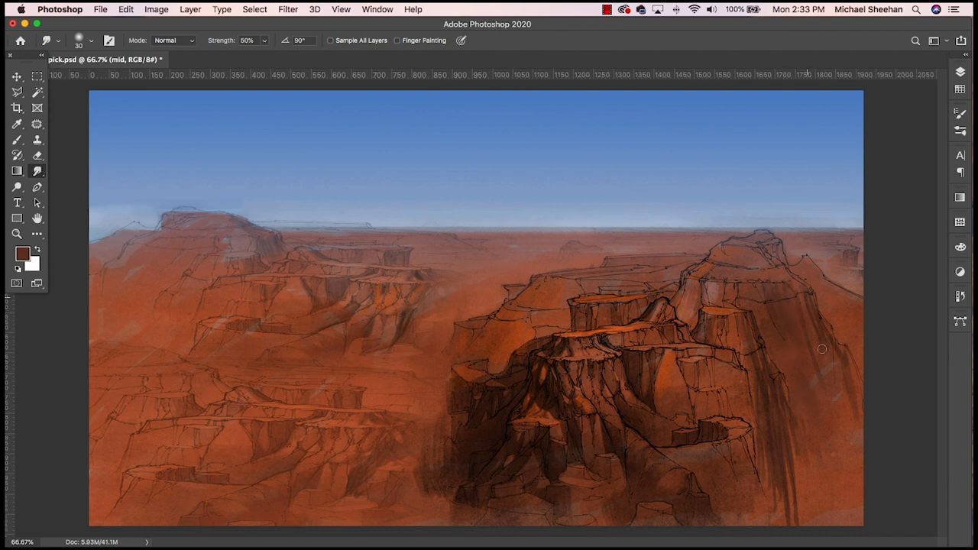
pyautogui.moveTo(780, 382)
pyautogui.mouseDown()
pyautogui.moveTo(787, 469)
pyautogui.moveTo(757, 382)
pyautogui.moveTo(769, 468)
pyautogui.moveTo(754, 338)
pyautogui.moveTo(780, 460)
pyautogui.moveTo(796, 459)
pyautogui.moveTo(783, 497)
pyautogui.mouseUp()
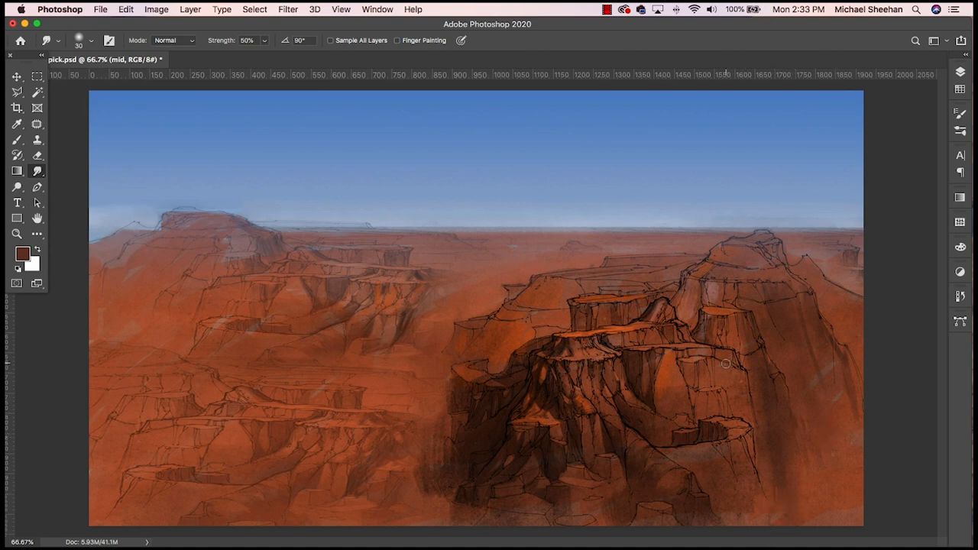
# - Paint small dark shadows into the cliff face between the right plateau's rim and the round ledge below it, and switch to smudging
pyautogui.press('b')
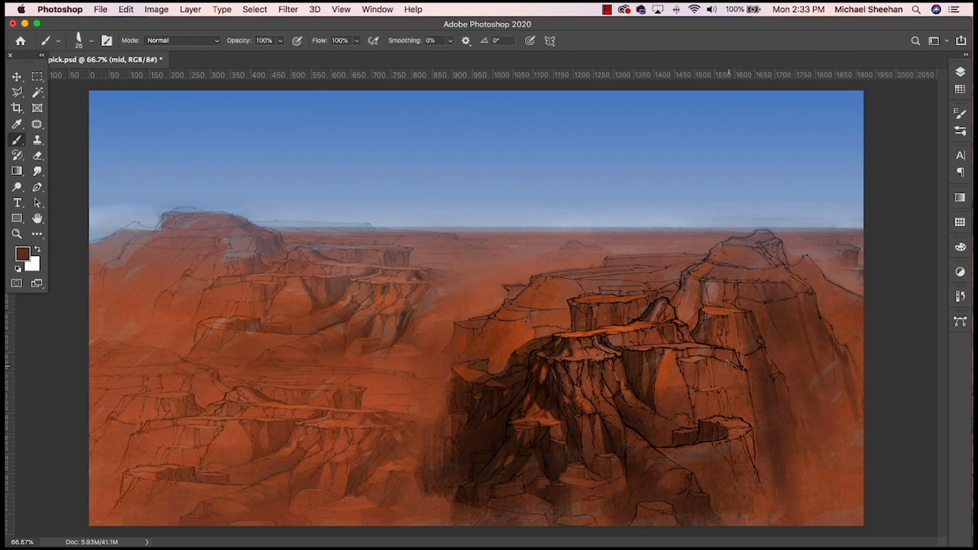
pyautogui.moveTo(727, 364)
pyautogui.mouseDown()
pyautogui.moveTo(737, 432)
pyautogui.moveTo(741, 414)
pyautogui.moveTo(751, 424)
pyautogui.mouseUp()
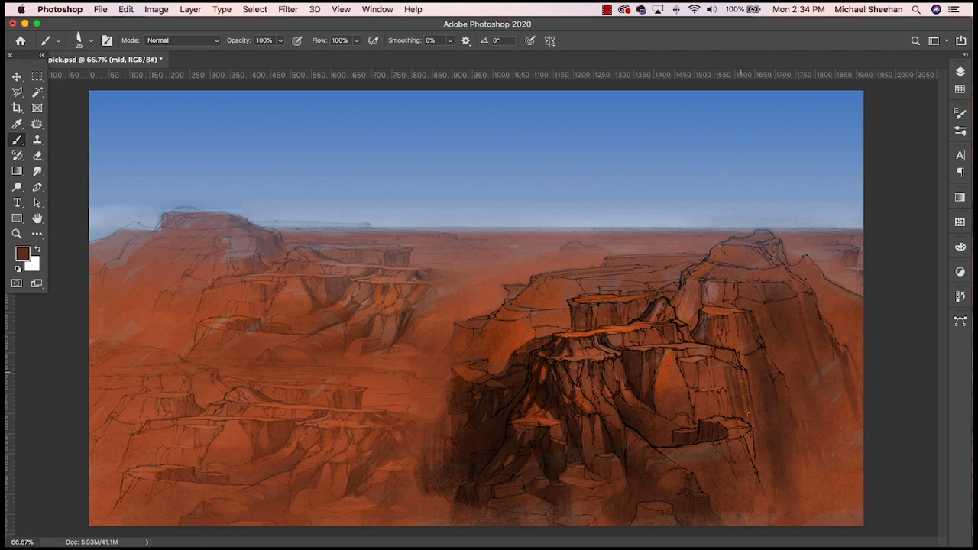
pyautogui.moveTo(743, 379)
pyautogui.mouseDown()
pyautogui.moveTo(752, 426)
pyautogui.moveTo(728, 404)
pyautogui.mouseUp()
pyautogui.moveTo(723, 363); pyautogui.dragTo(721, 387)
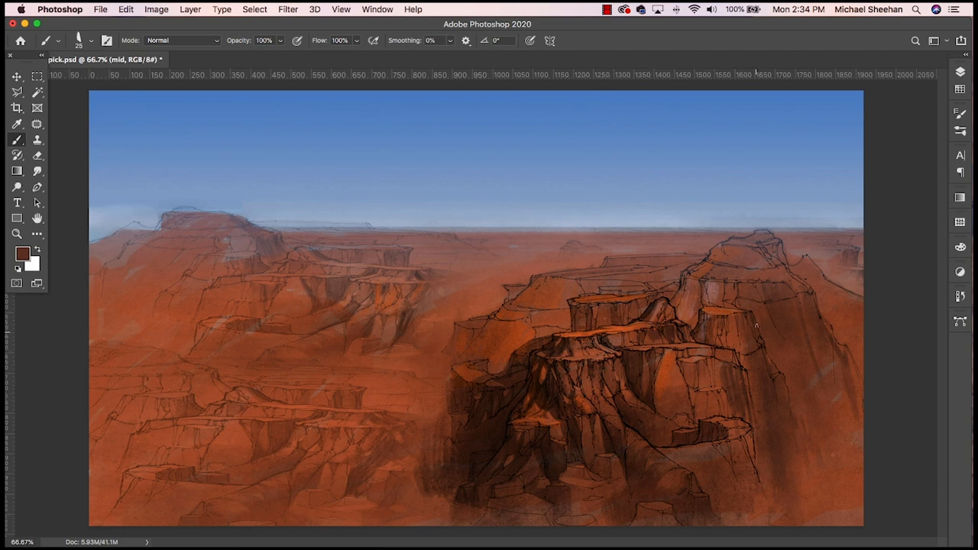
pyautogui.click(37, 172)
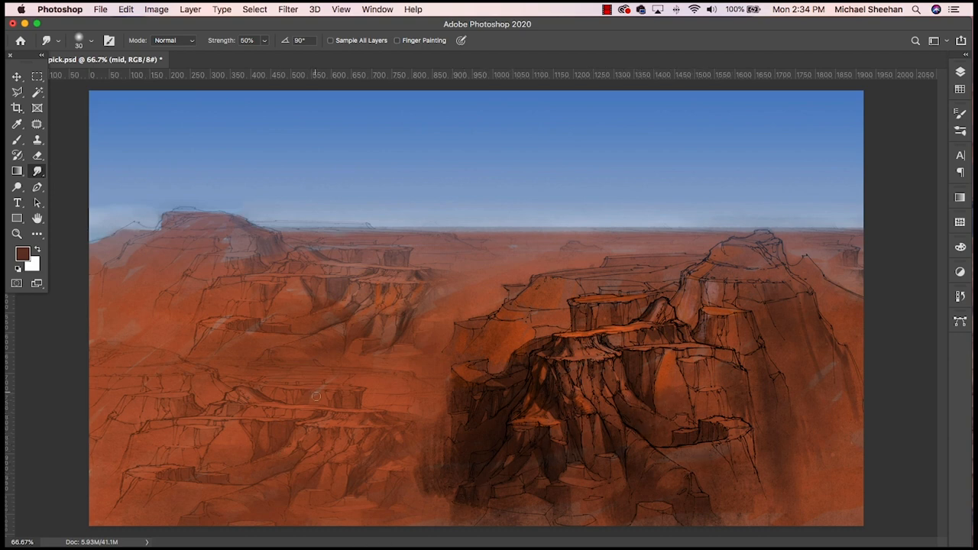
# - Shade and smudge the cliff faces of the lower-left bluffs with dark reddish brown, and save the file
pyautogui.press('b')
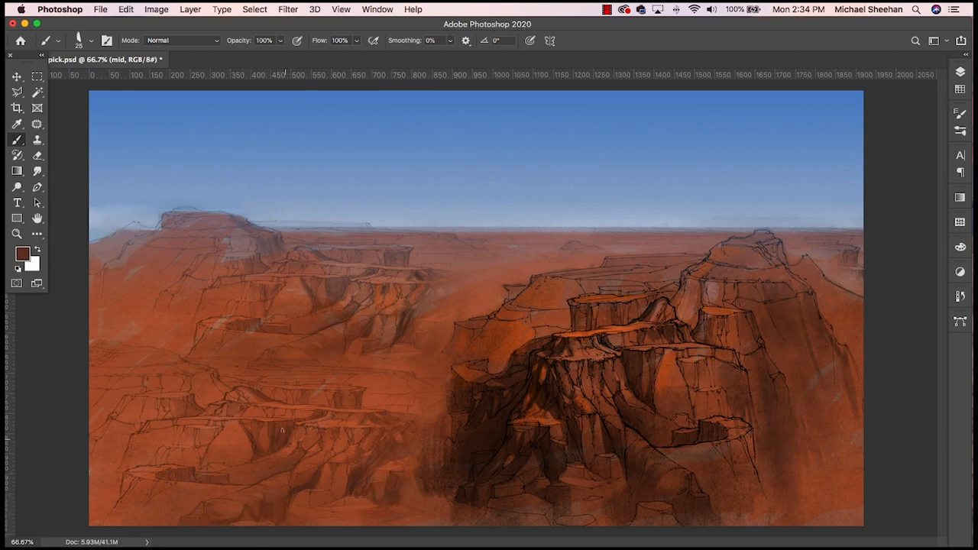
pyautogui.moveTo(208, 449)
pyautogui.mouseDown()
pyautogui.moveTo(204, 463)
pyautogui.moveTo(194, 449)
pyautogui.mouseUp()
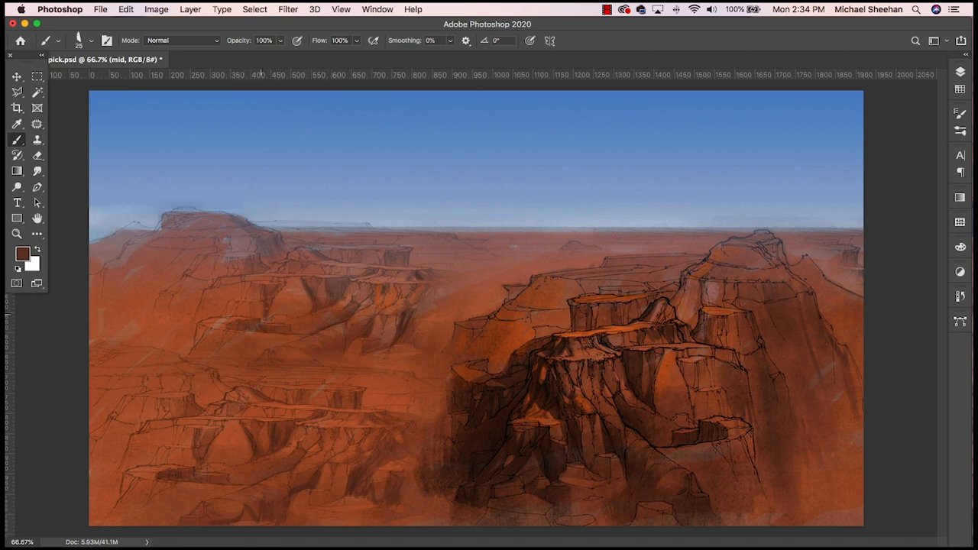
pyautogui.moveTo(178, 400)
pyautogui.mouseDown()
pyautogui.moveTo(181, 417)
pyautogui.moveTo(194, 405)
pyautogui.moveTo(197, 452)
pyautogui.mouseUp()
pyautogui.moveTo(214, 399); pyautogui.dragTo(221, 383)
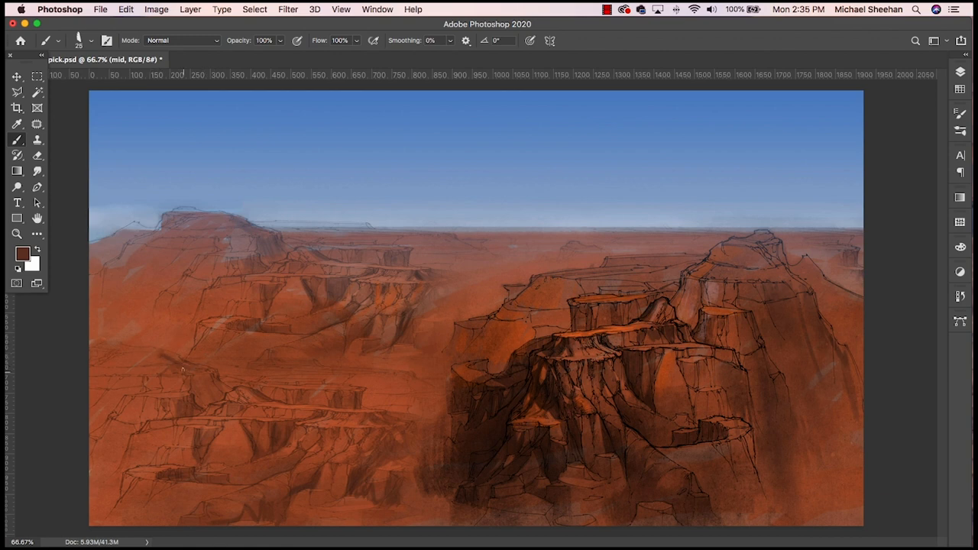
pyautogui.click(37, 170)
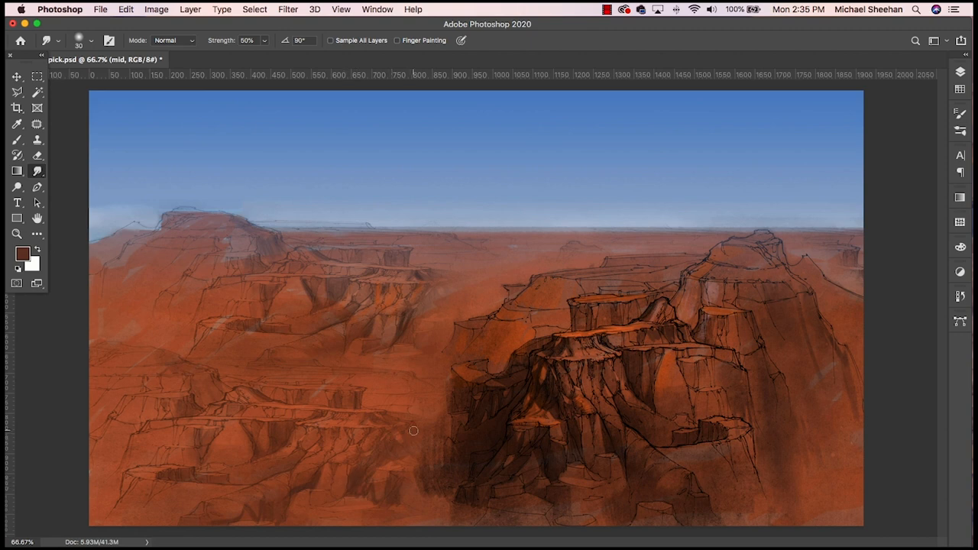
pyautogui.hotkey('ctrl', 's')
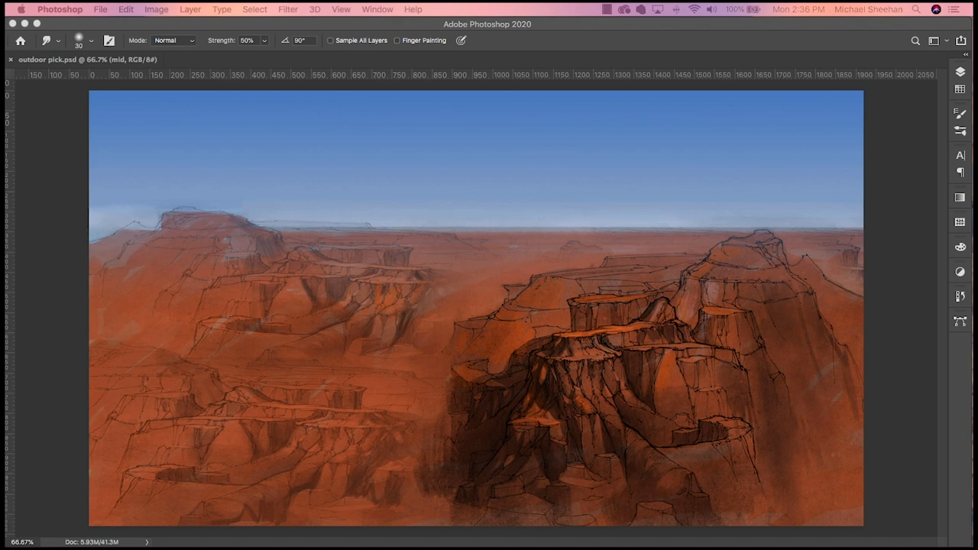
pyautogui.click(647, 243)
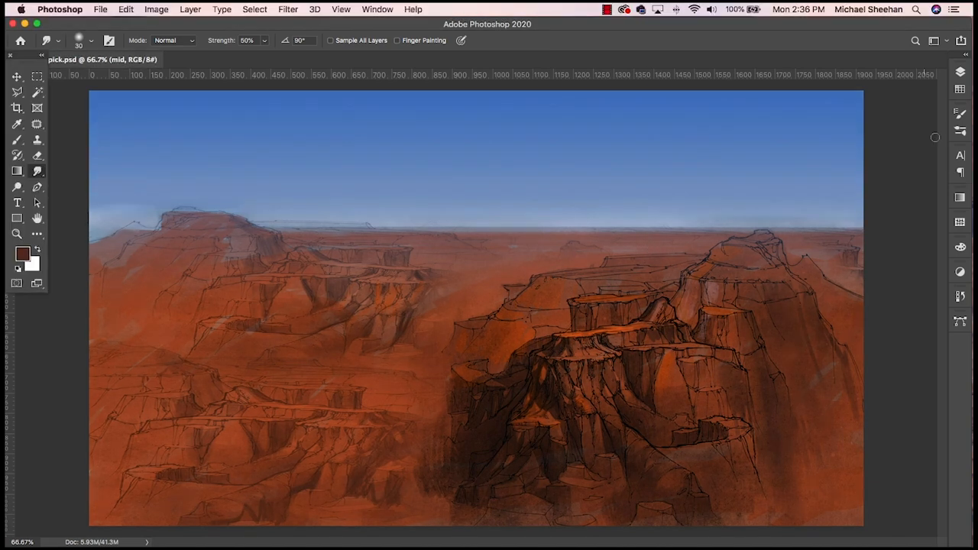
# - Create a new layer above the mid layer and name it bac
pyautogui.click(961, 71)
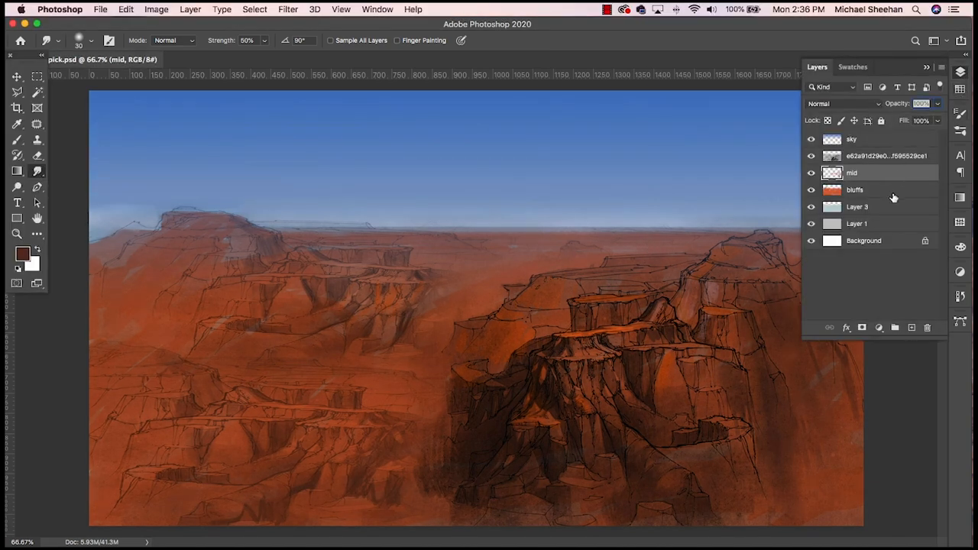
pyautogui.click(911, 327)
pyautogui.doubleClick(858, 173)
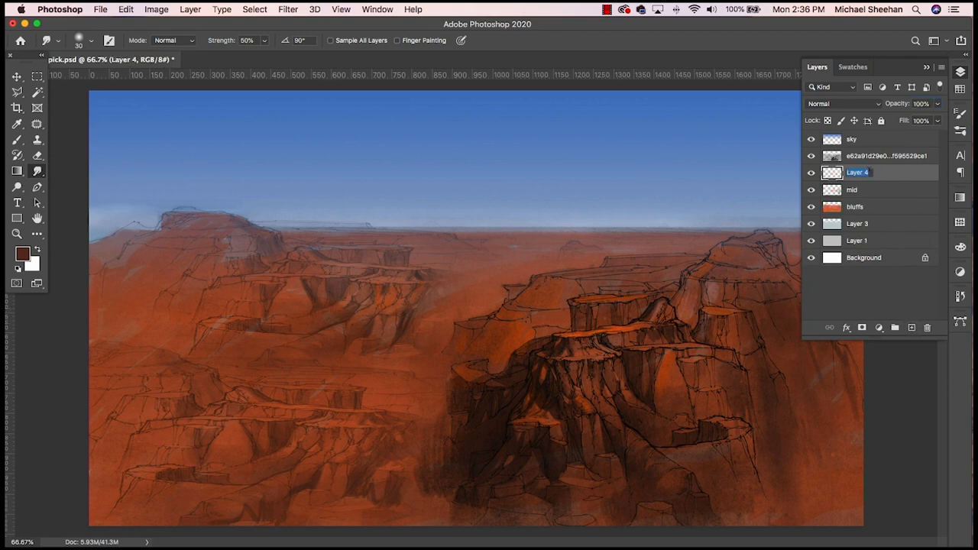
pyautogui.write('bac')
pyautogui.press('Return')
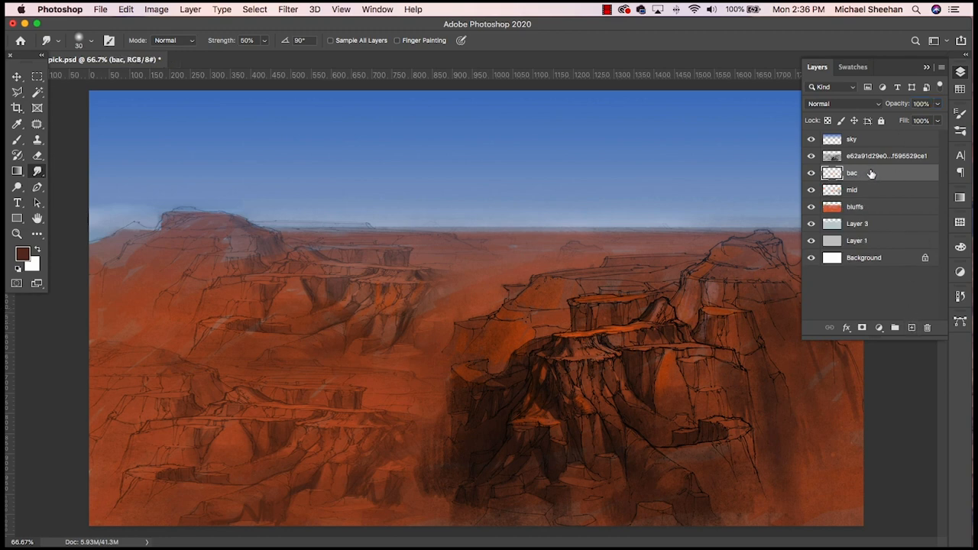
pyautogui.click(961, 72)
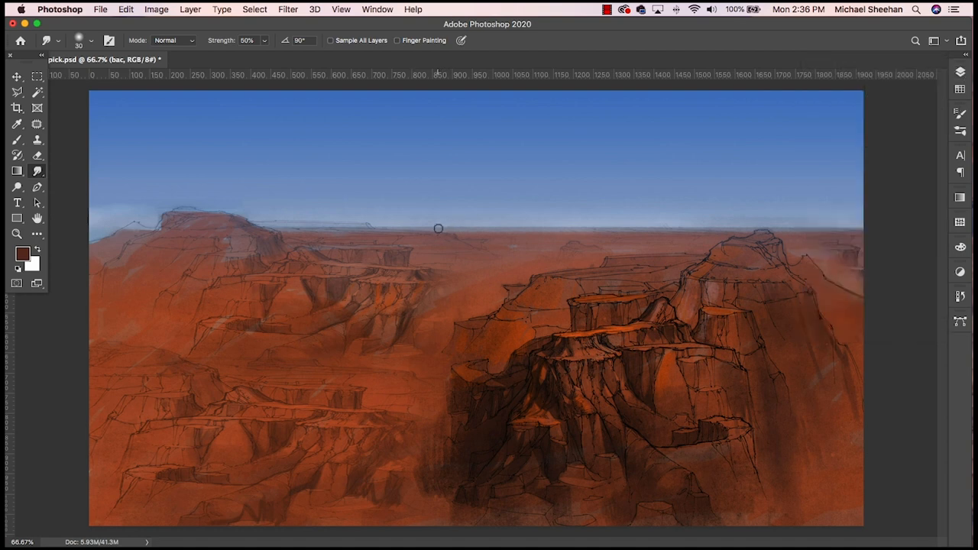
# - Sample the blue of the upper sky and shift its hue to violet-blue #594ec3 as the foreground color
pyautogui.press('b')
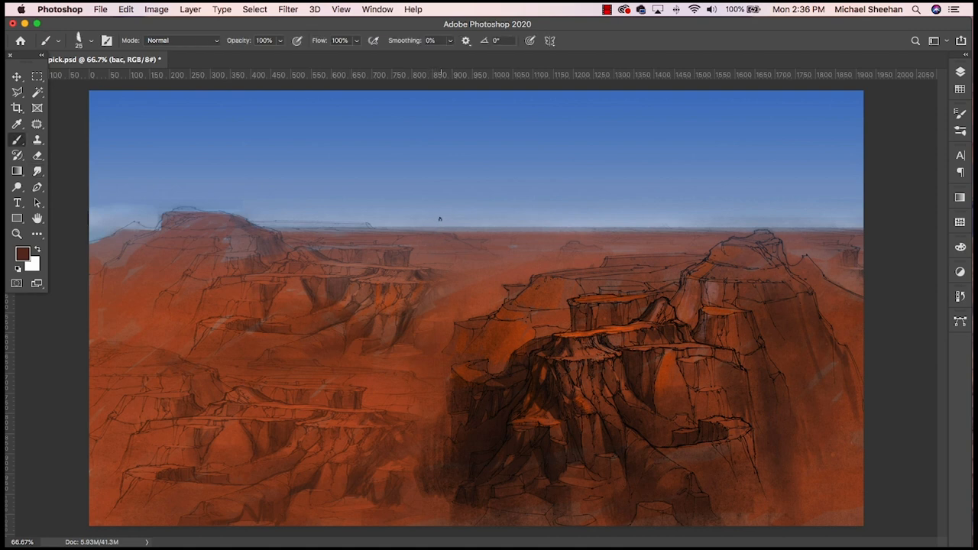
pyautogui.click(961, 89)
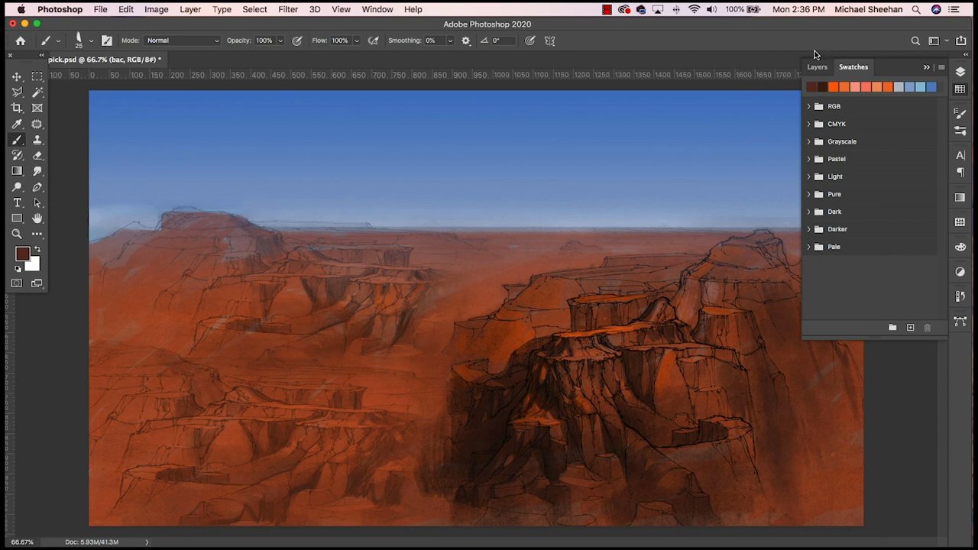
pyautogui.click(960, 73)
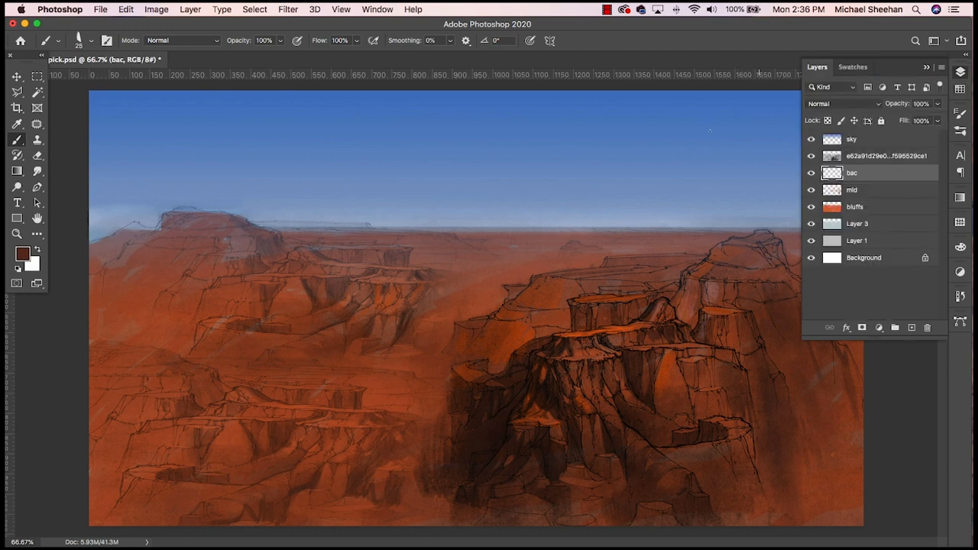
pyautogui.click(959, 71)
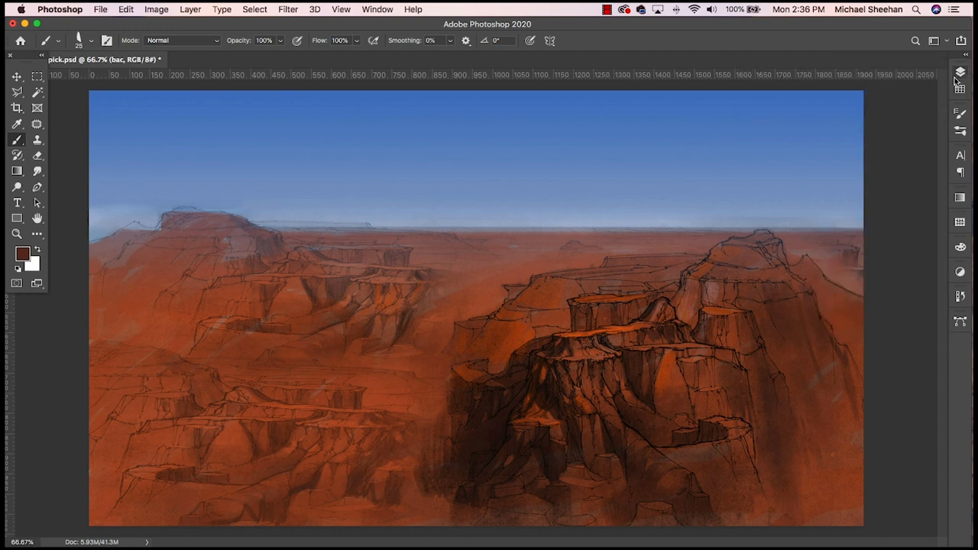
pyautogui.keyDown('alt'); pyautogui.click(747, 108); pyautogui.keyUp('alt')
pyautogui.click(28, 257)
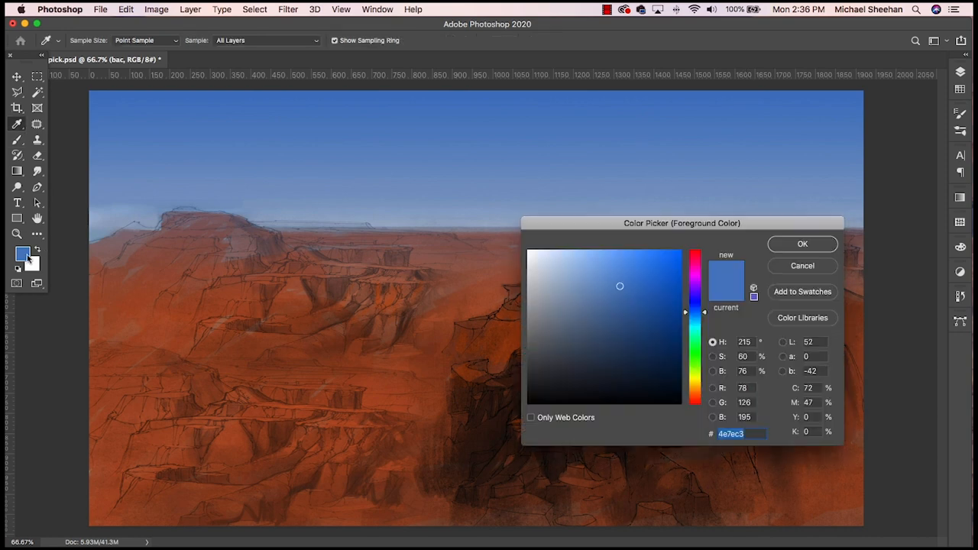
pyautogui.moveTo(706, 314); pyautogui.dragTo(706, 301)
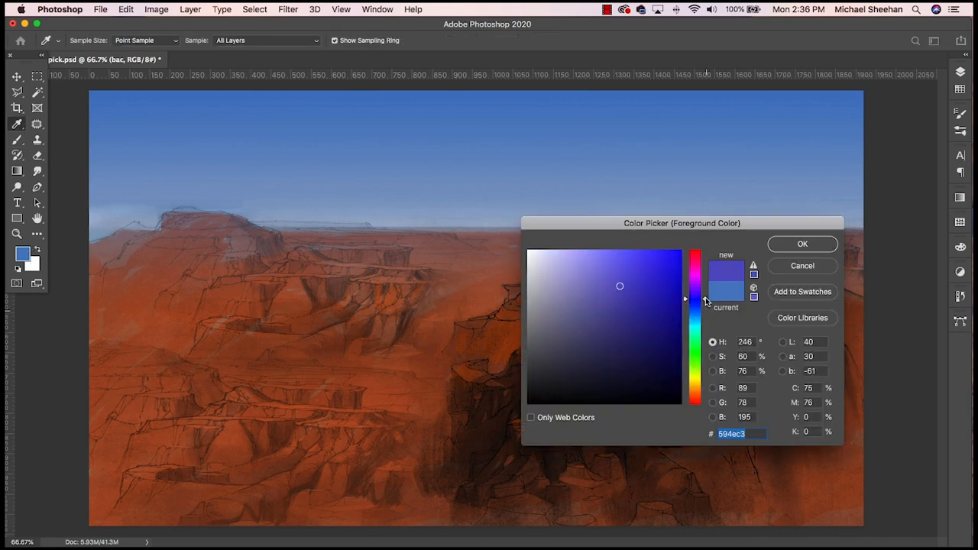
pyautogui.click(794, 243)
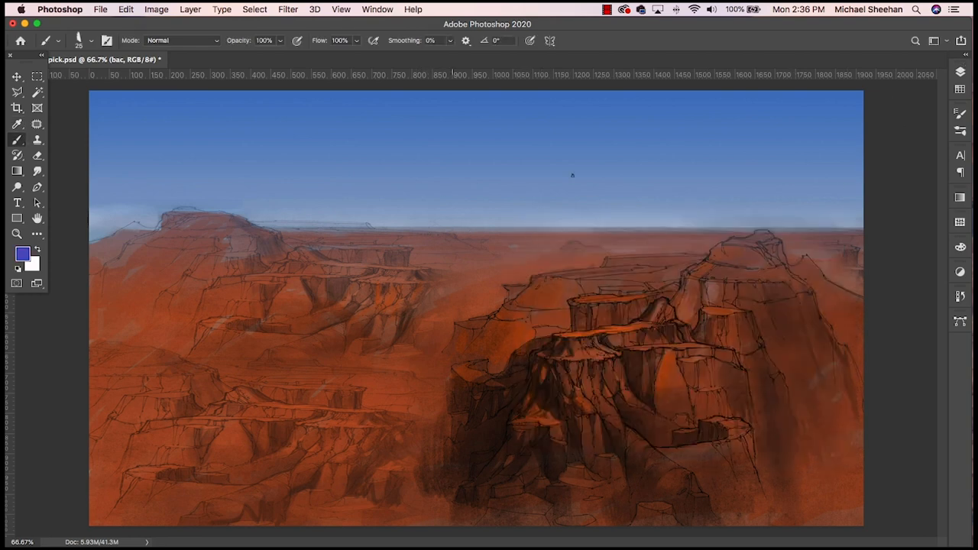
# - Enlarge the brush to 50 and paint violet-blue haze along the horizon and over the low distant mesa, undoing the stray sky stroke
pyautogui.click(961, 72)
pyautogui.click(960, 72)
pyautogui.press('super+z')
pyautogui.press(']')
pyautogui.press(']')
pyautogui.press(']')
pyautogui.moveTo(677, 221); pyautogui.dragTo(537, 228)
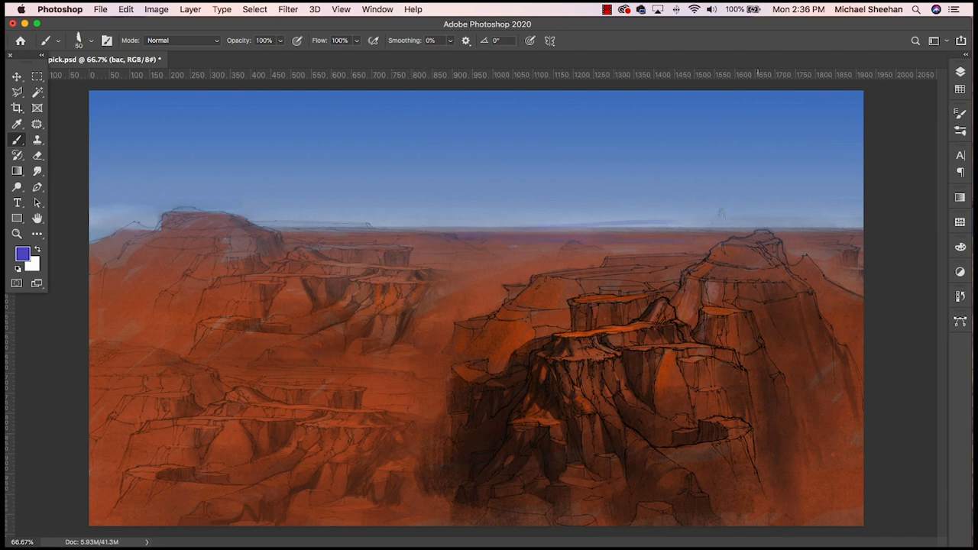
pyautogui.press('super+z')
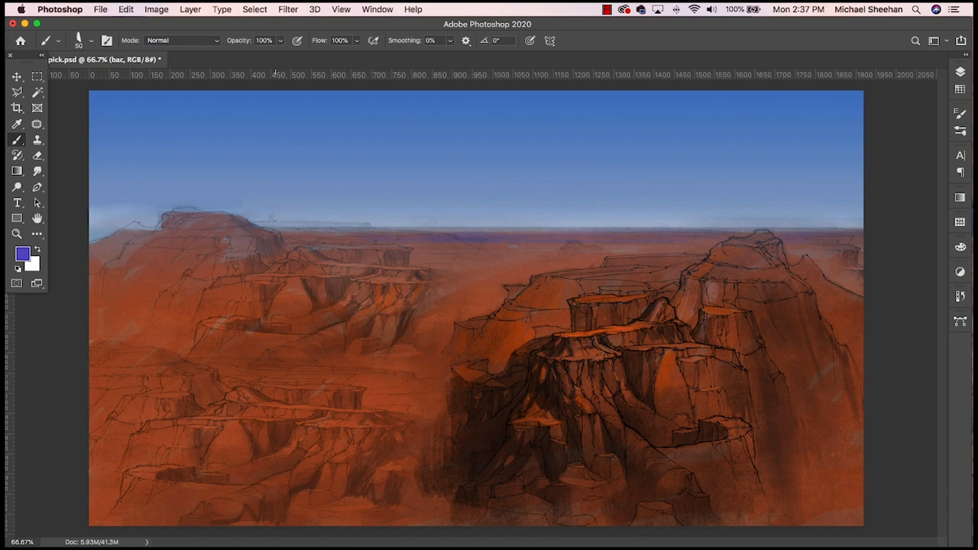
pyautogui.moveTo(267, 224); pyautogui.dragTo(365, 223)
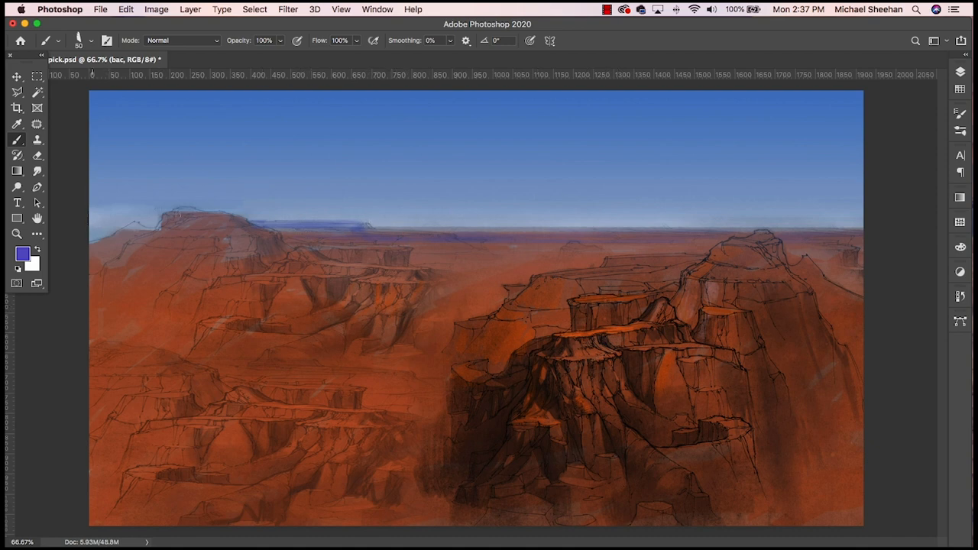
# - Paint violet-blue over the distant hills at the far-left horizon and smudge the strokes softly into the hills
pyautogui.moveTo(155, 218)
pyautogui.mouseDown()
pyautogui.moveTo(89, 230)
pyautogui.moveTo(90, 238)
pyautogui.moveTo(120, 226)
pyautogui.mouseUp()
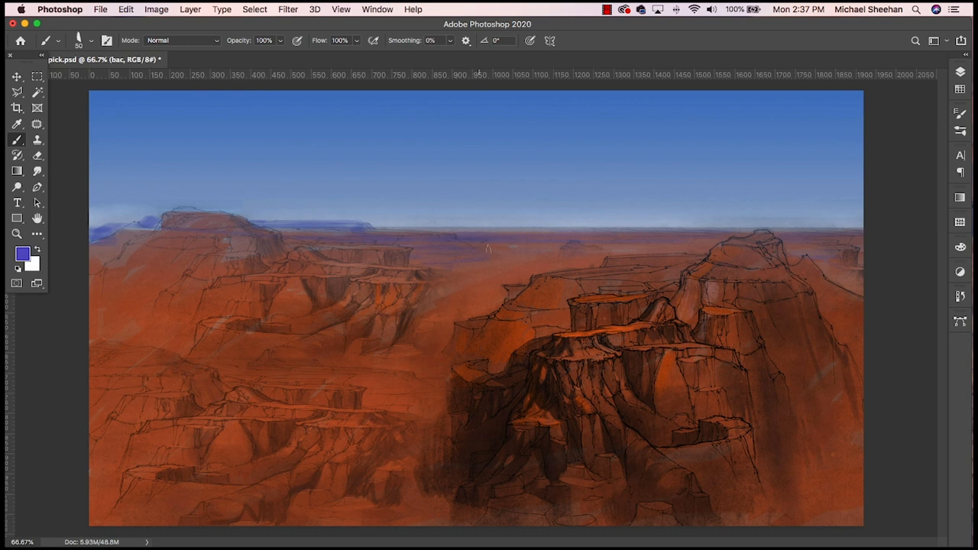
pyautogui.click(36, 170)
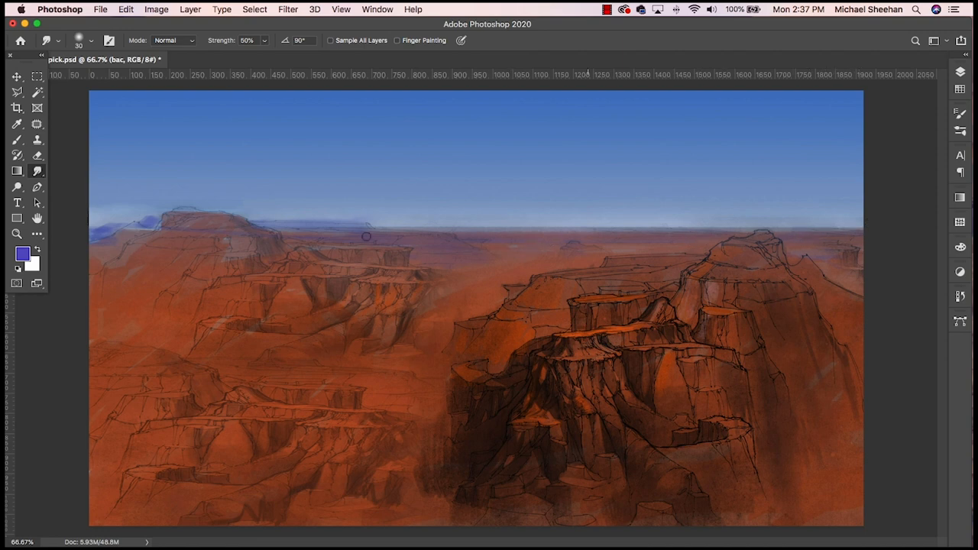
pyautogui.moveTo(156, 219); pyautogui.dragTo(90, 231)
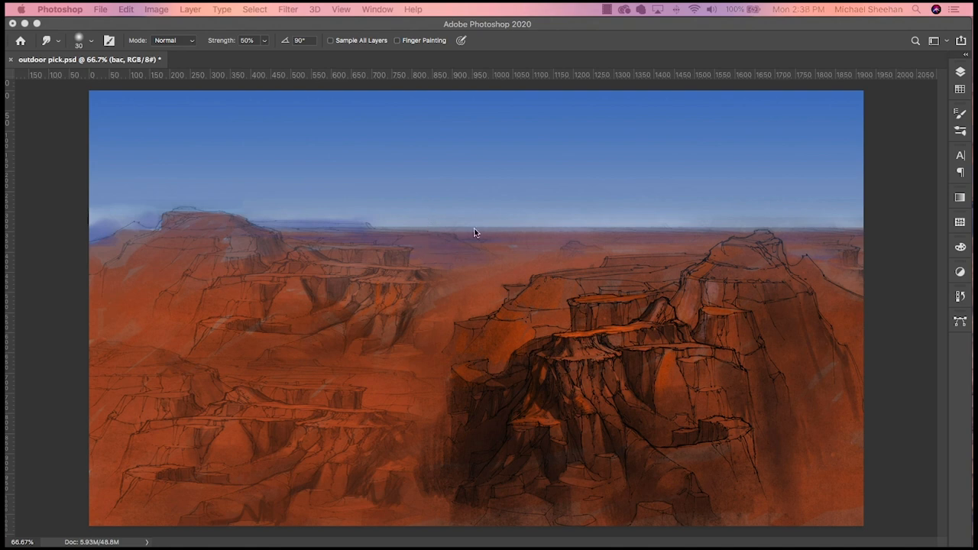
pyautogui.click(389, 254)
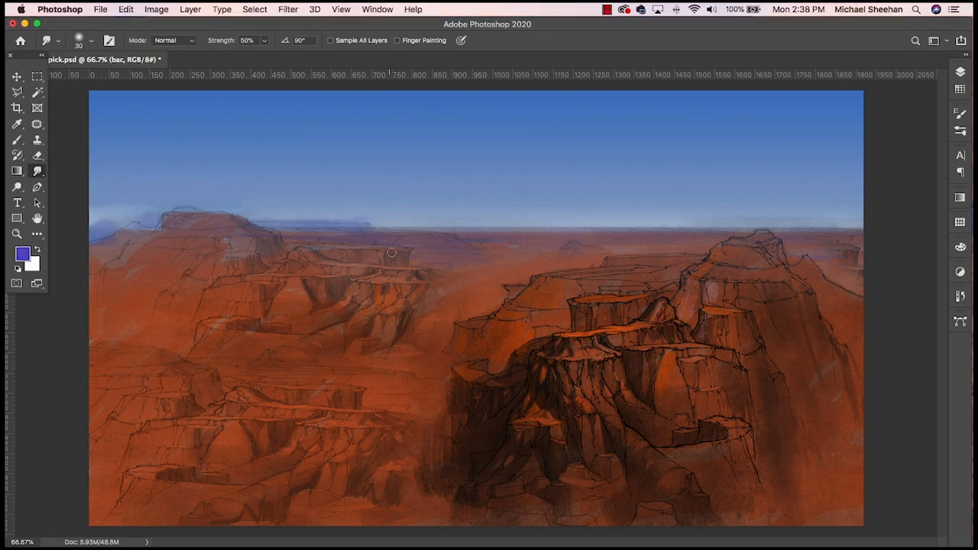
pyautogui.click(38, 173)
# - Brush violet-blue shadows onto the cliff ends of the upper-left bluffs and smudge them into the rock
pyautogui.press('b')
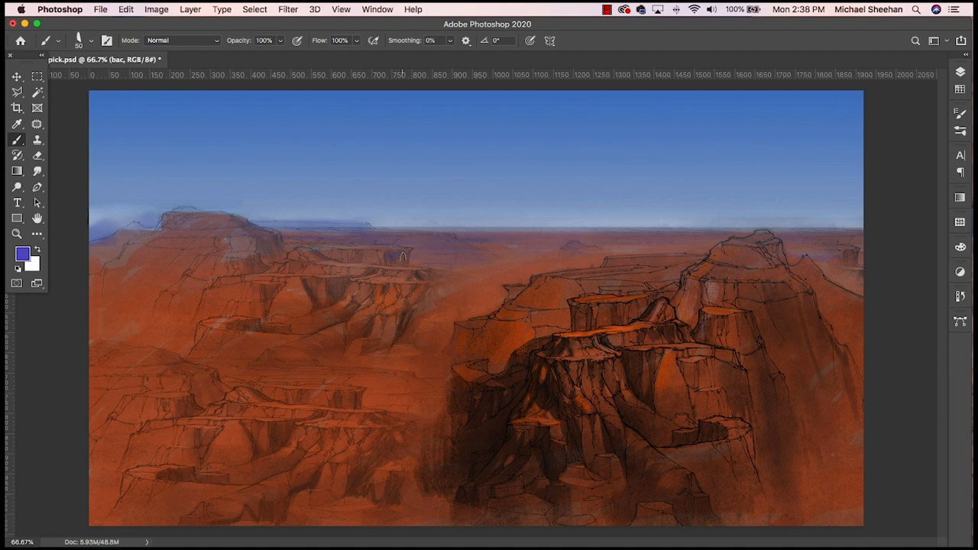
pyautogui.moveTo(419, 276); pyautogui.dragTo(412, 297)
pyautogui.click(37, 170)
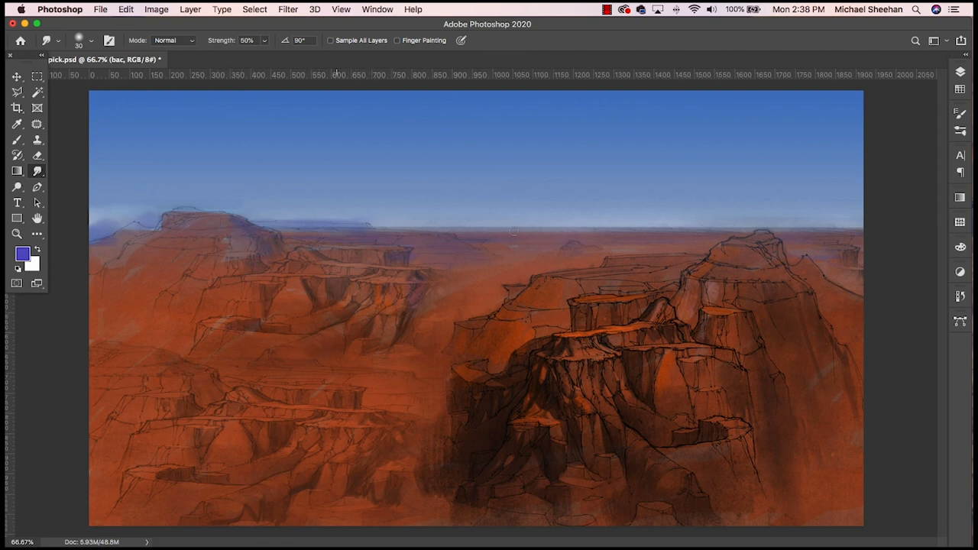
# - Brush violet-blue haze over the valley behind the main cliffs and down the far-right slope, and smudge the valley haze
pyautogui.press('e')
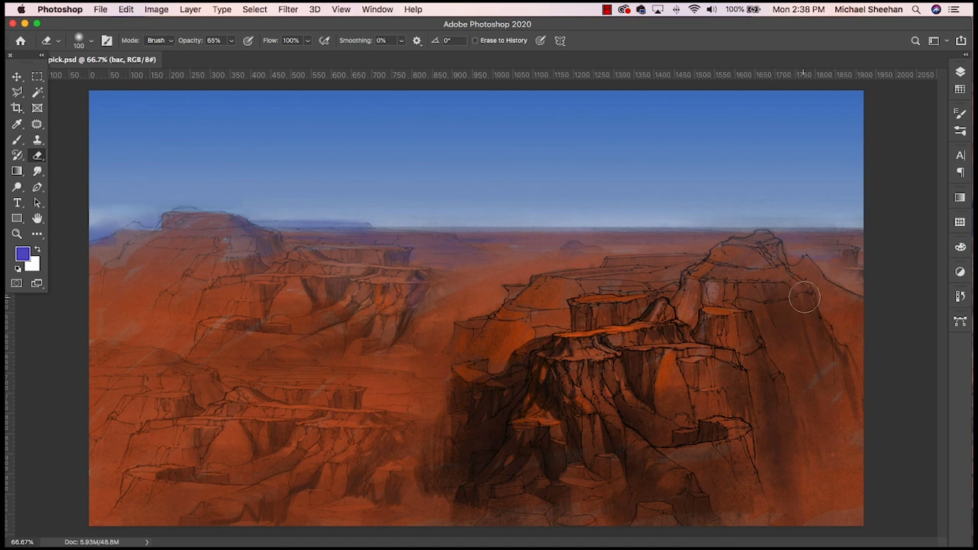
pyautogui.press('b')
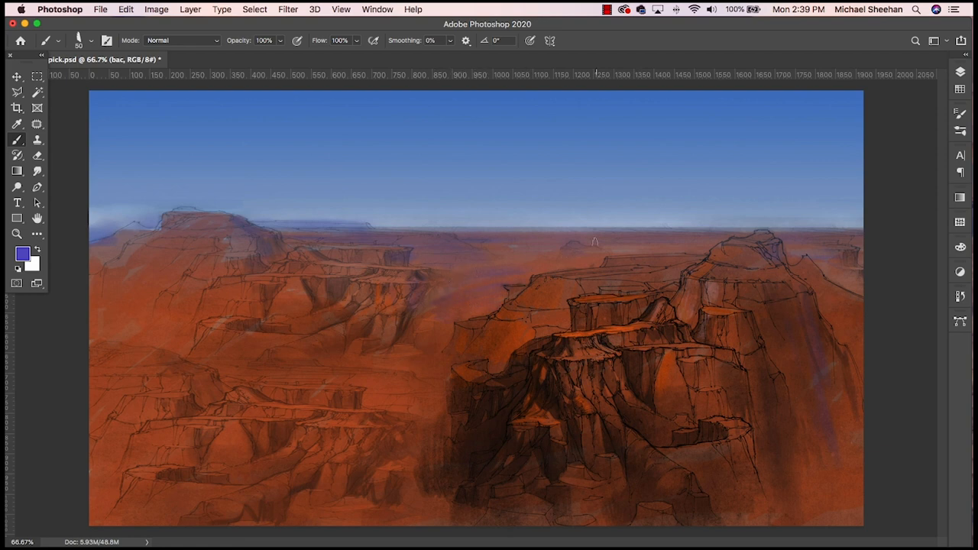
pyautogui.click(36, 171)
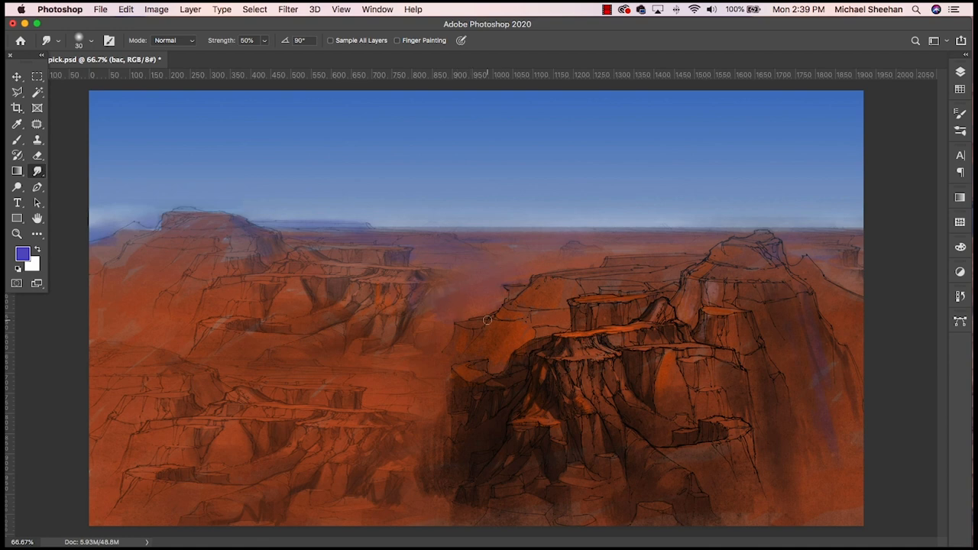
# - Paint finer violet-blue shadows into the cliff crevices of the upper-left bluffs with a smaller brush and smudge them
pyautogui.press('b')
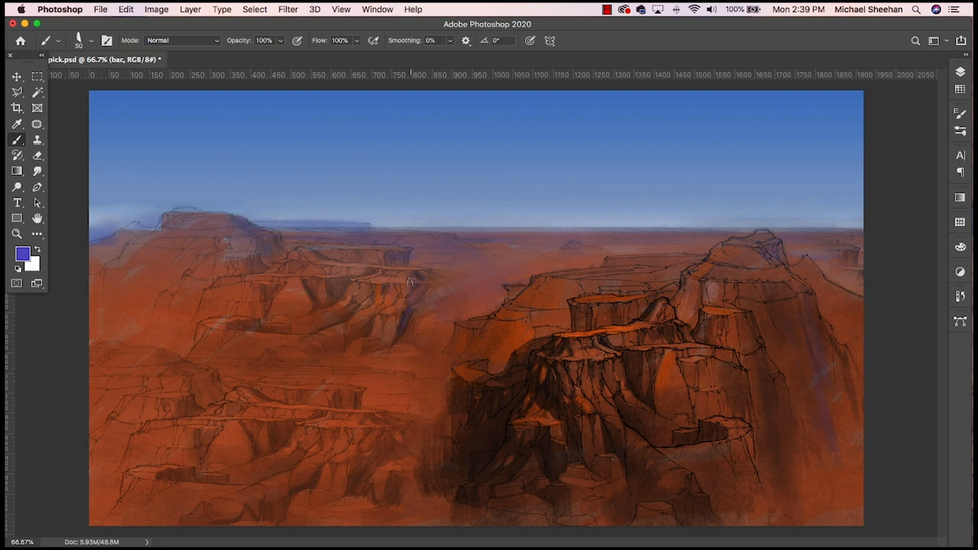
pyautogui.press('[')
pyautogui.press('[')
pyautogui.press('[')
pyautogui.press('[')
pyautogui.click(37, 171)
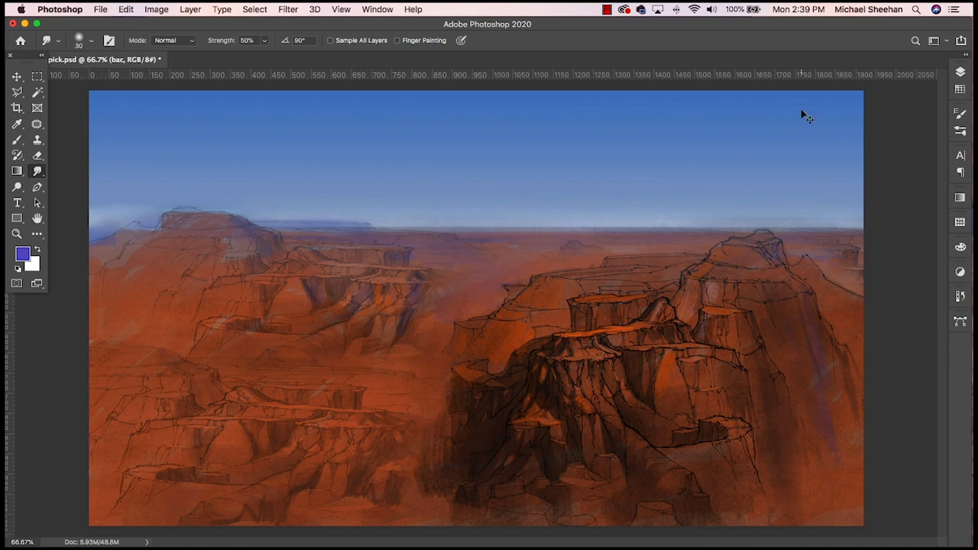
# - Cycle through the blend modes on the bac layer to compare their effect, and set it to Hue
pyautogui.click(960, 72)
pyautogui.click(851, 105)
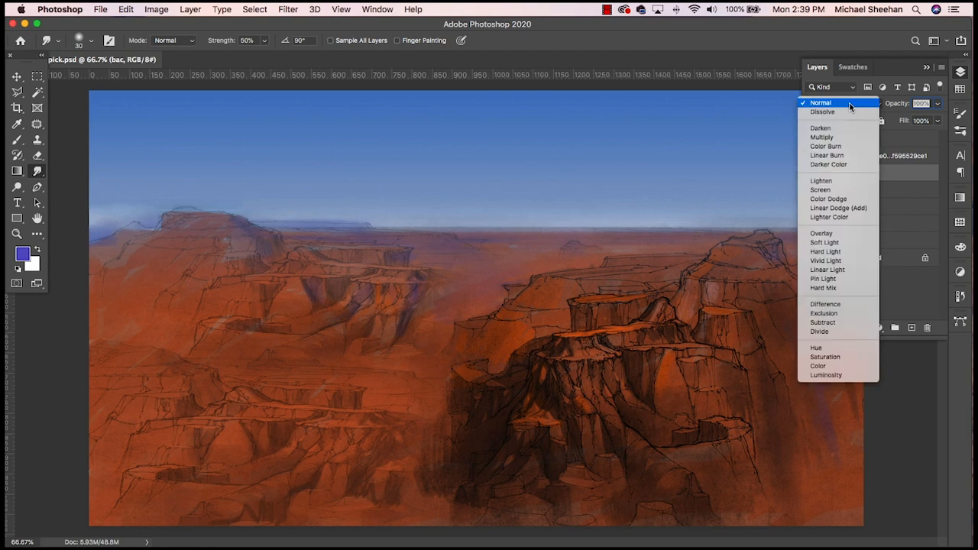
pyautogui.click(850, 106)
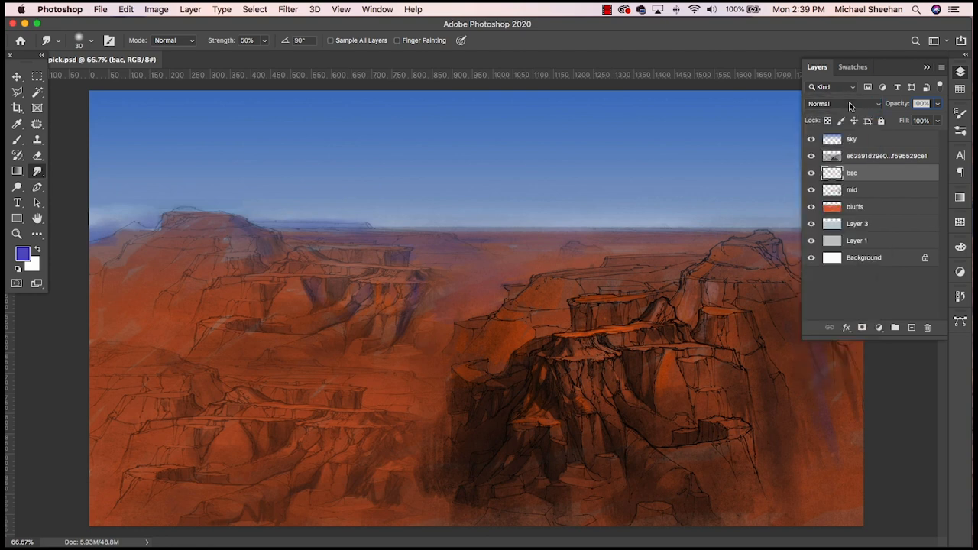
pyautogui.click(18, 78)
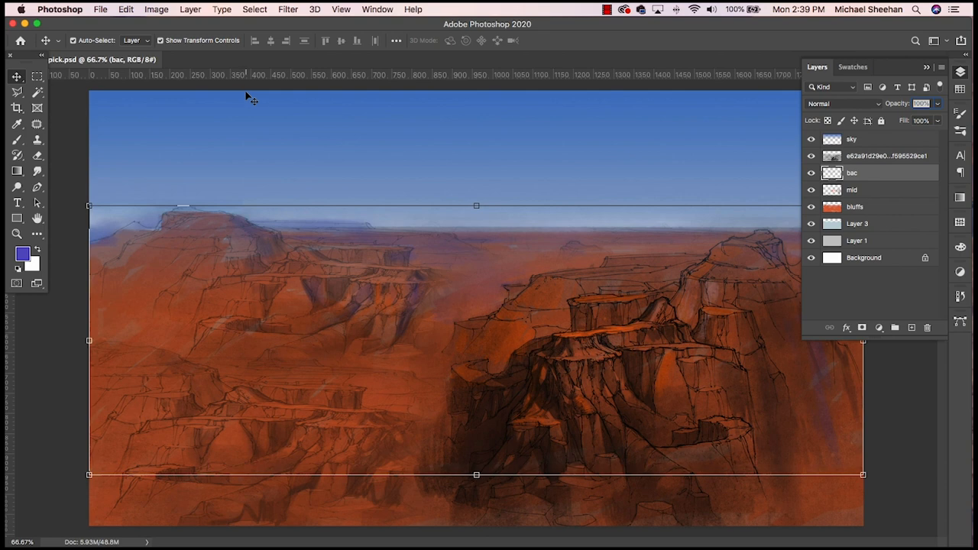
pyautogui.hotkey('shift', '+')
pyautogui.hotkey('shift', '+')
pyautogui.hotkey('shift', '+')
pyautogui.hotkey('shift', '+')
pyautogui.hotkey('shift', '+')
pyautogui.hotkey('shift', '+')
pyautogui.hotkey('shift', '+')
pyautogui.hotkey('shift', '+')
pyautogui.hotkey('shift', '+')
pyautogui.hotkey('shift', '+')
pyautogui.hotkey('shift', '+')
pyautogui.hotkey('shift', '+')
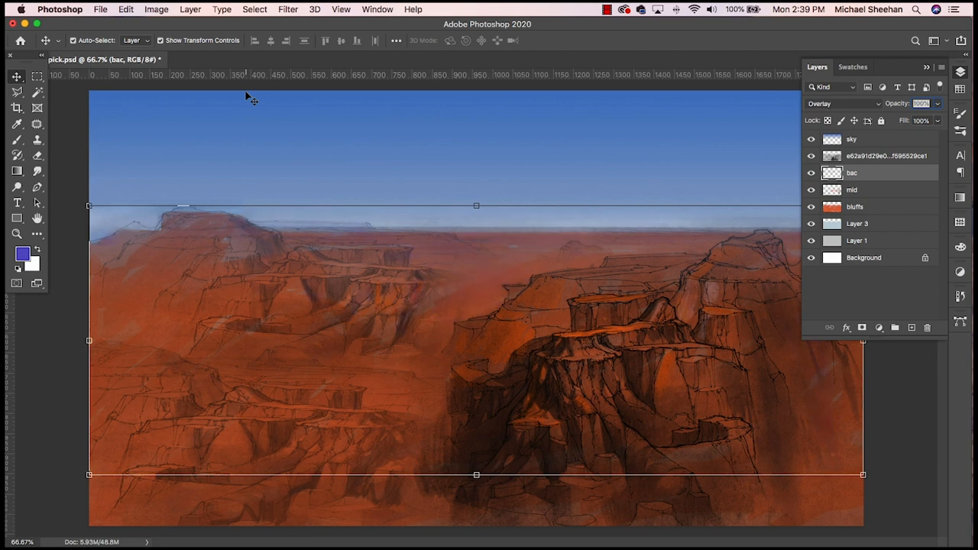
pyautogui.hotkey('shift', '+')
pyautogui.hotkey('shift', '+')
pyautogui.hotkey('shift', '+')
pyautogui.hotkey('shift', '+')
pyautogui.hotkey('shift', '+')
pyautogui.hotkey('shift', '+')
pyautogui.hotkey('shift', '+')
pyautogui.hotkey('shift', '+')
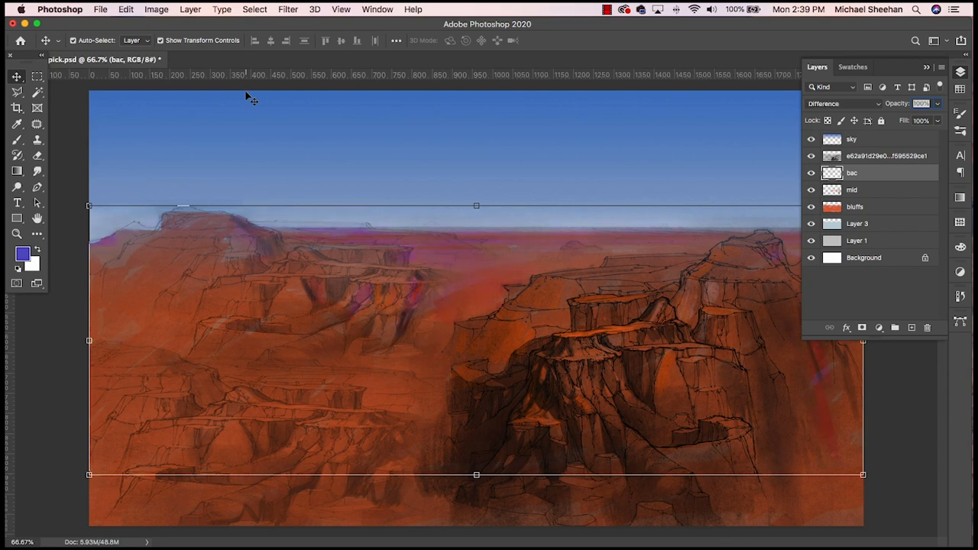
pyautogui.hotkey('shift', '+')
pyautogui.hotkey('shift', '+')
pyautogui.hotkey('shift', '+')
pyautogui.hotkey('shift', '+')
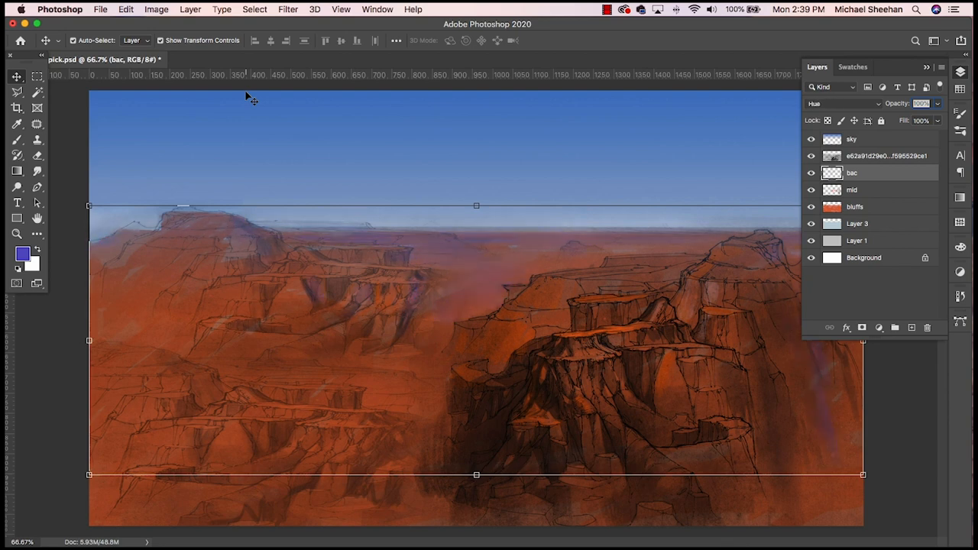
pyautogui.hotkey('shift', '-')
pyautogui.hotkey('shift', '+')
pyautogui.hotkey('shift', '+')
pyautogui.hotkey('shift', '+')
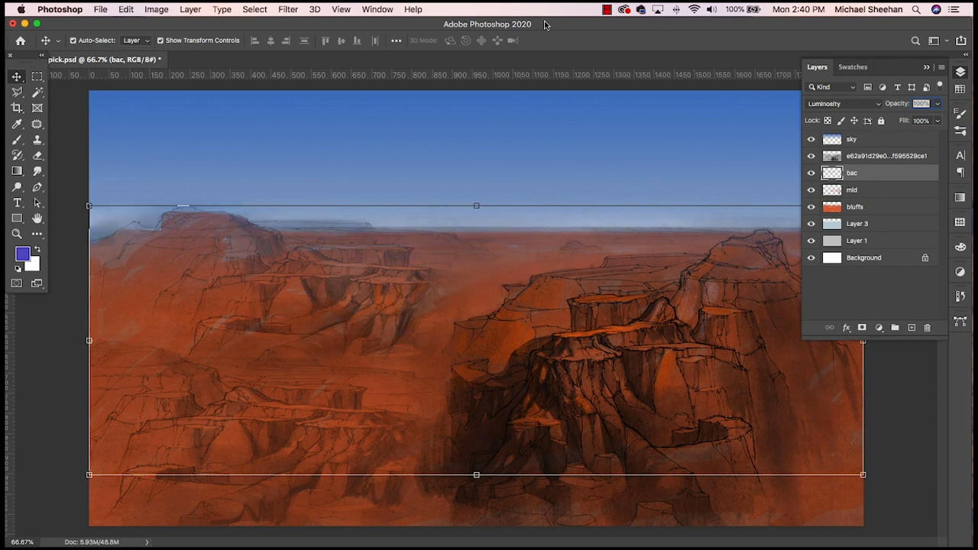
pyautogui.hotkey('shift', '+')
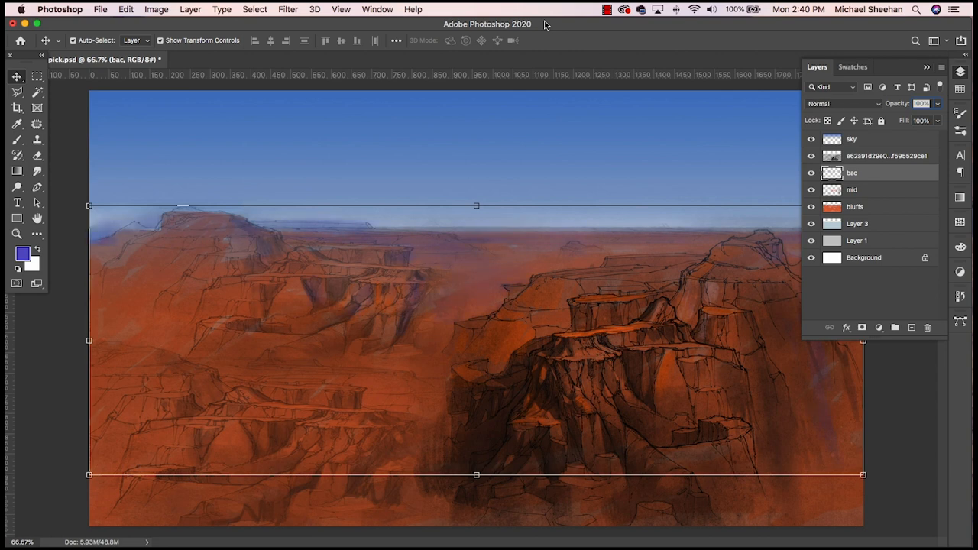
pyautogui.hotkey('shift', '+')
pyautogui.hotkey('shift', '+')
pyautogui.hotkey('shift', '+')
pyautogui.hotkey('shift', '+')
pyautogui.hotkey('shift', '+')
pyautogui.hotkey('shift', '+')
pyautogui.hotkey('shift', '+')
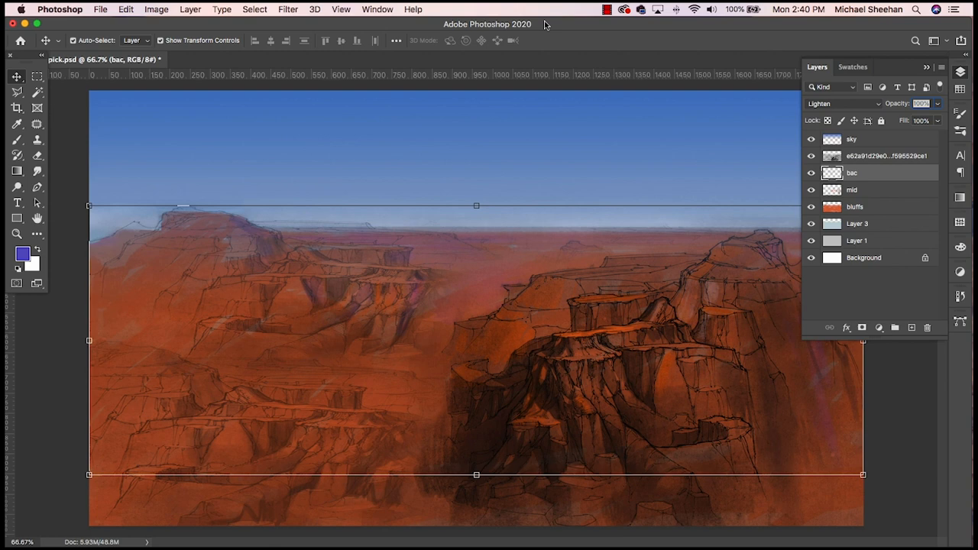
pyautogui.hotkey('shift', '+')
pyautogui.hotkey('shift', '-')
pyautogui.hotkey('shift', '-')
pyautogui.hotkey('shift', '-')
pyautogui.hotkey('shift', '-')
pyautogui.hotkey('shift', '-')
pyautogui.hotkey('shift', '-')
pyautogui.hotkey('shift', '-')
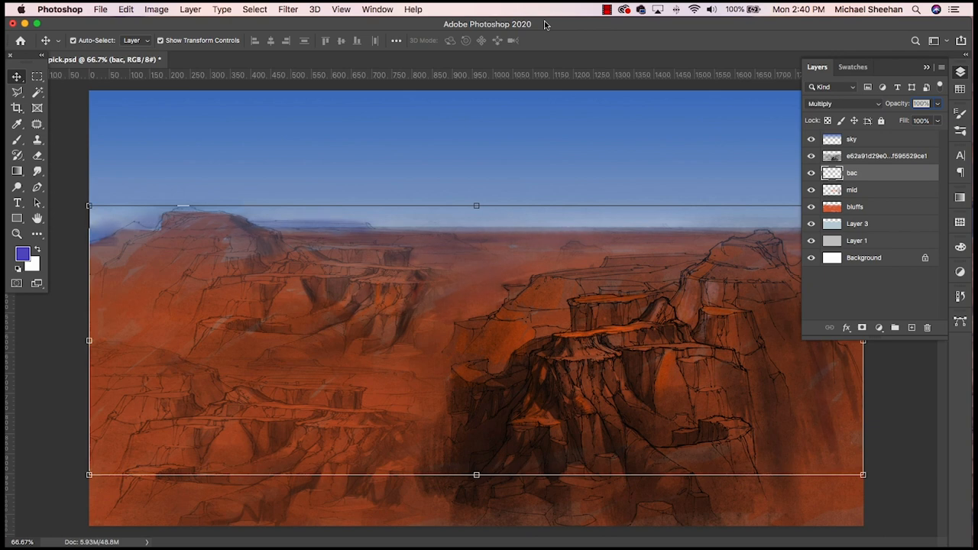
pyautogui.hotkey('shift', '-')
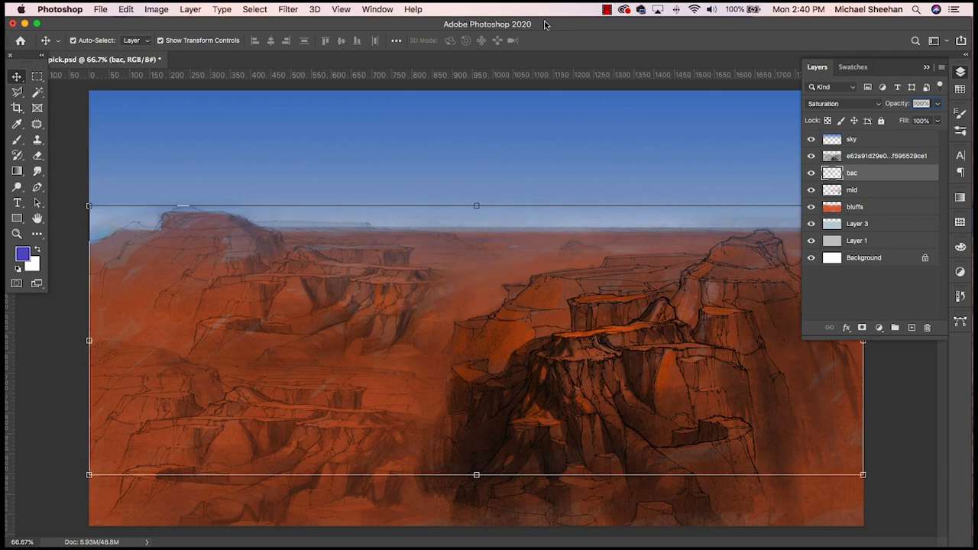
pyautogui.hotkey('shift', '-')
pyautogui.hotkey('shift', '-')
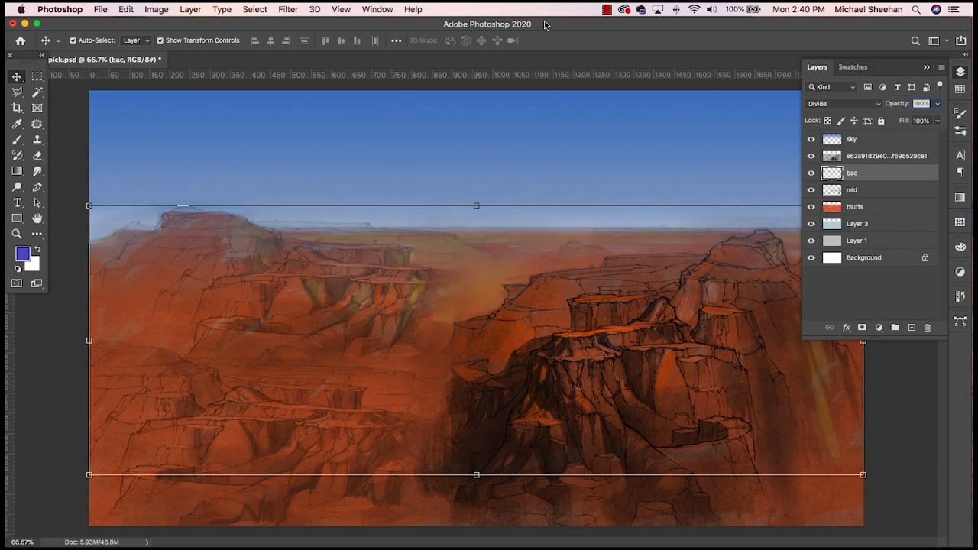
pyautogui.hotkey('shift', '+')
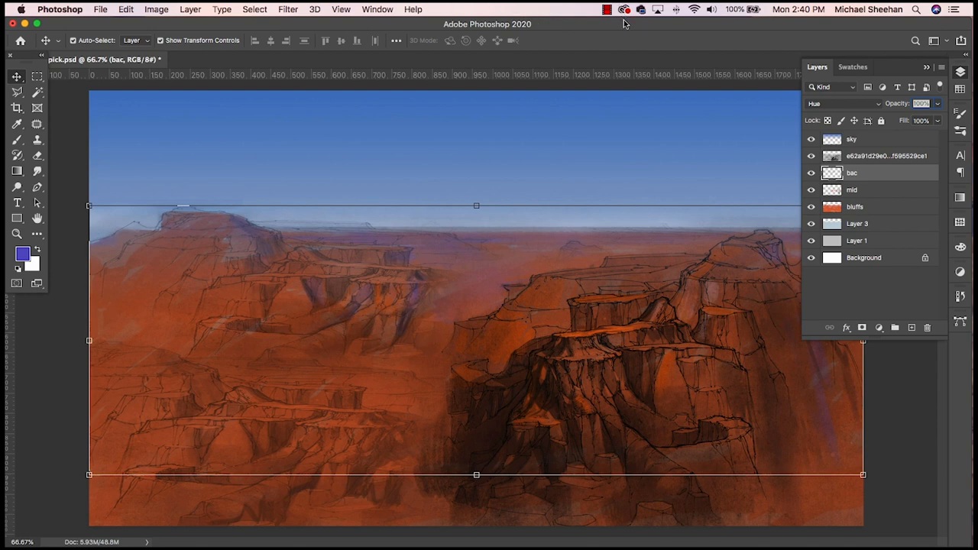
# - Deselect the bac layer, collapse the layer list and save the file
pyautogui.click(921, 437)
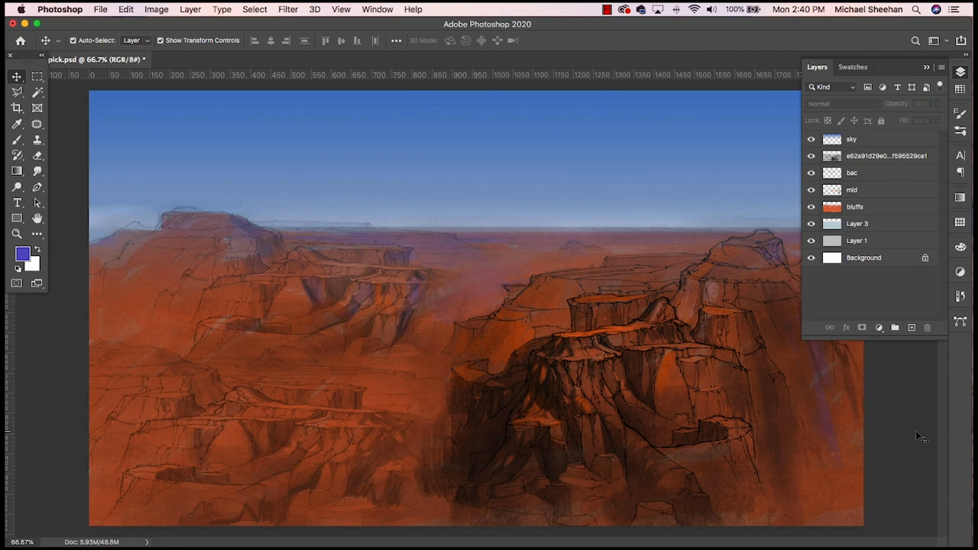
pyautogui.click(958, 70)
pyautogui.press('cmd+s')
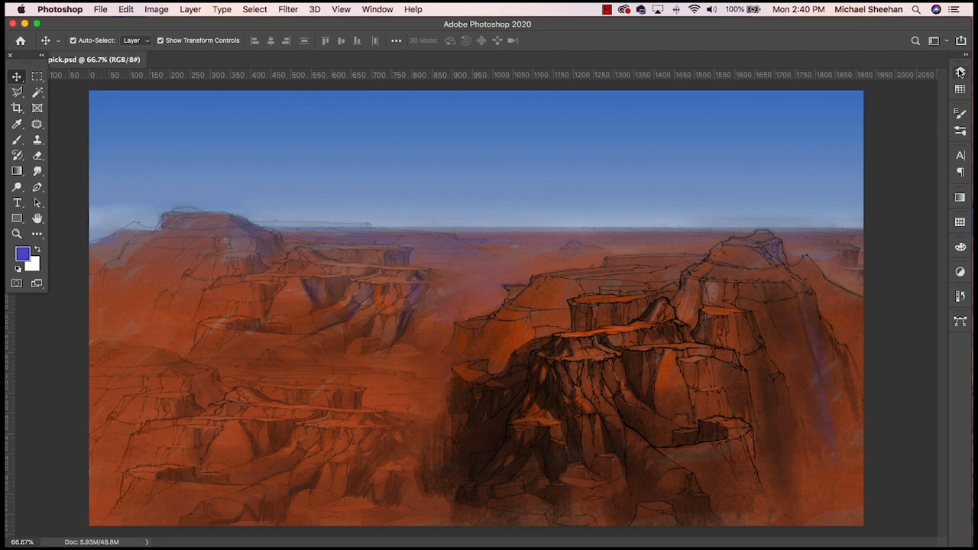
pyautogui.press('super')
pyautogui.press('super')
pyautogui.press('super')
pyautogui.press('super+Tab')
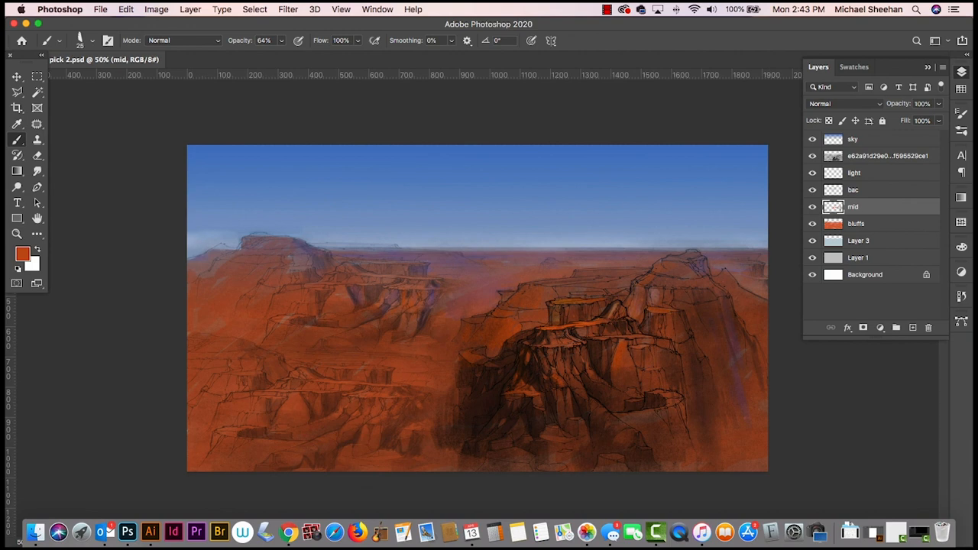
pyautogui.hotkey('ctrl', 'Tab')
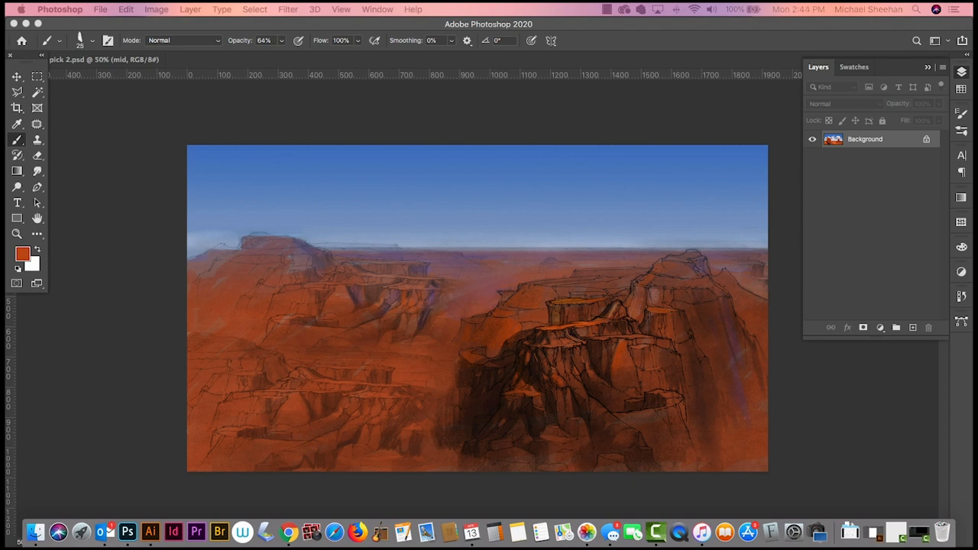
pyautogui.click(572, 24)
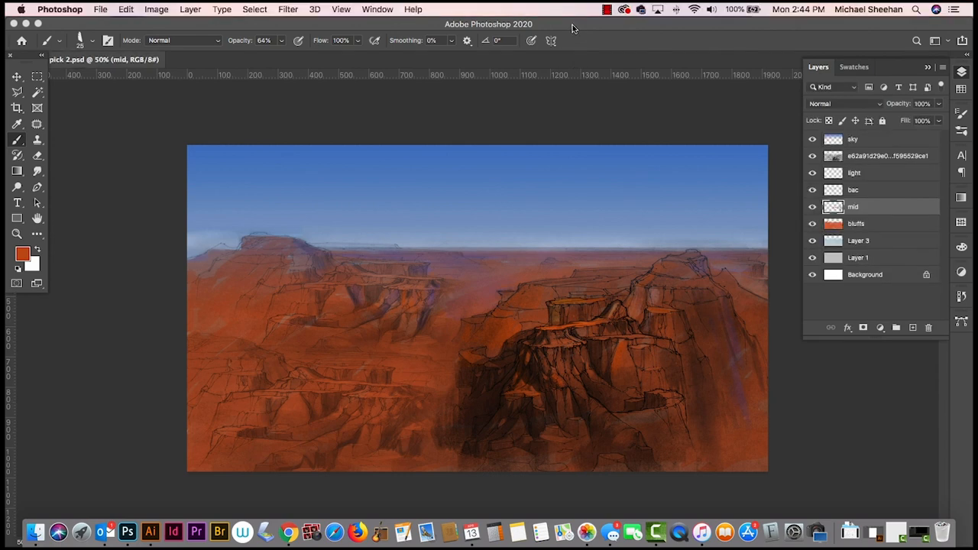
# - Merge the light, bac, mid and bluffs layers into a single layer and toggle its visibility to check it
pyautogui.press('super+equal')
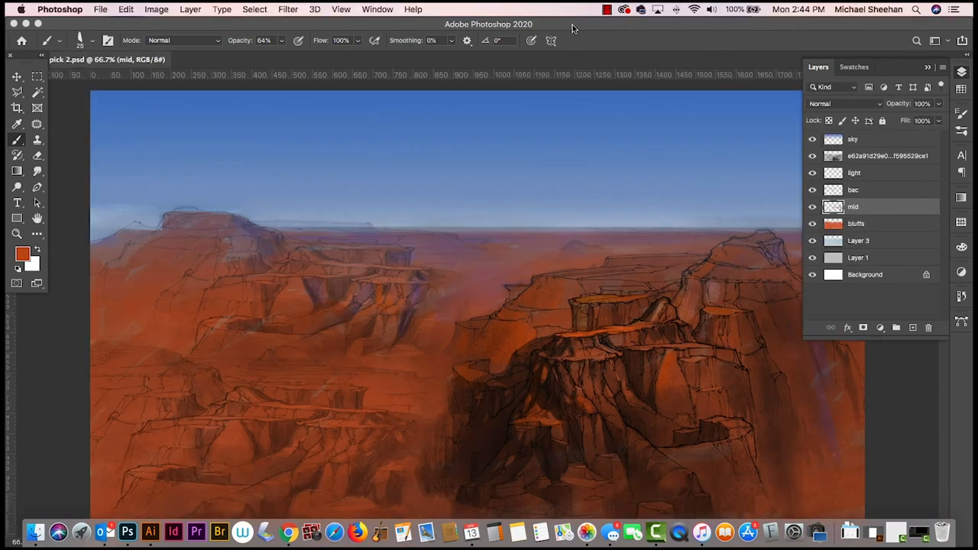
pyautogui.click(890, 173)
pyautogui.click(889, 208)
pyautogui.click(882, 224)
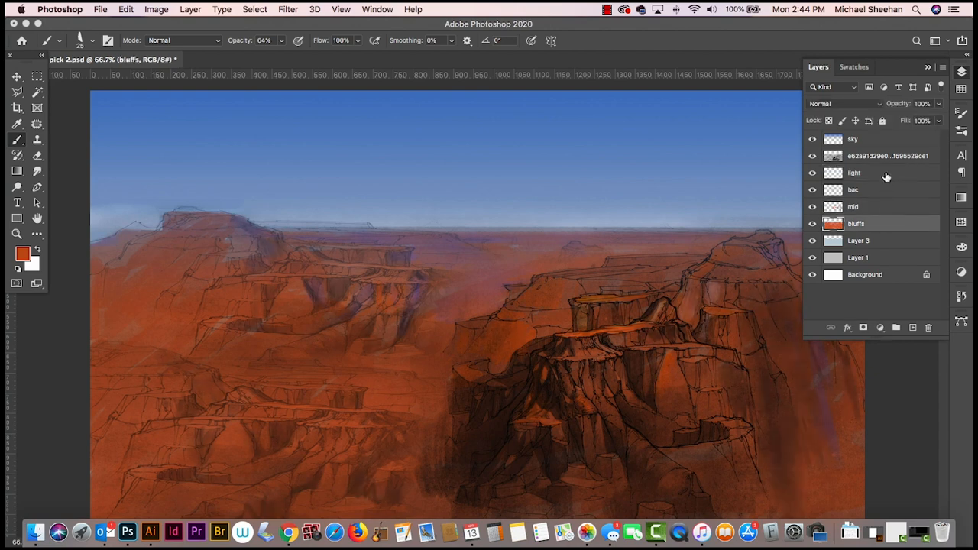
pyautogui.keyDown('shift'); pyautogui.click(887, 176); pyautogui.keyUp('shift')
pyautogui.press('super+e')
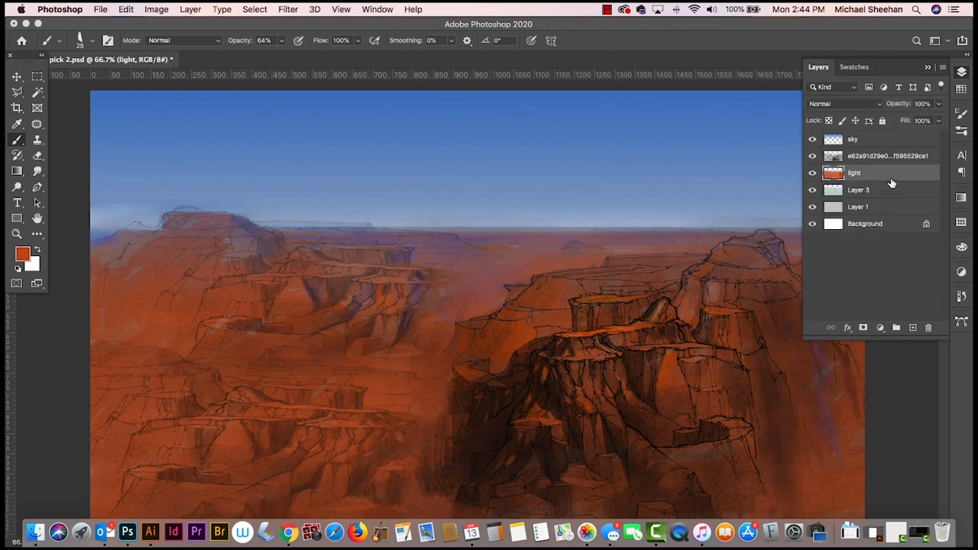
pyautogui.click(813, 174)
pyautogui.click(813, 174)
# - Set the brush's painting mode to Color Dodge while leaving the light layer's blend mode at Normal
pyautogui.click(845, 105)
pyautogui.click(847, 105)
pyautogui.click(217, 42)
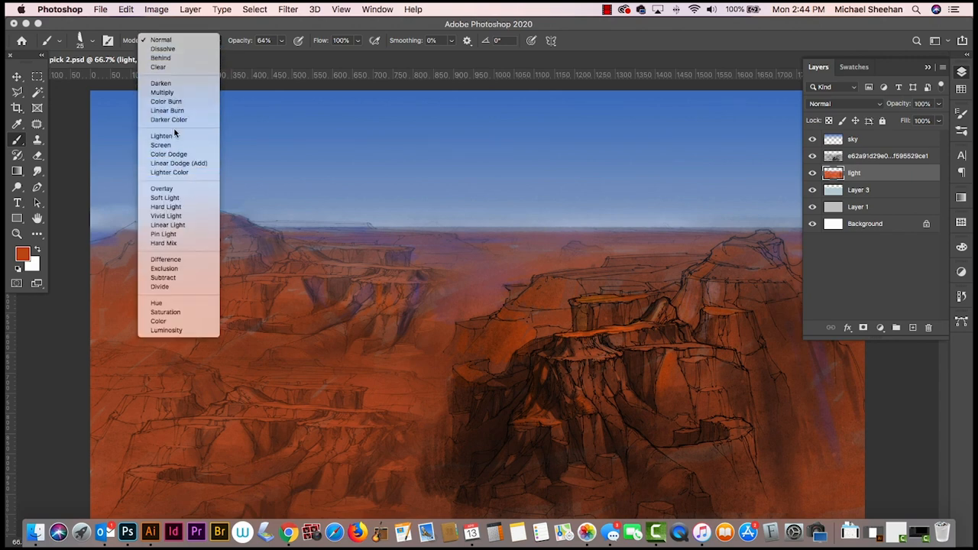
pyautogui.click(180, 155)
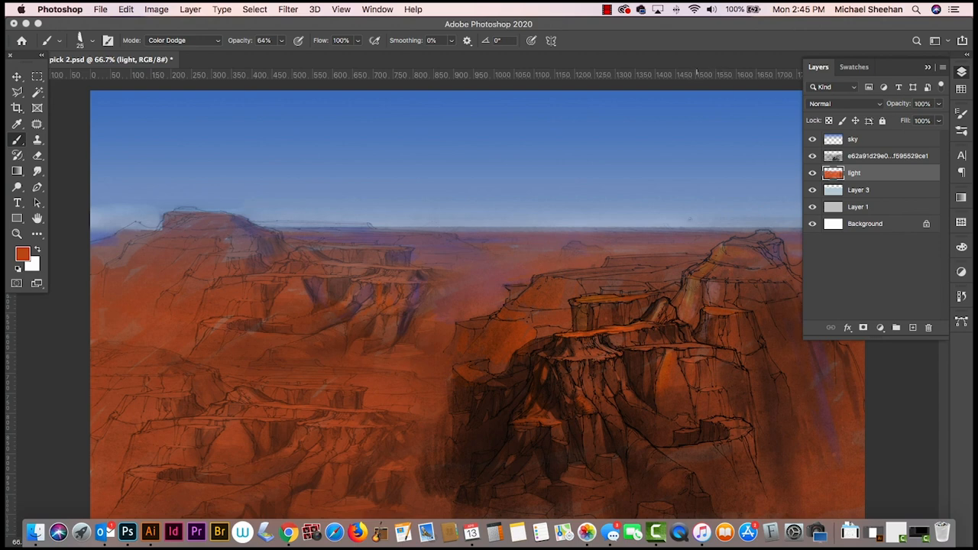
# - Brush orange Color Dodge highlights onto the mesa tops and ledges of the main cliffs and left bluffs, undoing one stroke
pyautogui.moveTo(589, 299); pyautogui.dragTo(640, 293)
pyautogui.press('super+z')
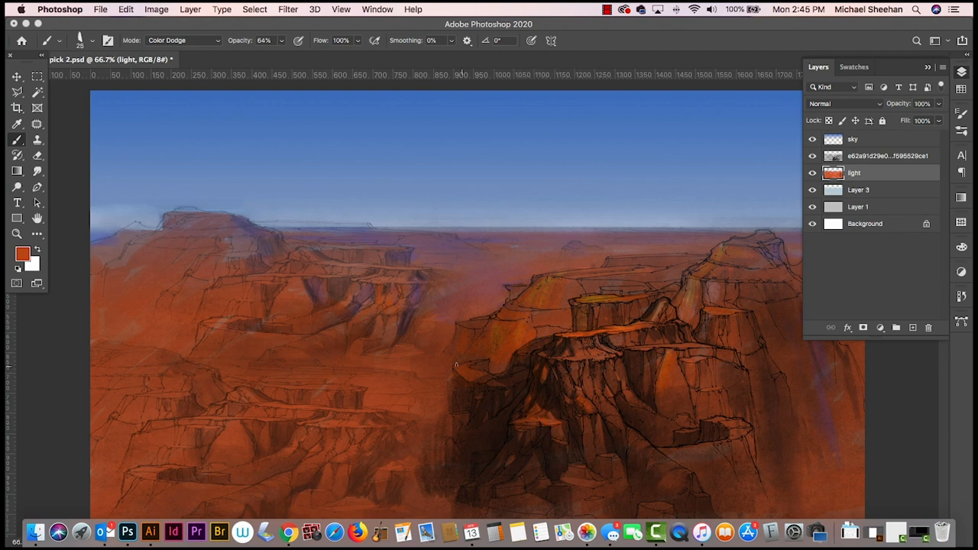
pyautogui.moveTo(341, 409); pyautogui.dragTo(376, 411)
pyautogui.moveTo(310, 403); pyautogui.dragTo(293, 398)
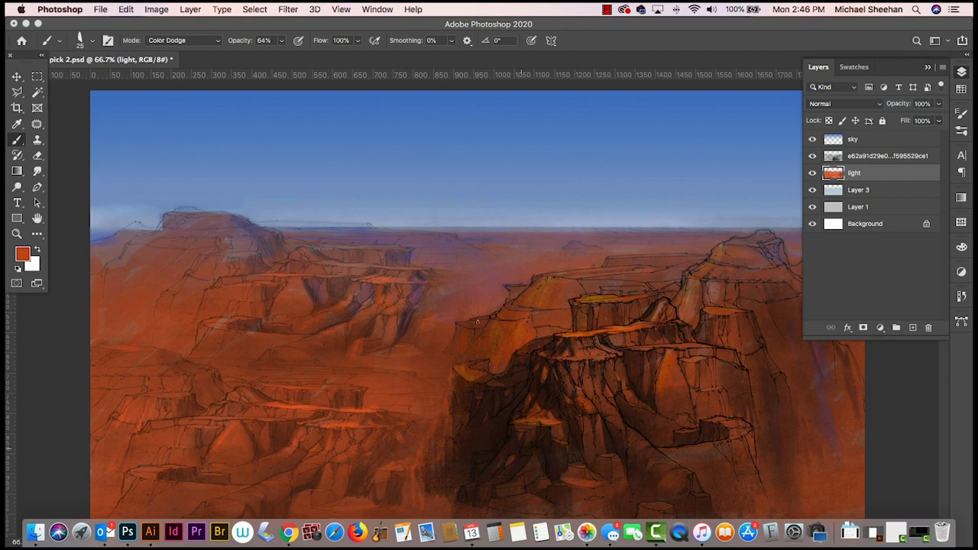
# - Sample a dark brown from the main cliff's shadow and set the brush's painting mode to Normal
pyautogui.keyDown('alt'); pyautogui.click(479, 420); pyautogui.keyUp('alt')
pyautogui.click(219, 42)
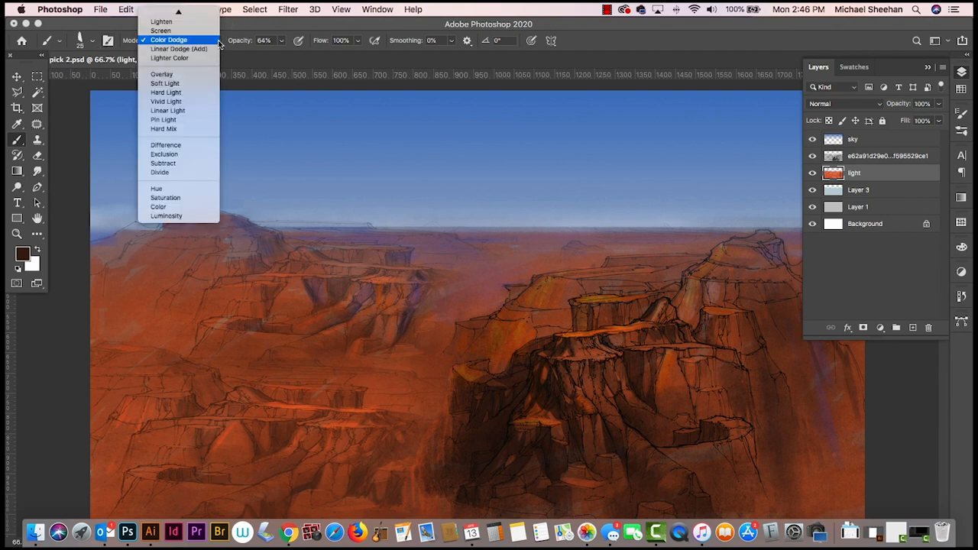
pyautogui.click(197, 14)
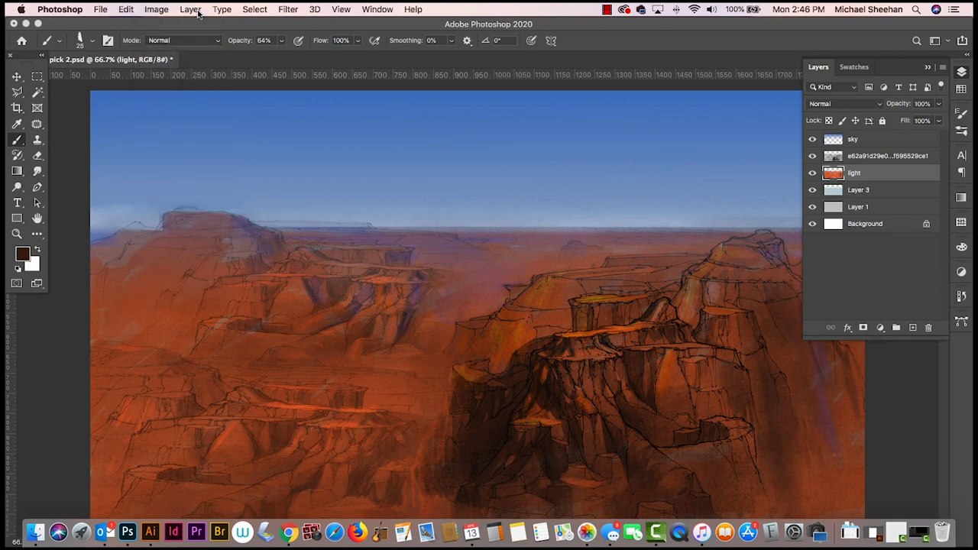
pyautogui.click(961, 71)
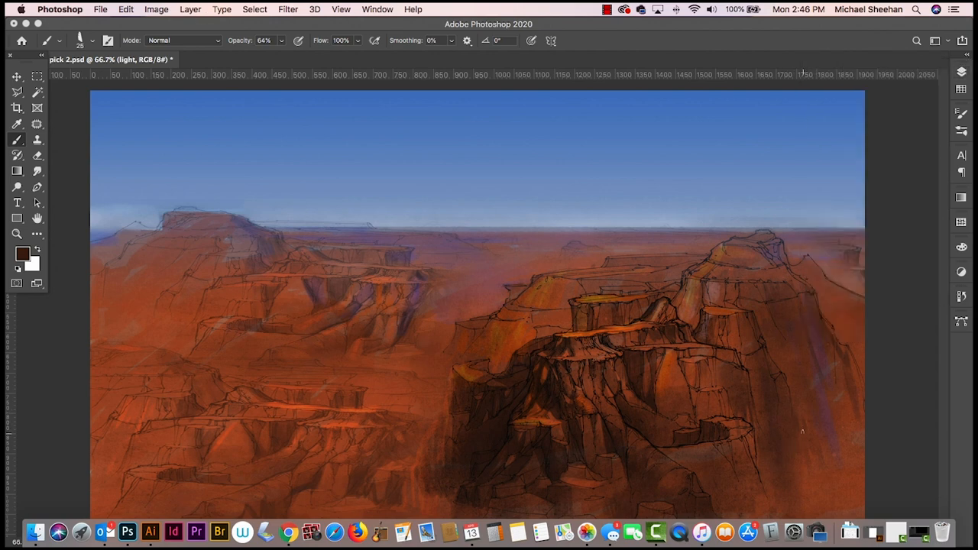
pyautogui.click(963, 72)
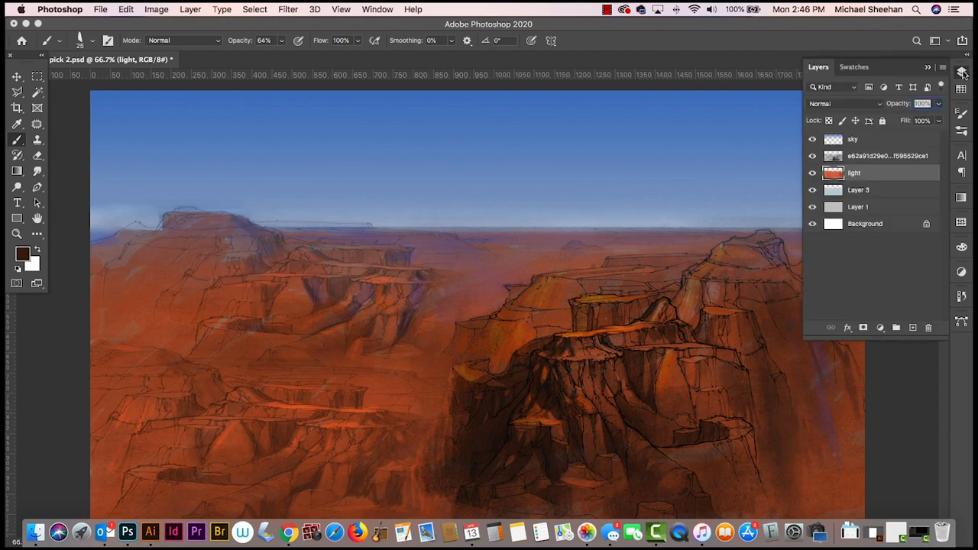
pyautogui.click(962, 73)
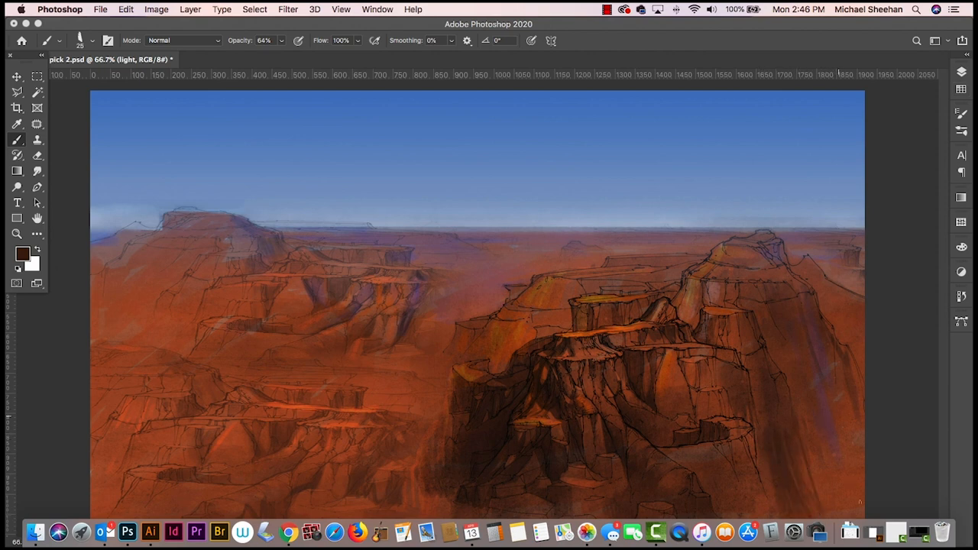
# - Brush dark brown vertical shadow strokes down the lower slopes at the right side of the main cliff on the light layer
pyautogui.moveTo(834, 402); pyautogui.dragTo(856, 497)
pyautogui.moveTo(848, 403)
pyautogui.mouseDown()
pyautogui.moveTo(863, 489)
pyautogui.moveTo(863, 465)
pyautogui.mouseUp()
pyautogui.moveTo(820, 441)
pyautogui.mouseDown()
pyautogui.moveTo(834, 504)
pyautogui.moveTo(825, 504)
pyautogui.mouseUp()
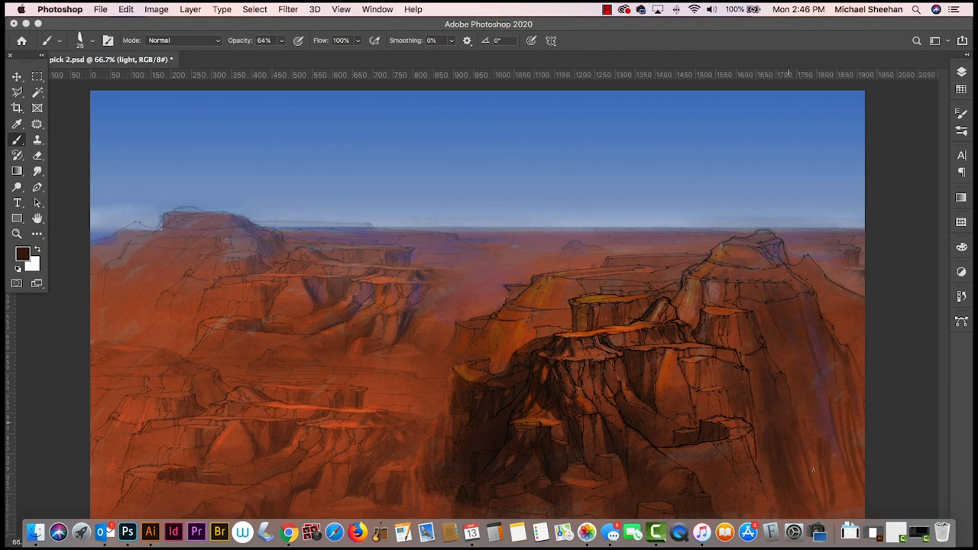
pyautogui.moveTo(810, 408); pyautogui.dragTo(806, 482)
pyautogui.moveTo(812, 451); pyautogui.dragTo(817, 506)
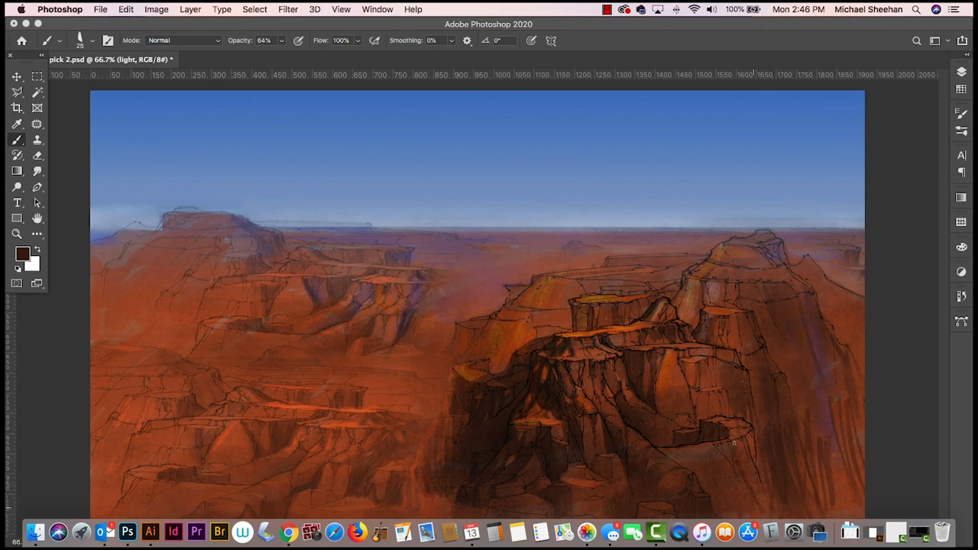
pyautogui.moveTo(734, 445)
pyautogui.mouseDown()
pyautogui.moveTo(752, 506)
pyautogui.moveTo(766, 507)
pyautogui.mouseUp()
pyautogui.moveTo(725, 467); pyautogui.dragTo(731, 512)
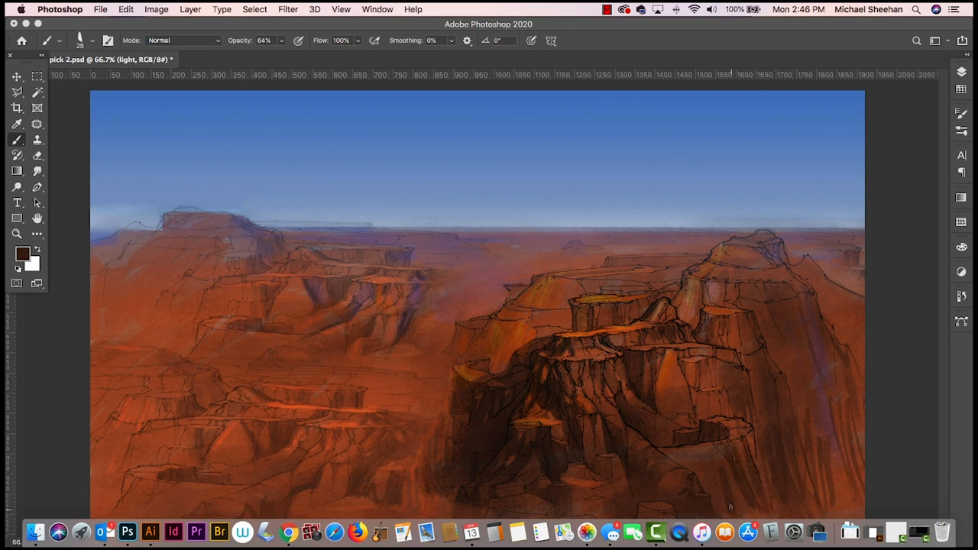
# - Smudge the dark strokes into the right-hand slope, adding more shadow near the far right ridge and blending it in
pyautogui.click(38, 172)
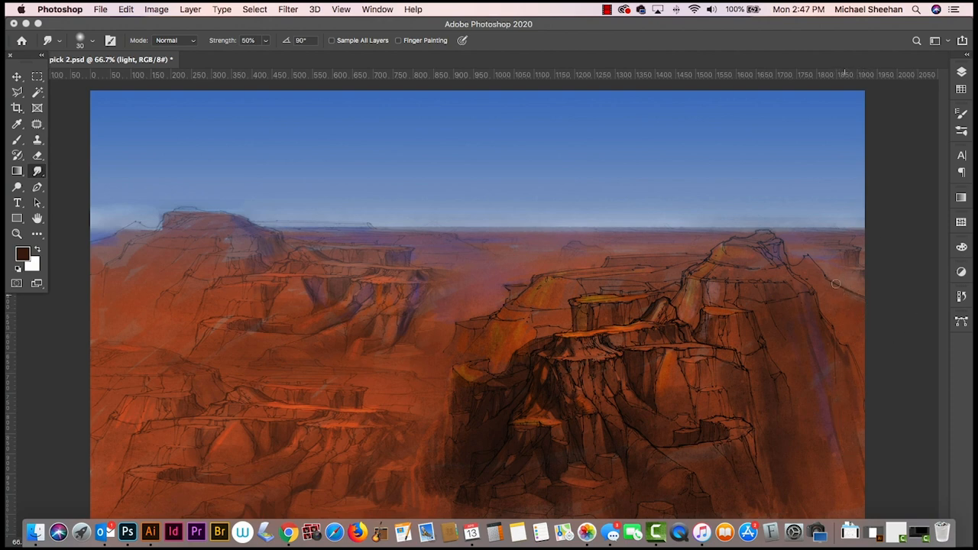
pyautogui.press('b')
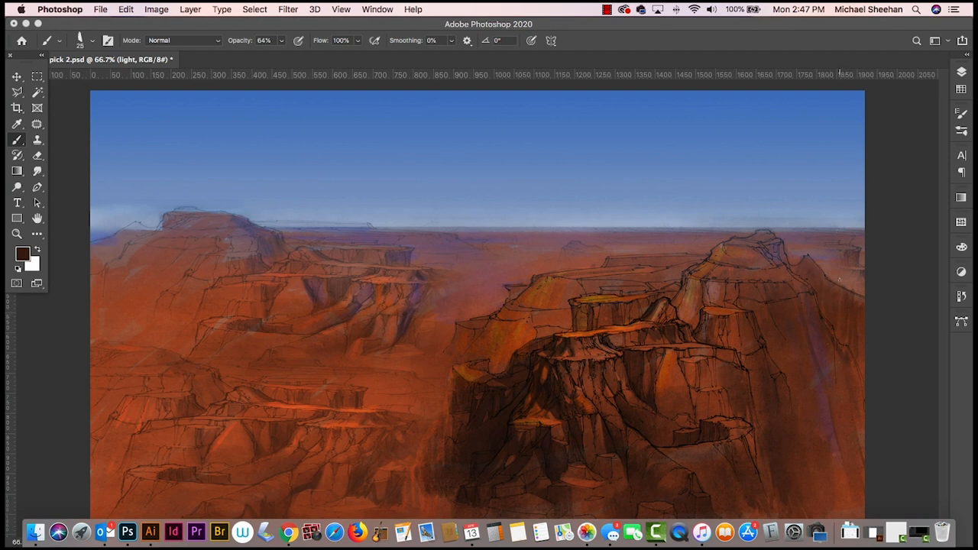
pyautogui.click(39, 173)
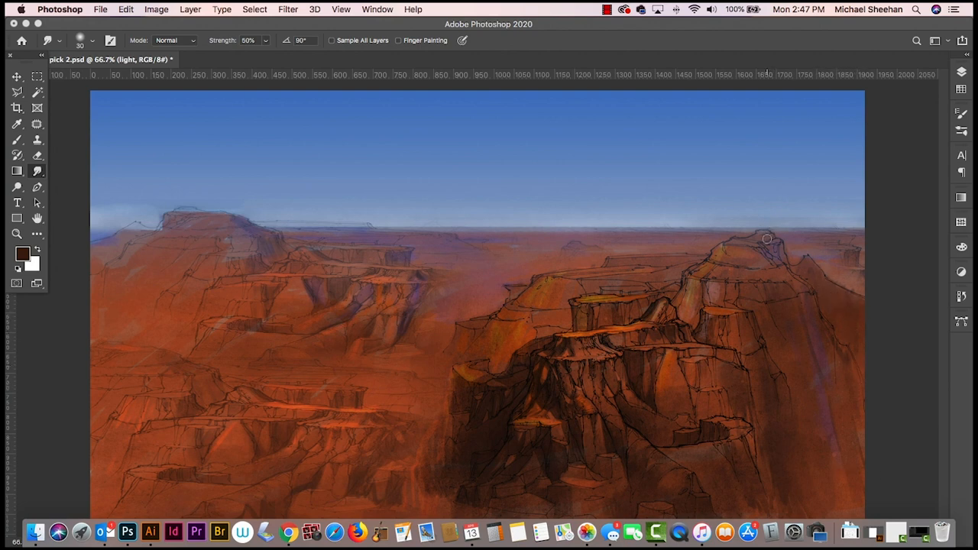
pyautogui.press('b')
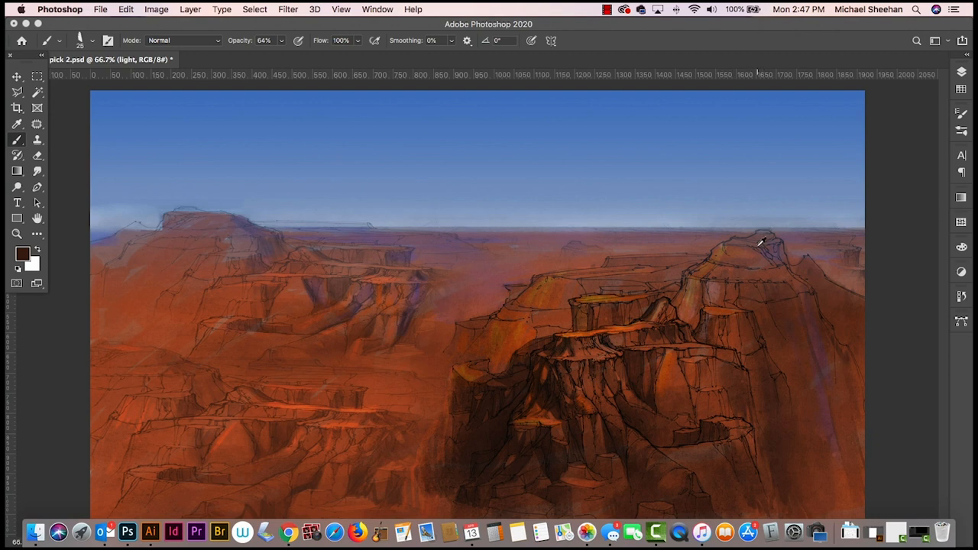
# - Toggle the merged sketch layer's visibility to compare the painting with and without its linework
pyautogui.keyDown('alt'); pyautogui.click(626, 328); pyautogui.keyUp('alt')
pyautogui.click(961, 71)
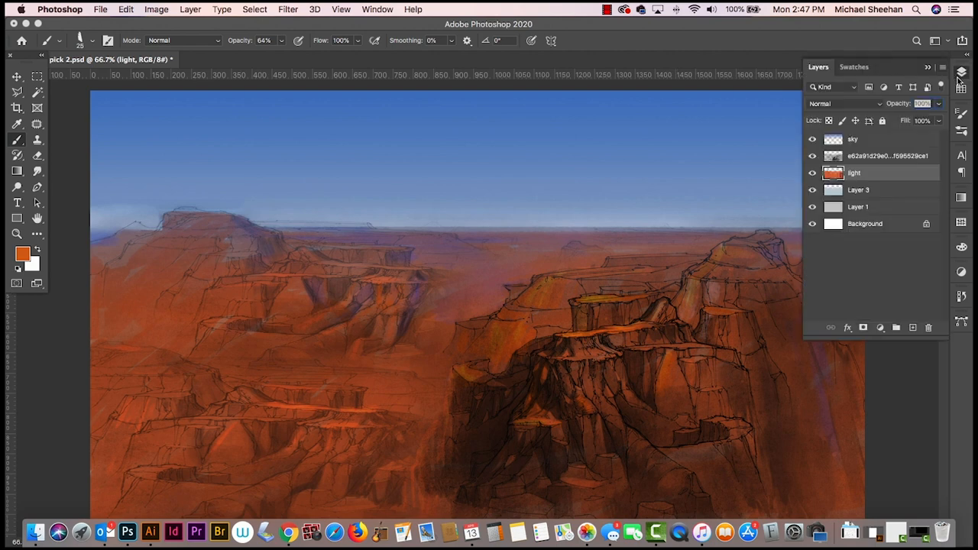
pyautogui.click(901, 142)
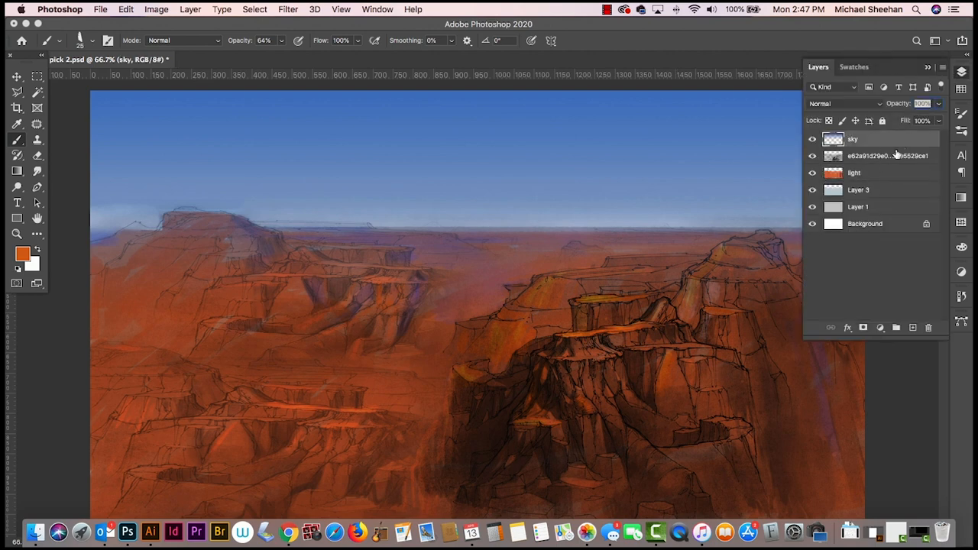
pyautogui.click(813, 156)
pyautogui.click(813, 157)
pyautogui.click(813, 157)
pyautogui.click(813, 156)
# - Add a new layer directly above the merged sketch layer and name it over
pyautogui.click(880, 157)
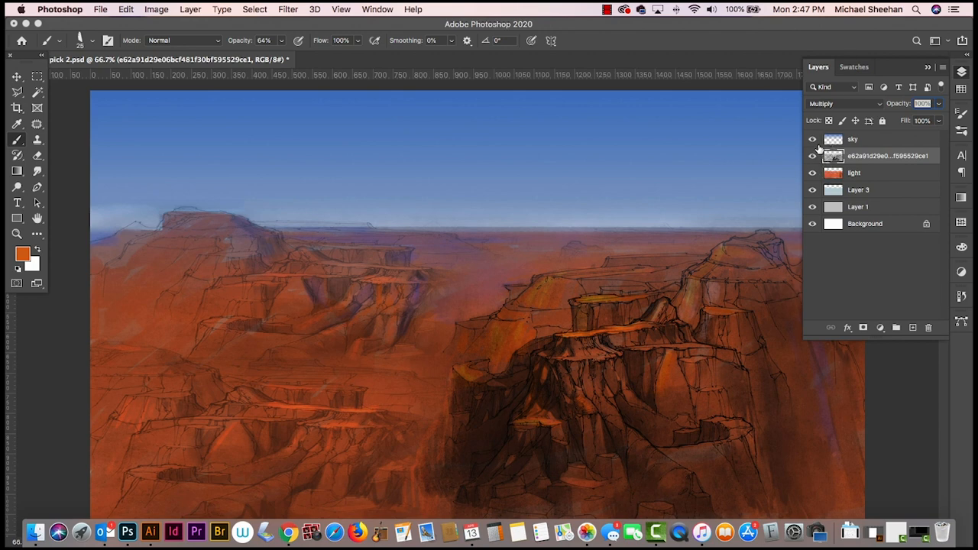
pyautogui.click(813, 156)
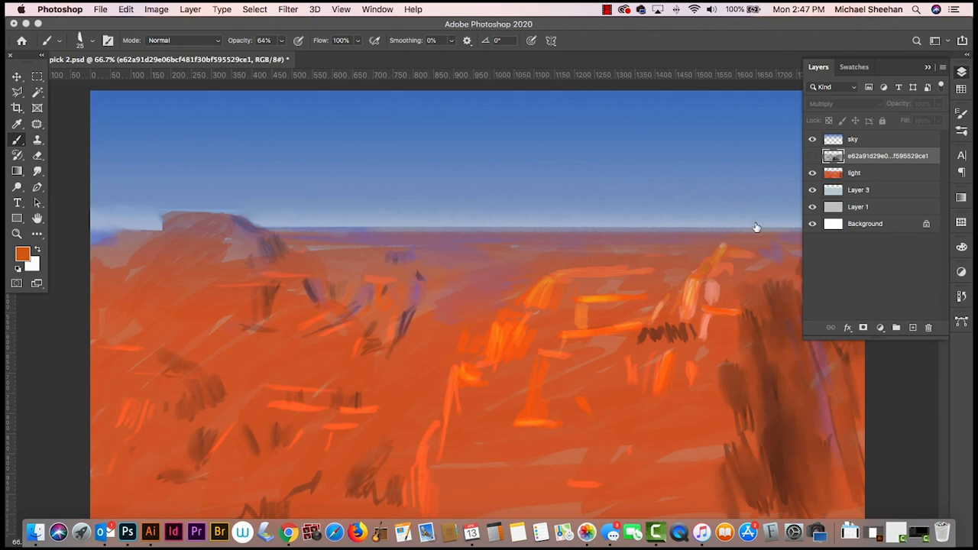
pyautogui.click(813, 156)
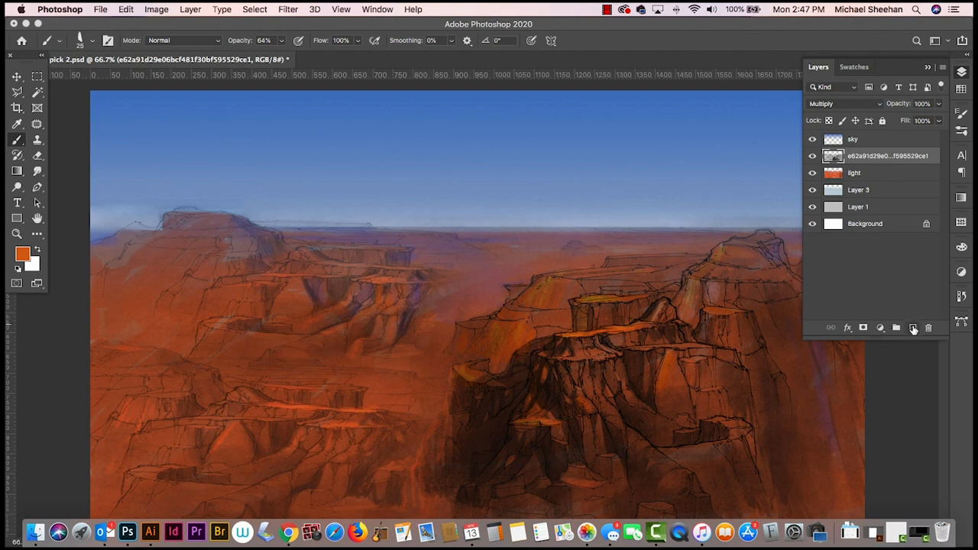
pyautogui.click(913, 329)
pyautogui.doubleClick(862, 156)
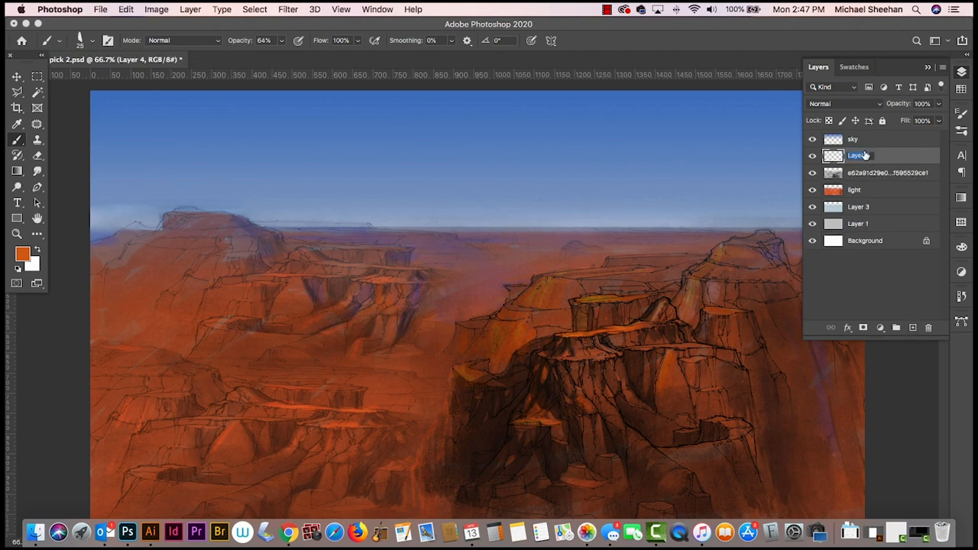
pyautogui.write('over')
pyautogui.press('Return')
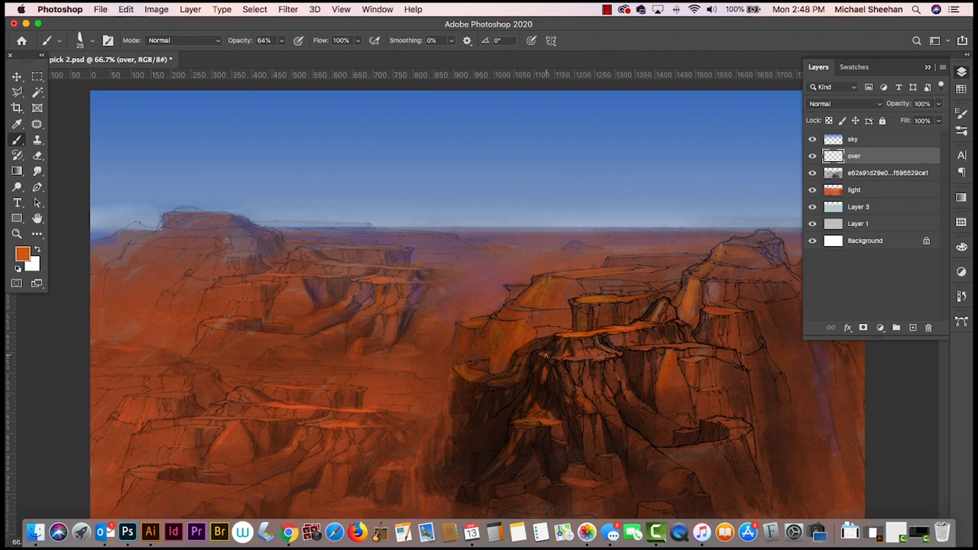
# - On the light layer, brush sampled dark brown shadows around the lower left foot and edge of the main cliff
pyautogui.click(886, 174)
pyautogui.click(887, 189)
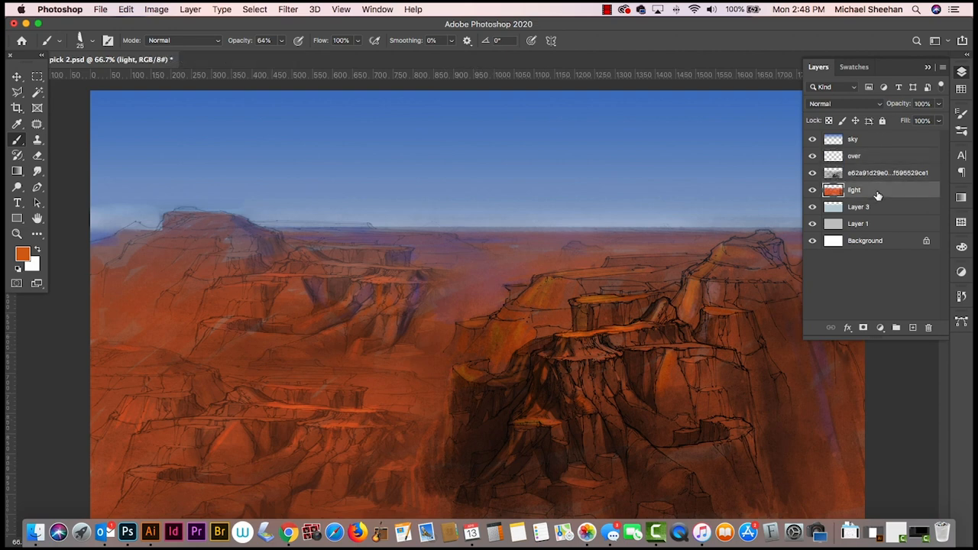
pyautogui.keyDown('alt'); pyautogui.click(486, 427); pyautogui.keyUp('alt')
pyautogui.moveTo(437, 474)
pyautogui.mouseDown()
pyautogui.moveTo(444, 437)
pyautogui.moveTo(410, 507)
pyautogui.mouseUp()
pyautogui.moveTo(417, 461); pyautogui.dragTo(407, 517)
pyautogui.moveTo(425, 463)
pyautogui.mouseDown()
pyautogui.moveTo(418, 513)
pyautogui.moveTo(430, 452)
pyautogui.moveTo(432, 509)
pyautogui.moveTo(436, 490)
pyautogui.moveTo(439, 506)
pyautogui.mouseUp()
pyautogui.moveTo(410, 464)
pyautogui.mouseDown()
pyautogui.moveTo(379, 508)
pyautogui.moveTo(379, 489)
pyautogui.moveTo(375, 527)
pyautogui.mouseUp()
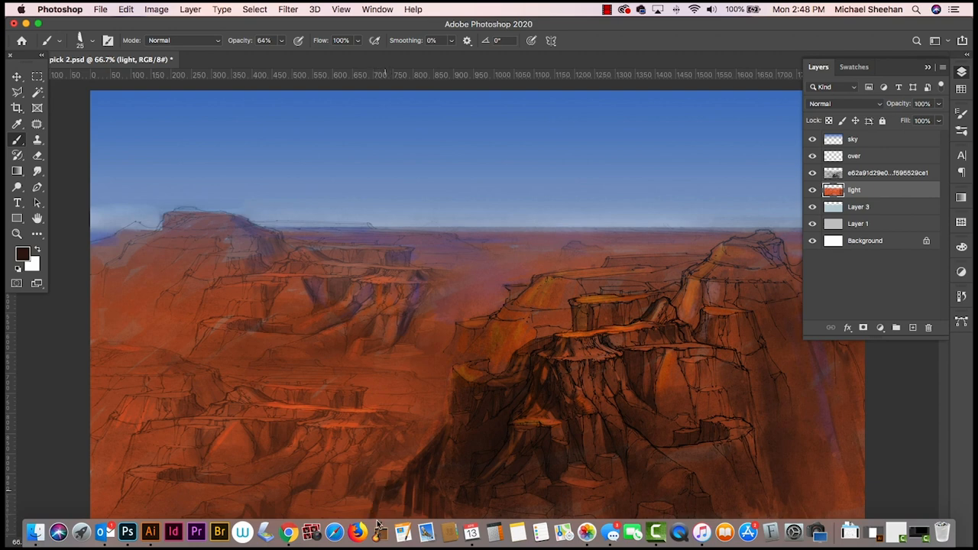
pyautogui.moveTo(384, 491)
pyautogui.mouseDown()
pyautogui.moveTo(378, 530)
pyautogui.moveTo(408, 514)
pyautogui.mouseUp()
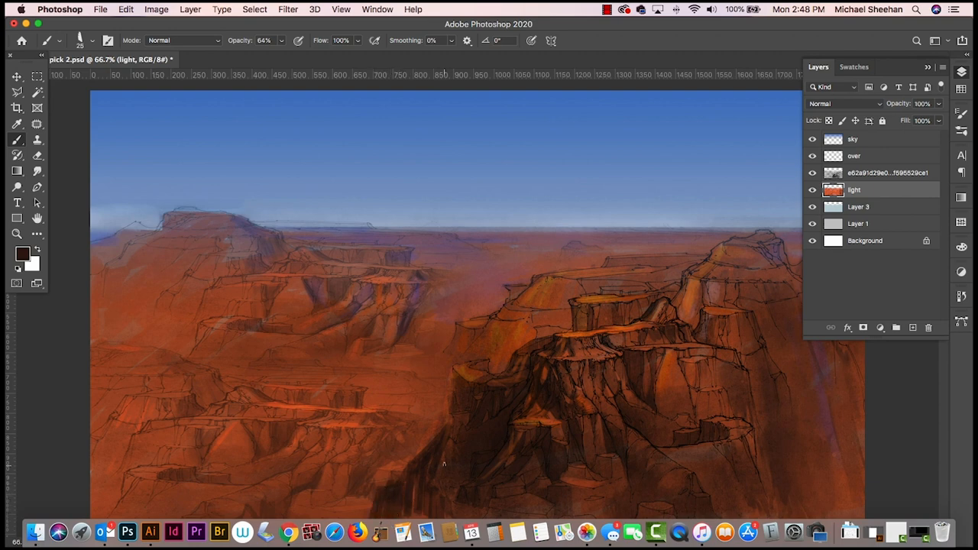
pyautogui.moveTo(436, 437)
pyautogui.mouseDown()
pyautogui.moveTo(443, 415)
pyautogui.moveTo(436, 435)
pyautogui.mouseUp()
pyautogui.moveTo(483, 360); pyautogui.dragTo(485, 364)
pyautogui.keyDown('alt'); pyautogui.click(586, 394); pyautogui.keyUp('alt')
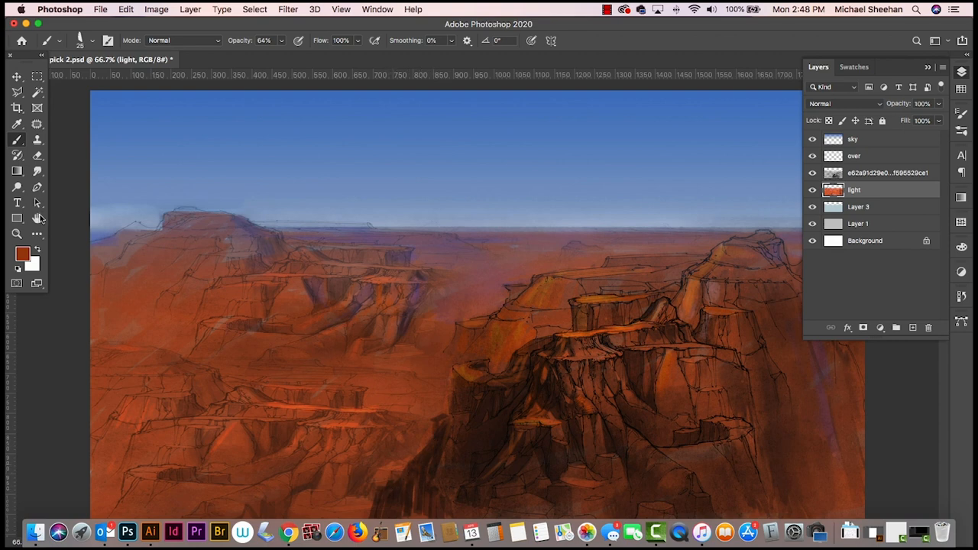
# - Set up the Smudge tool with the Impressionist Blender 2 brush and reduce its size to 20 px
pyautogui.click(44, 172)
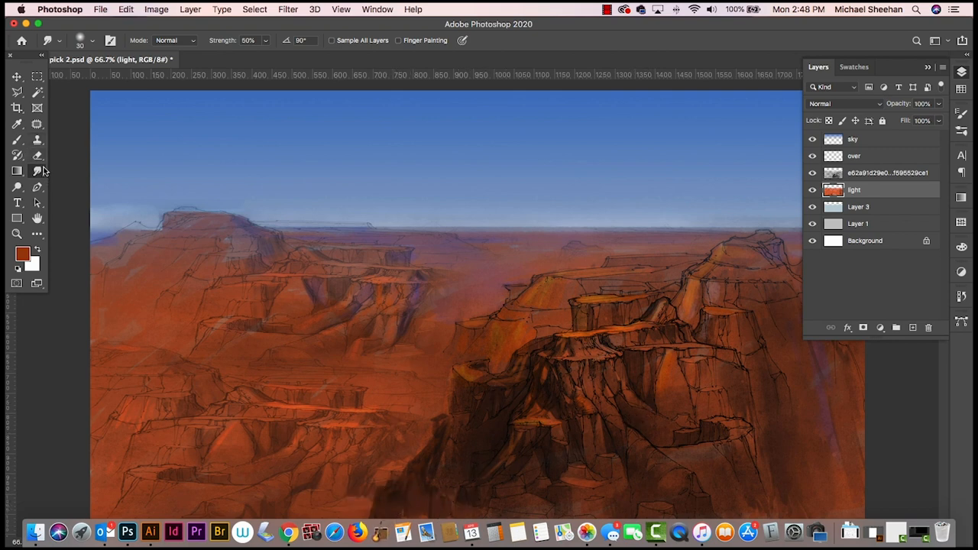
pyautogui.click(62, 44)
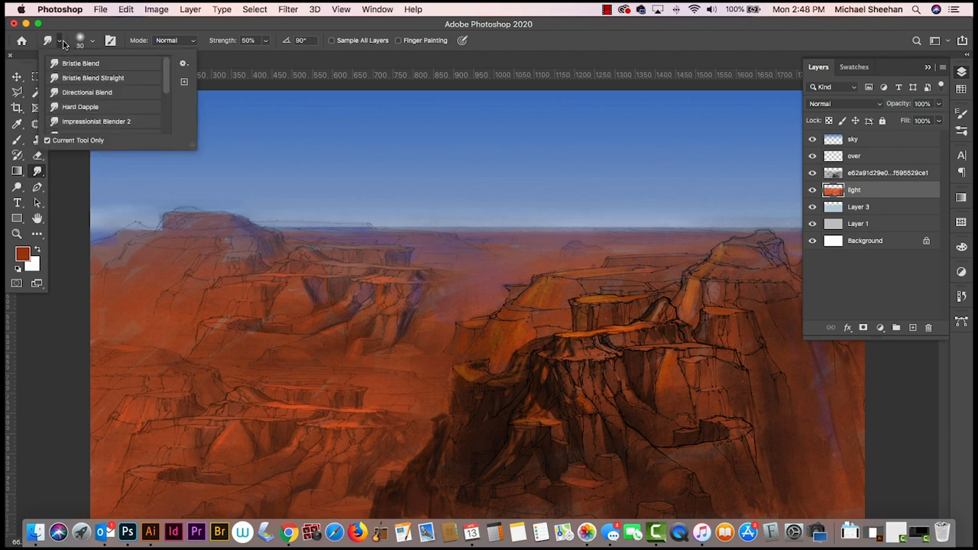
pyautogui.click(62, 44)
pyautogui.click(91, 41)
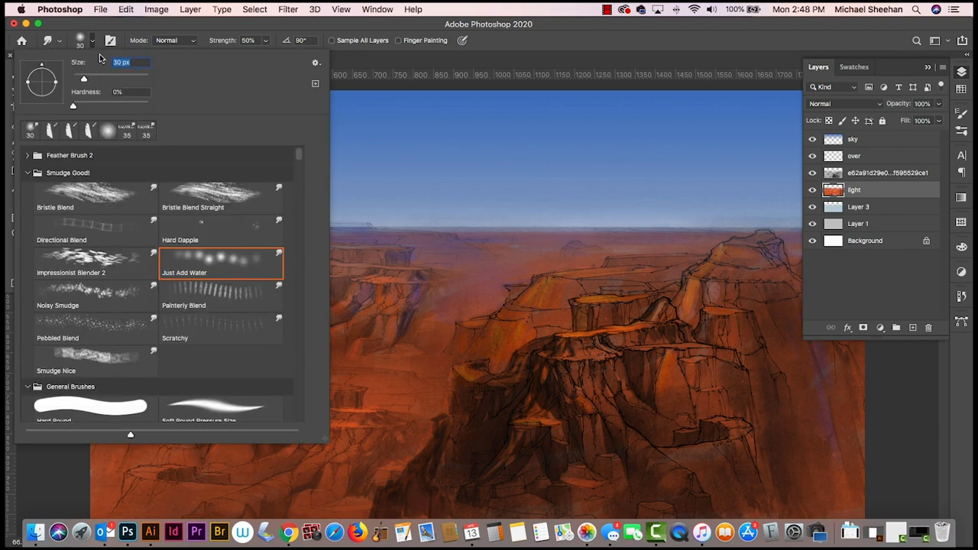
pyautogui.click(133, 256)
pyautogui.click(322, 28)
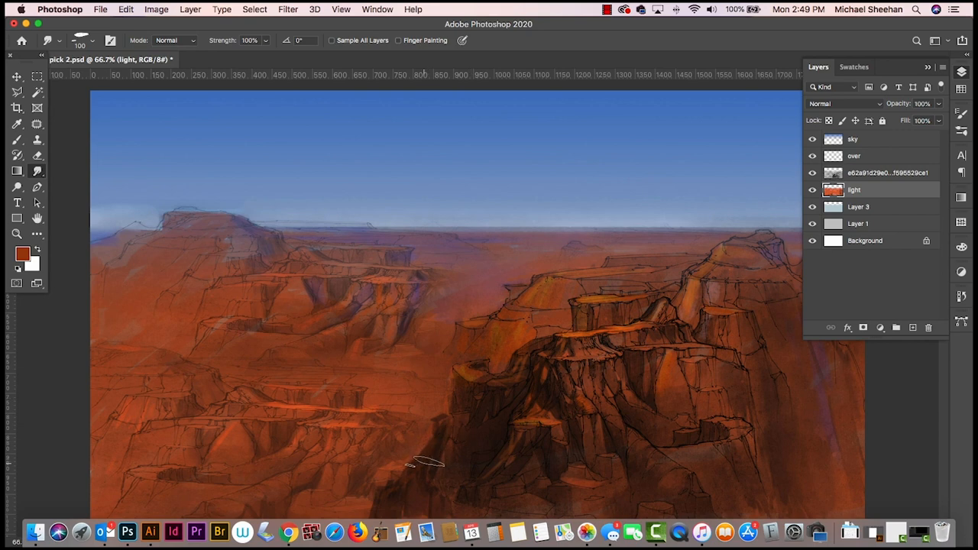
pyautogui.press('[')
pyautogui.press('[')
pyautogui.press('[')
pyautogui.press('[')
pyautogui.press('[')
pyautogui.press('[')
pyautogui.press('[')
pyautogui.press('[')
# - On the over layer, brush sampled orange and reddish-brown light onto the main cliff's dark lower left base
pyautogui.click(886, 158)
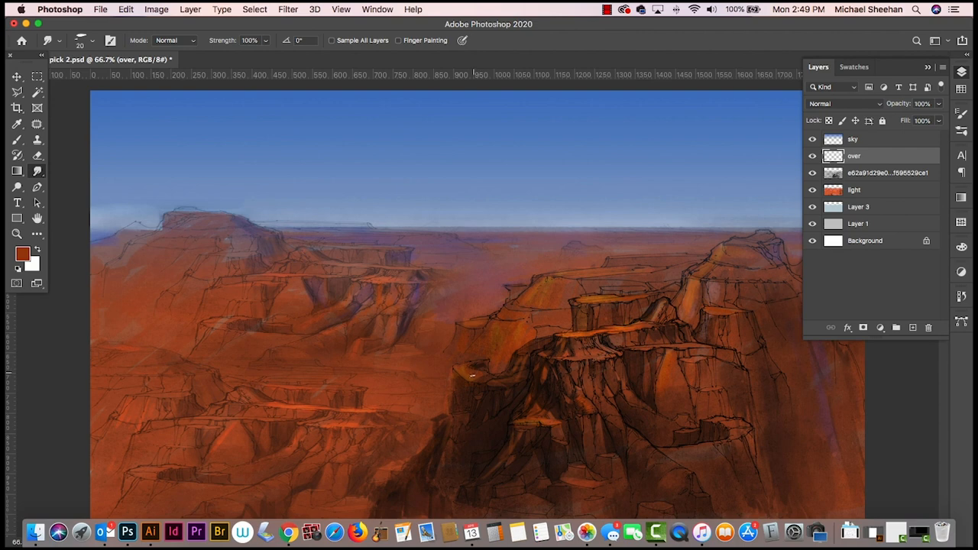
pyautogui.press('b')
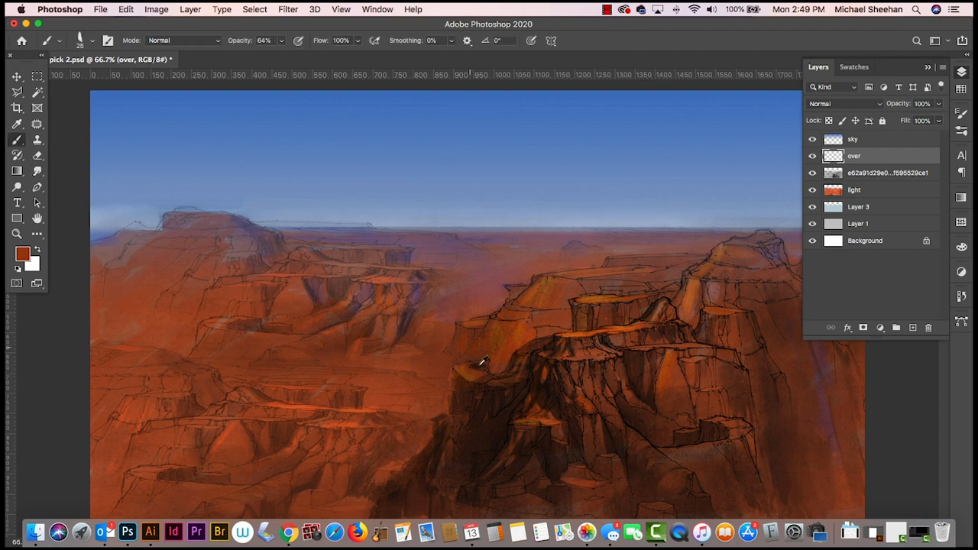
pyautogui.keyDown('alt'); pyautogui.click(581, 330); pyautogui.keyUp('alt')
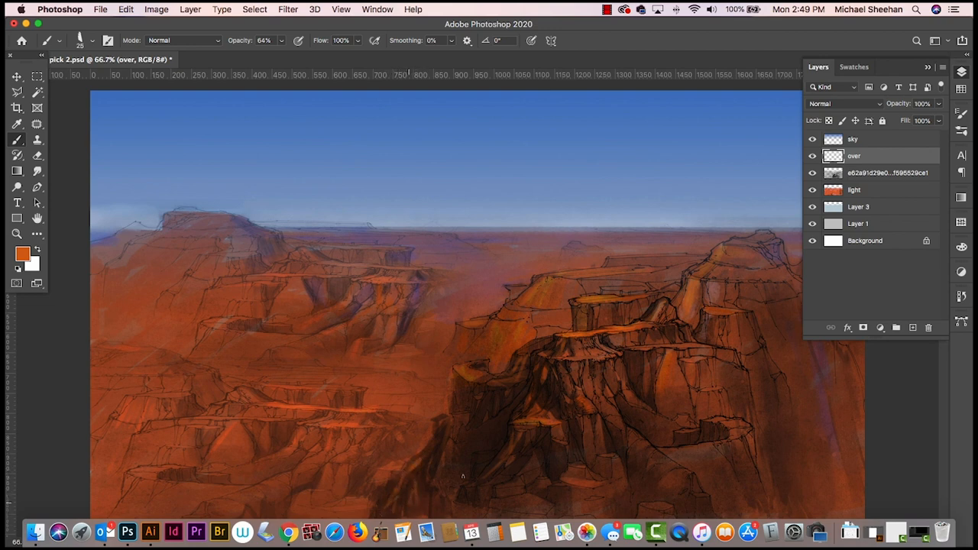
pyautogui.click(38, 172)
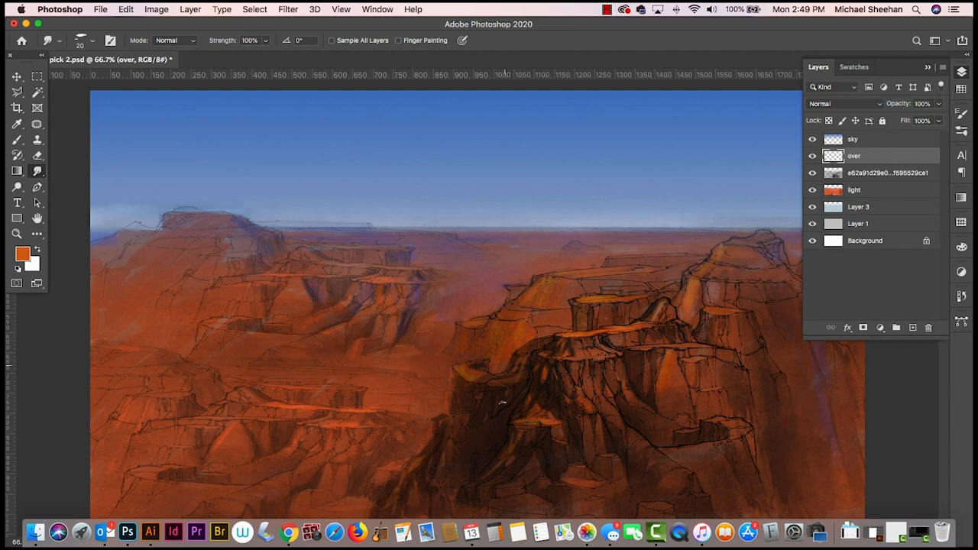
pyautogui.press('b')
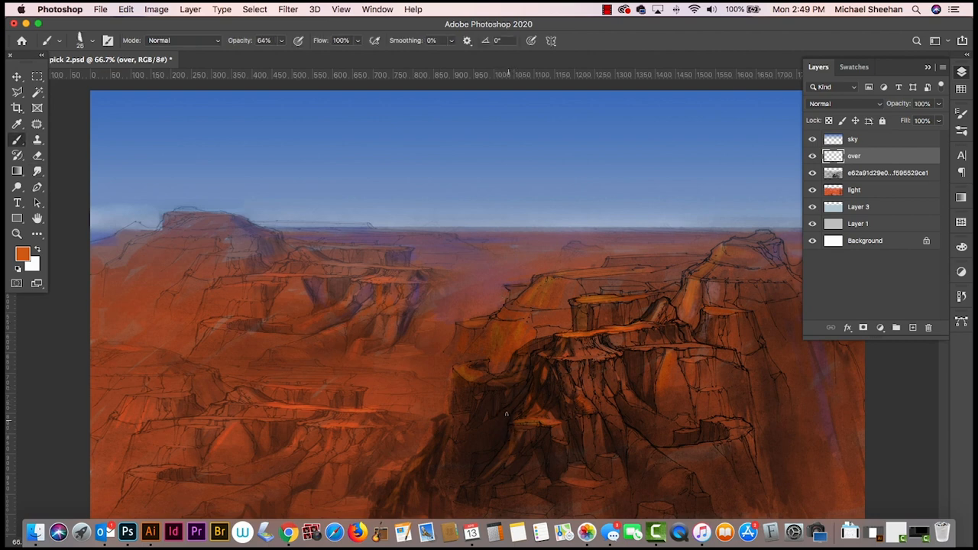
pyautogui.keyDown('alt'); pyautogui.click(553, 417); pyautogui.keyUp('alt')
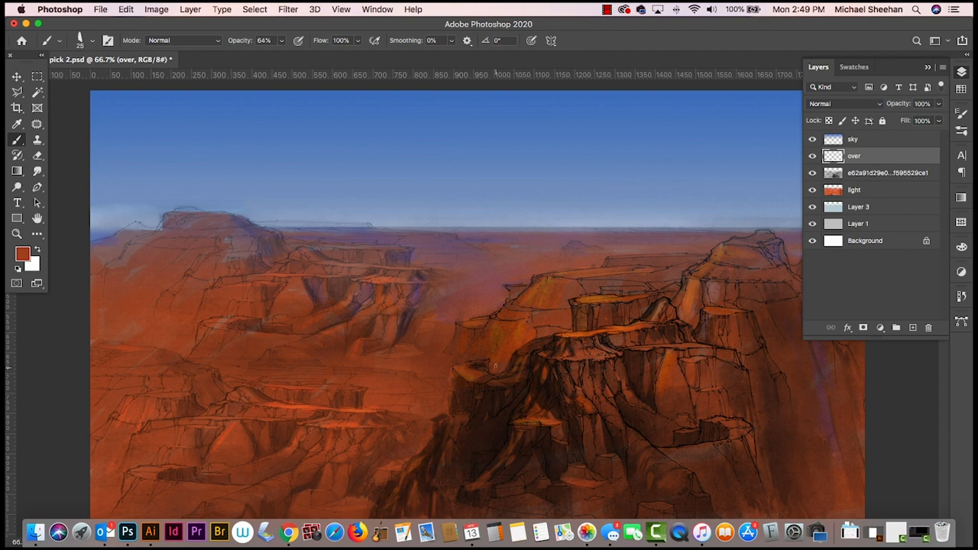
# - On the merged sketch layer, brush highlights along the main cliff's ledges in Color Dodge mode with orange-brown #a95b1c
pyautogui.click(23, 254)
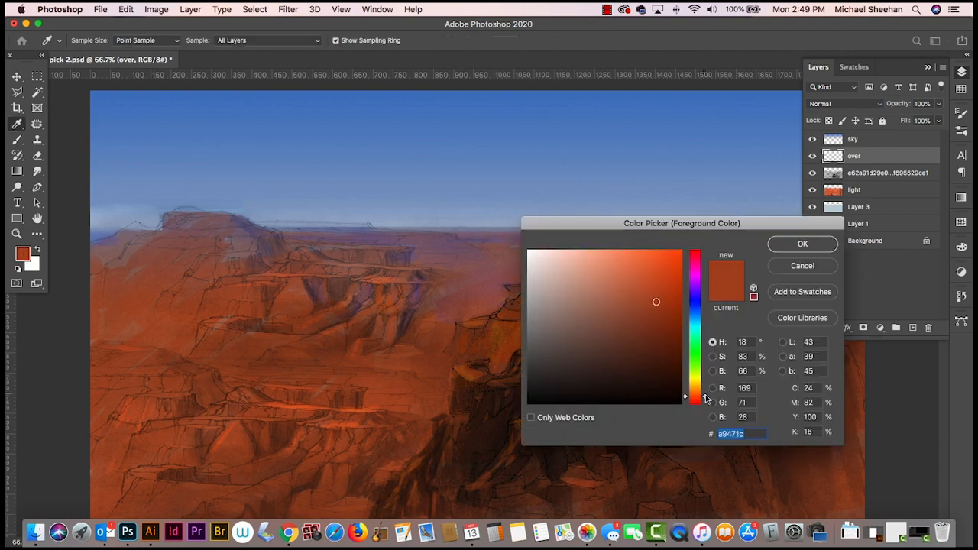
pyautogui.moveTo(706, 399); pyautogui.dragTo(707, 395)
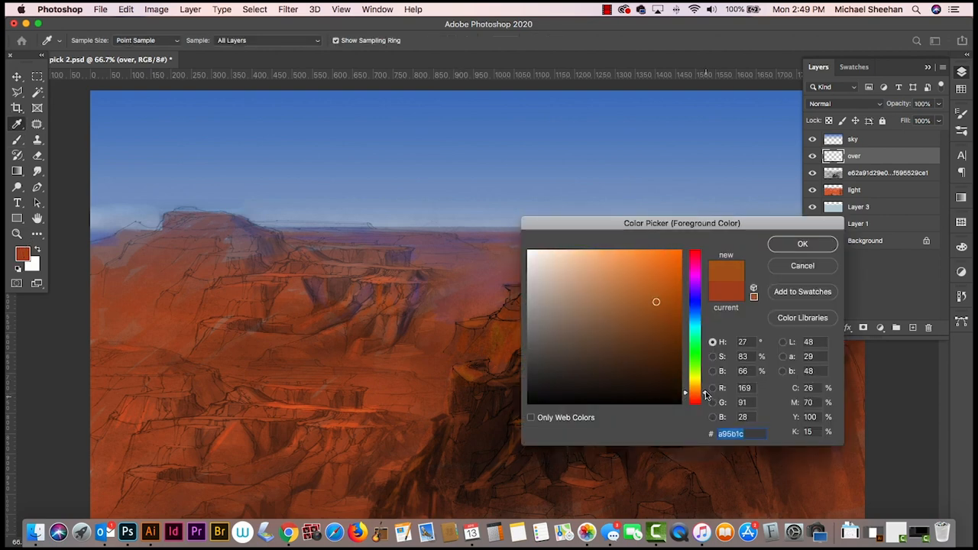
pyautogui.click(802, 244)
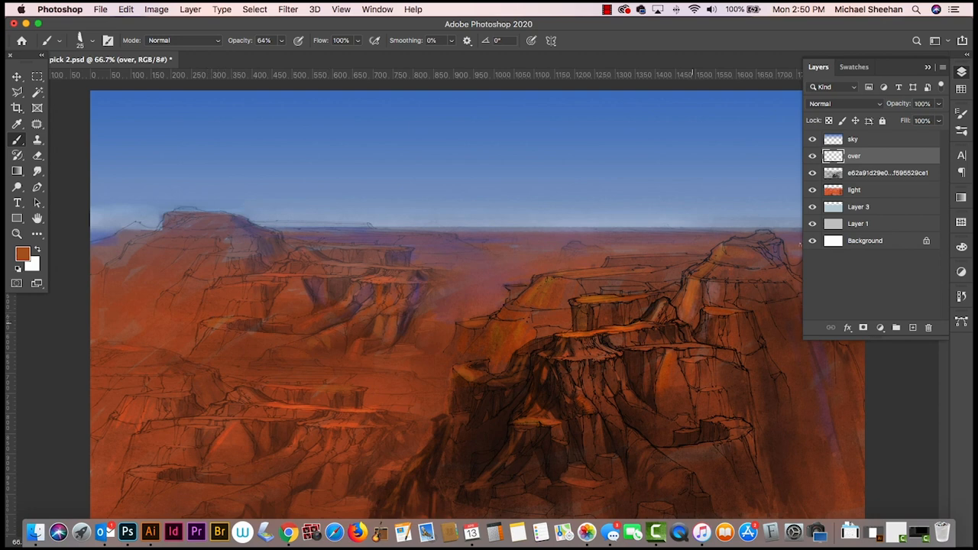
pyautogui.click(886, 179)
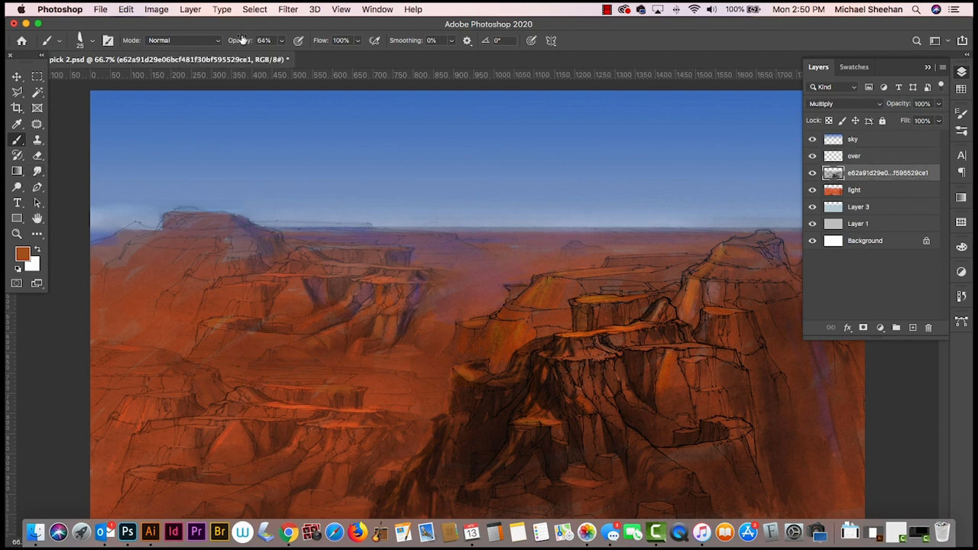
pyautogui.click(218, 42)
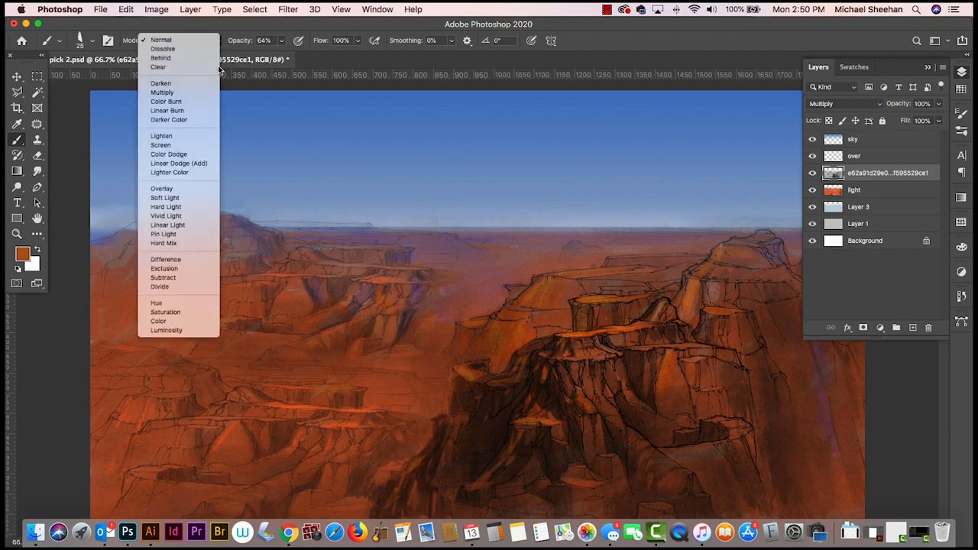
pyautogui.click(192, 154)
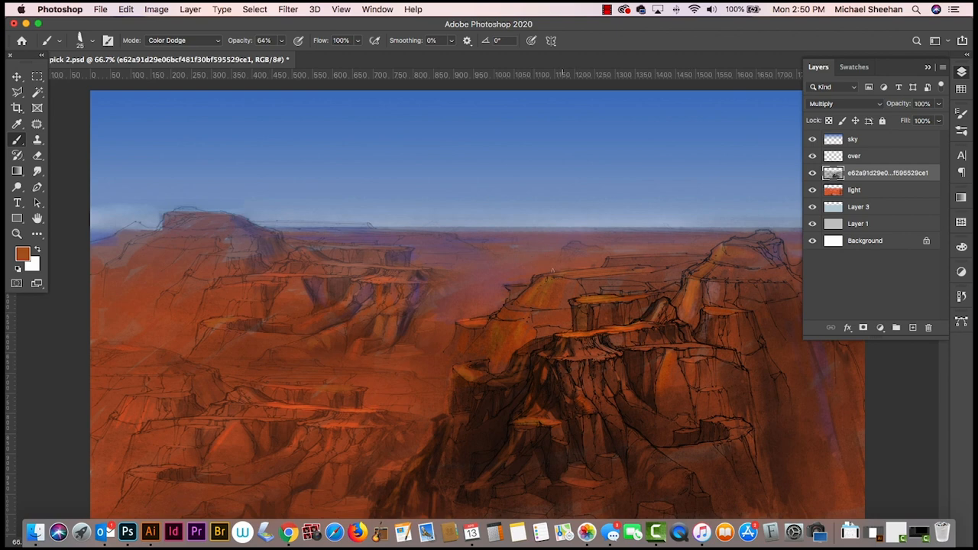
pyautogui.moveTo(551, 270); pyautogui.dragTo(624, 269)
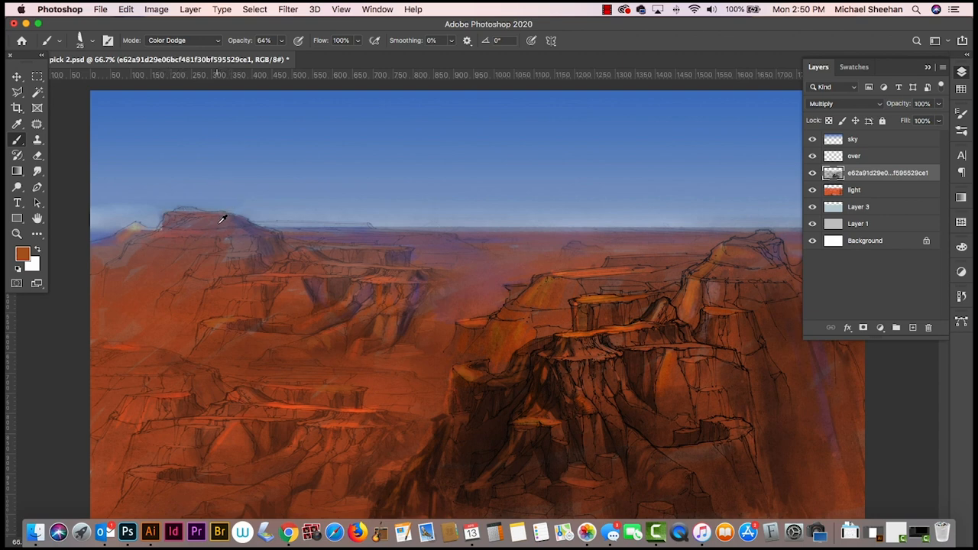
# - Return the brush to Normal mode and touch up the distant left butte on the over layer with sampled muted reddish-brown
pyautogui.keyDown('alt'); pyautogui.click(219, 239); pyautogui.keyUp('alt')
pyautogui.click(219, 40)
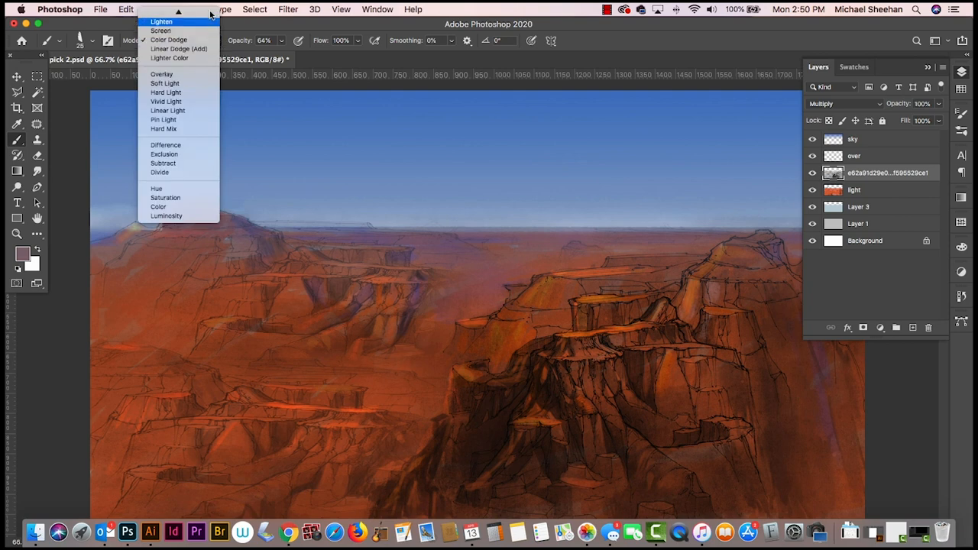
pyautogui.click(194, 14)
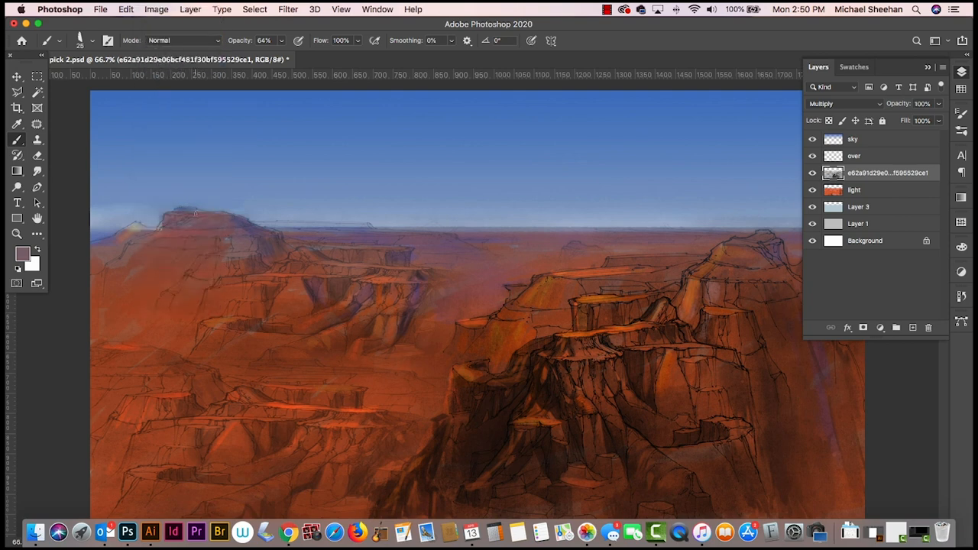
pyautogui.keyDown('alt'); pyautogui.click(199, 238); pyautogui.keyUp('alt')
pyautogui.click(812, 172)
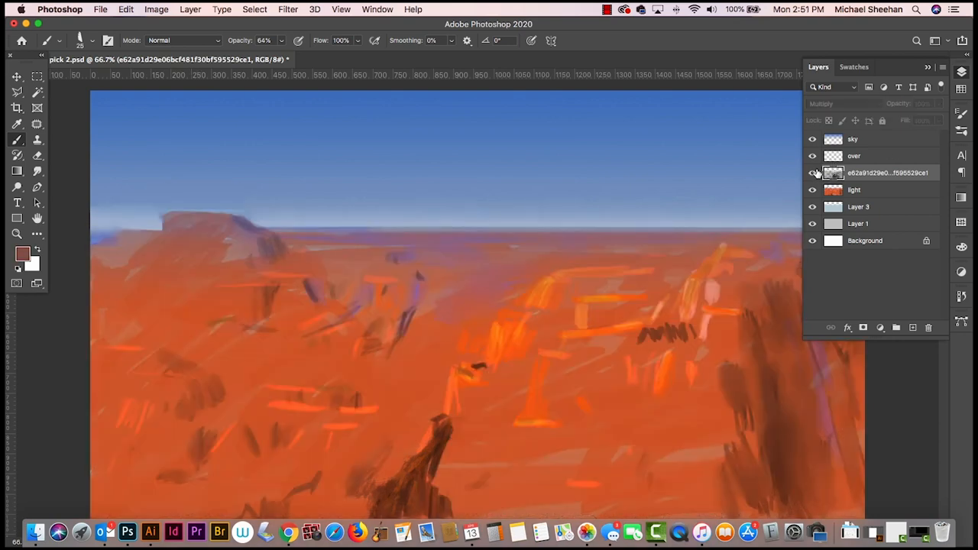
pyautogui.click(812, 173)
pyautogui.click(894, 190)
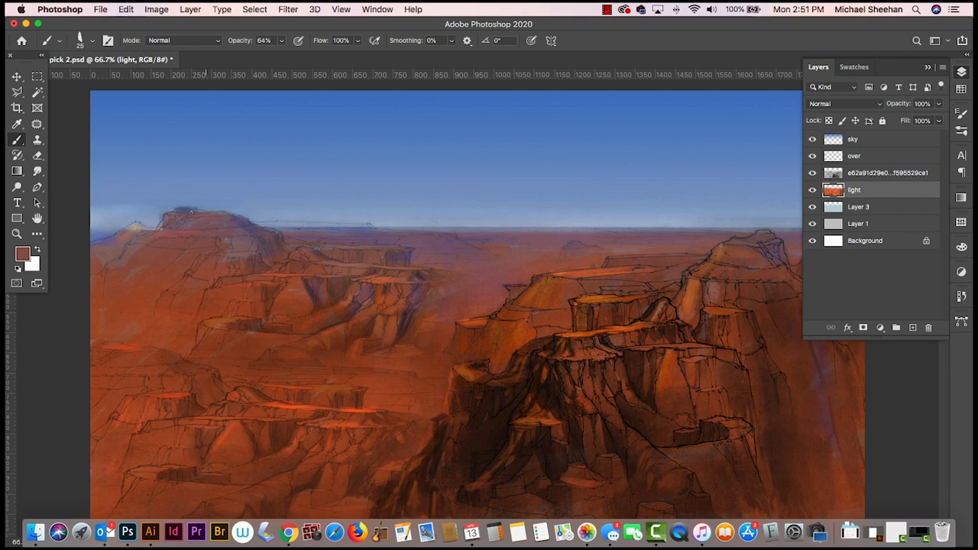
pyautogui.click(880, 157)
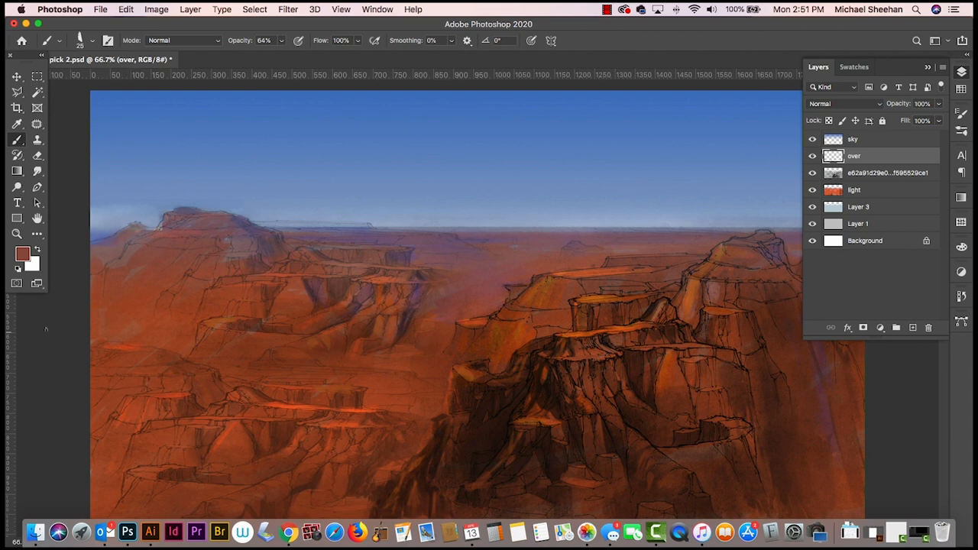
# - Reduce the Eraser's size by three increments to clean up over-layer paint around the distant butte, and return to the Brush
pyautogui.press('e')
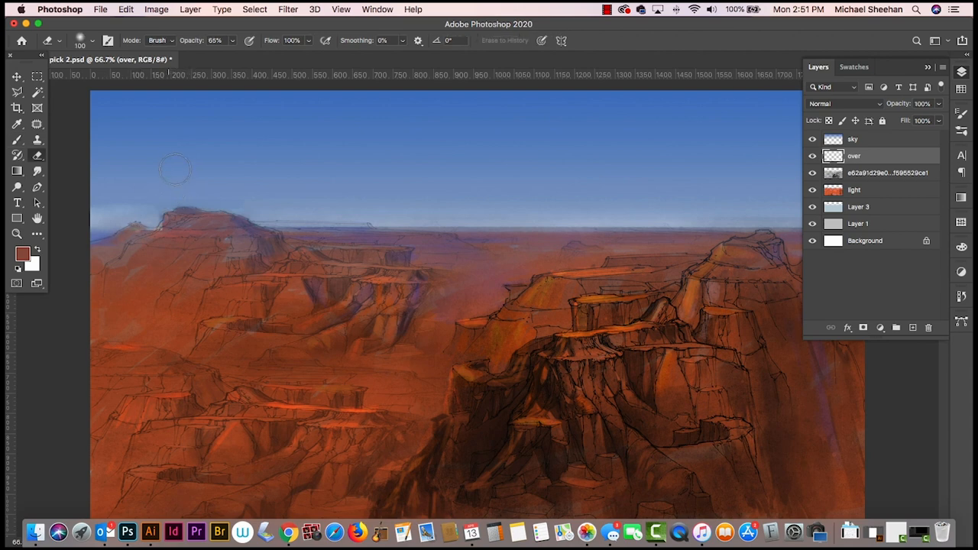
pyautogui.press('[')
pyautogui.press('[')
pyautogui.press('[')
pyautogui.press('[')
pyautogui.press('[')
pyautogui.press('[')
pyautogui.press('[')
pyautogui.press('b')
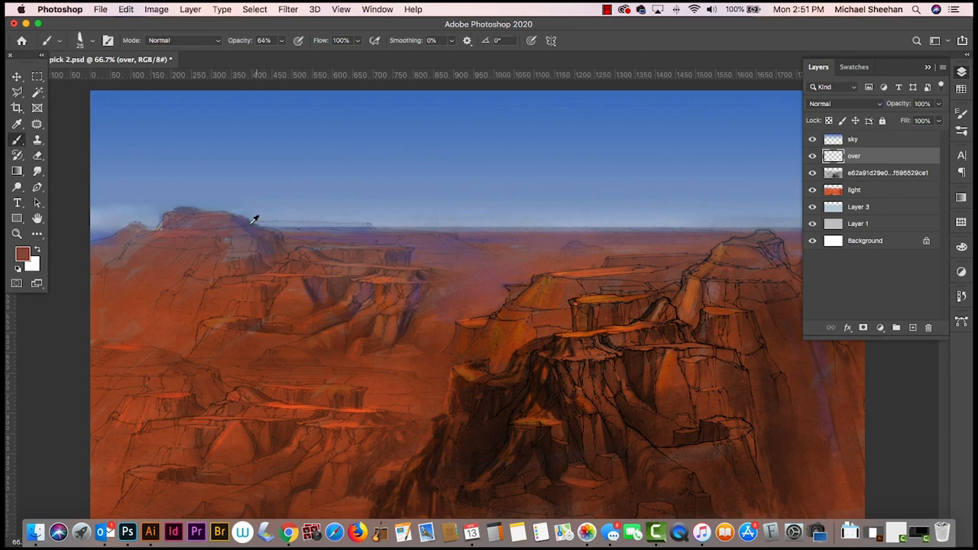
pyautogui.click(874, 191)
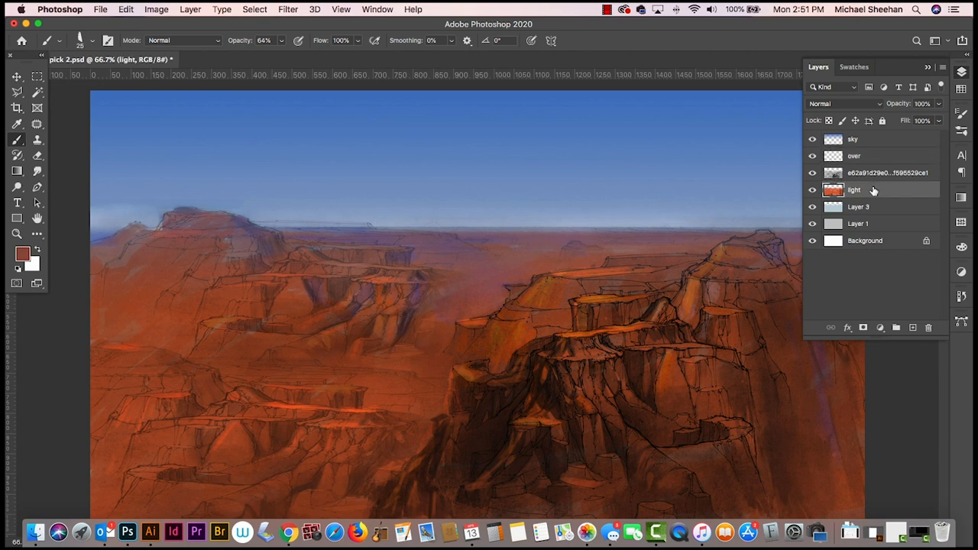
pyautogui.keyDown('alt'); pyautogui.click(268, 264); pyautogui.keyUp('alt')
pyautogui.press('super+z')
# - Brush sampled orange light at 100% opacity onto the distant left butte's slopes on the over layer and smudge it
pyautogui.click(283, 43)
pyautogui.moveTo(281, 55); pyautogui.dragTo(301, 55)
pyautogui.click(210, 301)
pyautogui.keyDown('alt'); pyautogui.click(625, 325); pyautogui.keyUp('alt')
pyautogui.click(871, 158)
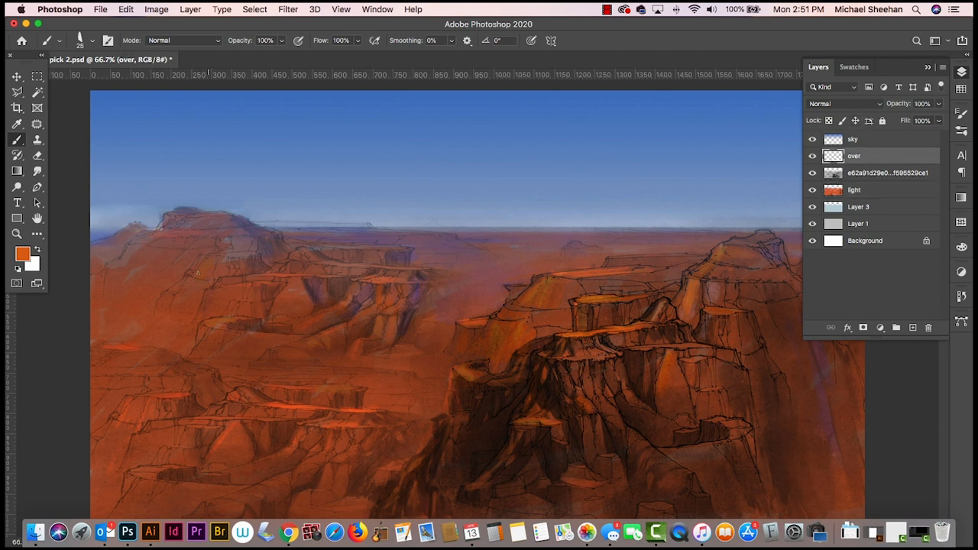
pyautogui.moveTo(197, 274); pyautogui.dragTo(212, 257)
pyautogui.moveTo(179, 299)
pyautogui.mouseDown()
pyautogui.moveTo(195, 284)
pyautogui.moveTo(185, 320)
pyautogui.mouseUp()
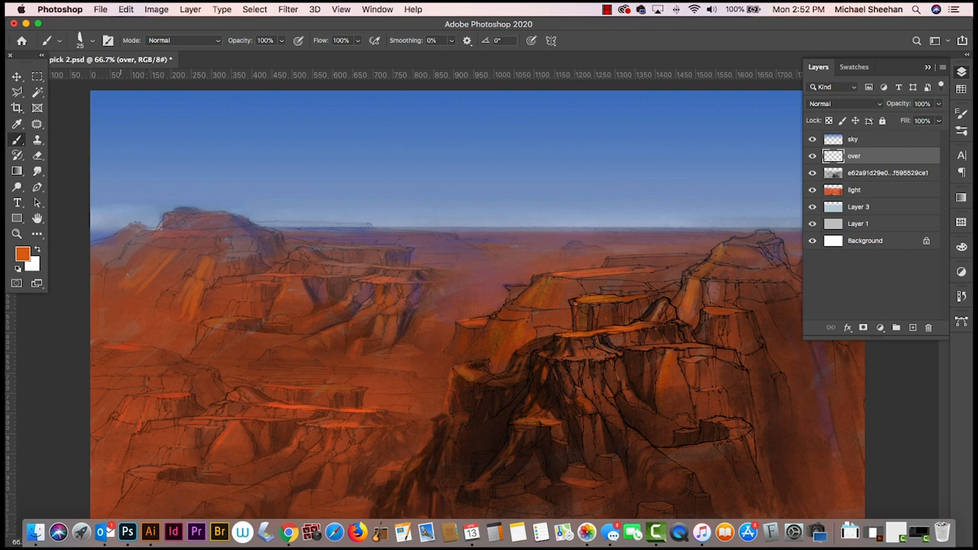
pyautogui.moveTo(114, 284); pyautogui.dragTo(113, 318)
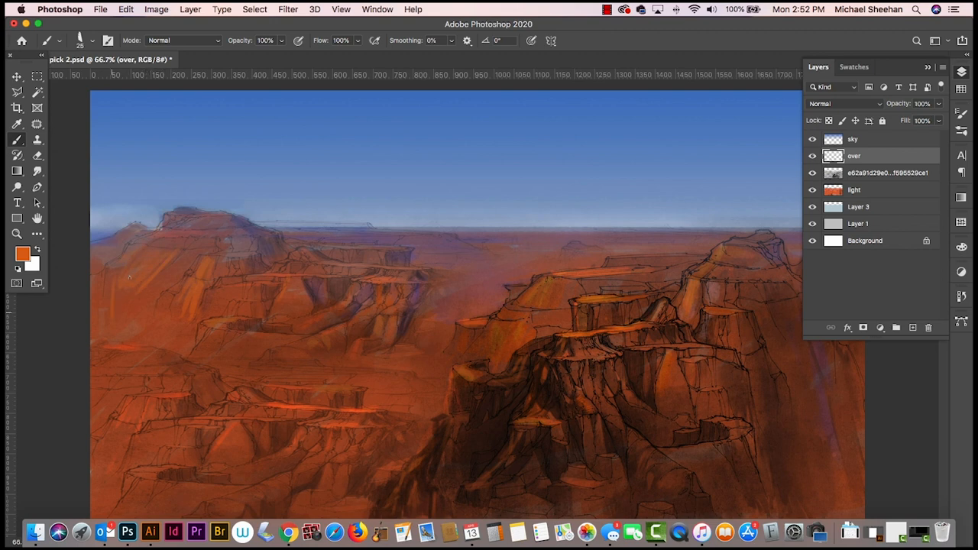
pyautogui.click(41, 167)
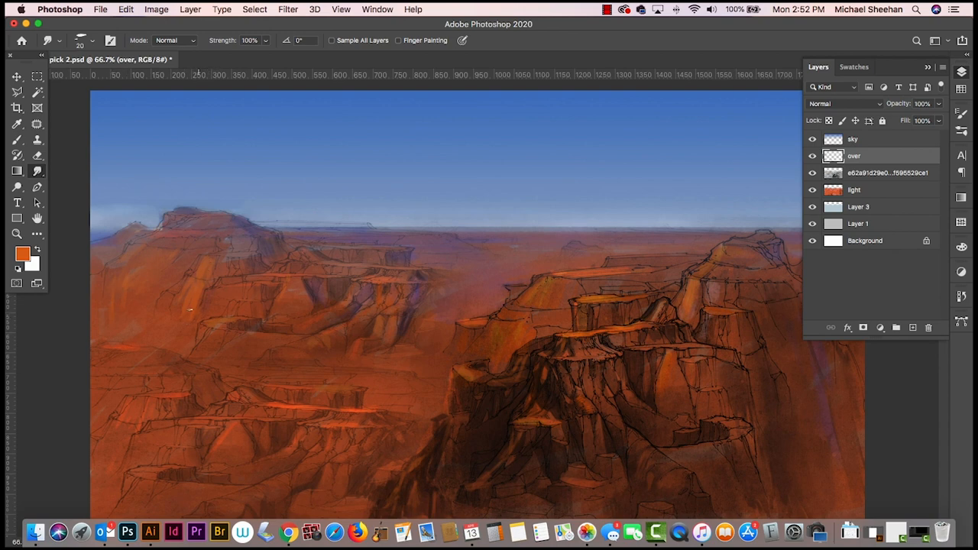
# - Add a new layer directly above the over layer and set the foreground color to purple #7212dd
pyautogui.click(914, 327)
pyautogui.click(963, 90)
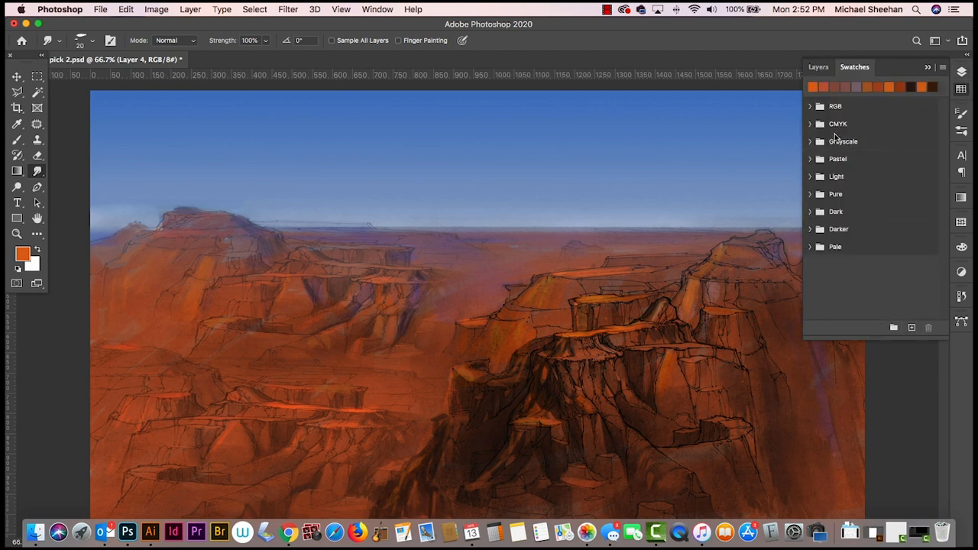
pyautogui.click(962, 90)
pyautogui.click(26, 254)
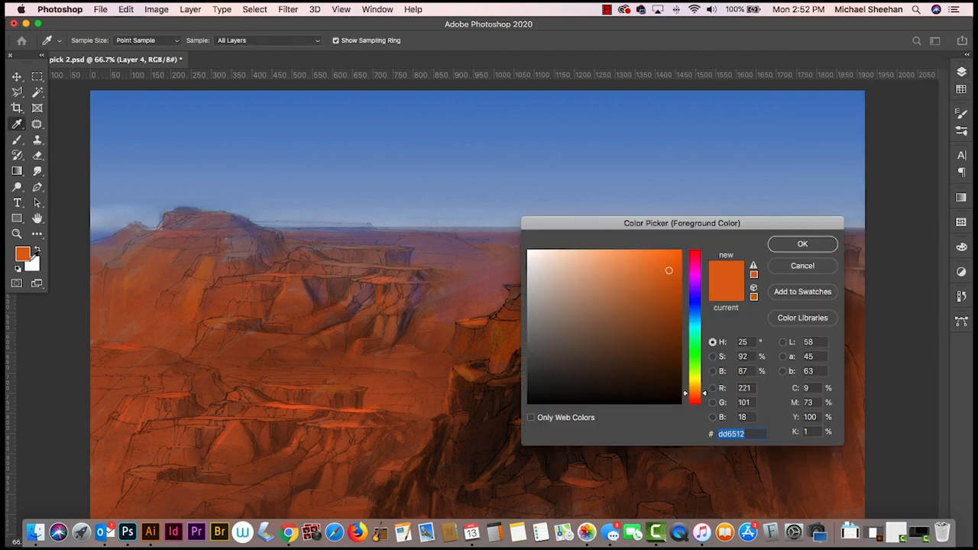
pyautogui.moveTo(705, 394); pyautogui.dragTo(706, 291)
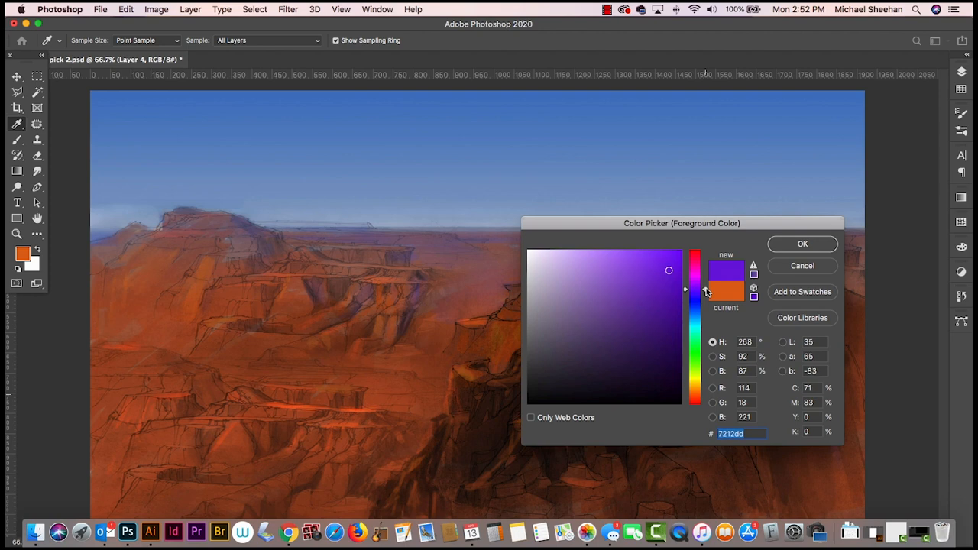
pyautogui.click(802, 243)
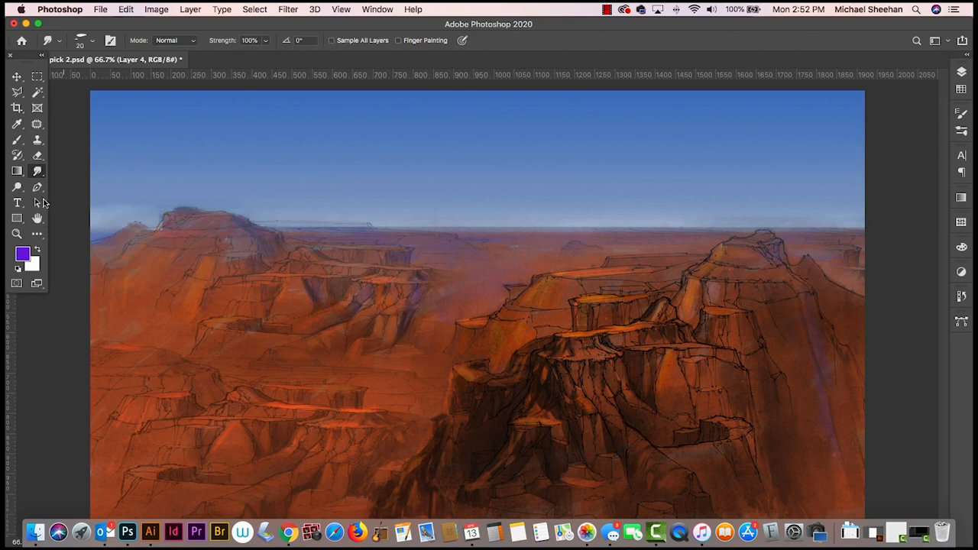
# - Brush purple shadows onto the distant cliffs, lower left ledges and right-hand cliff face on the new layer, and smudge them
pyautogui.press('b')
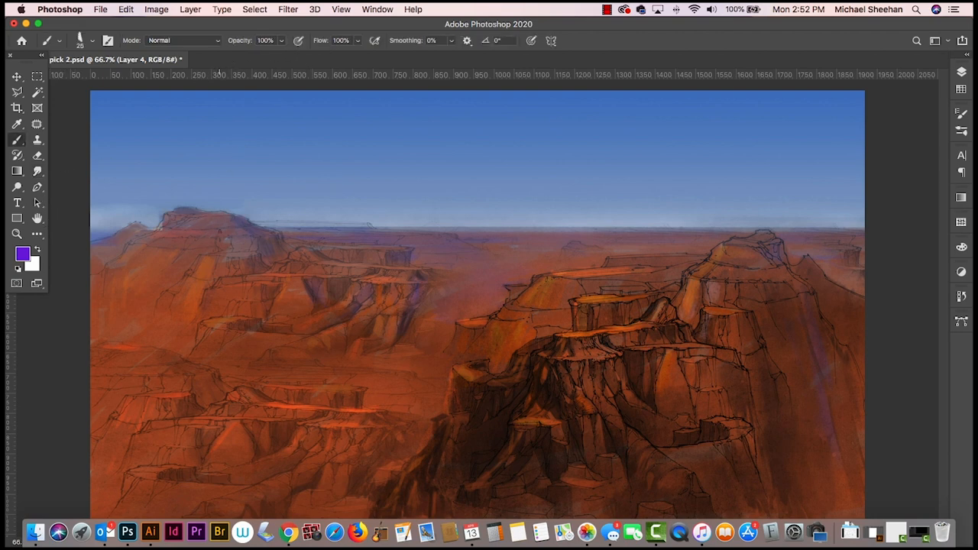
pyautogui.moveTo(245, 263); pyautogui.dragTo(248, 255)
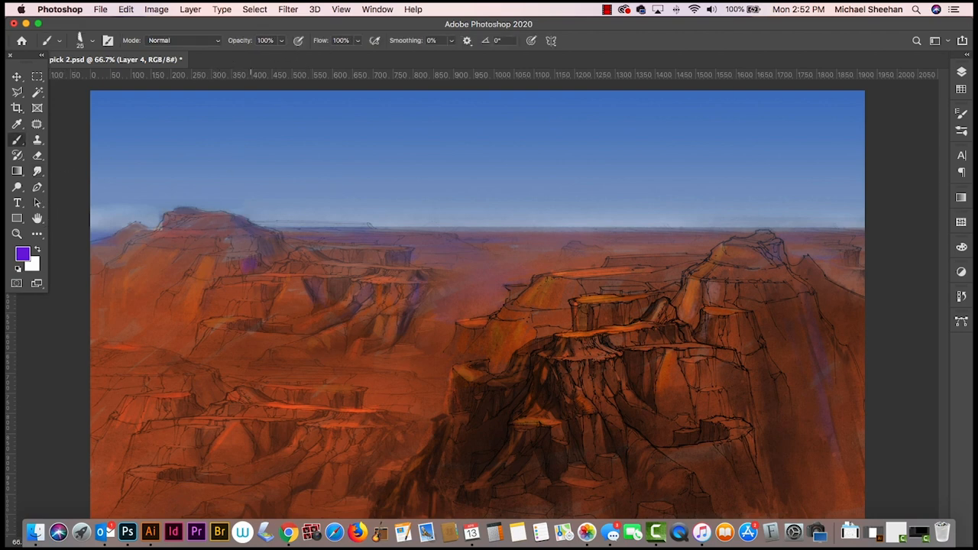
pyautogui.moveTo(263, 313); pyautogui.dragTo(264, 288)
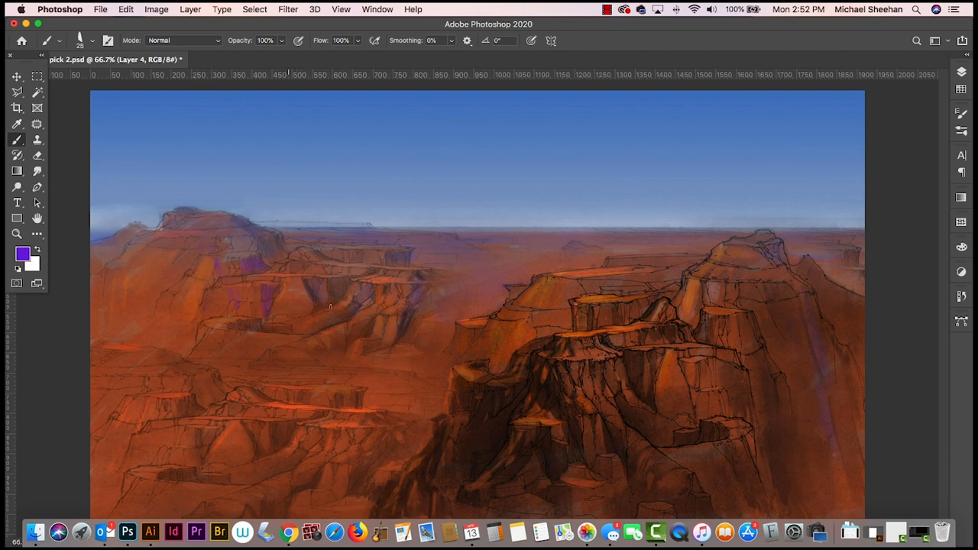
pyautogui.moveTo(327, 356); pyautogui.dragTo(330, 346)
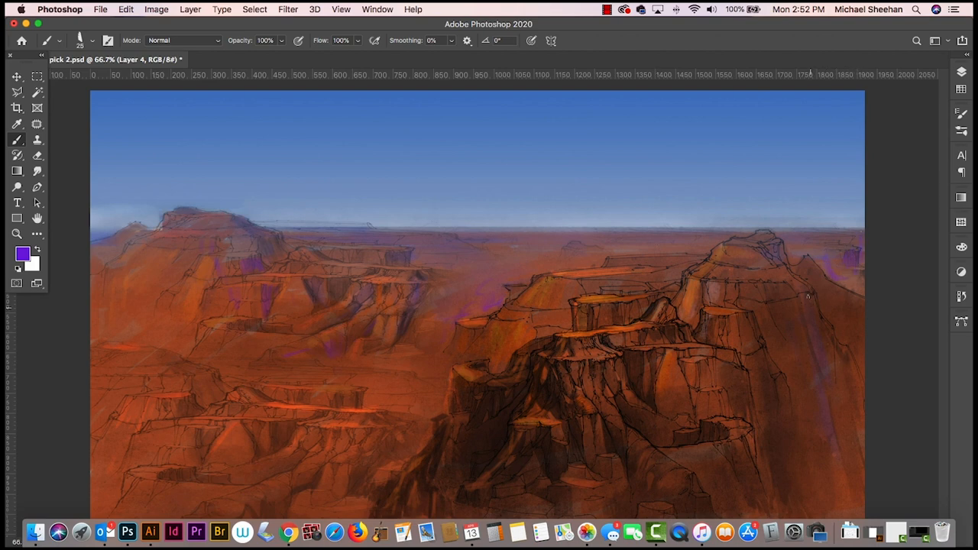
pyautogui.moveTo(808, 296)
pyautogui.mouseDown()
pyautogui.moveTo(822, 379)
pyautogui.moveTo(793, 313)
pyautogui.mouseUp()
pyautogui.moveTo(791, 364); pyautogui.dragTo(796, 388)
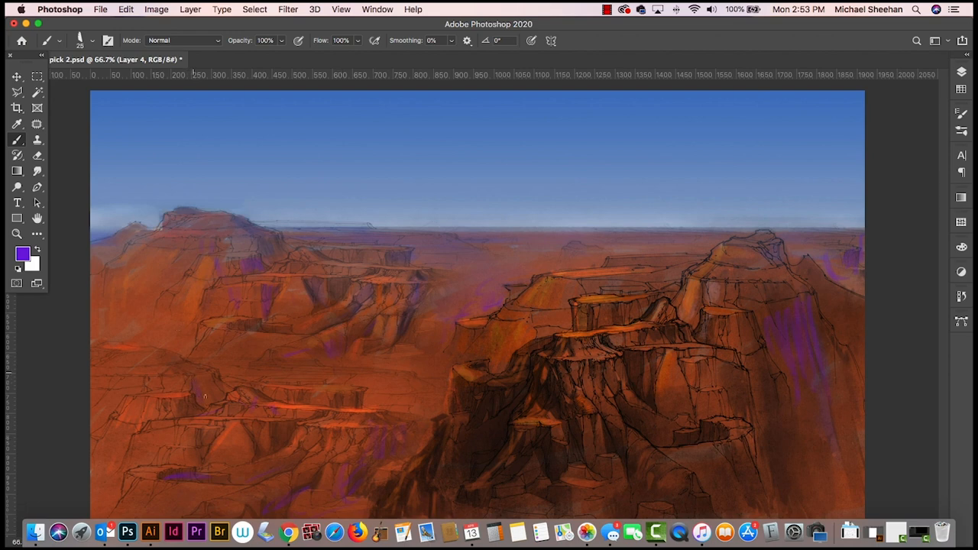
pyautogui.click(37, 171)
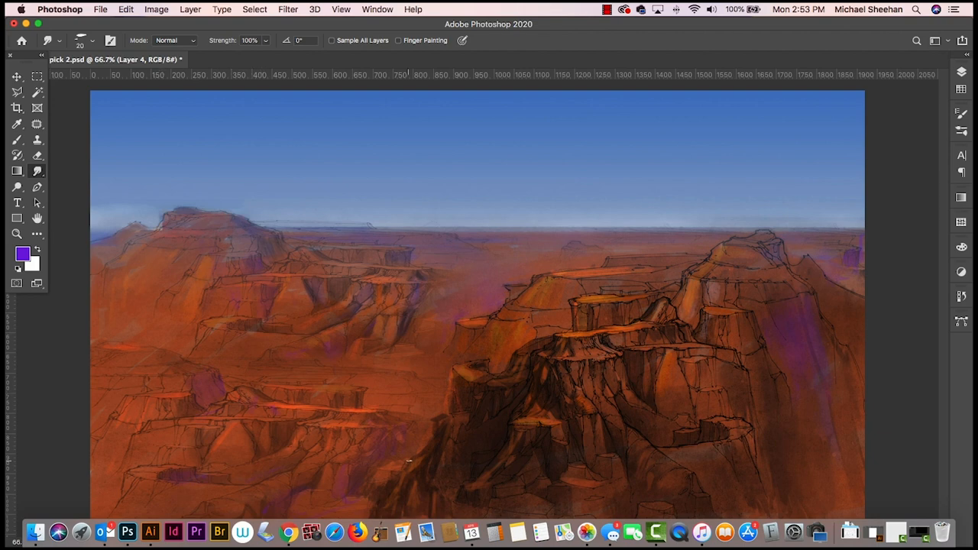
# - Brush more purple shadow onto the slopes below the distant left butte and blend it with the Smudge tool
pyautogui.press('b')
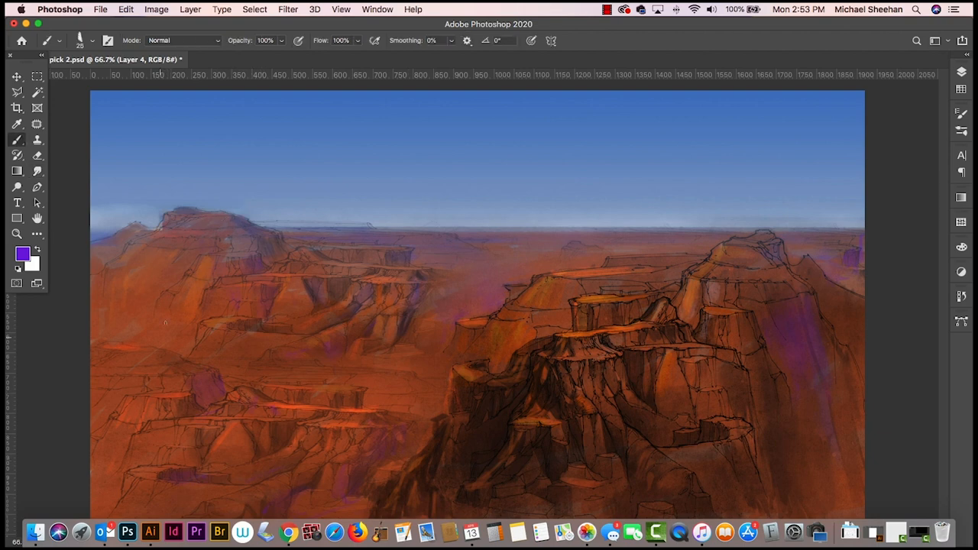
pyautogui.moveTo(169, 307)
pyautogui.mouseDown()
pyautogui.moveTo(166, 329)
pyautogui.moveTo(191, 335)
pyautogui.mouseUp()
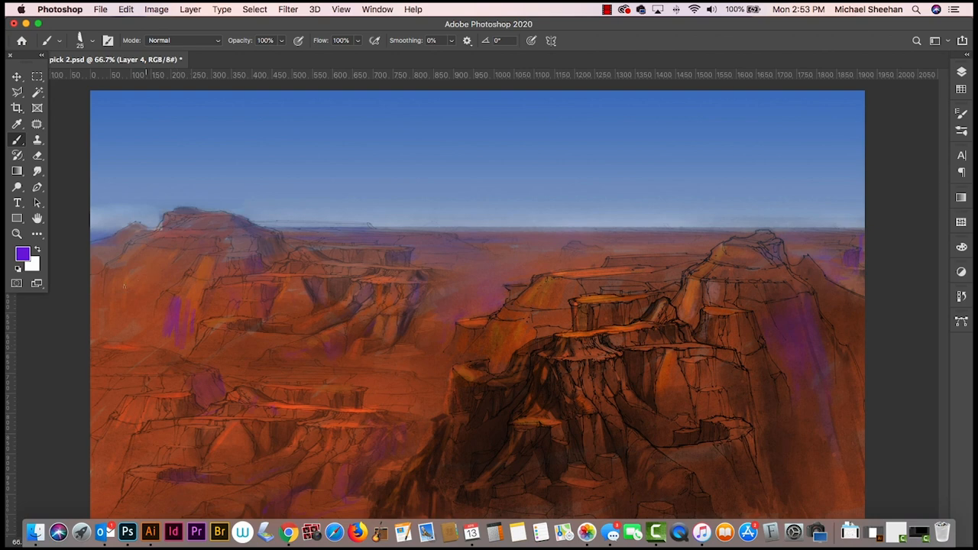
pyautogui.moveTo(129, 278)
pyautogui.mouseDown()
pyautogui.moveTo(116, 316)
pyautogui.moveTo(149, 309)
pyautogui.mouseUp()
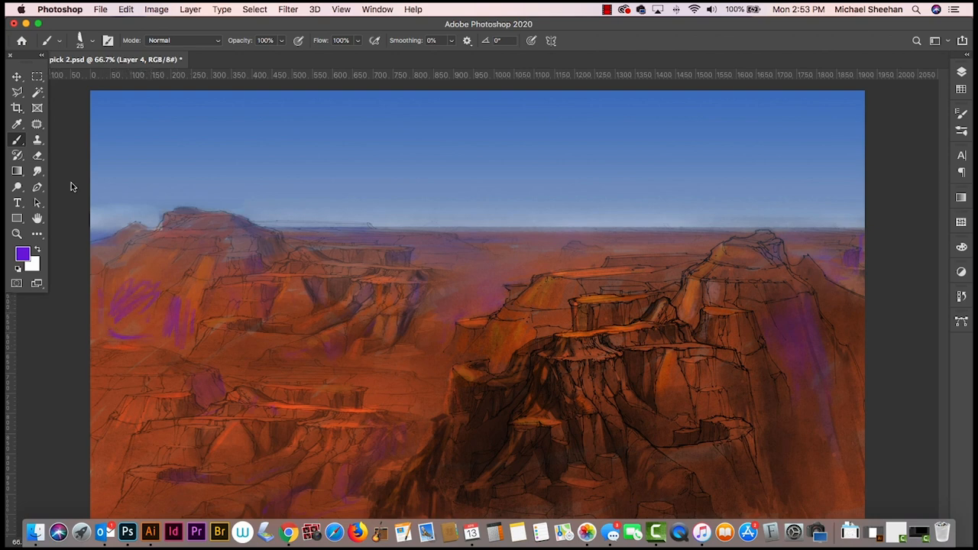
pyautogui.click(36, 171)
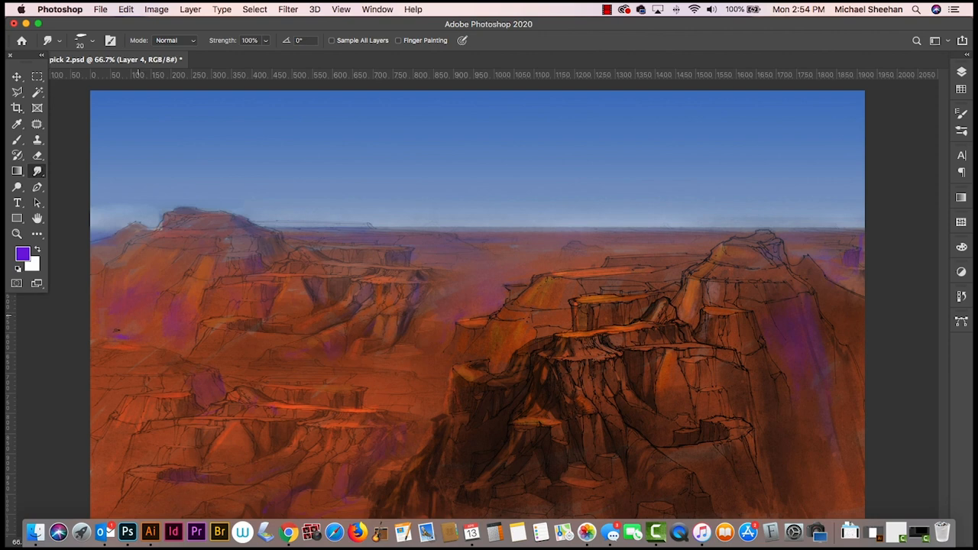
pyautogui.click(29, 255)
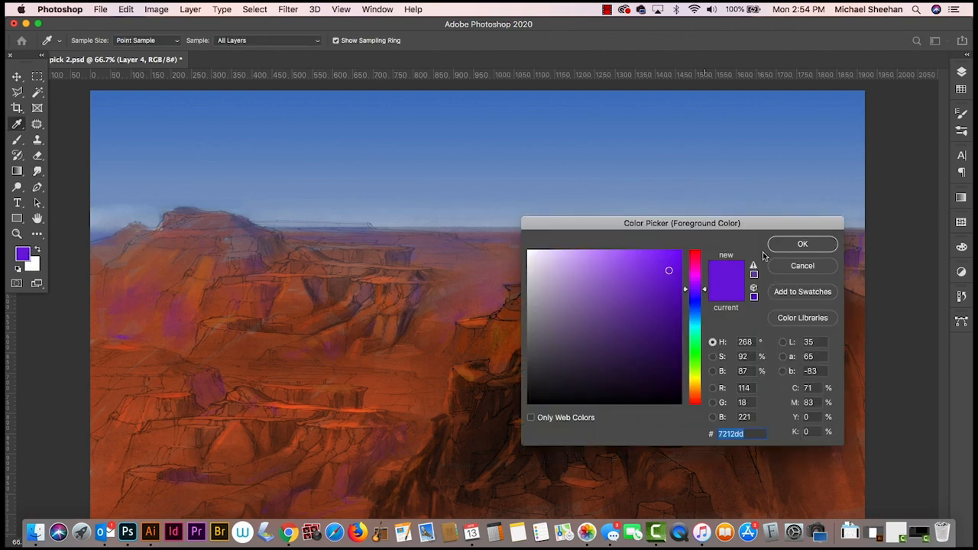
pyautogui.click(802, 266)
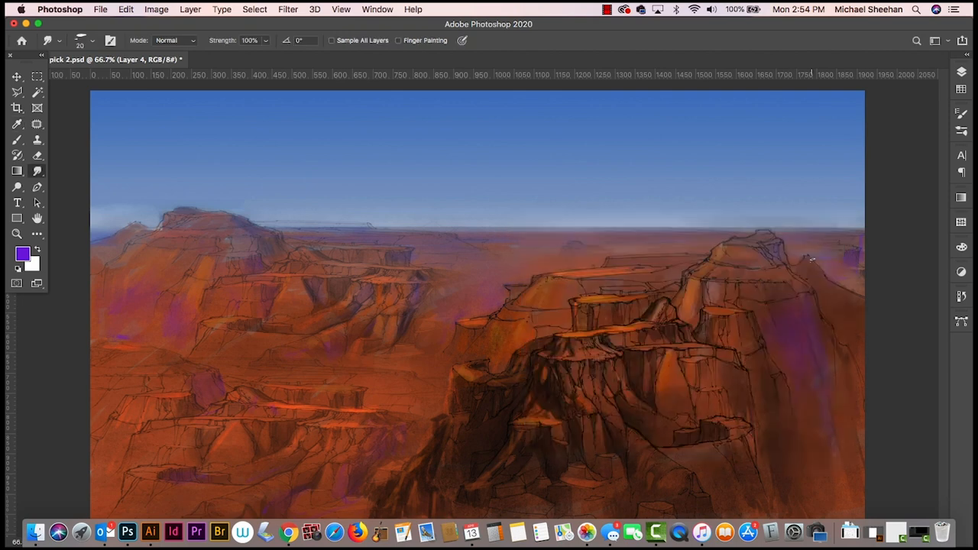
# - Cycle Layer 4 through the available blend modes to compare how the purple shadows look over the canyon
pyautogui.click(962, 72)
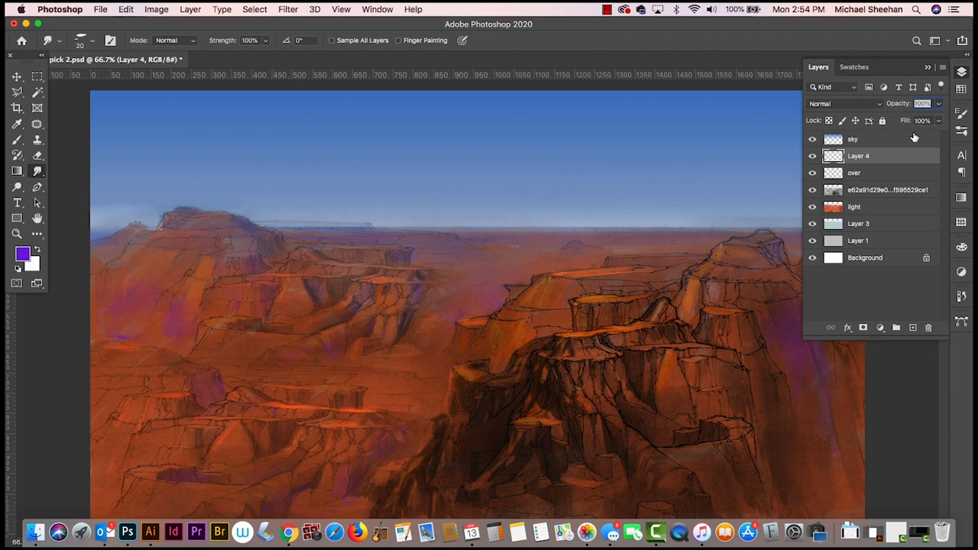
pyautogui.press('v')
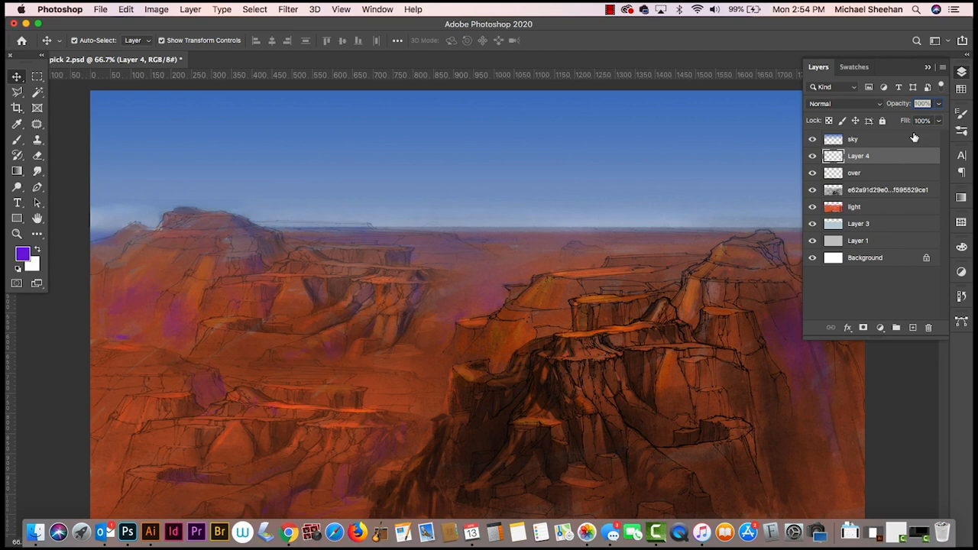
pyautogui.hotkey('shift', '+')
pyautogui.hotkey('shift', '+')
pyautogui.hotkey('shift', '+')
pyautogui.hotkey('shift', '+')
pyautogui.hotkey('shift', '+')
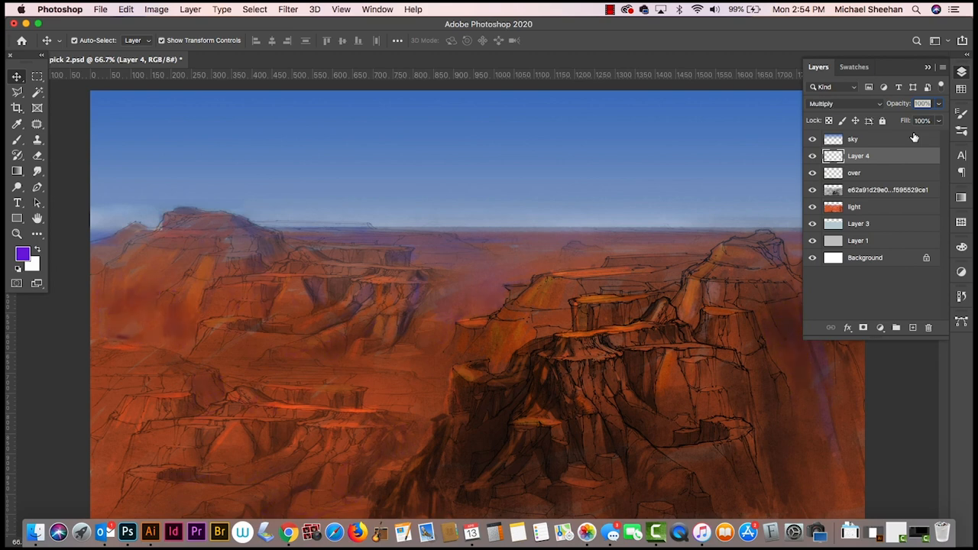
pyautogui.hotkey('shift', '+')
pyautogui.hotkey('shift', '+')
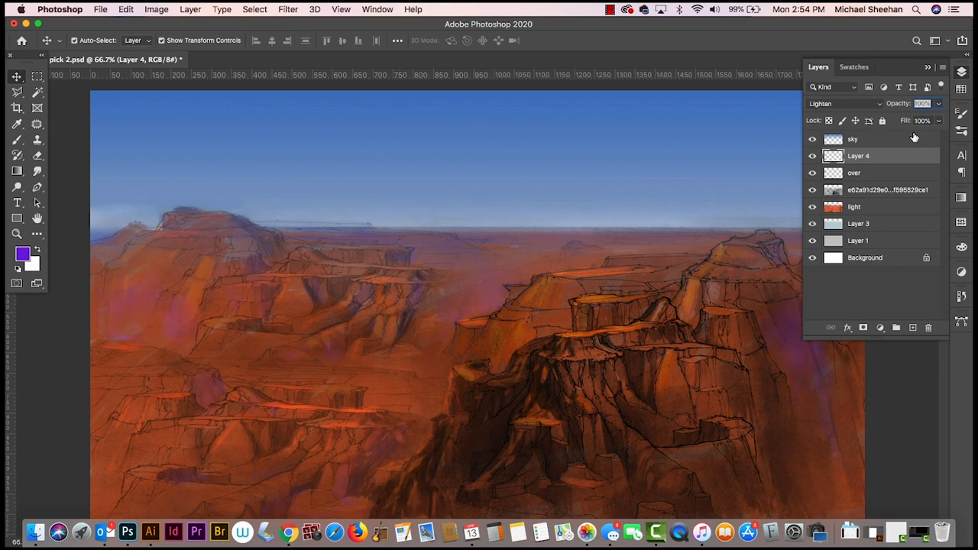
pyautogui.hotkey('shift', '+')
pyautogui.hotkey('shift', '+')
pyautogui.hotkey('shift', '+')
pyautogui.hotkey('shift', '+')
pyautogui.hotkey('shift', '+')
pyautogui.hotkey('shift', '+')
pyautogui.hotkey('shift', '+')
pyautogui.hotkey('shift', '+')
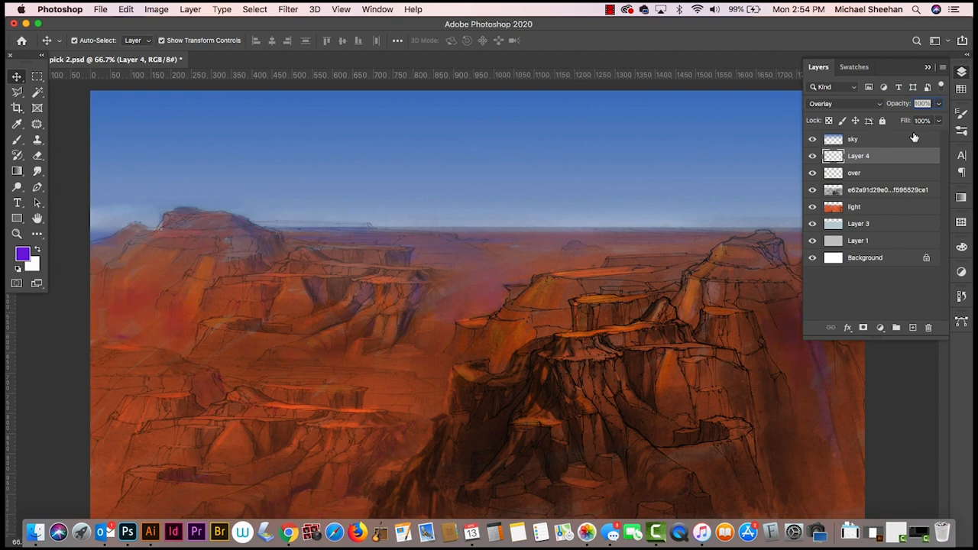
pyautogui.hotkey('shift', '+')
pyautogui.hotkey('shift', '+')
pyautogui.hotkey('shift', '+')
pyautogui.hotkey('shift', '+')
pyautogui.hotkey('shift', '+')
pyautogui.hotkey('shift', '+')
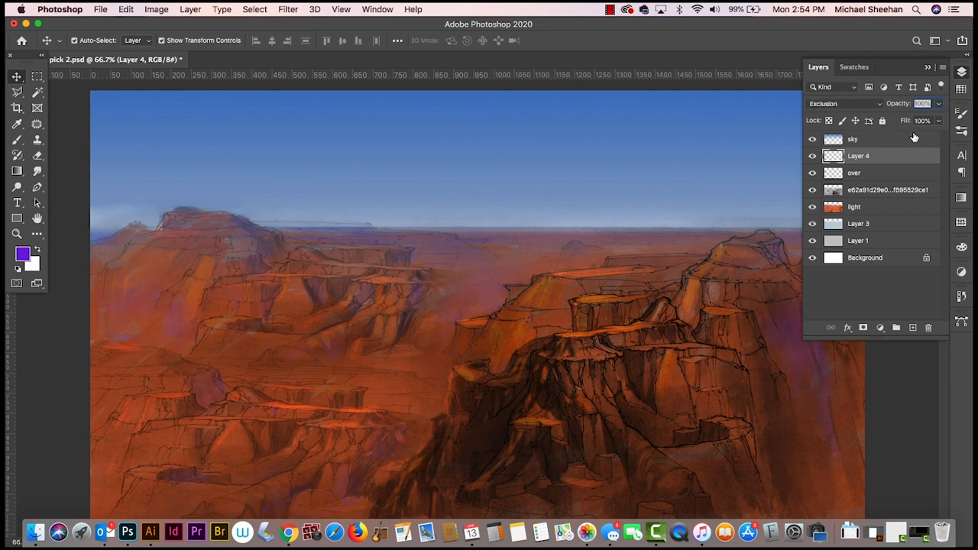
pyautogui.hotkey('shift', '+')
pyautogui.hotkey('shift', '+')
pyautogui.hotkey('shift', '-')
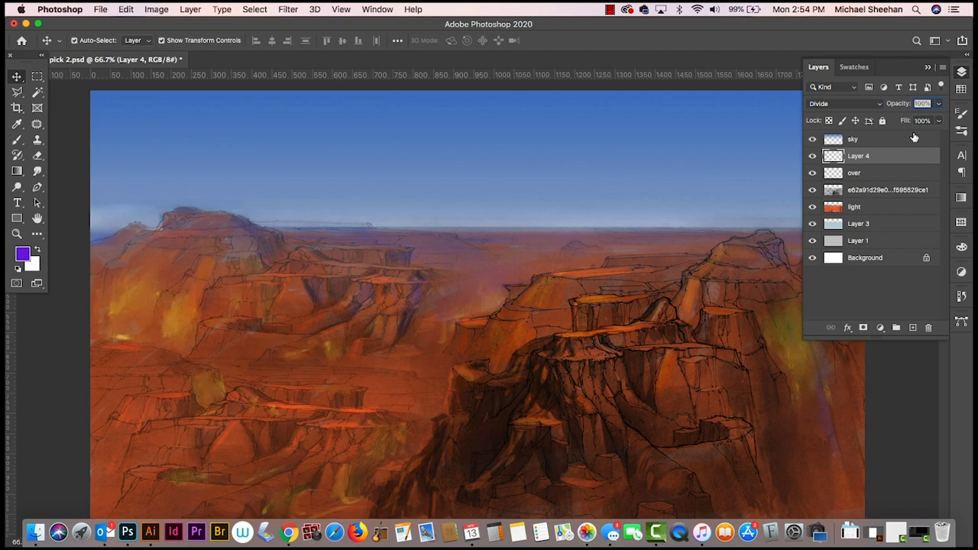
pyautogui.hotkey('shift', '+')
pyautogui.hotkey('shift', '+')
pyautogui.hotkey('shift', '+')
pyautogui.hotkey('shift', '+')
pyautogui.hotkey('shift', '+')
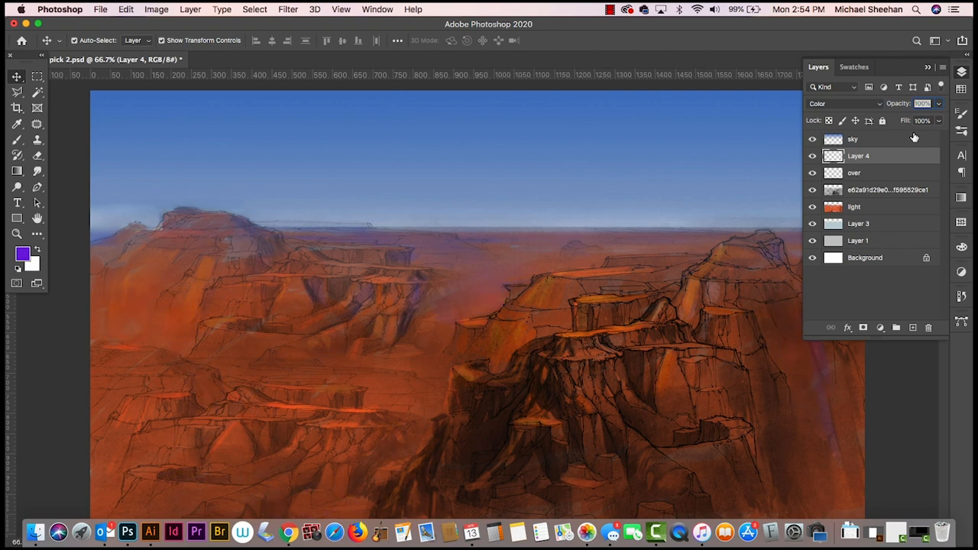
pyautogui.hotkey('shift', '+')
pyautogui.hotkey('shift', '+')
pyautogui.hotkey('shift', '+')
pyautogui.hotkey('shift', '+')
pyautogui.hotkey('shift', '+')
pyautogui.hotkey('shift', '+')
pyautogui.hotkey('shift', '+')
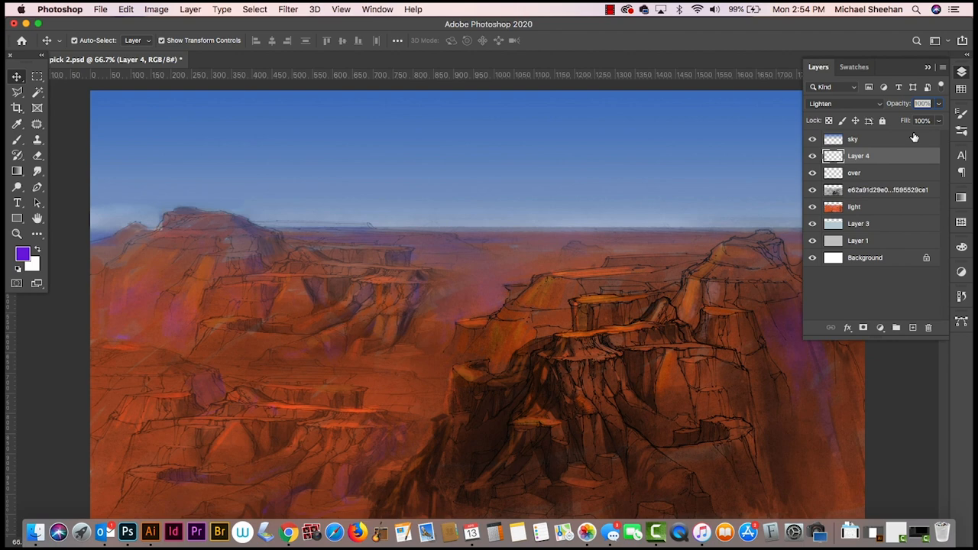
pyautogui.hotkey('shift', '+')
pyautogui.hotkey('shift', '+')
pyautogui.hotkey('shift', '+')
pyautogui.hotkey('shift', '+')
pyautogui.hotkey('shift', '+')
pyautogui.hotkey('shift', '+')
pyautogui.hotkey('shift', '+')
pyautogui.hotkey('shift', '+')
pyautogui.hotkey('shift', '+')
pyautogui.hotkey('shift', '+')
pyautogui.hotkey('shift', '+')
pyautogui.hotkey('shift', '+')
pyautogui.hotkey('shift', '+')
pyautogui.hotkey('shift', '+')
pyautogui.hotkey('shift', '+')
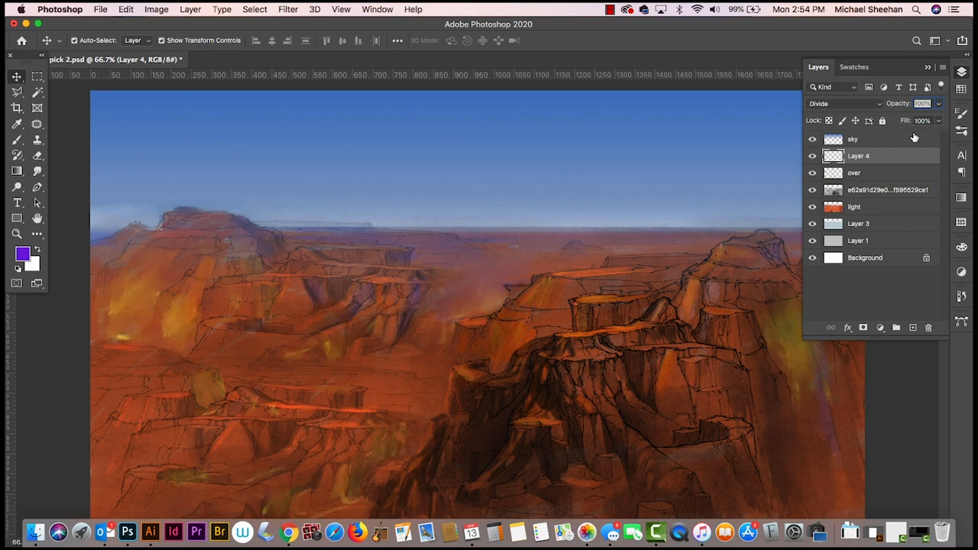
pyautogui.hotkey('shift', '+')
pyautogui.hotkey('shift', '+')
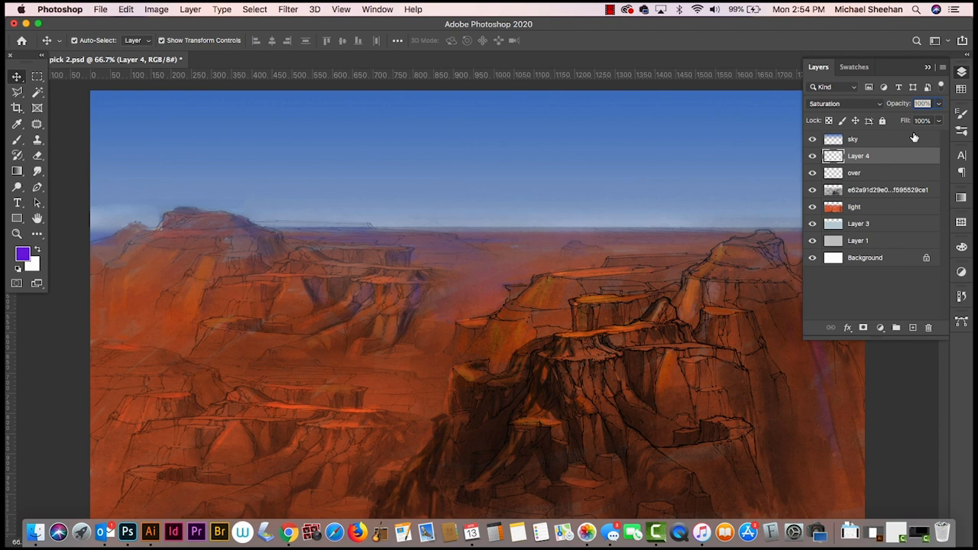
pyautogui.hotkey('shift', '+')
pyautogui.hotkey('shift', '+')
pyautogui.hotkey('shift', '-')
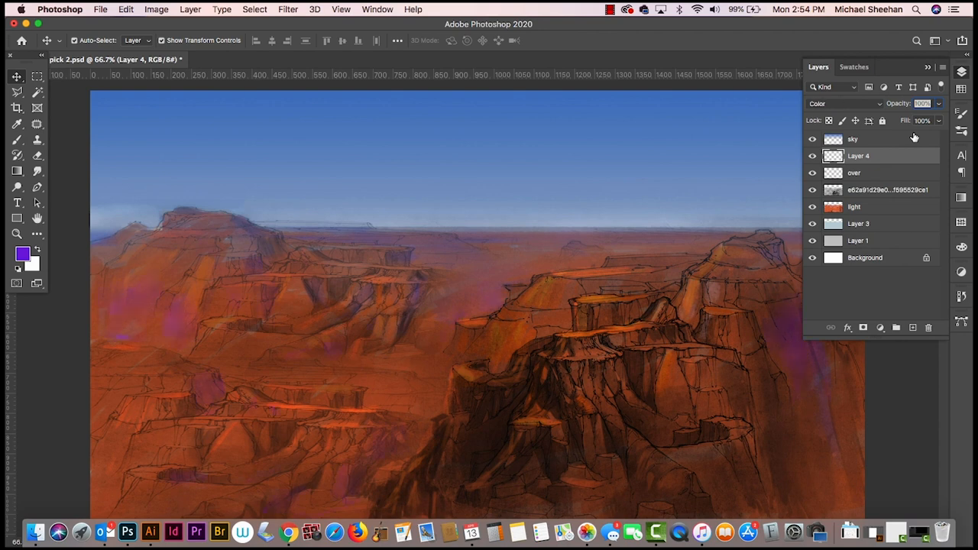
pyautogui.hotkey('shift', '+')
pyautogui.hotkey('shift', '+')
pyautogui.hotkey('shift', '+')
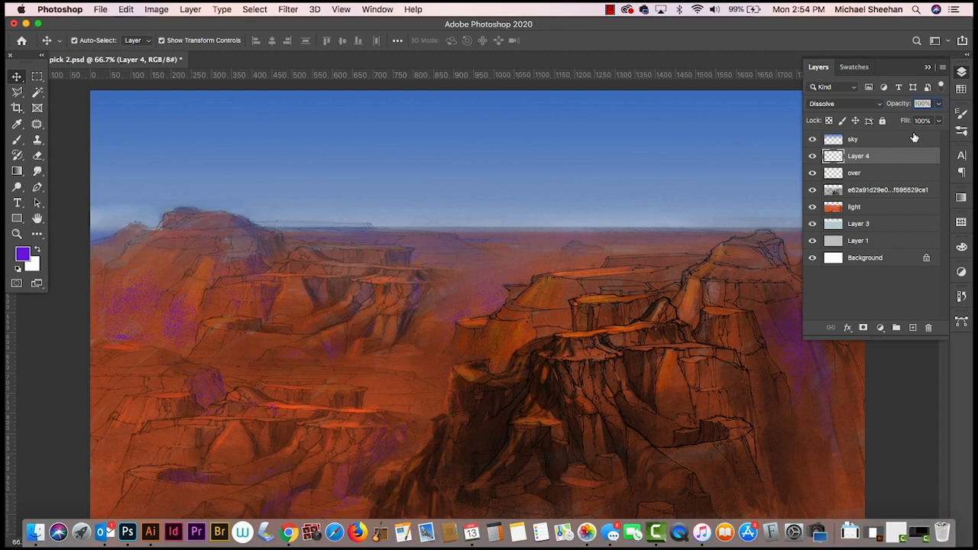
pyautogui.hotkey('shift', '+')
pyautogui.hotkey('shift', '+')
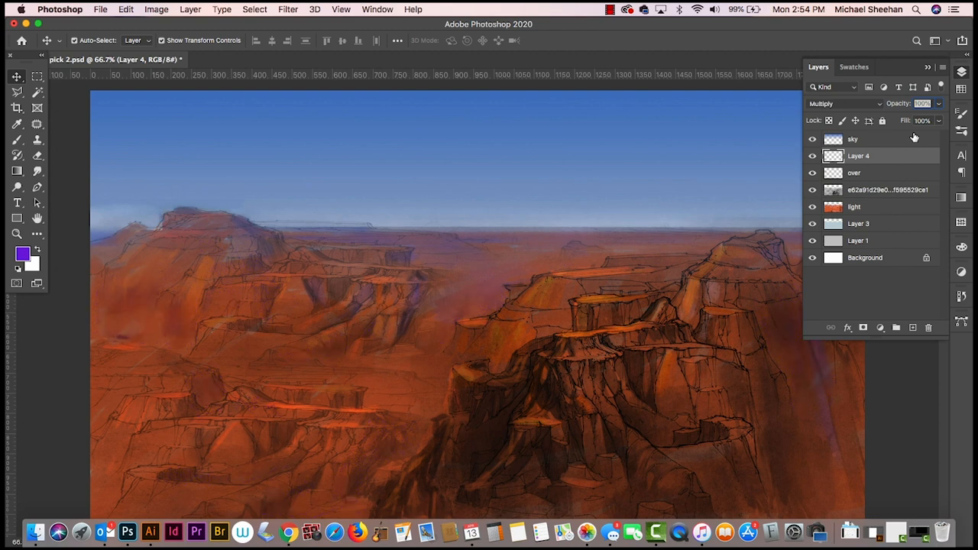
pyautogui.hotkey('shift', '-')
pyautogui.hotkey('shift', '-')
pyautogui.hotkey('shift', '-')
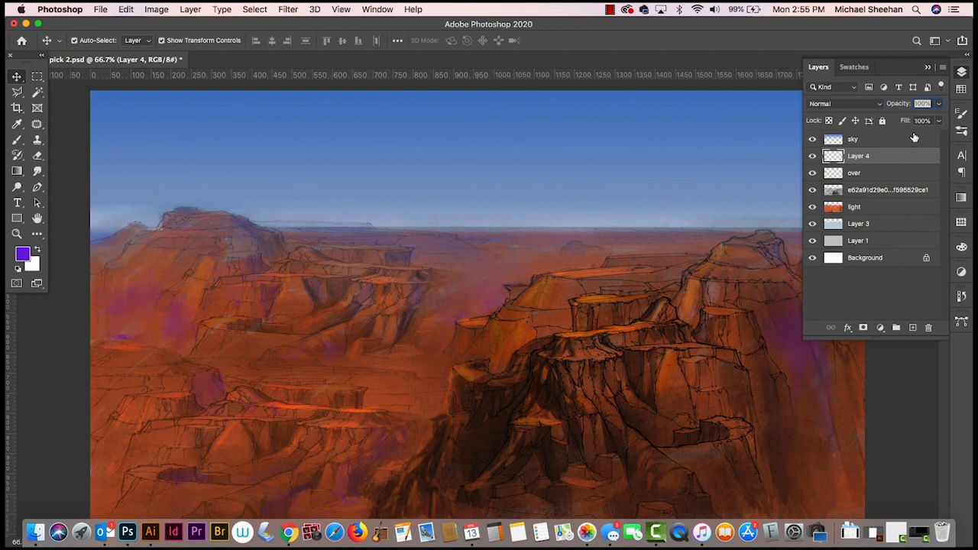
# - Set the blend mode of Layer 4 with the purple shadows to Screen
pyautogui.hotkey('shift', '+')
pyautogui.hotkey('shift', '+')
pyautogui.hotkey('shift', '+')
pyautogui.hotkey('shift', '+')
pyautogui.hotkey('shift', '+')
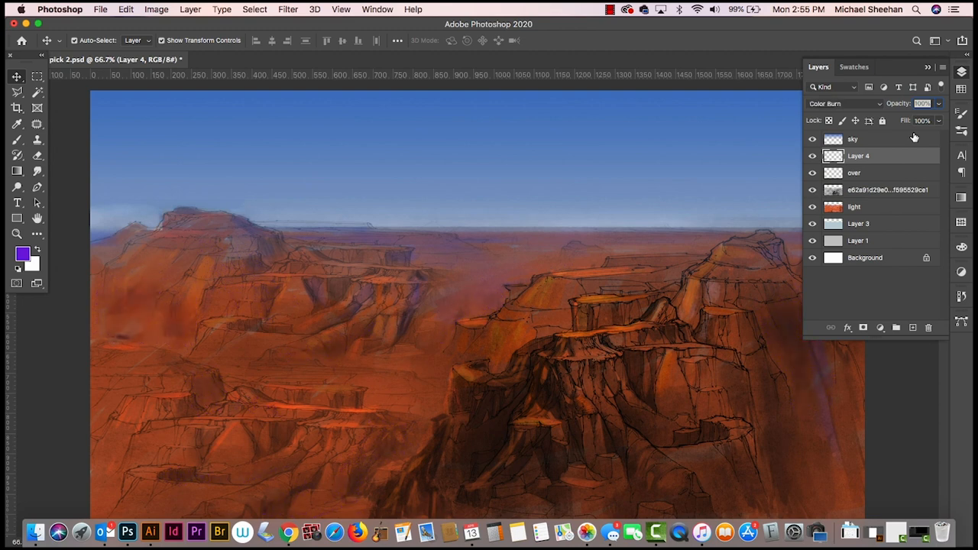
pyautogui.hotkey('shift', '+')
pyautogui.hotkey('shift', '+')
pyautogui.hotkey('shift', '+')
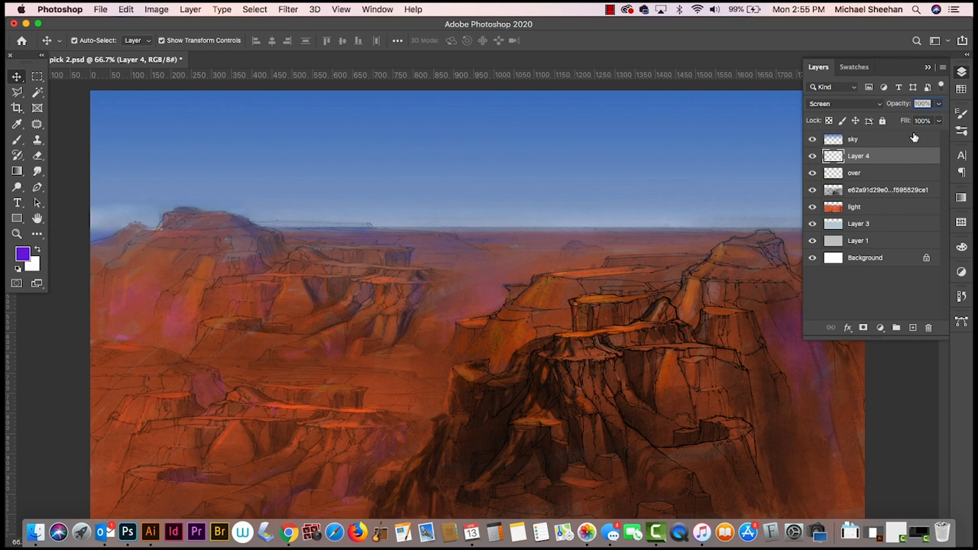
# - Add a new layer directly above Layer 4 and set the foreground color to ochre #a57c3b
pyautogui.doubleClick(859, 155)
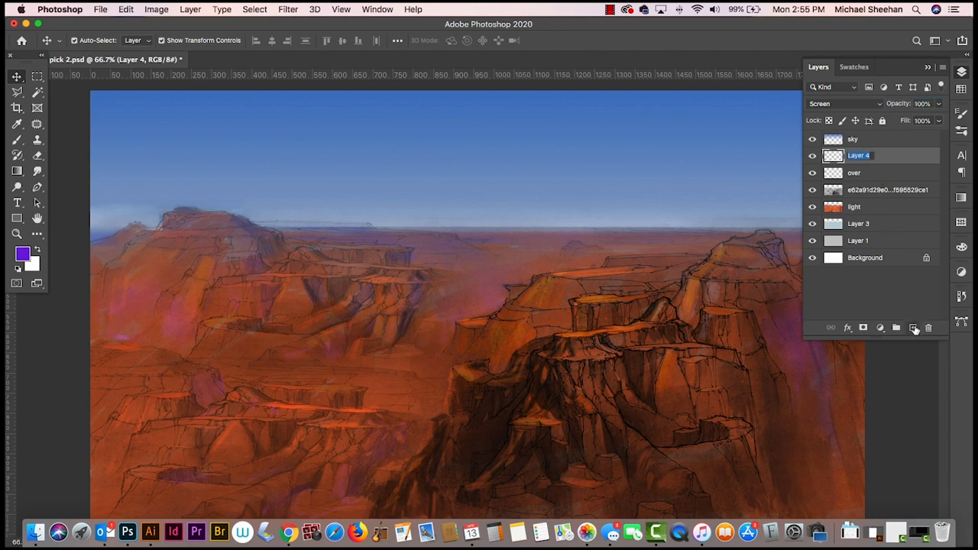
pyautogui.click(915, 328)
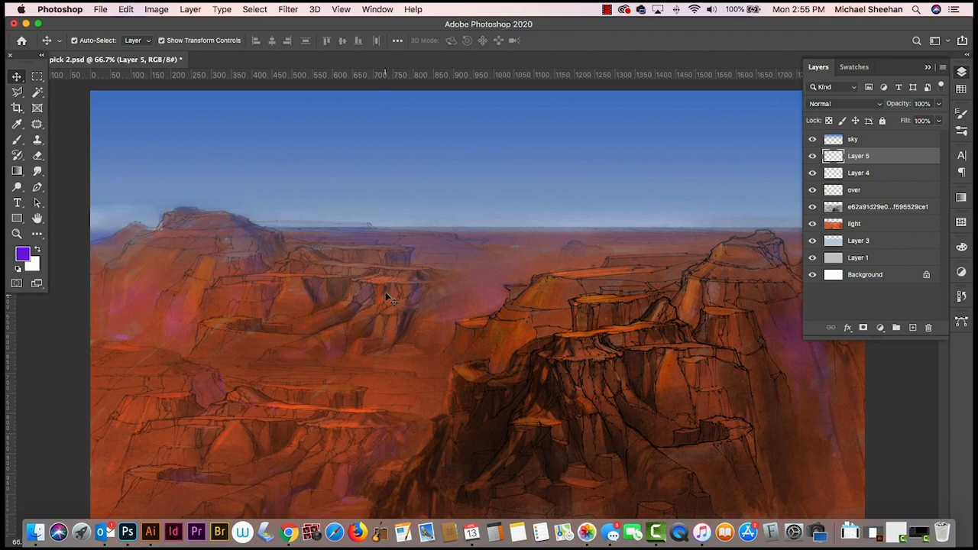
pyautogui.press('super')
pyautogui.press('b')
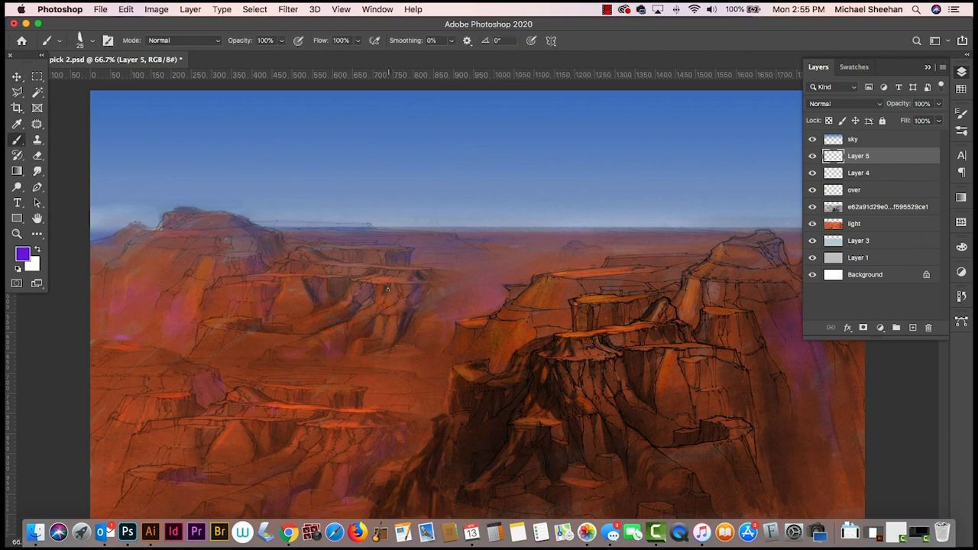
pyautogui.keyDown('alt'); pyautogui.click(179, 303); pyautogui.keyUp('alt')
pyautogui.click(23, 254)
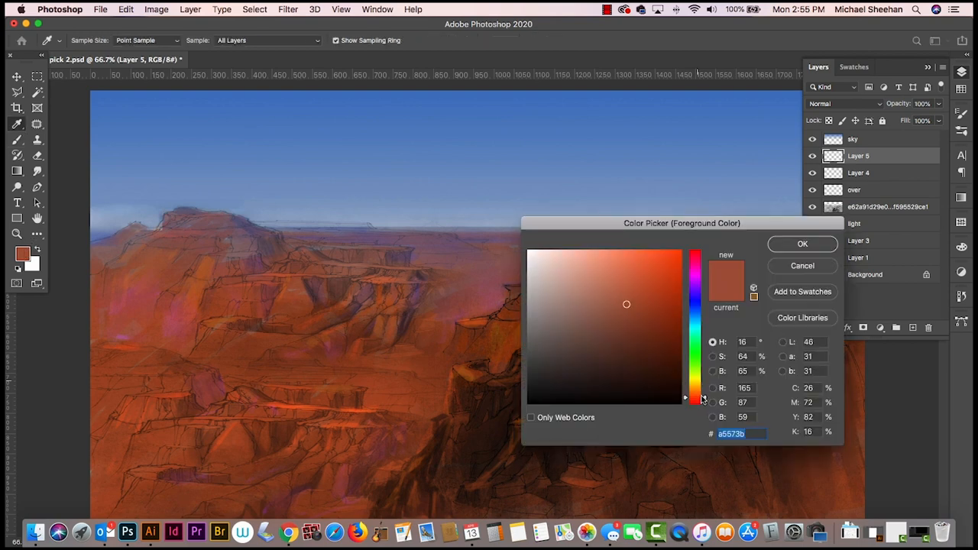
pyautogui.moveTo(706, 400); pyautogui.dragTo(706, 389)
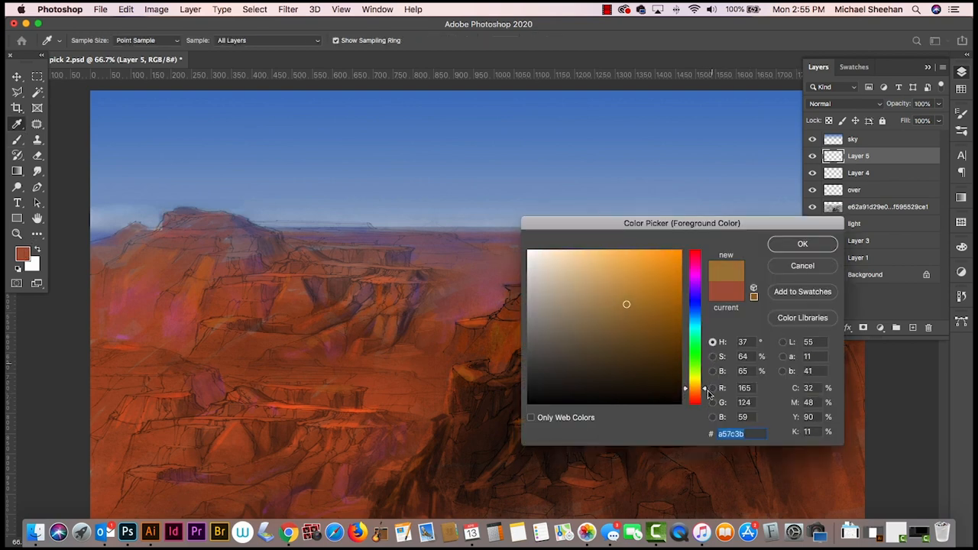
pyautogui.click(799, 244)
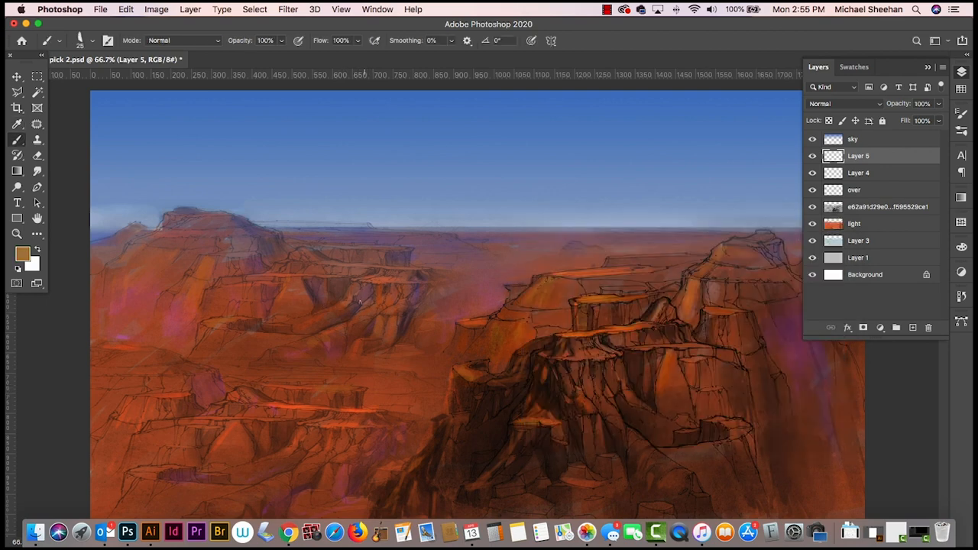
# - Brush ochre accents onto the left ledges, the central cliffs and the dark foreground rock on the new layer, and smudge them
pyautogui.moveTo(363, 309); pyautogui.dragTo(337, 341)
pyautogui.press('super+z')
pyautogui.moveTo(115, 398)
pyautogui.mouseDown()
pyautogui.moveTo(101, 422)
pyautogui.moveTo(105, 391)
pyautogui.mouseUp()
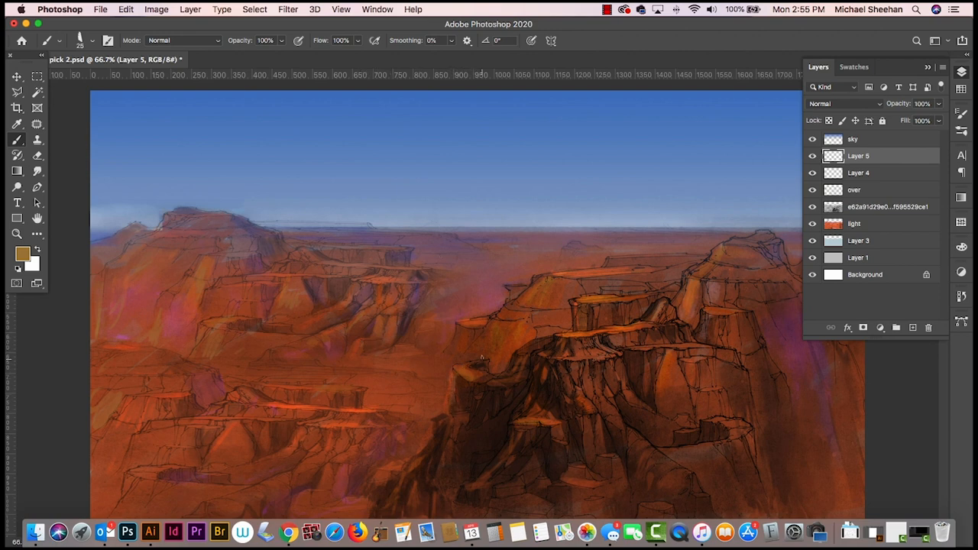
pyautogui.moveTo(495, 320)
pyautogui.mouseDown()
pyautogui.moveTo(500, 340)
pyautogui.moveTo(510, 335)
pyautogui.mouseUp()
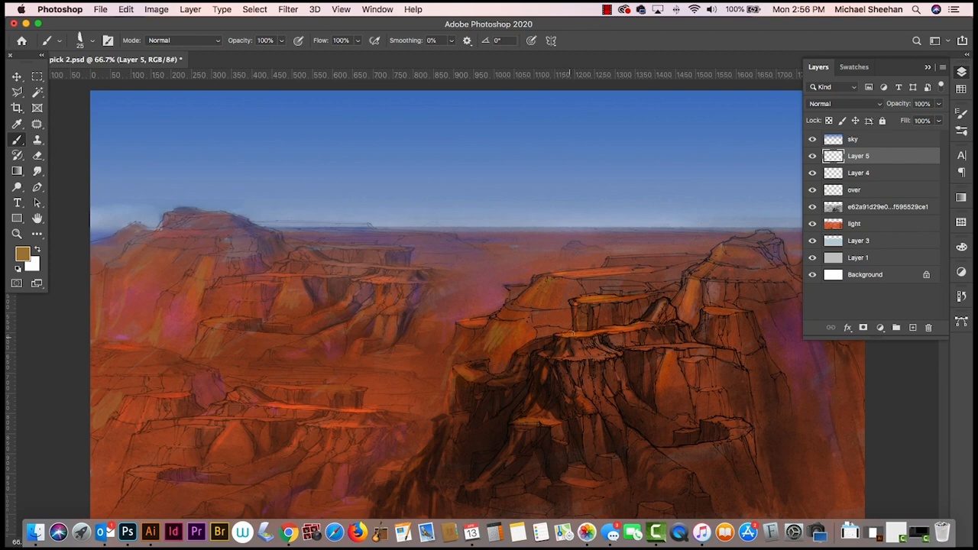
pyautogui.moveTo(564, 335); pyautogui.dragTo(605, 330)
pyautogui.press('super+z')
pyautogui.moveTo(461, 413)
pyautogui.mouseDown()
pyautogui.moveTo(451, 457)
pyautogui.moveTo(433, 479)
pyautogui.mouseUp()
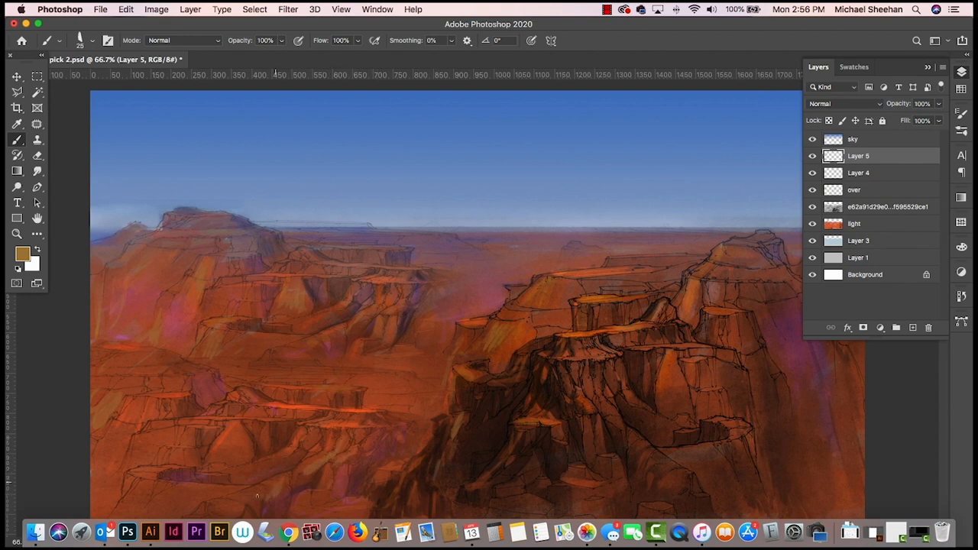
pyautogui.moveTo(139, 475); pyautogui.dragTo(173, 465)
pyautogui.click(38, 172)
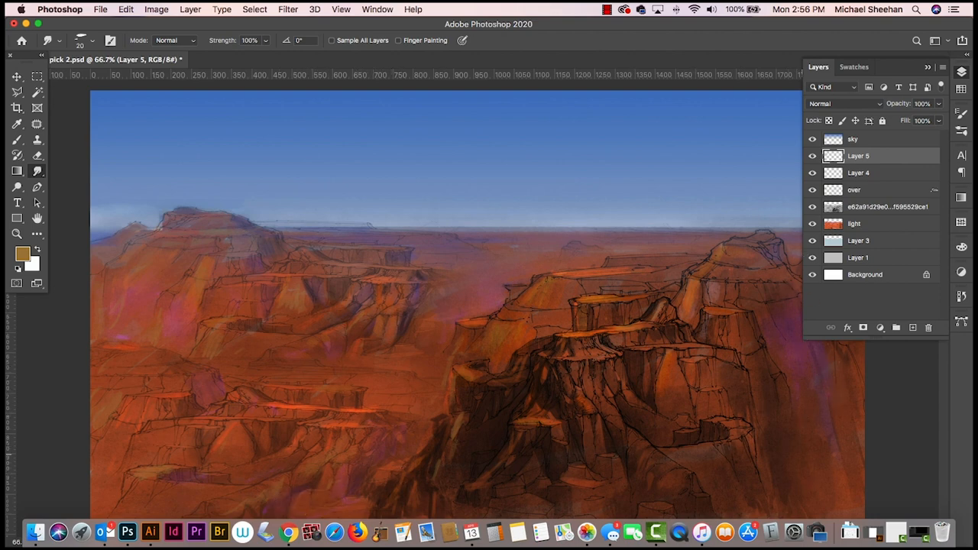
# - Sample dark brown from the foreground butte, brush shadows onto the right-hand peak and cliff face, and blend them with the Smudge tool
pyautogui.click(962, 72)
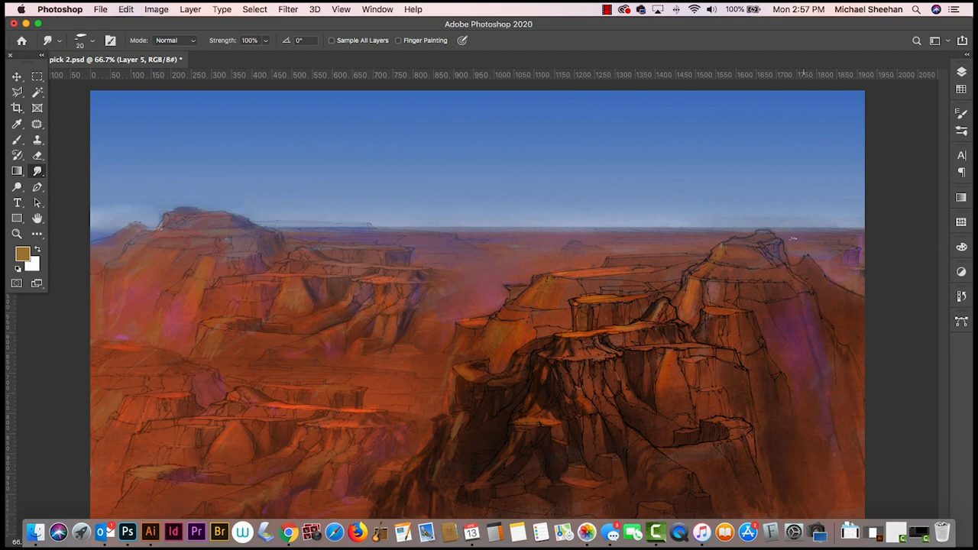
pyautogui.press('b')
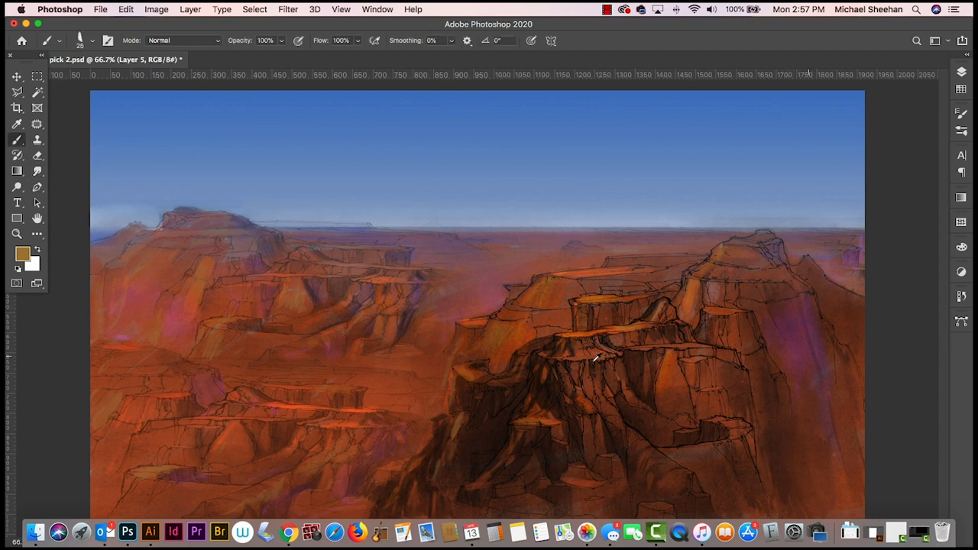
pyautogui.keyDown('alt'); pyautogui.click(635, 360); pyautogui.keyUp('alt')
pyautogui.moveTo(769, 248)
pyautogui.mouseDown()
pyautogui.moveTo(784, 258)
pyautogui.moveTo(776, 251)
pyautogui.mouseUp()
pyautogui.keyDown('alt'); pyautogui.click(777, 249); pyautogui.keyUp('alt')
pyautogui.moveTo(803, 294); pyautogui.dragTo(810, 339)
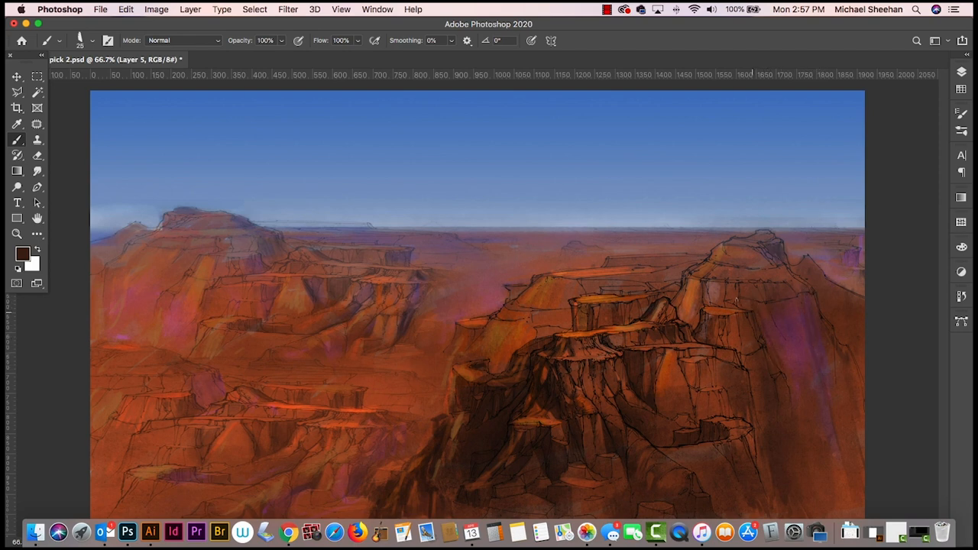
pyautogui.click(37, 171)
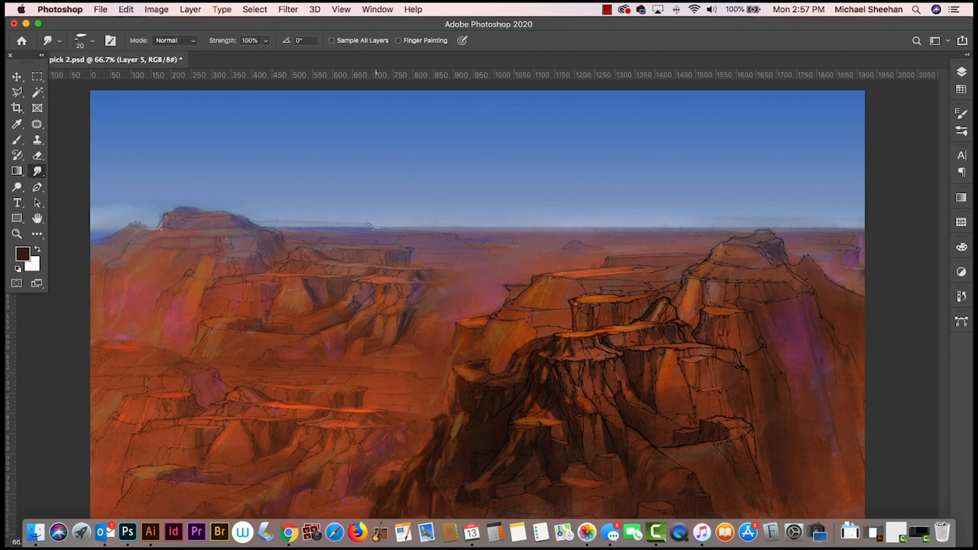
# - Sample a muted purple near the left horizon, brush it over the distant mesa beside the left butte, and save the document
pyautogui.press('b')
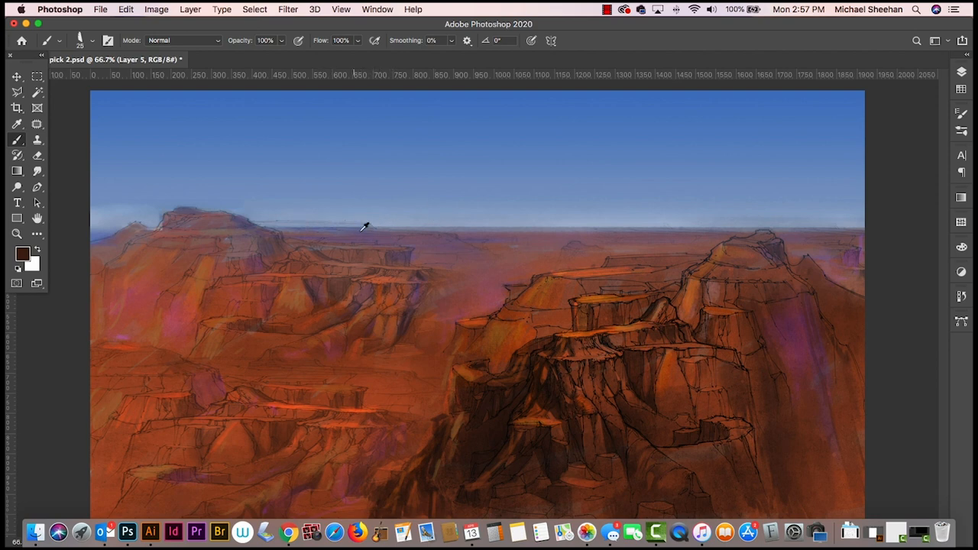
pyautogui.keyDown('alt'); pyautogui.click(322, 222); pyautogui.keyUp('alt')
pyautogui.moveTo(268, 223); pyautogui.dragTo(367, 225)
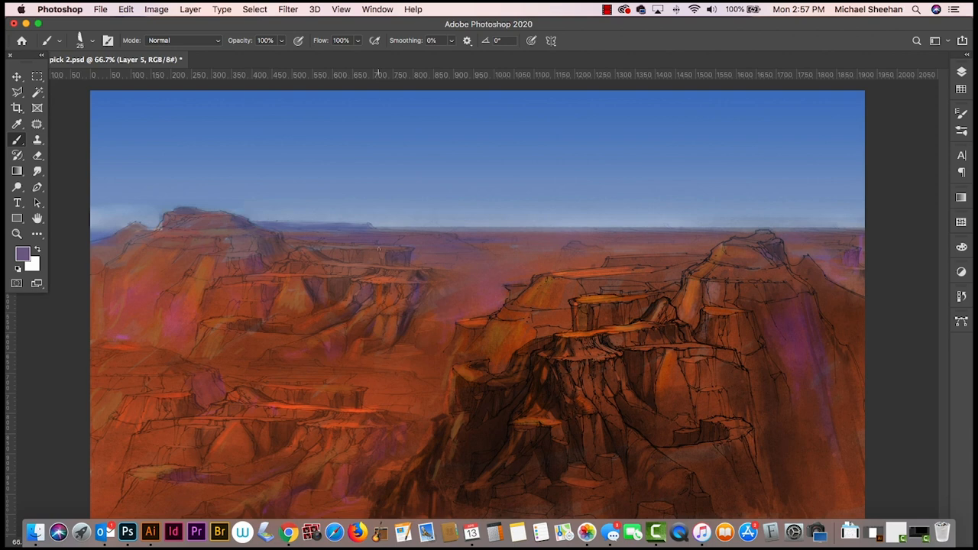
pyautogui.press('super+s')
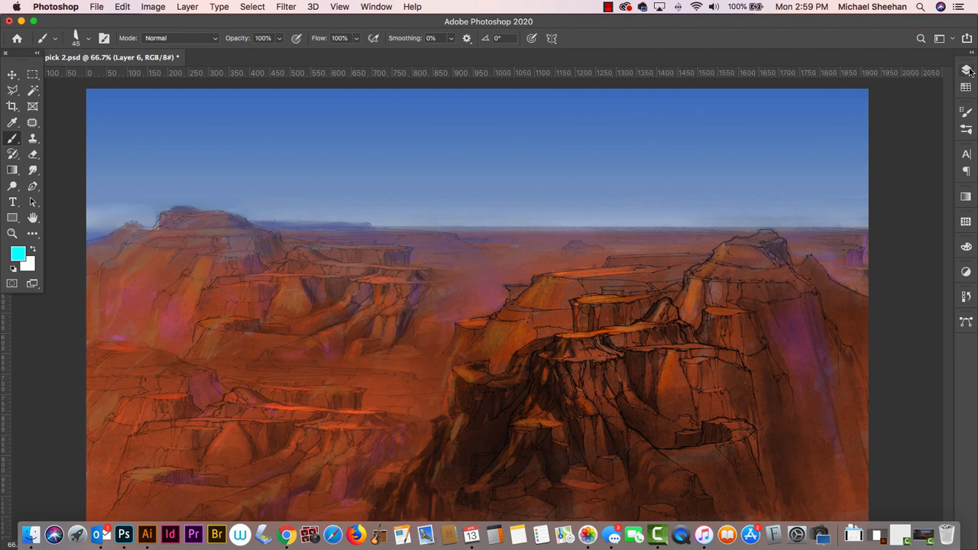
# - Brush a cyan band along the horizon on both sides of the left butte with the size 45 brush on Layer 6, and smudge it
pyautogui.click(968, 69)
pyautogui.click(968, 70)
pyautogui.moveTo(372, 217); pyautogui.dragTo(909, 198)
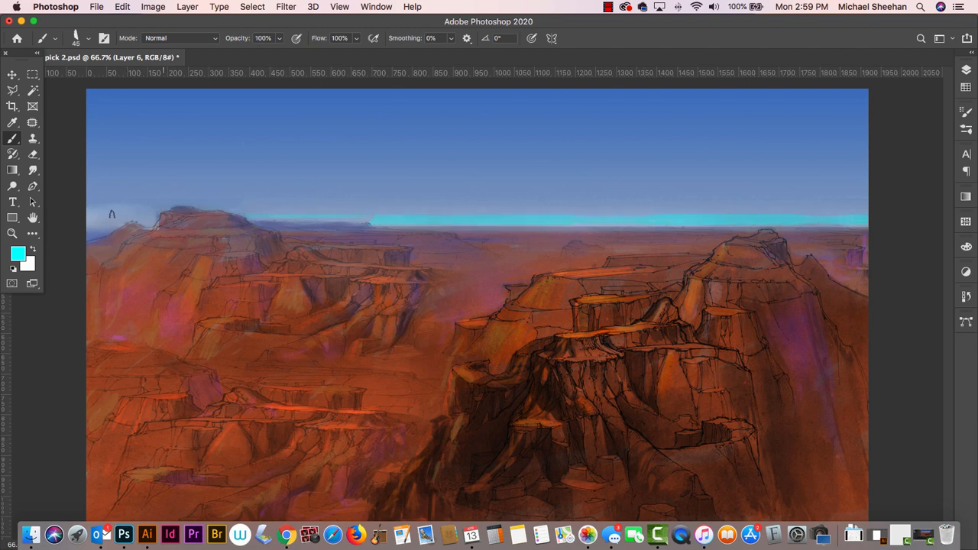
pyautogui.moveTo(88, 220); pyautogui.dragTo(129, 218)
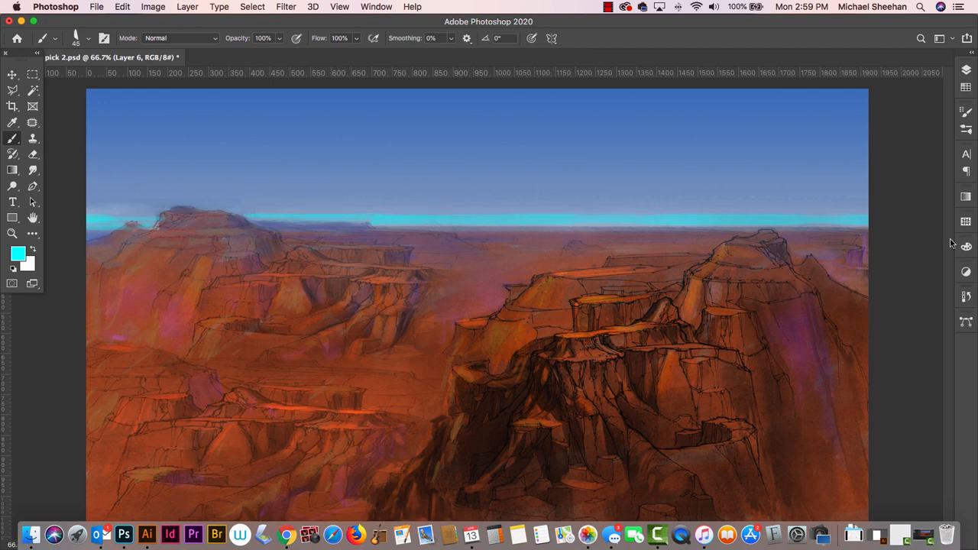
pyautogui.click(33, 169)
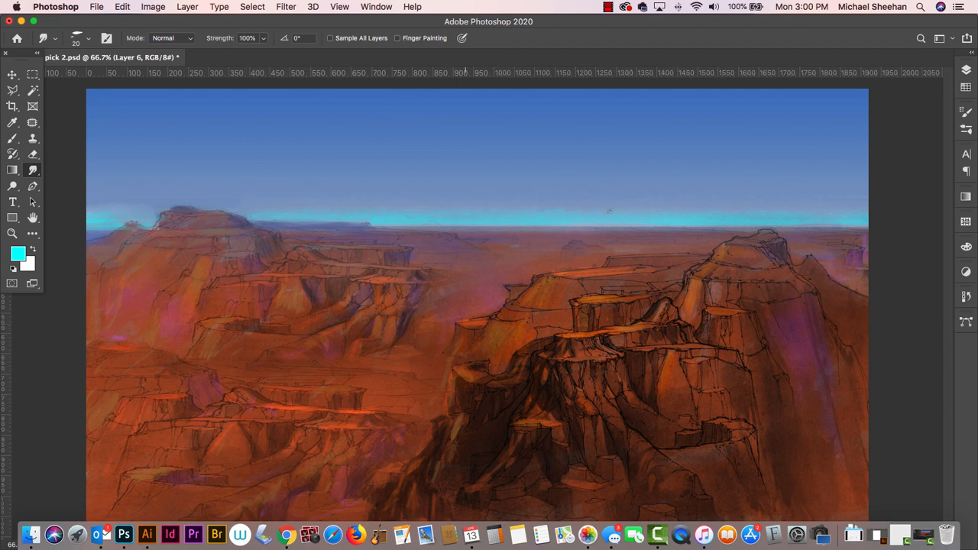
# - Soften the cyan horizon band with the Just Add Water smudge brush, and toggle Layer 6's visibility to compare
pyautogui.click(33, 171)
pyautogui.click(88, 38)
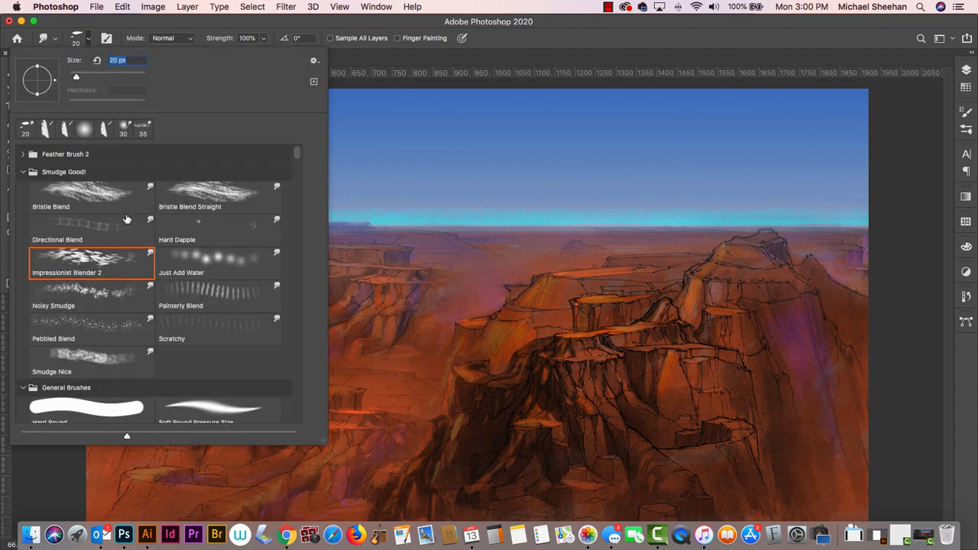
pyautogui.click(226, 269)
pyautogui.click(445, 25)
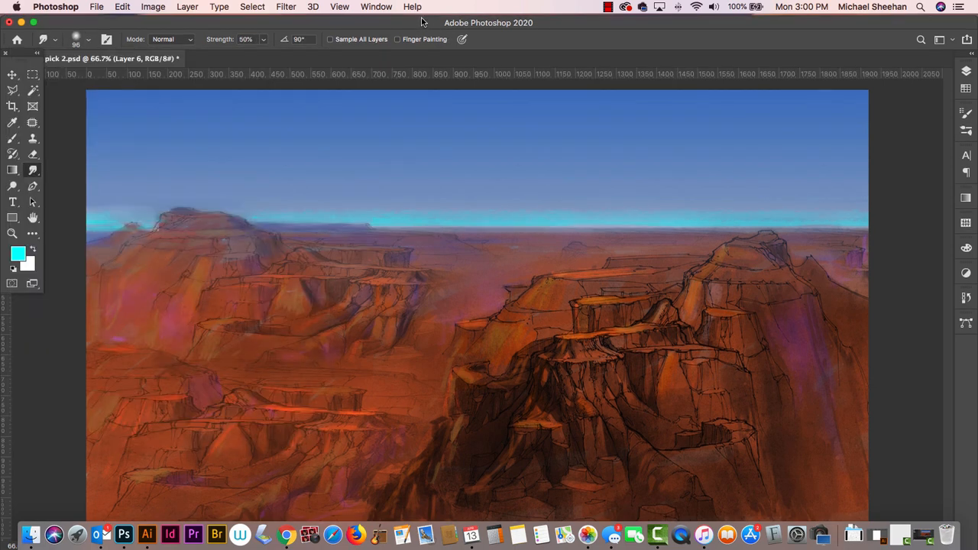
pyautogui.moveTo(447, 199)
pyautogui.mouseDown()
pyautogui.moveTo(784, 188)
pyautogui.moveTo(949, 195)
pyautogui.moveTo(848, 208)
pyautogui.moveTo(478, 187)
pyautogui.moveTo(143, 208)
pyautogui.mouseUp()
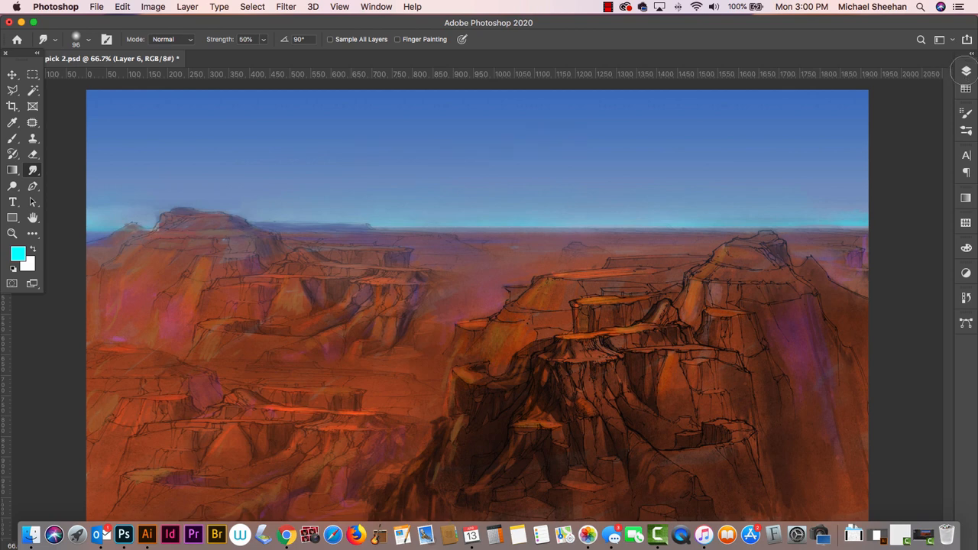
pyautogui.moveTo(967, 70)
pyautogui.mouseDown()
pyautogui.moveTo(777, 26)
pyautogui.moveTo(956, 46)
pyautogui.moveTo(965, 64)
pyautogui.mouseUp()
pyautogui.click(967, 72)
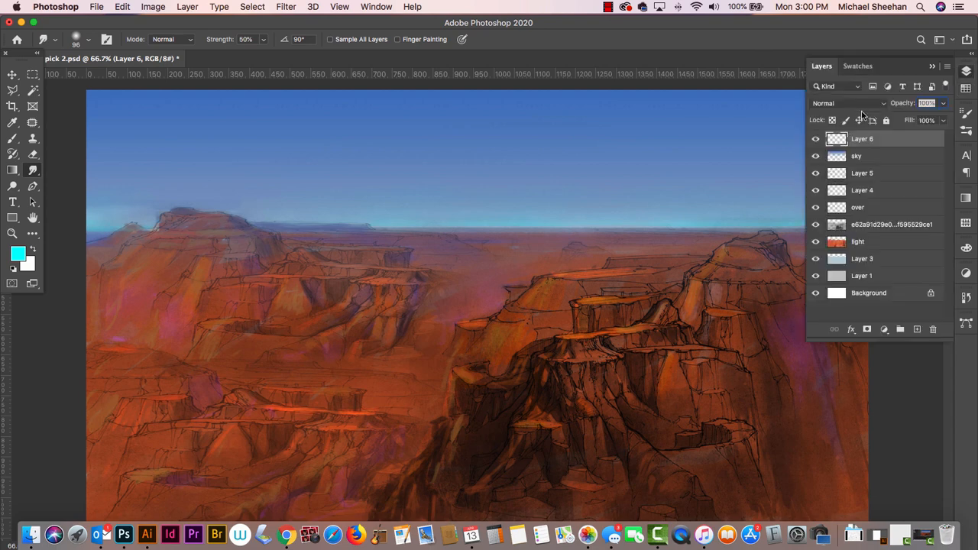
pyautogui.click(816, 140)
pyautogui.click(816, 140)
# - Recolour the horizon glow on Layer 6 with Hue/Saturation, using hue -138 and saturation -16
pyautogui.press('i')
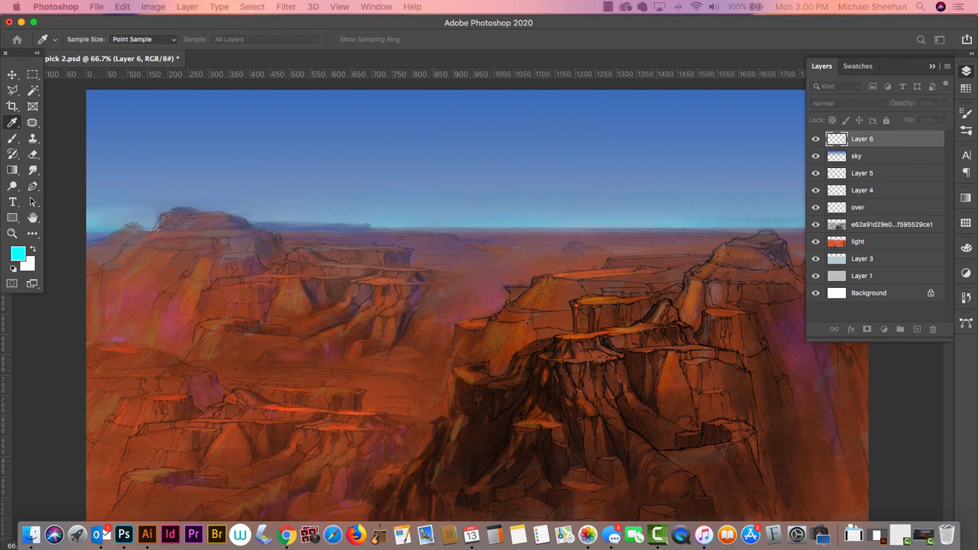
pyautogui.press('super+u')
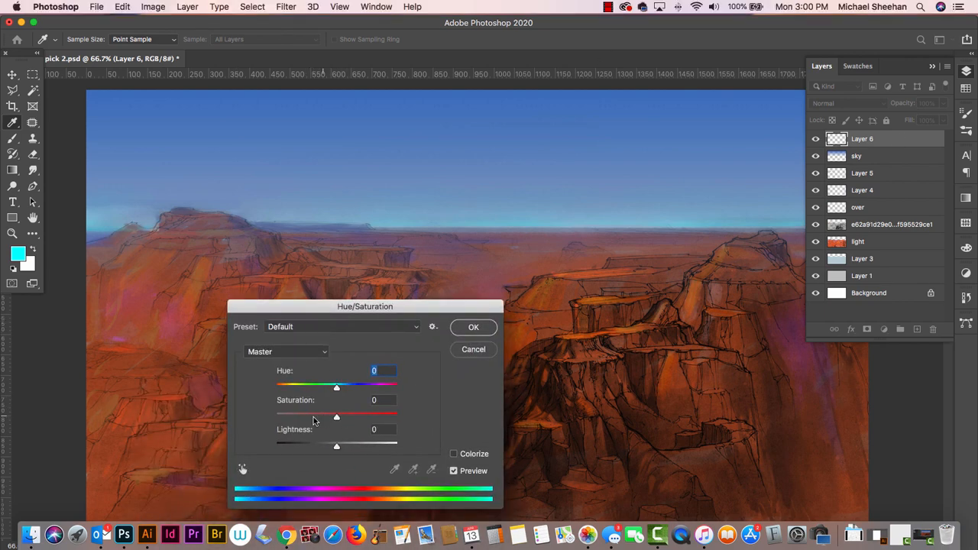
pyautogui.moveTo(336, 388); pyautogui.dragTo(286, 388)
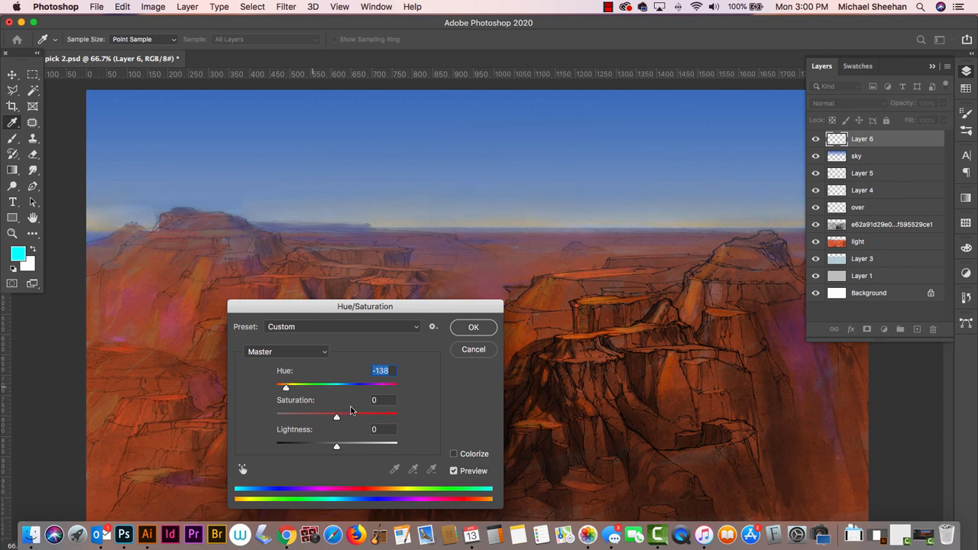
pyautogui.moveTo(337, 419)
pyautogui.mouseDown()
pyautogui.moveTo(369, 419)
pyautogui.moveTo(304, 417)
pyautogui.moveTo(327, 415)
pyautogui.mouseUp()
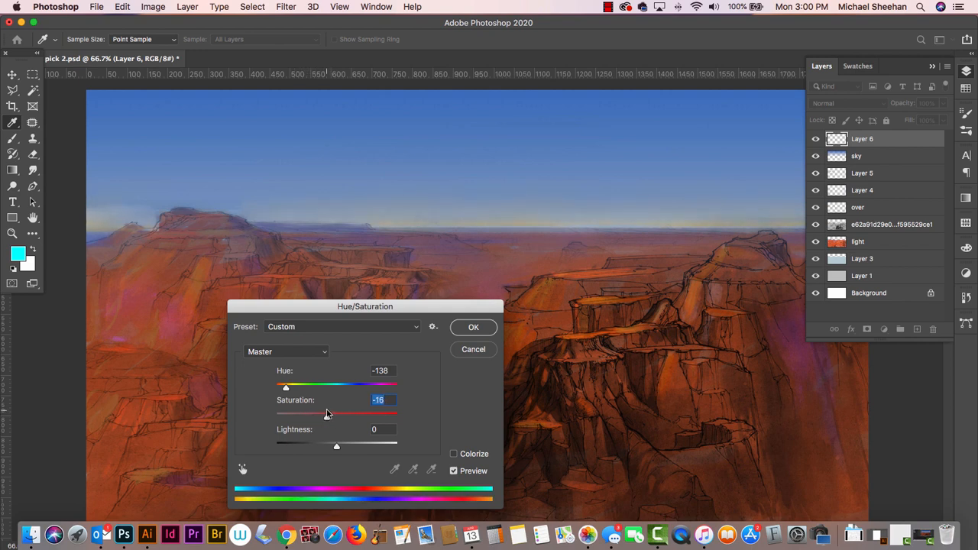
pyautogui.click(474, 327)
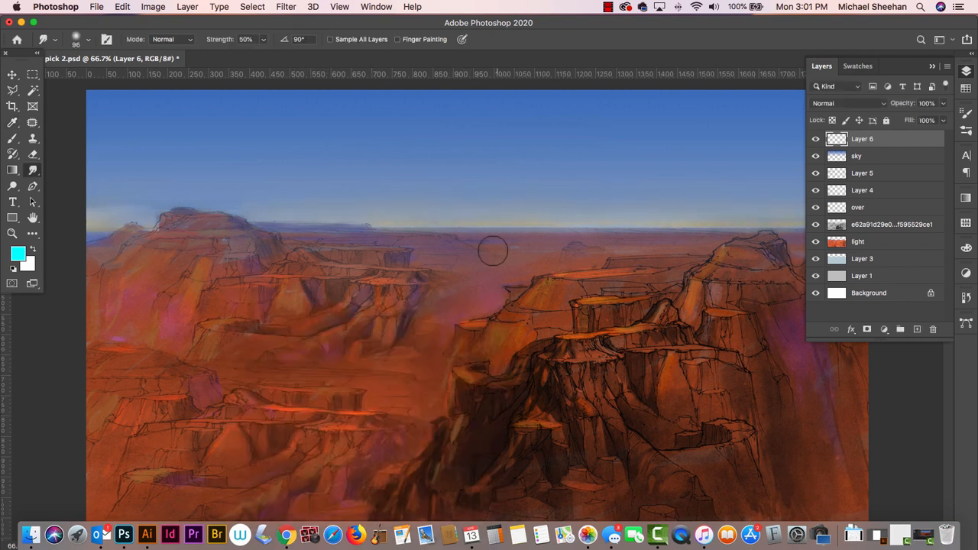
pyautogui.press('super+t')
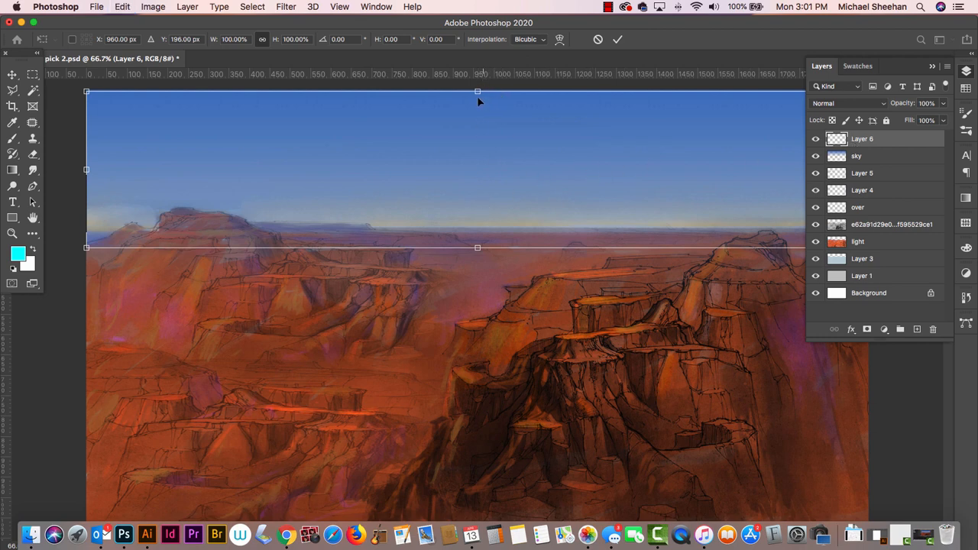
pyautogui.moveTo(477, 92); pyautogui.dragTo(479, 71)
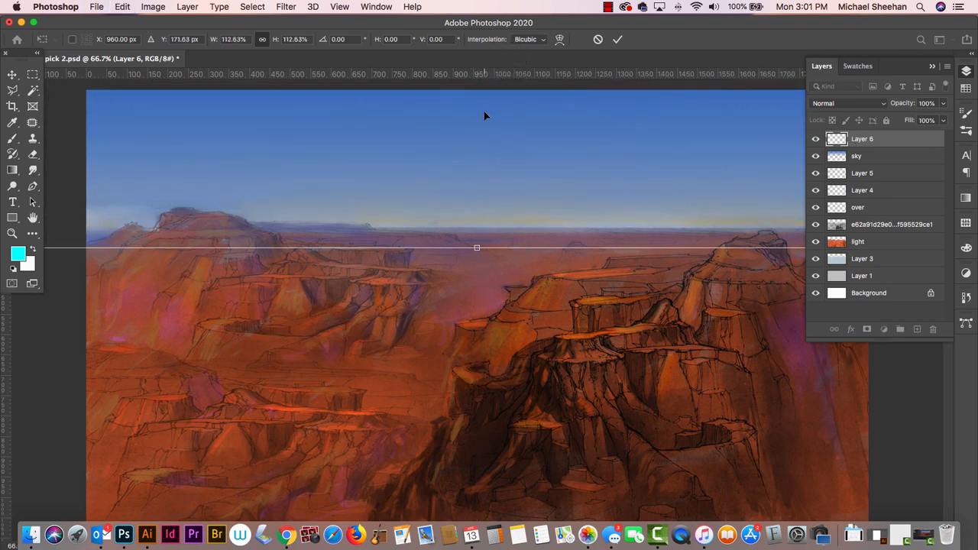
pyautogui.press('super+z')
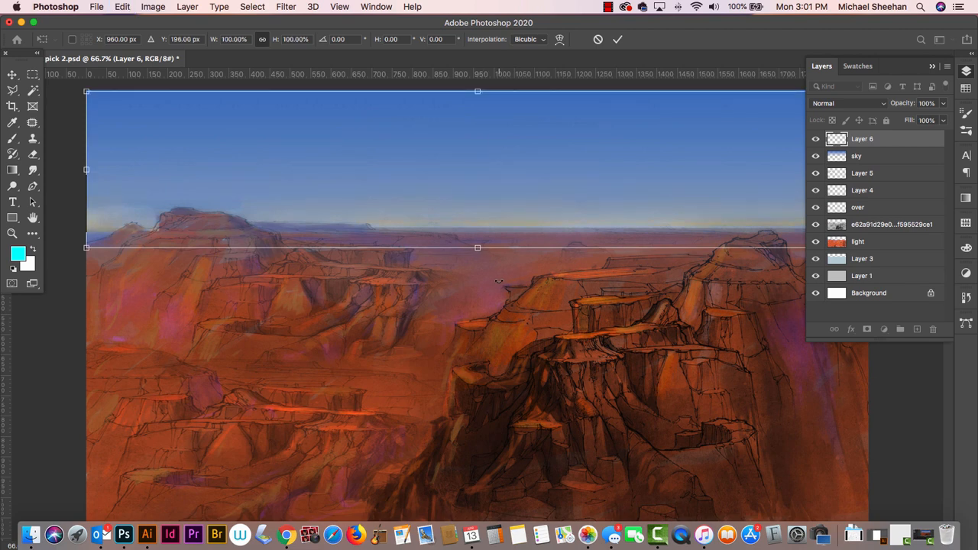
pyautogui.press('Return')
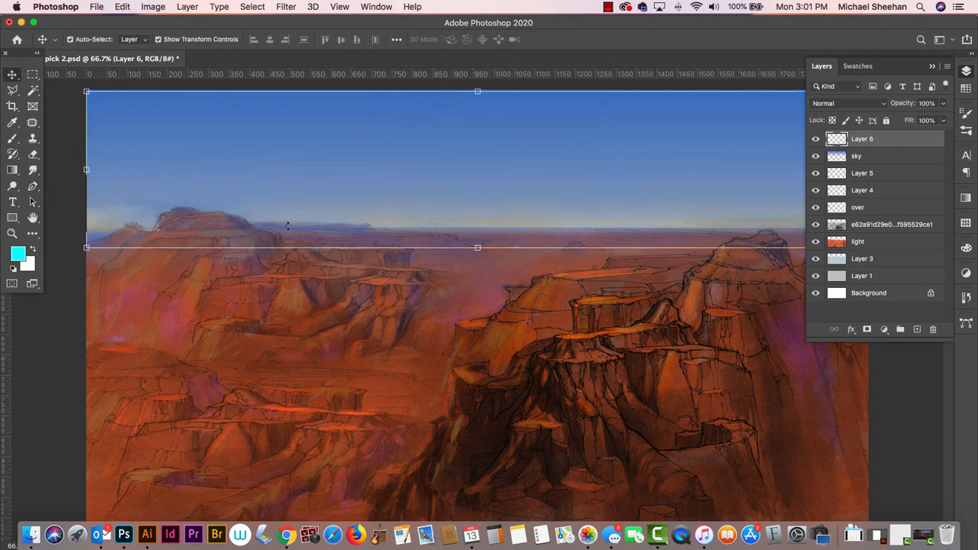
# - Deselect all layers and save the document
pyautogui.click(361, 286)
pyautogui.click(520, 355)
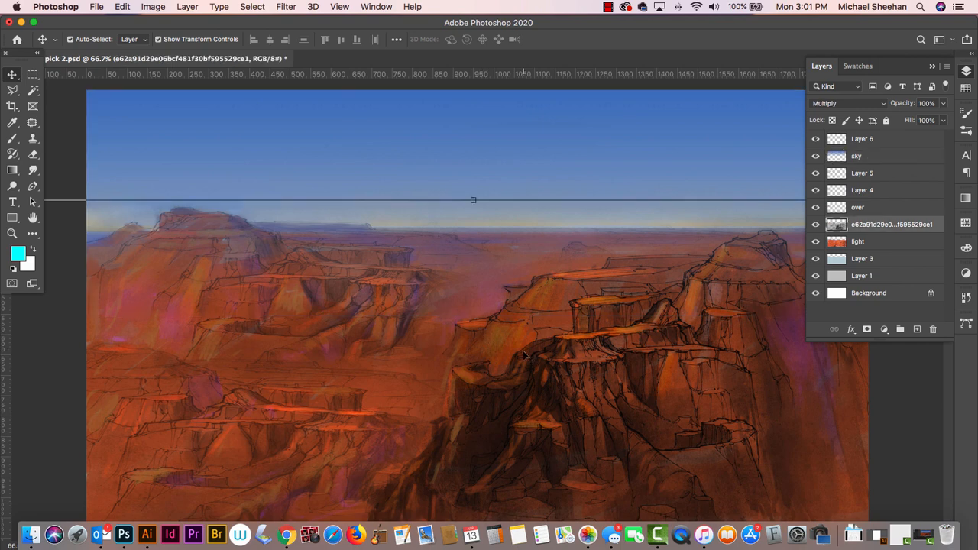
pyautogui.click(341, 7)
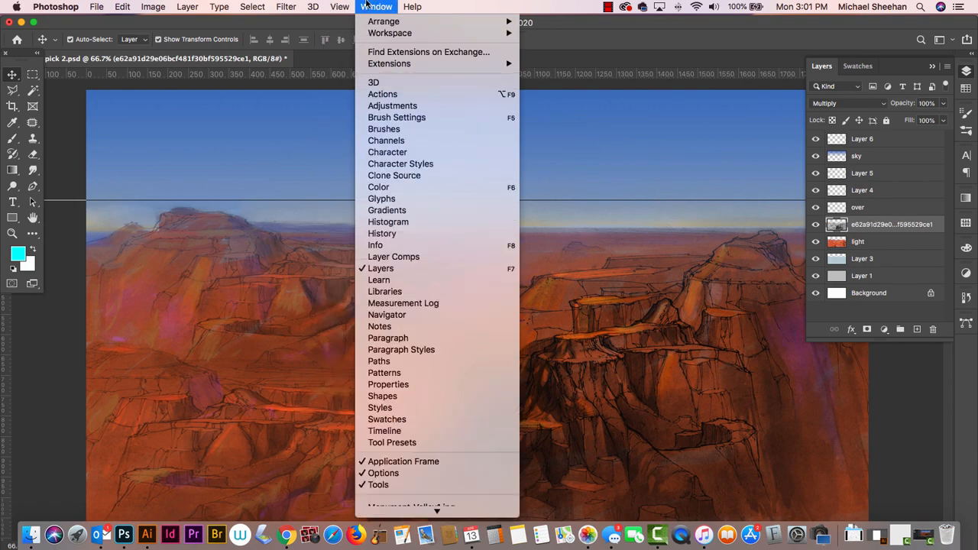
pyautogui.click(554, 81)
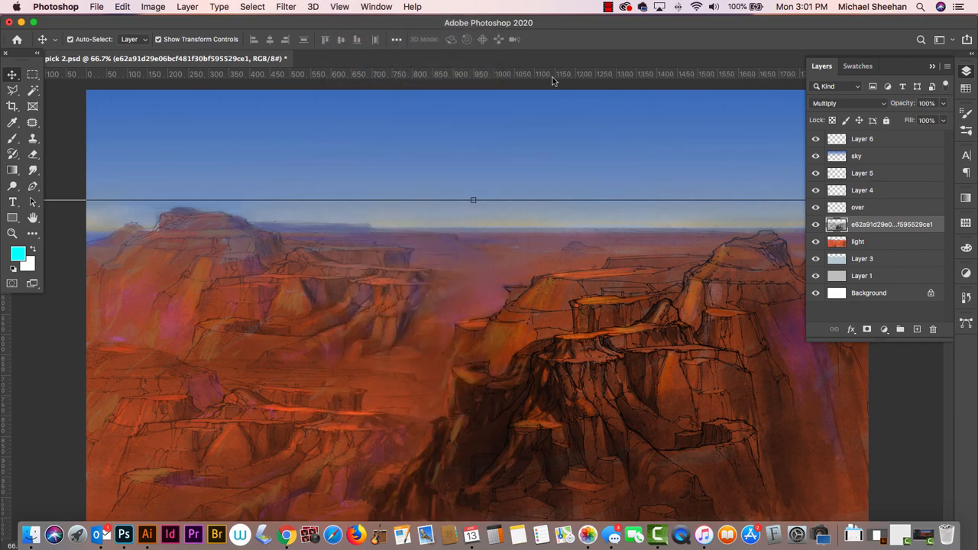
pyautogui.click(64, 334)
pyautogui.press('super+s')
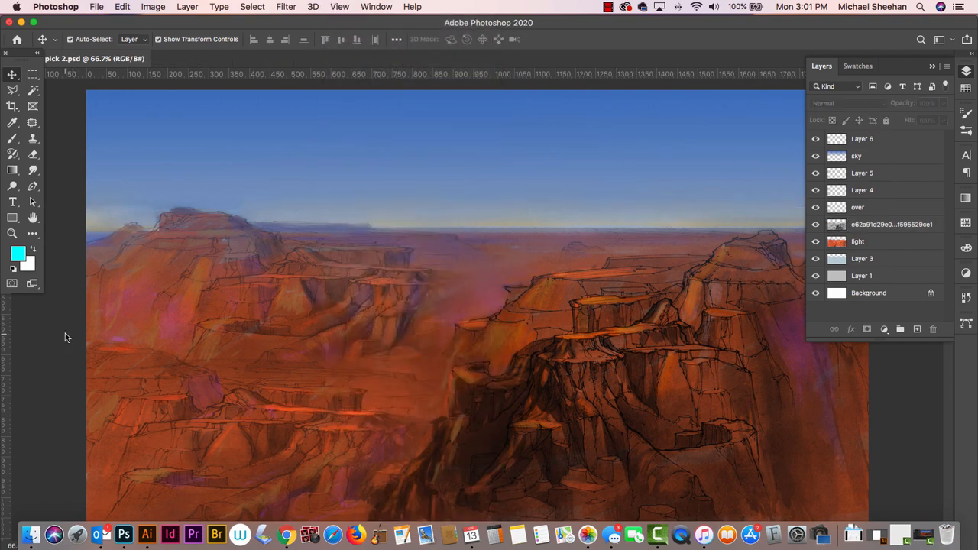
# - Using Monument-Valley1.jpg as reference, brush a muted blue-grey cloud silhouette into the right-hand sky on layer s3 at brush size 45
pyautogui.press('super+minus')
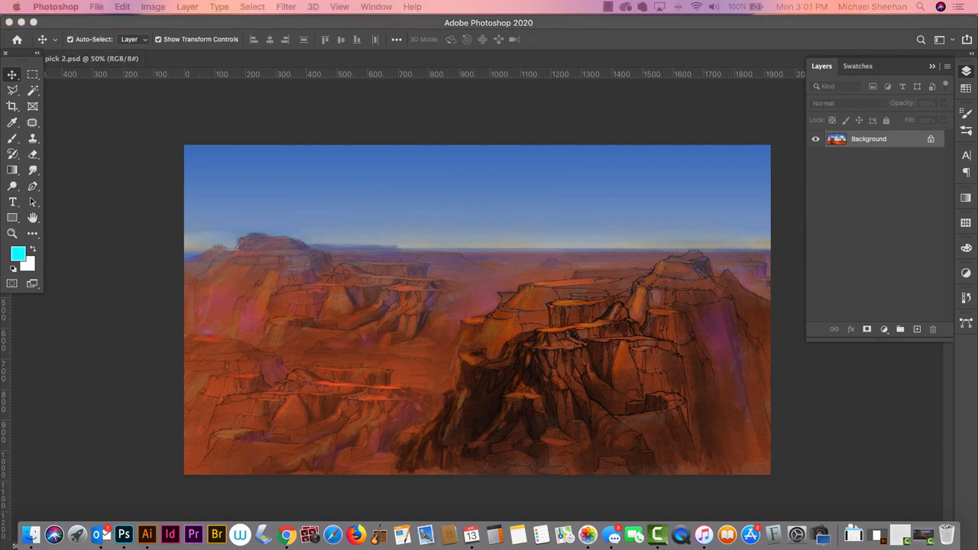
pyautogui.press('b')
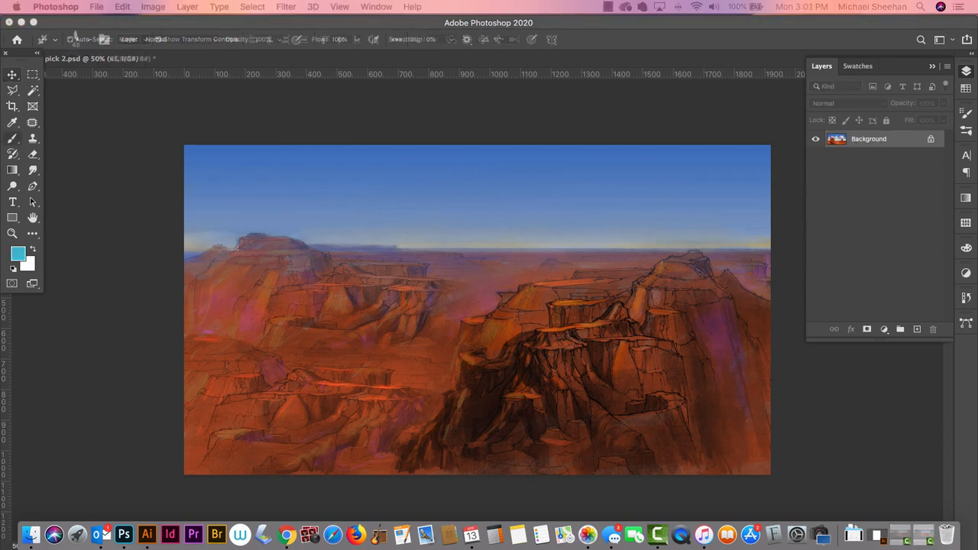
pyautogui.moveTo(200, 547); pyautogui.dragTo(525, 107)
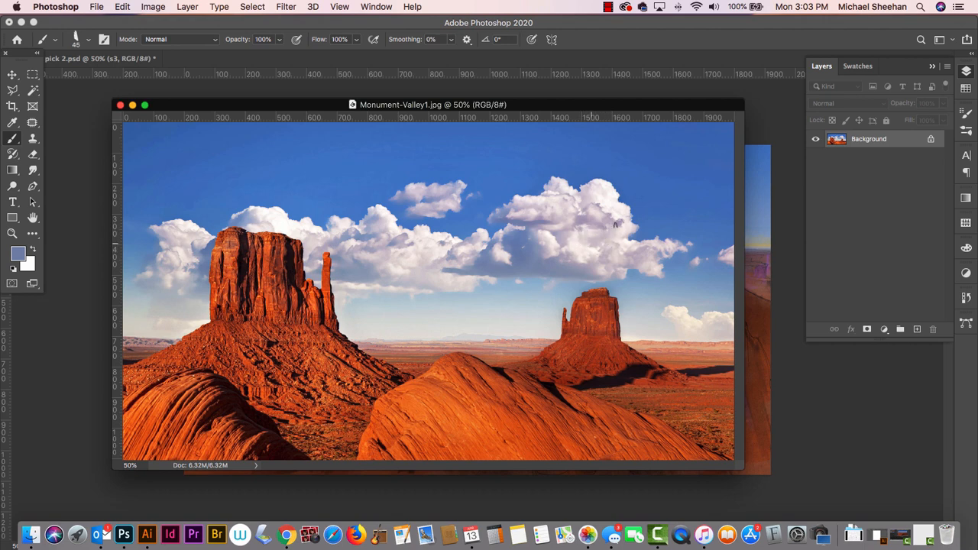
pyautogui.moveTo(629, 106); pyautogui.dragTo(0, 107)
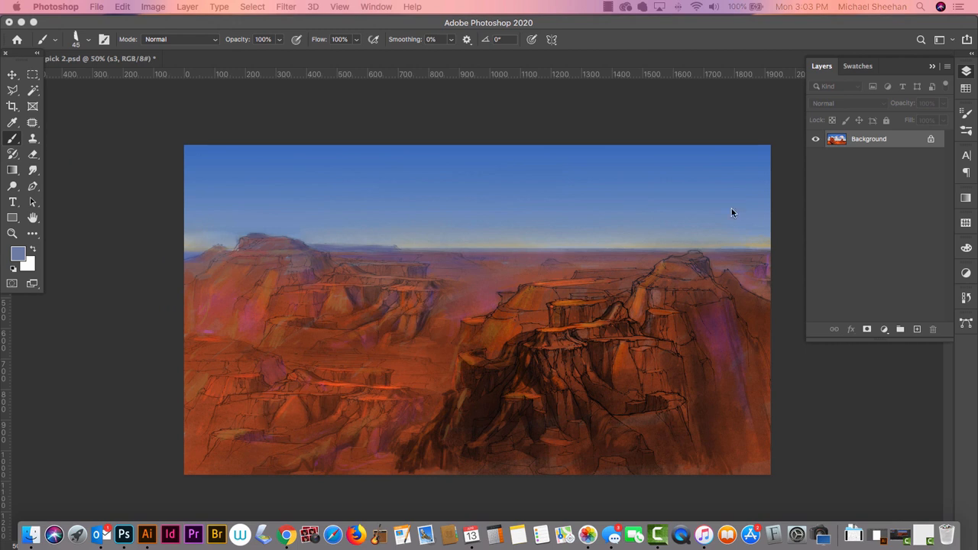
pyautogui.click(683, 206)
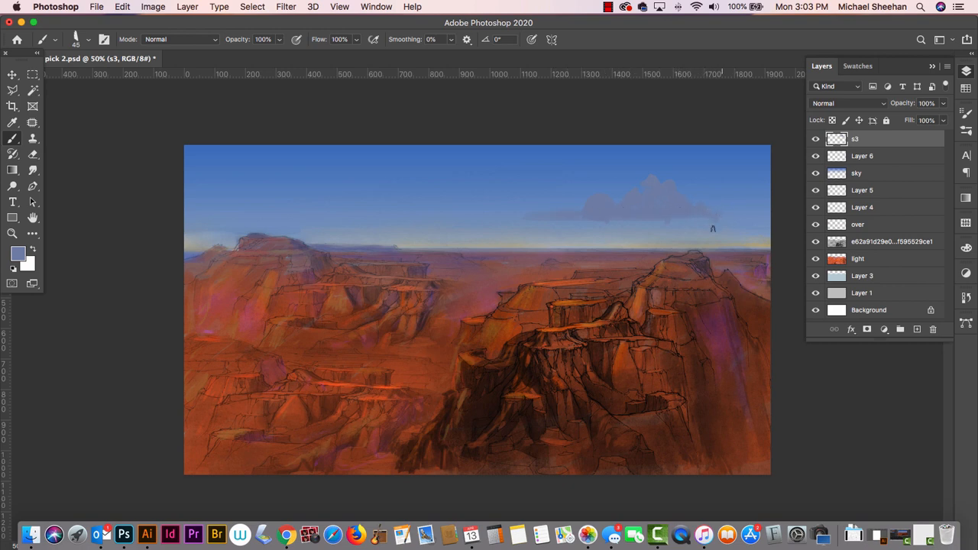
pyautogui.moveTo(709, 214); pyautogui.dragTo(718, 223)
# - Sample a pale lilac from the large cloud in Monument-Valley1.jpg, and move the photo out of the way
pyautogui.moveTo(1, 146)
pyautogui.mouseDown()
pyautogui.moveTo(189, 145)
pyautogui.moveTo(471, 85)
pyautogui.mouseUp()
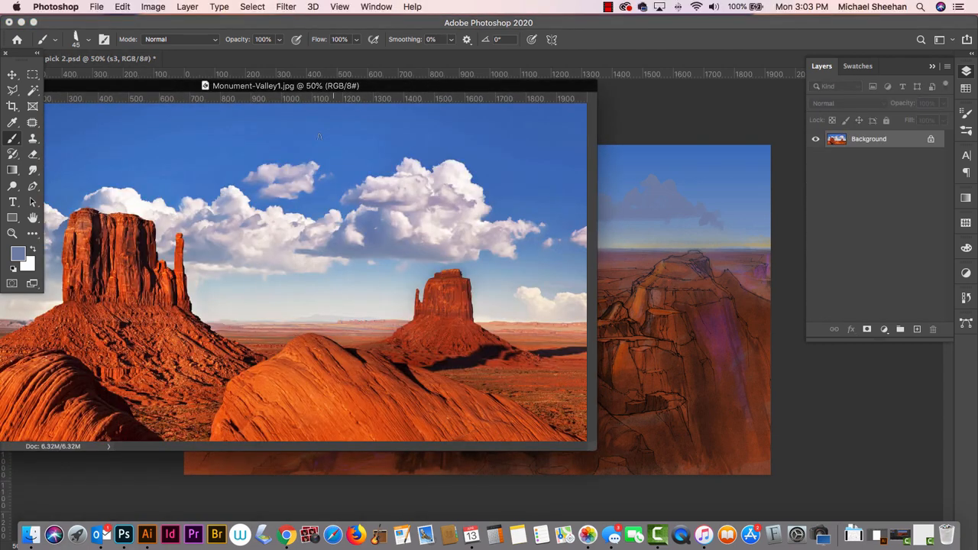
pyautogui.keyDown('alt'); pyautogui.click(454, 219); pyautogui.keyUp('alt')
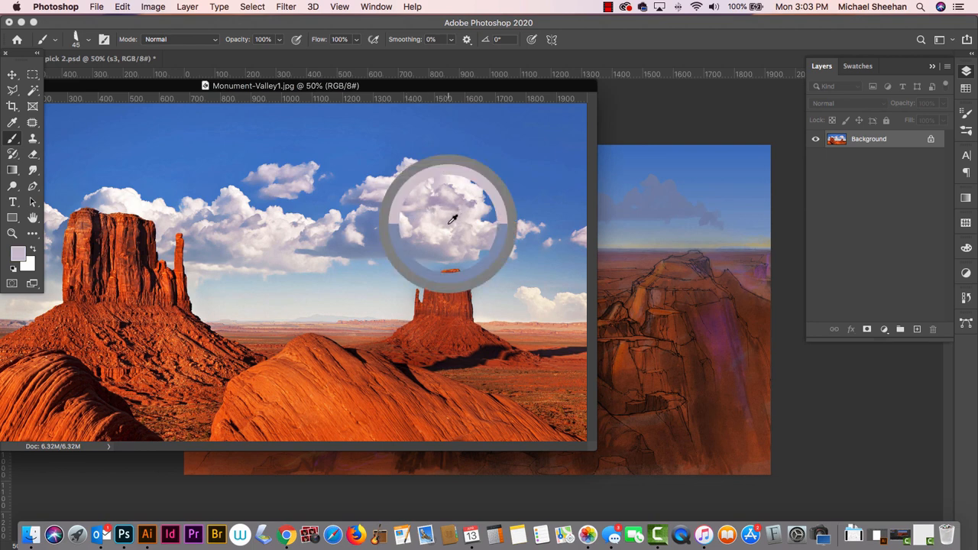
pyautogui.moveTo(468, 90); pyautogui.dragTo(1, 5)
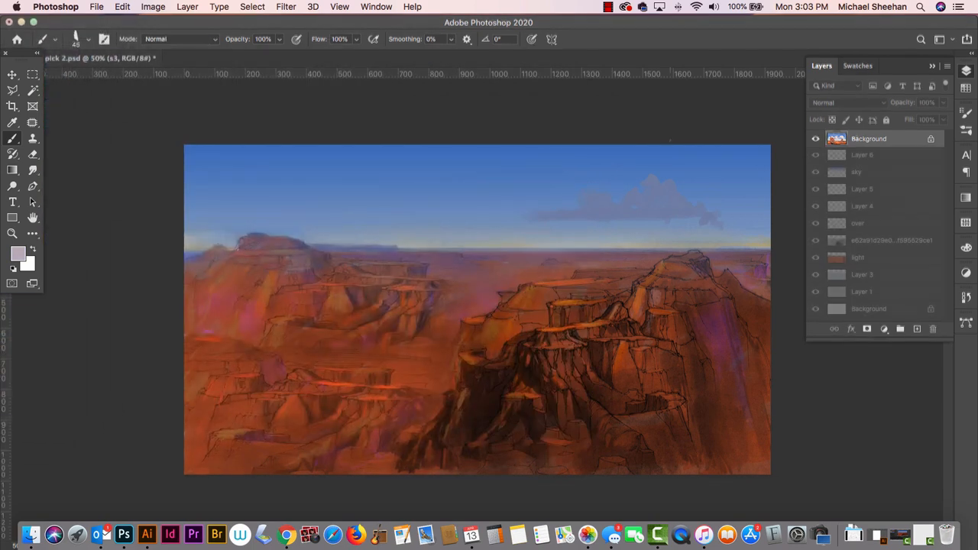
# - Brush grey highlights onto the cloud on layer s3 with the size 20 brush, and blend them with the size 35 Smudge tool
pyautogui.click(966, 88)
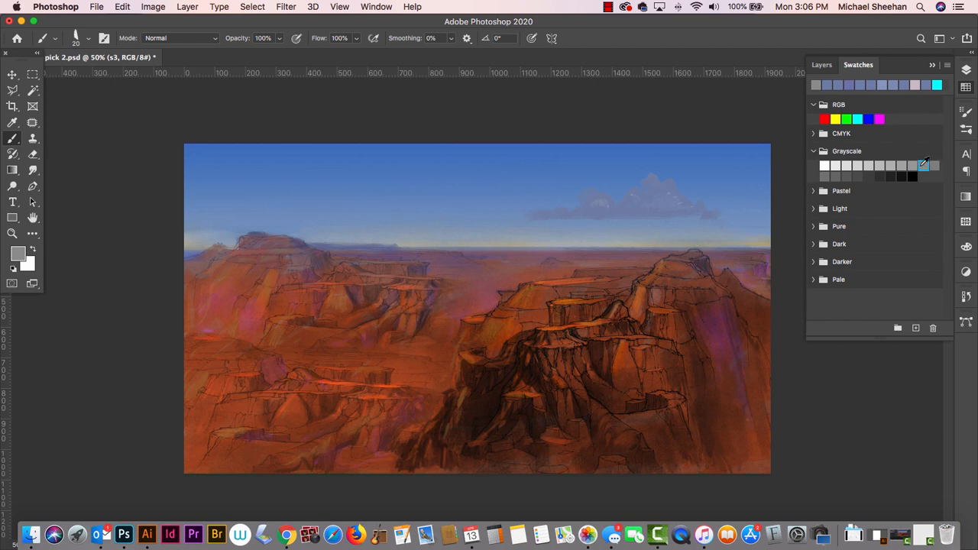
pyautogui.click(966, 70)
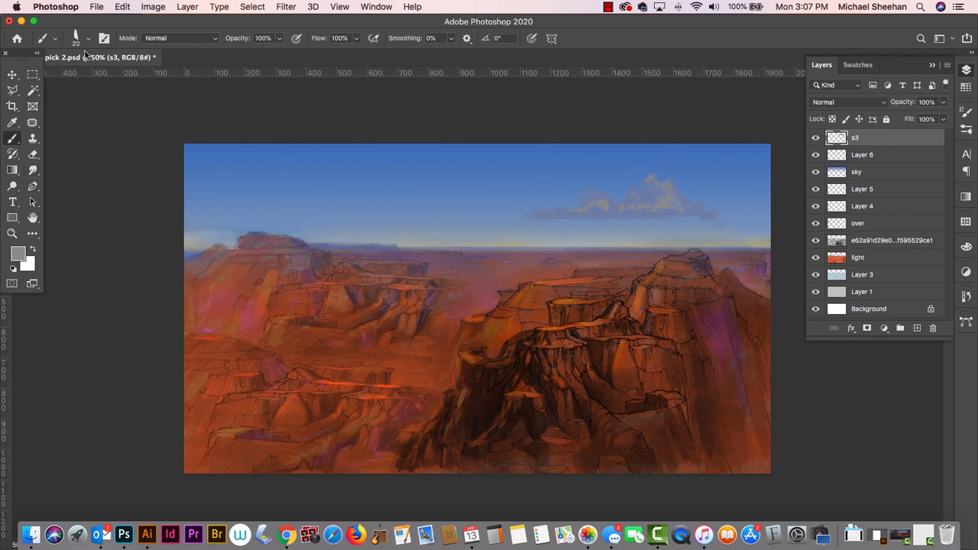
pyautogui.click(34, 172)
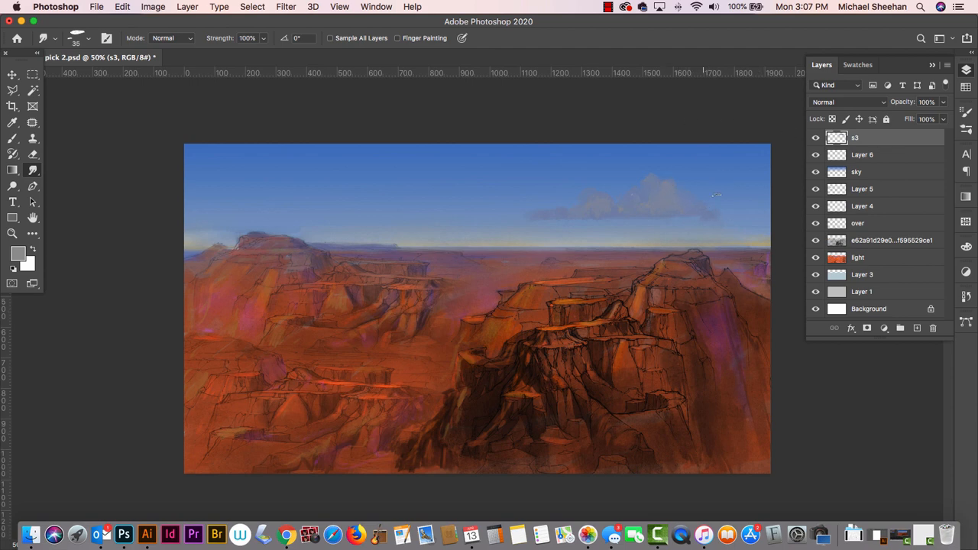
# - Brush lighter grey highlights onto the cloud tops with a Grayscale swatch, and smudge the cloud's edges into the sky
pyautogui.press('b')
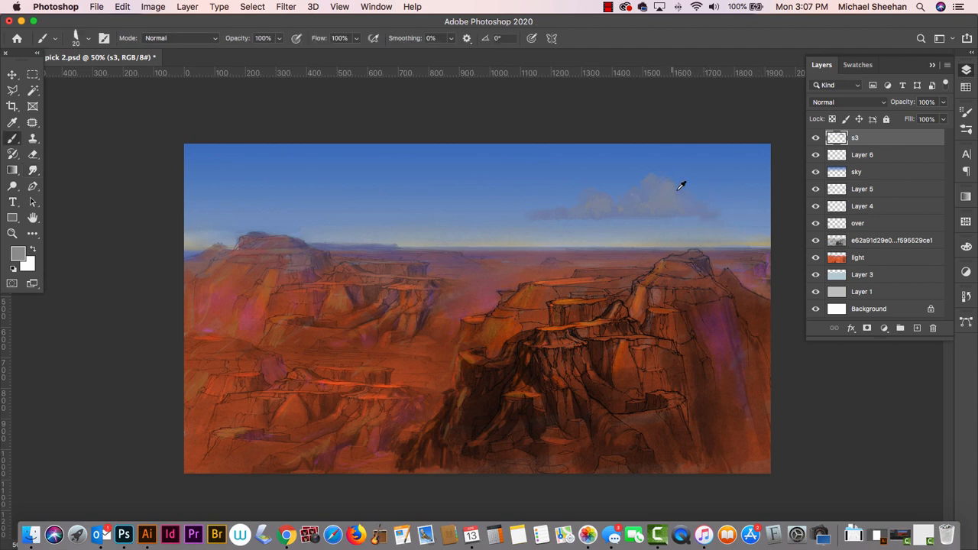
pyautogui.keyDown('alt'); pyautogui.click(668, 182); pyautogui.keyUp('alt')
pyautogui.keyDown('alt'); pyautogui.click(669, 187); pyautogui.keyUp('alt')
pyautogui.click(966, 87)
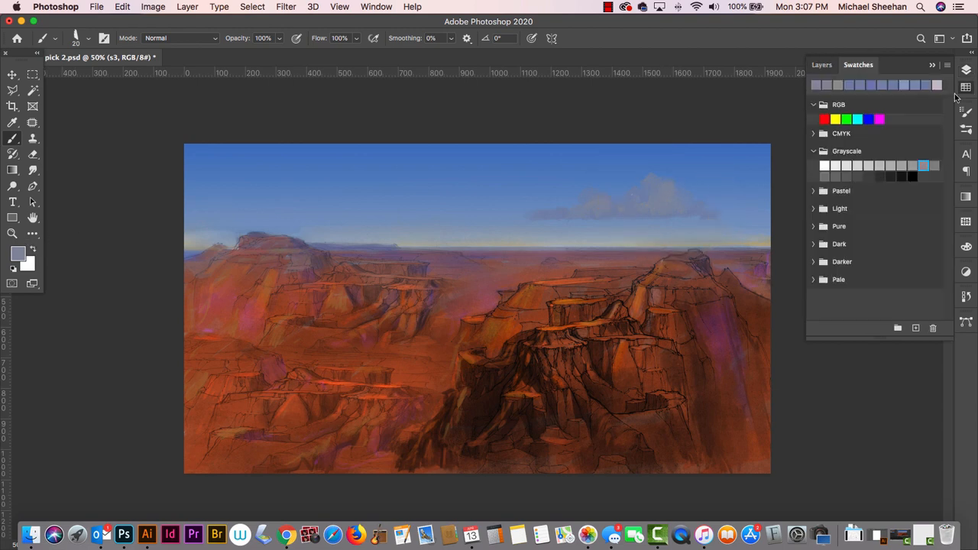
pyautogui.click(901, 164)
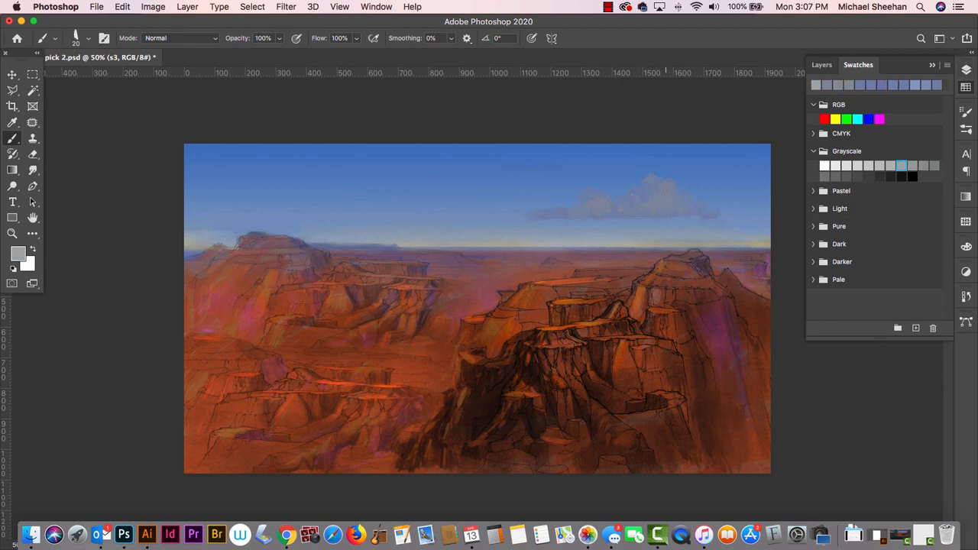
pyautogui.moveTo(667, 191)
pyautogui.mouseDown()
pyautogui.moveTo(670, 202)
pyautogui.moveTo(661, 186)
pyautogui.mouseUp()
pyautogui.click(33, 170)
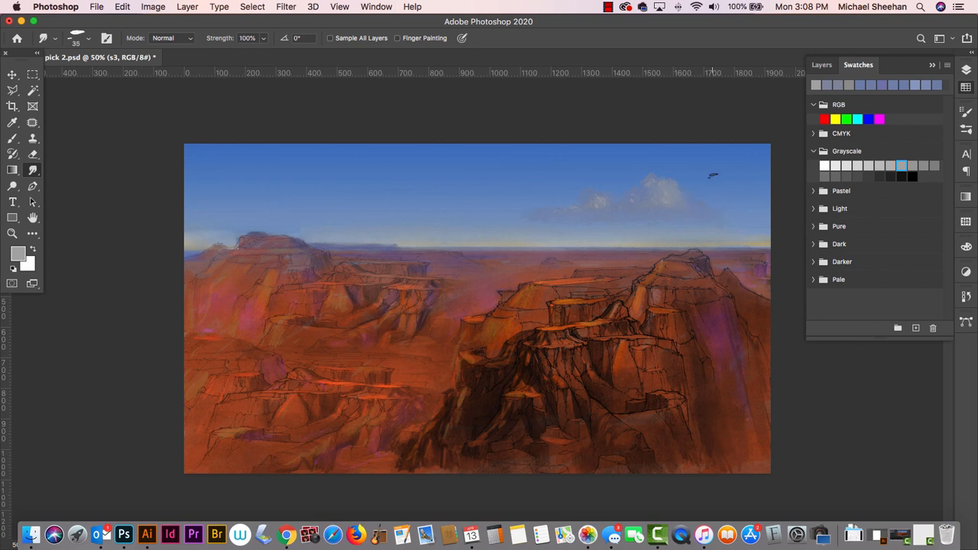
# - Try darker grey strokes on the cloud with the size 20 brush, and undo them
pyautogui.click(935, 164)
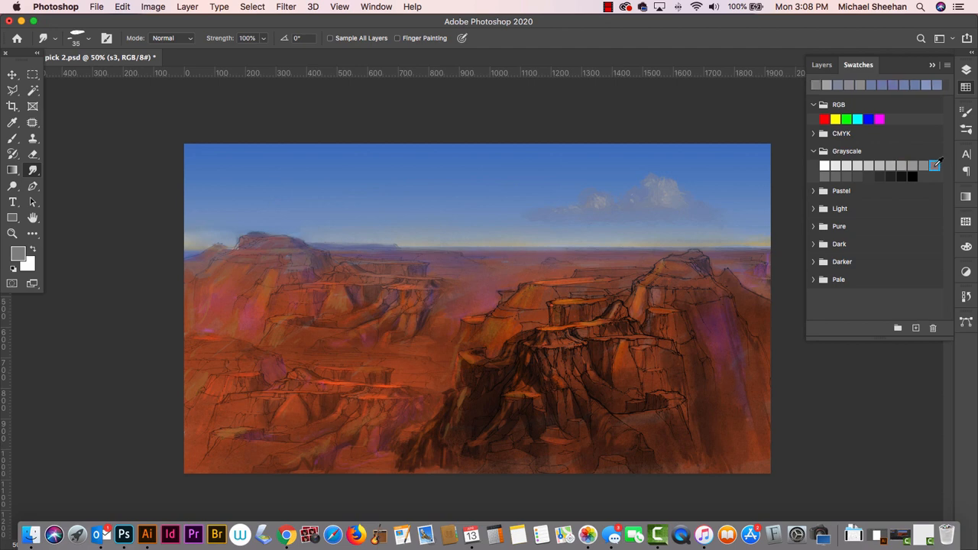
pyautogui.press('b')
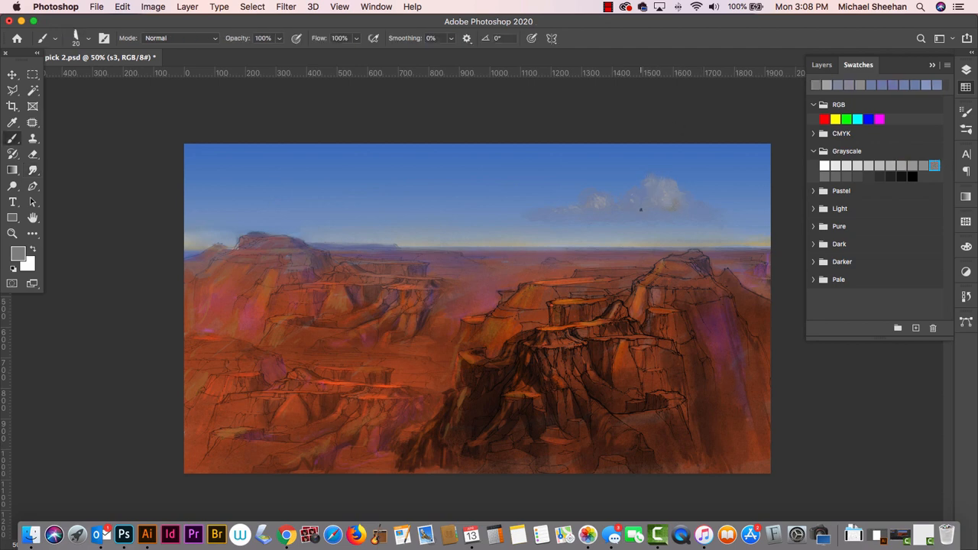
pyautogui.press('super+z')
pyautogui.press('super+z')
pyautogui.press('super+z')
pyautogui.press('super+z')
# - Adjust the midtones of the cloud on layer s3 with Levels
pyautogui.press('i')
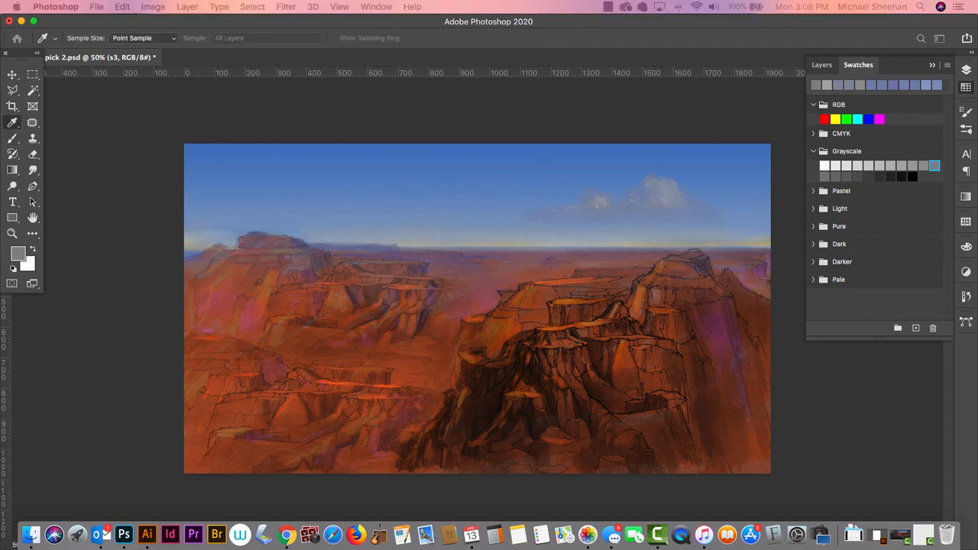
pyautogui.press('super+l')
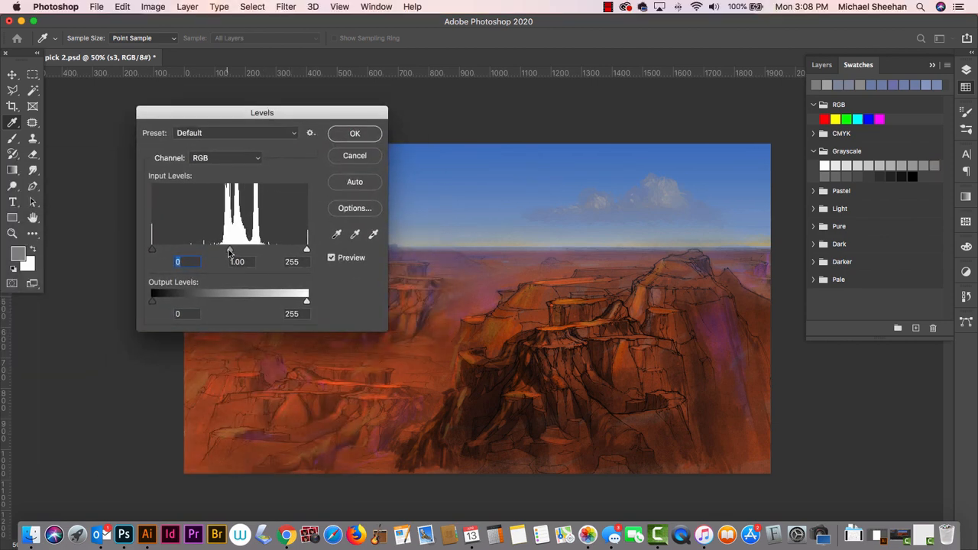
pyautogui.moveTo(232, 253); pyautogui.dragTo(230, 253)
pyautogui.click(354, 133)
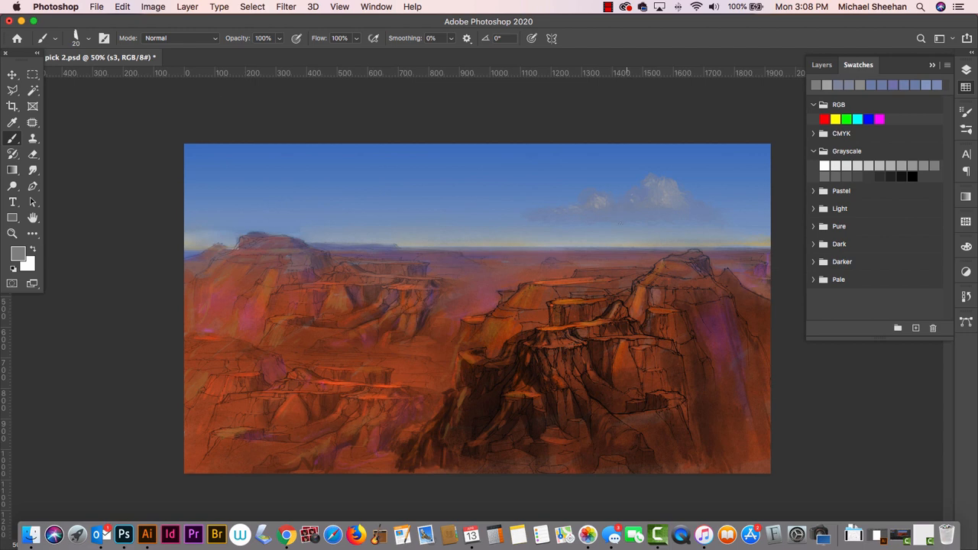
# - Choose the Just Add Water smudge brush for blending the cloud, and reduce its size to 35
pyautogui.click(89, 38)
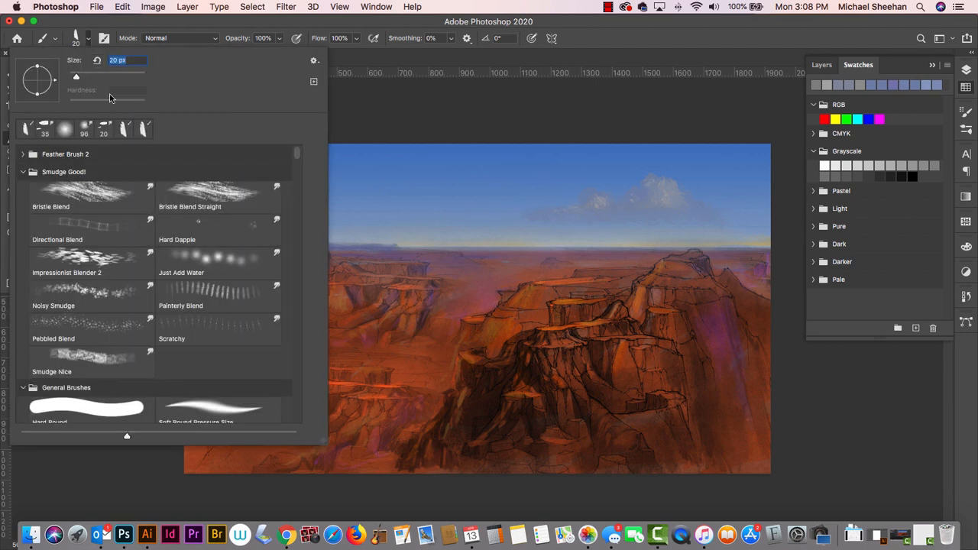
pyautogui.click(200, 262)
pyautogui.press('Return')
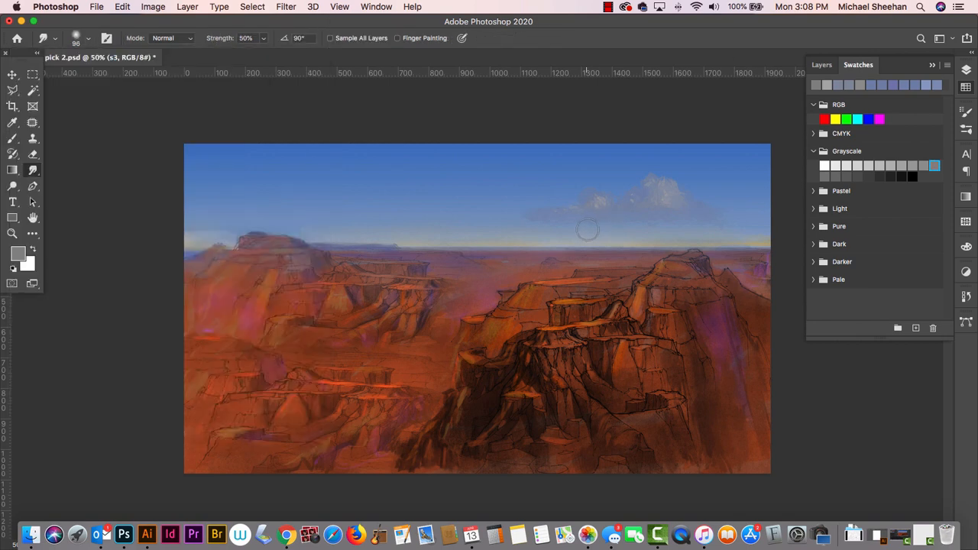
pyautogui.press('[')
pyautogui.press('[')
pyautogui.press('[')
pyautogui.press('[')
pyautogui.press('[')
pyautogui.press('[')
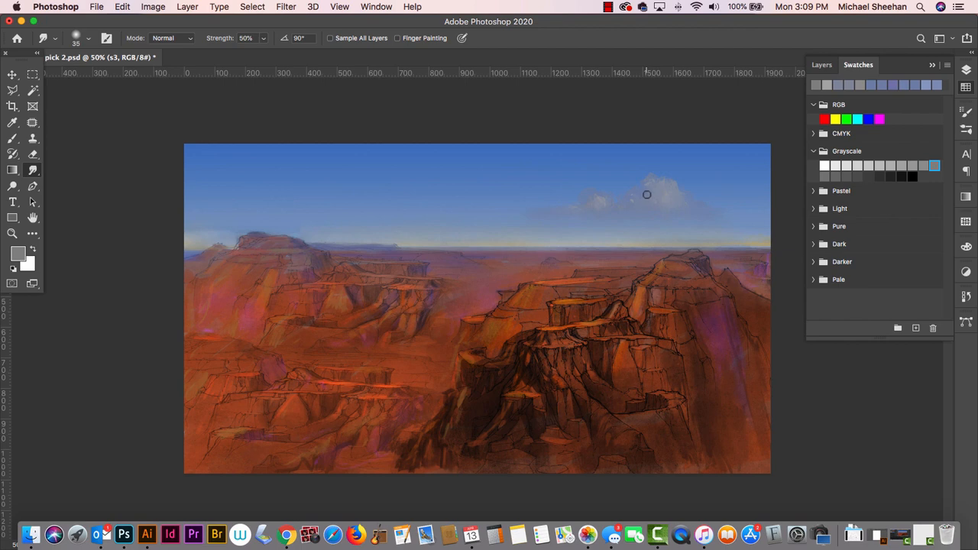
# - Duplicate the s3 cloud over the distant mesa on the canvas's left side and flip the copy horizontally
pyautogui.press('v')
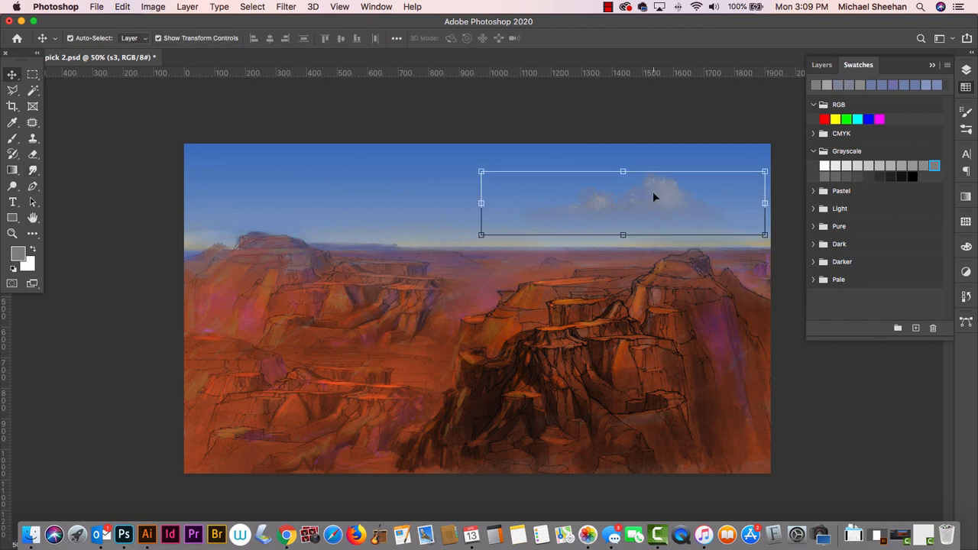
pyautogui.moveTo(653, 191); pyautogui.dragTo(349, 200)
pyautogui.click(123, 7)
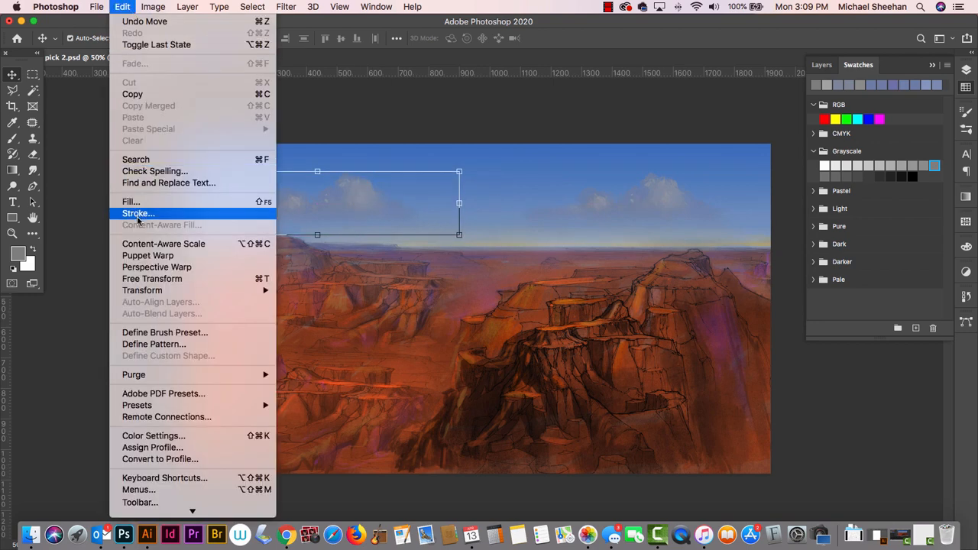
pyautogui.moveTo(145, 290)
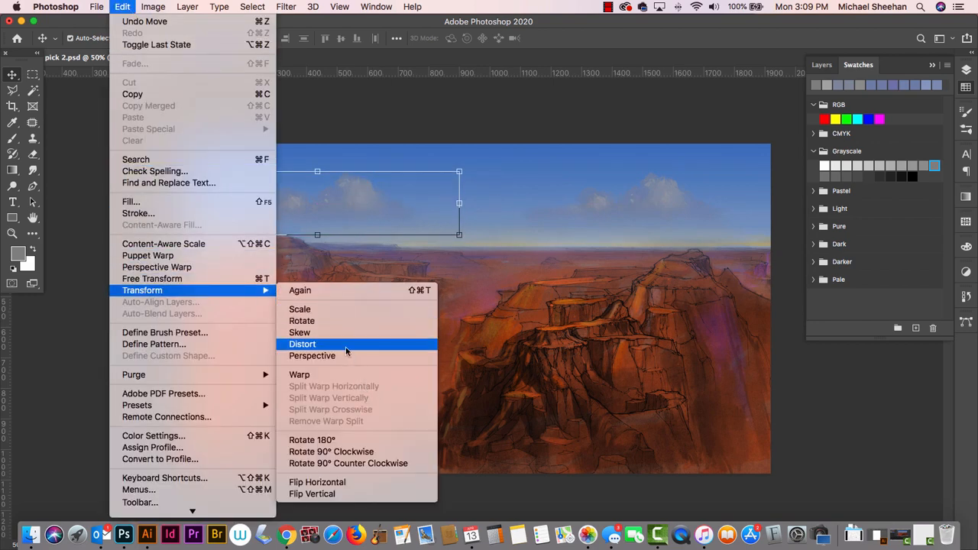
pyautogui.click(360, 482)
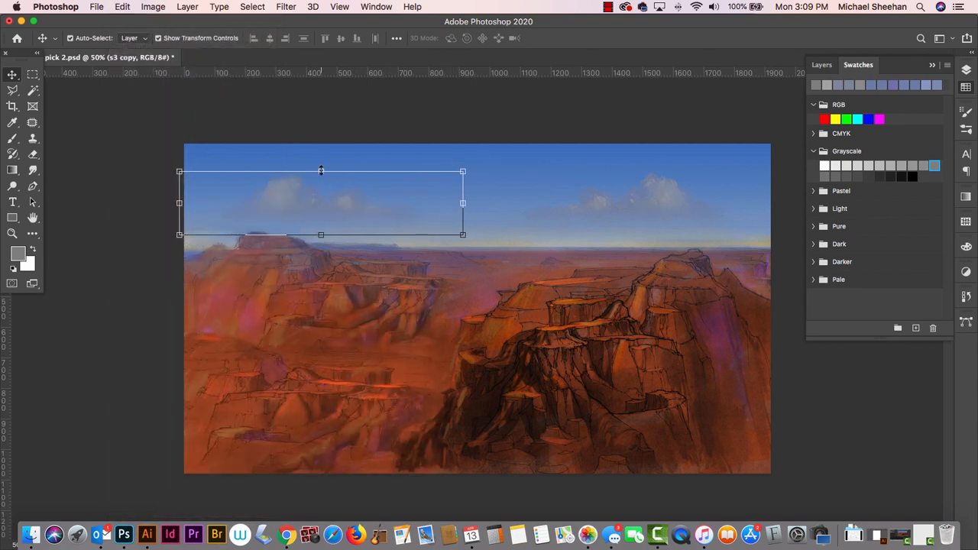
# - Scale the cloud copy to about 69% width and 40% height, place it just above the horizon beside the mesa, and clear the layer selection
pyautogui.moveTo(321, 171); pyautogui.dragTo(315, 197)
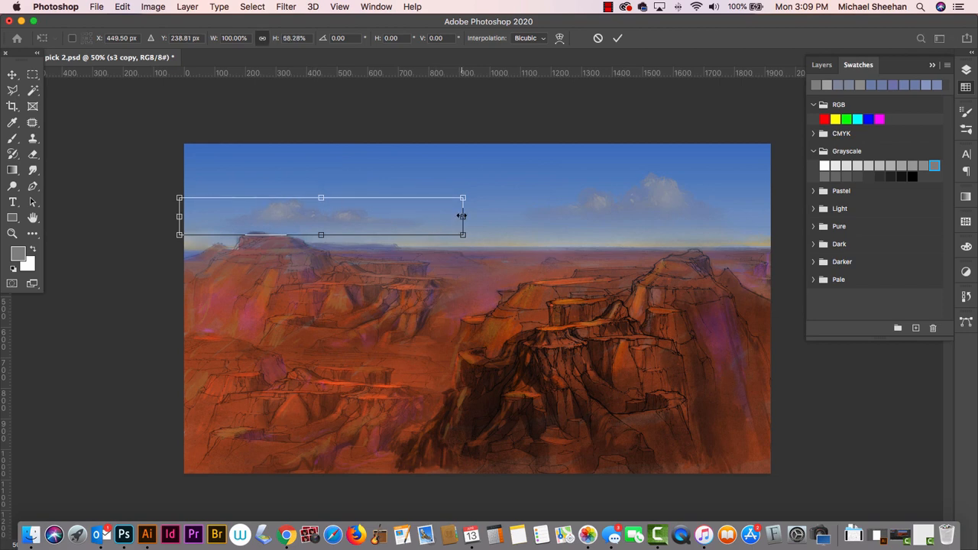
pyautogui.moveTo(462, 216); pyautogui.dragTo(376, 217)
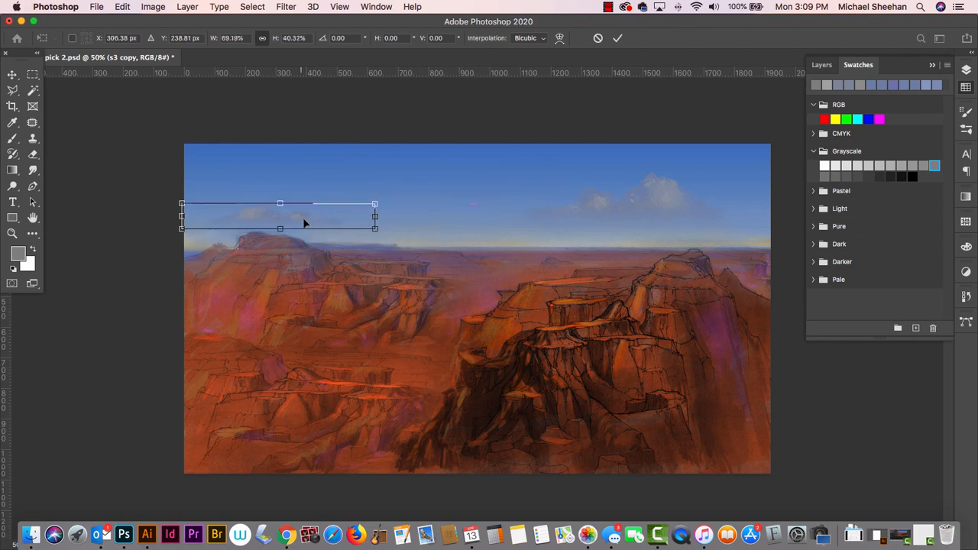
pyautogui.moveTo(305, 221); pyautogui.dragTo(378, 230)
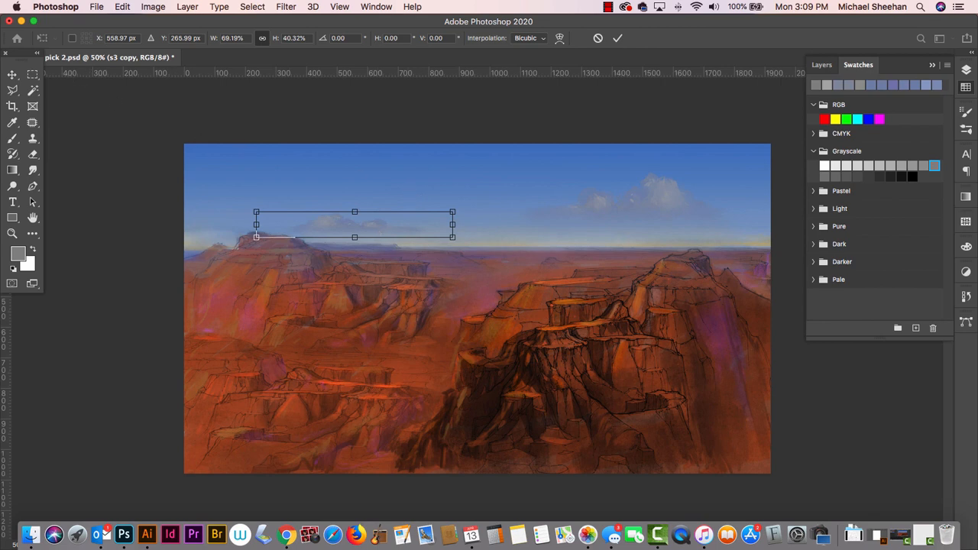
pyautogui.click(13, 74)
pyautogui.click(350, 157)
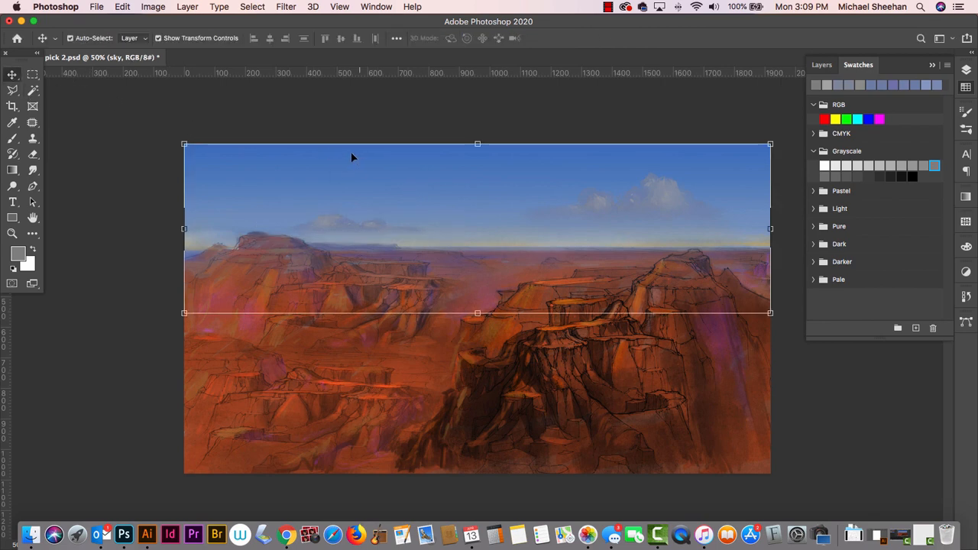
pyautogui.click(277, 112)
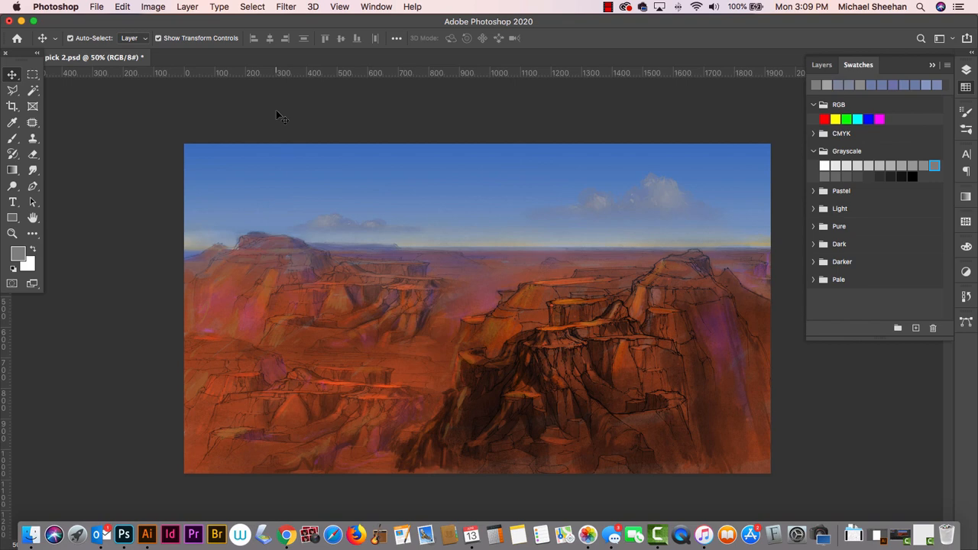
# - Set the brush colour to a light grey Grayscale swatch and make the s3 copy layer active
pyautogui.press('b')
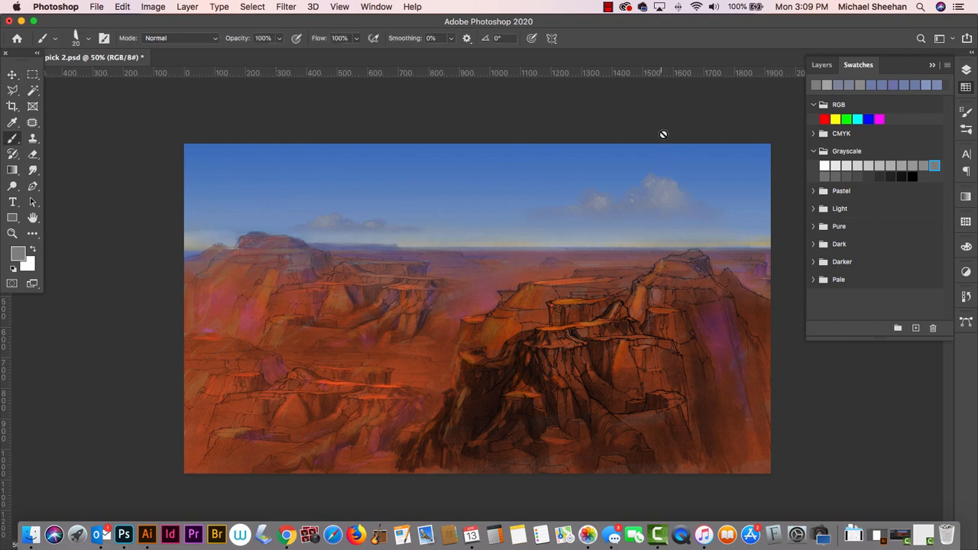
pyautogui.keyDown('alt'); pyautogui.click(672, 182); pyautogui.keyUp('alt')
pyautogui.click(21, 257)
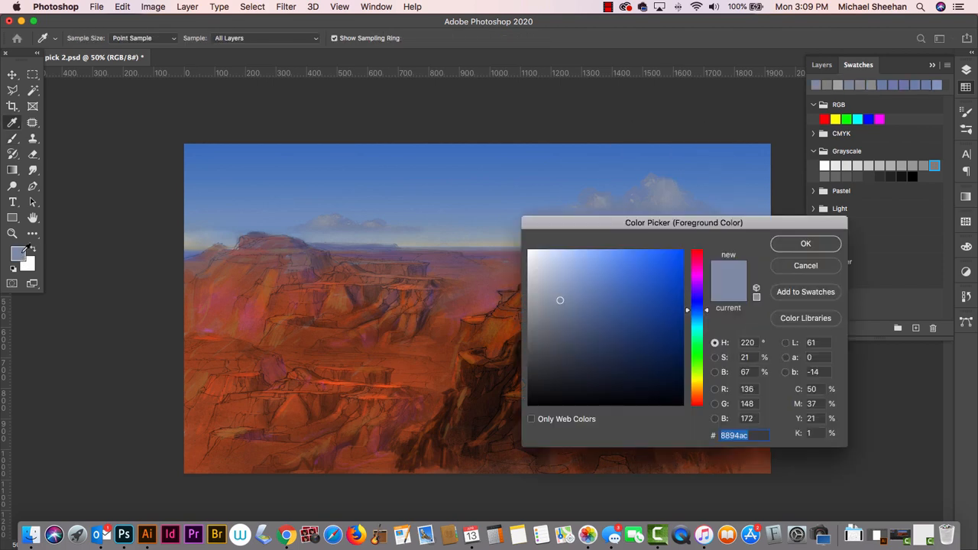
pyautogui.click(814, 266)
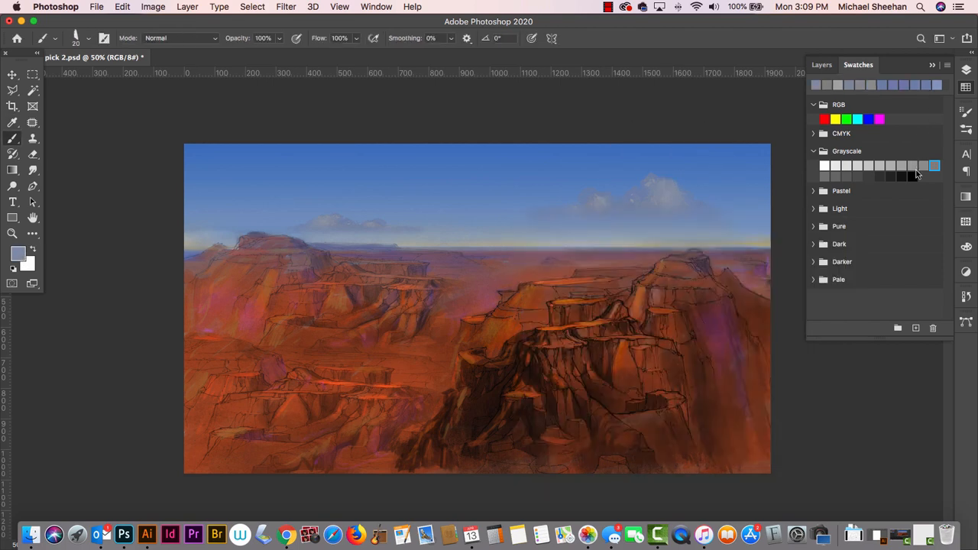
pyautogui.click(891, 166)
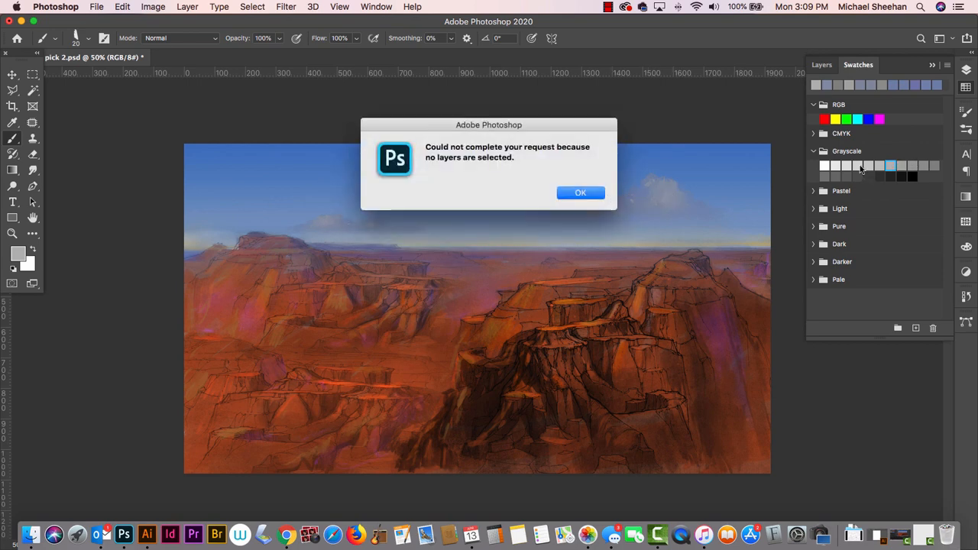
pyautogui.click(590, 194)
pyautogui.click(966, 69)
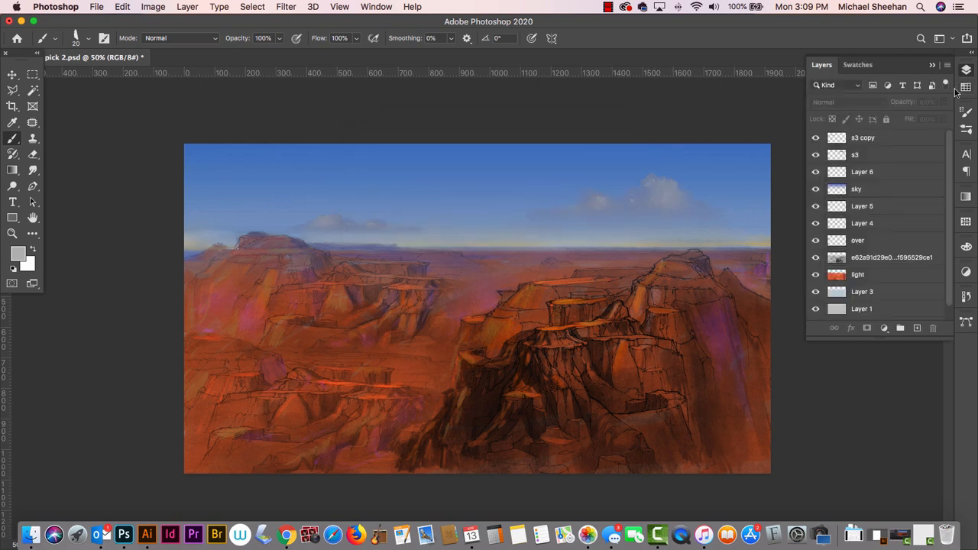
pyautogui.click(881, 139)
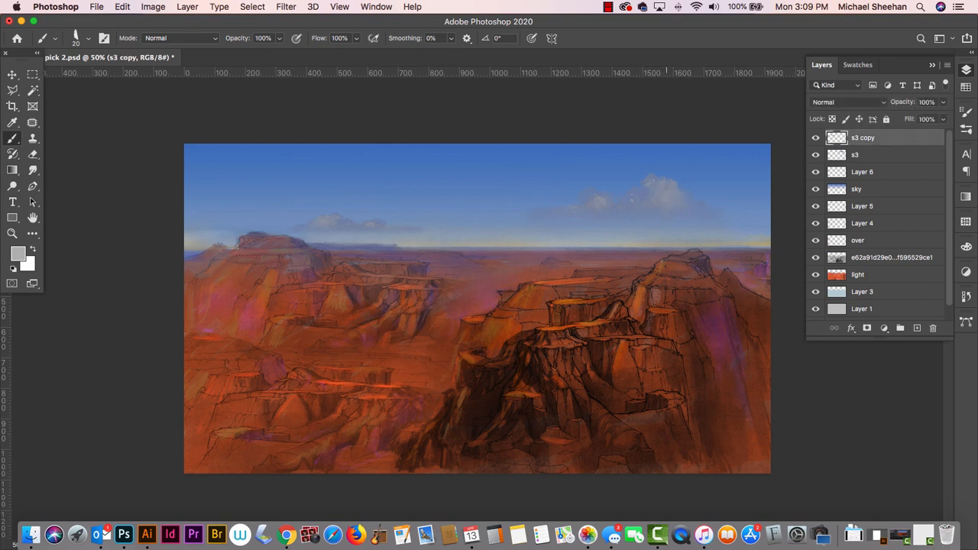
# - Paint light grey highlights on the tops of the large right-hand cloud, undoing the first strokes, and smudge the new highlights softly at size 35
pyautogui.moveTo(669, 185)
pyautogui.mouseDown()
pyautogui.moveTo(672, 193)
pyautogui.moveTo(658, 191)
pyautogui.mouseUp()
pyautogui.press('super+z')
pyautogui.press('super+z')
pyautogui.press('super+z')
pyautogui.moveTo(651, 190); pyautogui.dragTo(582, 207)
pyautogui.click(33, 170)
pyautogui.moveTo(658, 186); pyautogui.dragTo(656, 181)
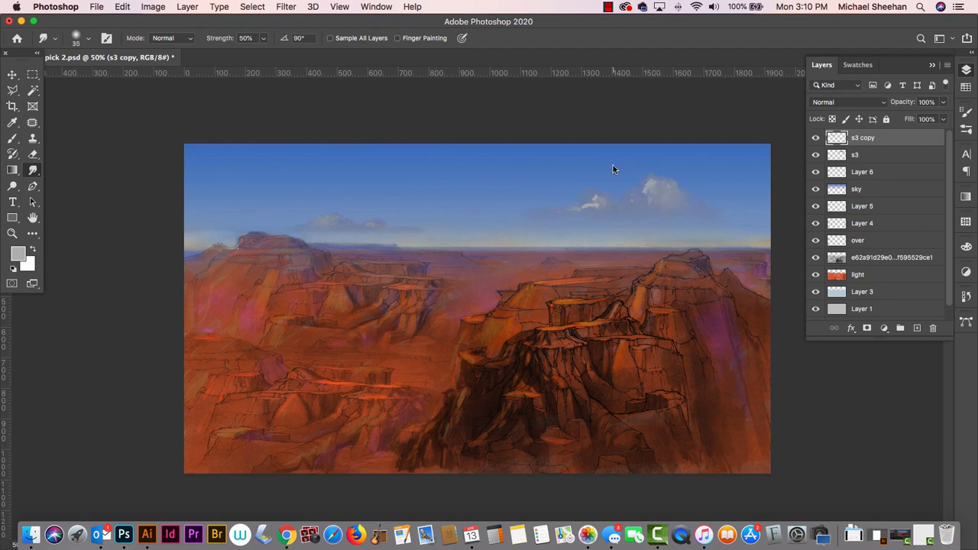
# - Switch to the Impressionist Blender 2 smudge brush, reduce its size, and blend the large cloud's highlights with it
pyautogui.click(55, 40)
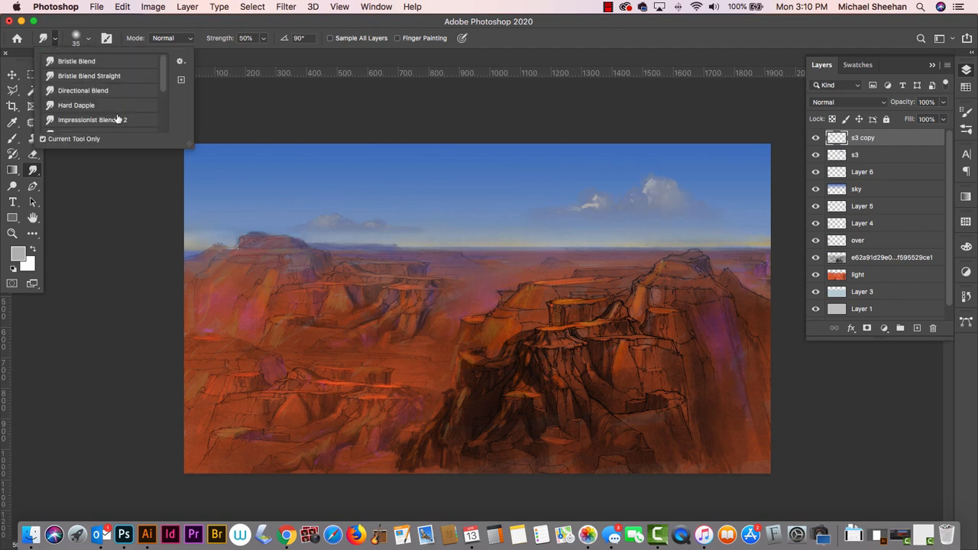
pyautogui.click(77, 39)
pyautogui.click(150, 260)
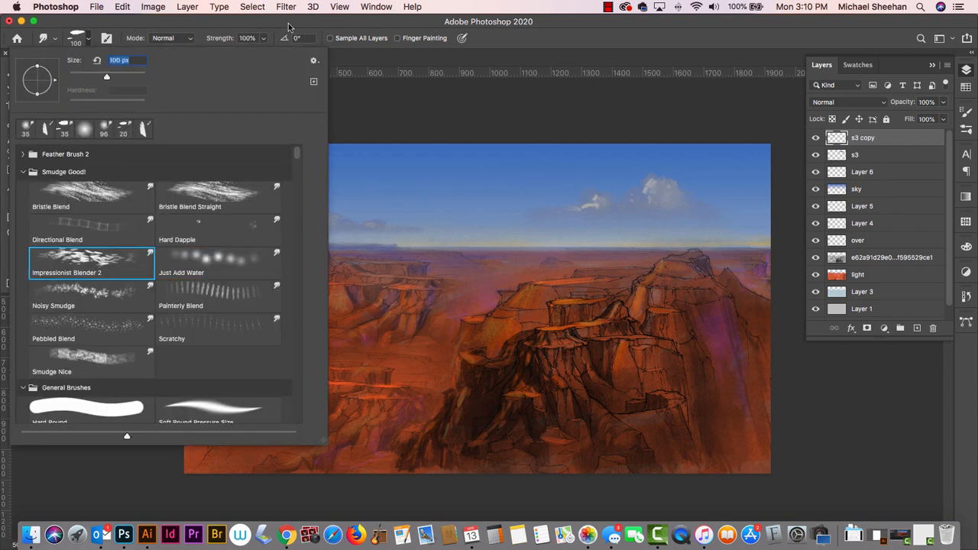
pyautogui.click(291, 25)
pyautogui.press('[')
pyautogui.press('[')
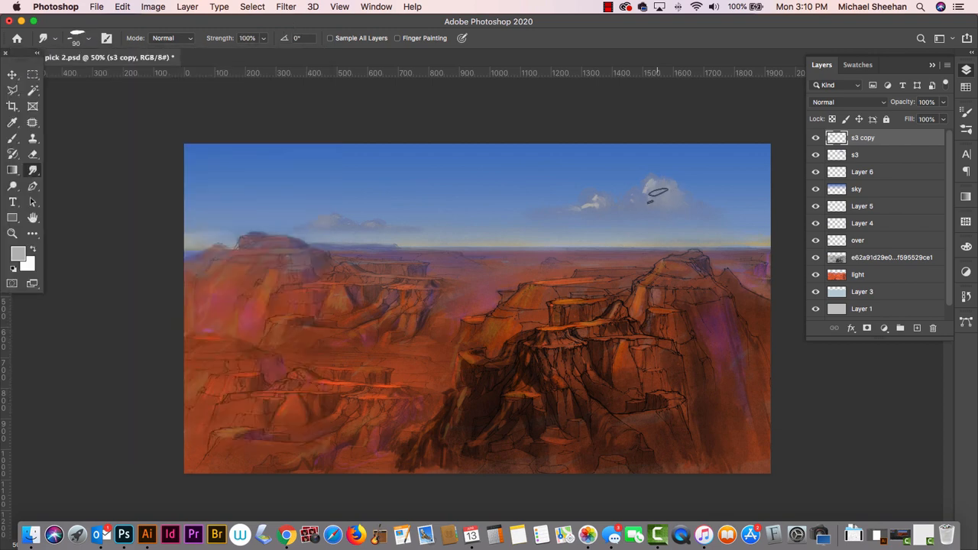
pyautogui.press('[')
pyautogui.press('[')
pyautogui.press('[')
pyautogui.press('[')
pyautogui.press('[')
pyautogui.press('[')
pyautogui.moveTo(652, 184); pyautogui.dragTo(650, 200)
# - Brush light grey highlights onto the small cloud near the distant mesa and smudge them in at size 25
pyautogui.press('b')
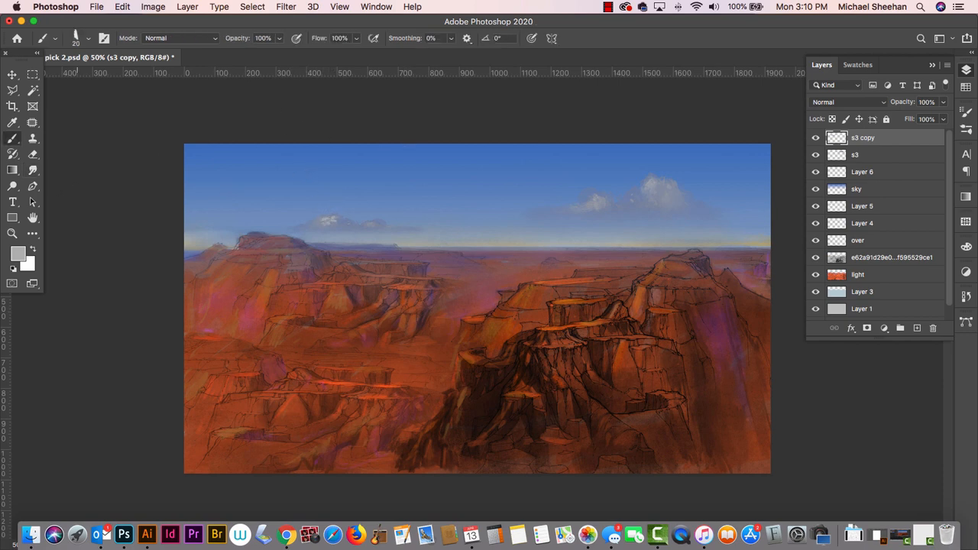
pyautogui.click(33, 169)
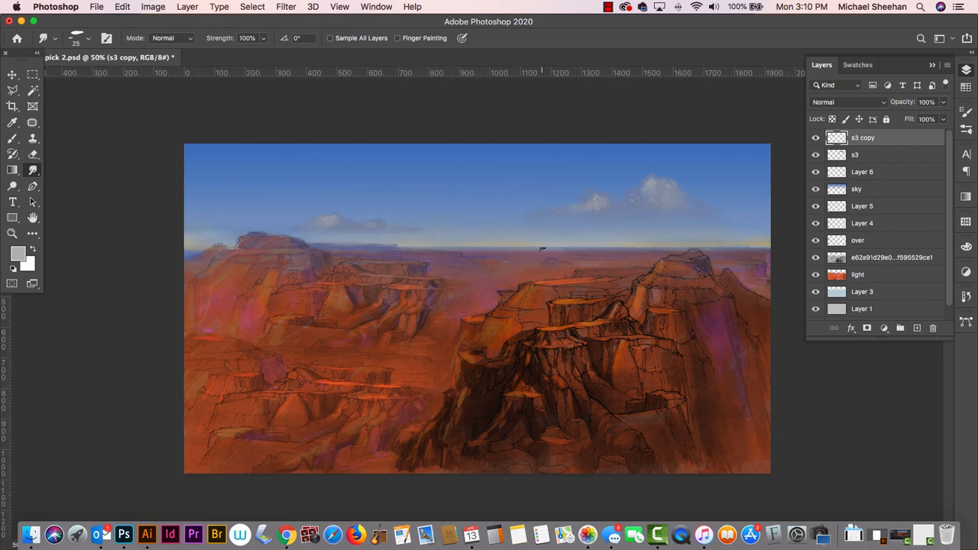
# - Save the painting and add a new layer above s3 copy
pyautogui.press('super+s')
pyautogui.click(917, 327)
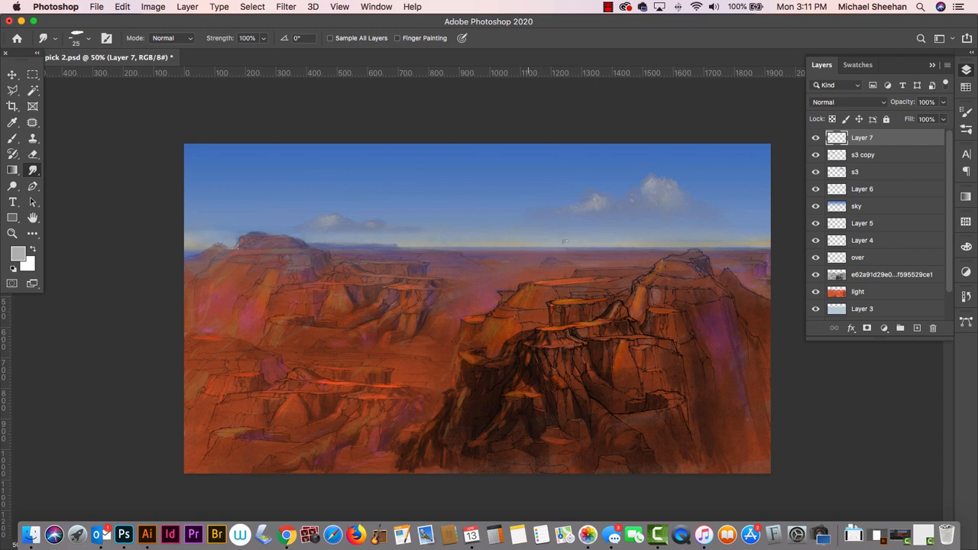
pyautogui.click(609, 6)
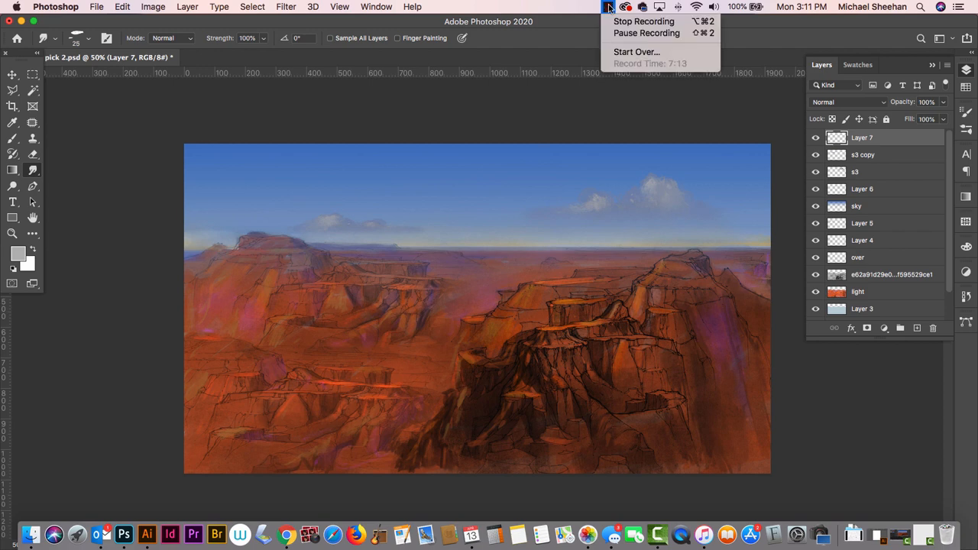
pyautogui.click(643, 21)
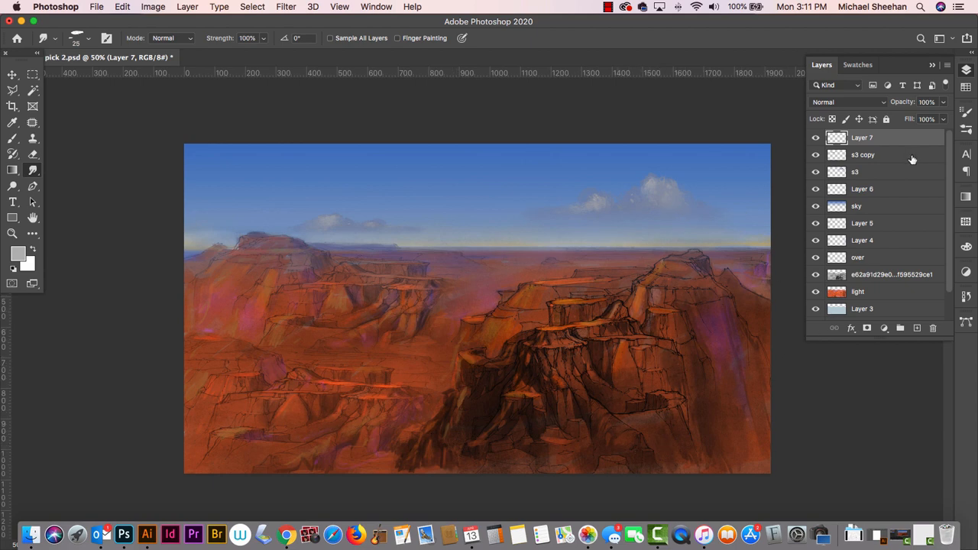
# - Save the painting with its new layer and close outdoor pick 2.psd
pyautogui.press('super+s')
pyautogui.moveTo(243, 27); pyautogui.dragTo(311, 27)
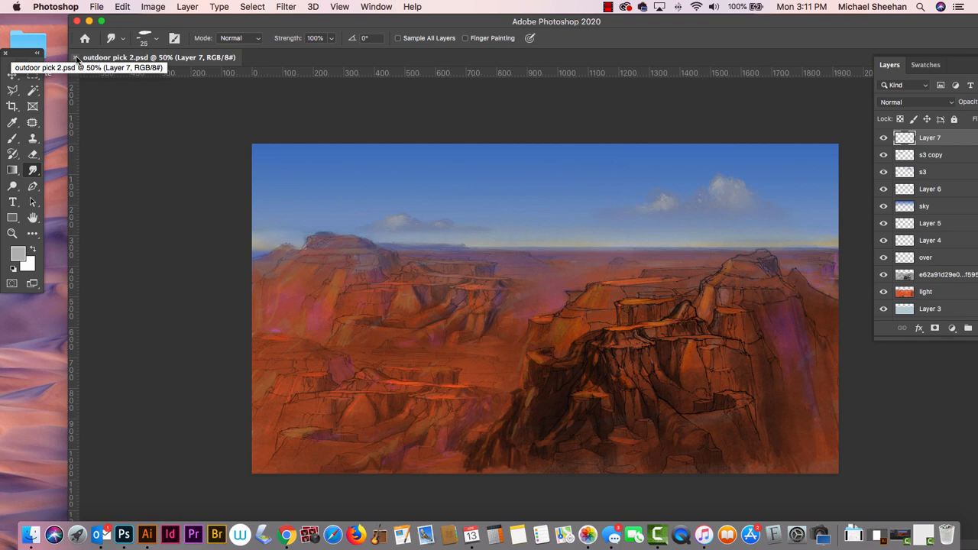
pyautogui.click(76, 58)
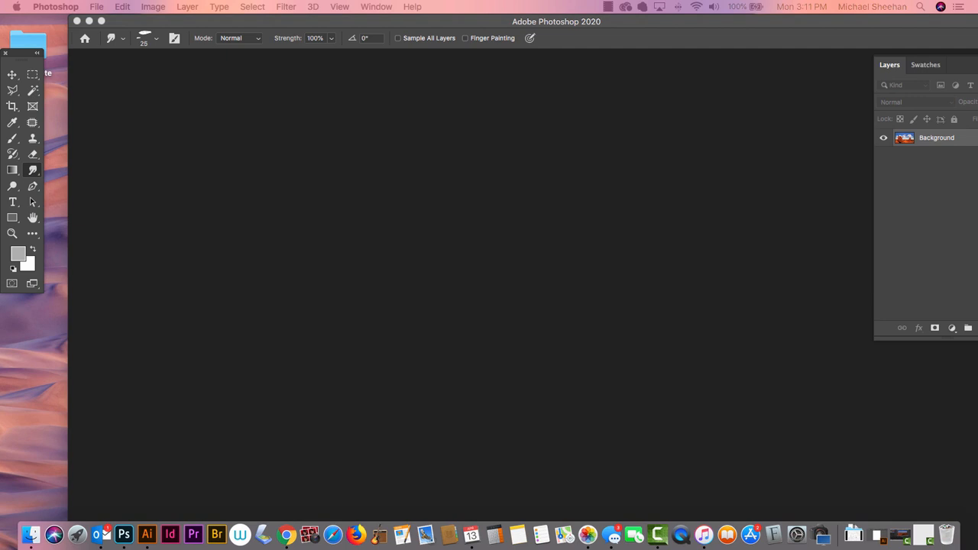
# - Open outdoor pick 3.psd and shift the application window so the whole layer list fits on the screen
pyautogui.press('Tab')
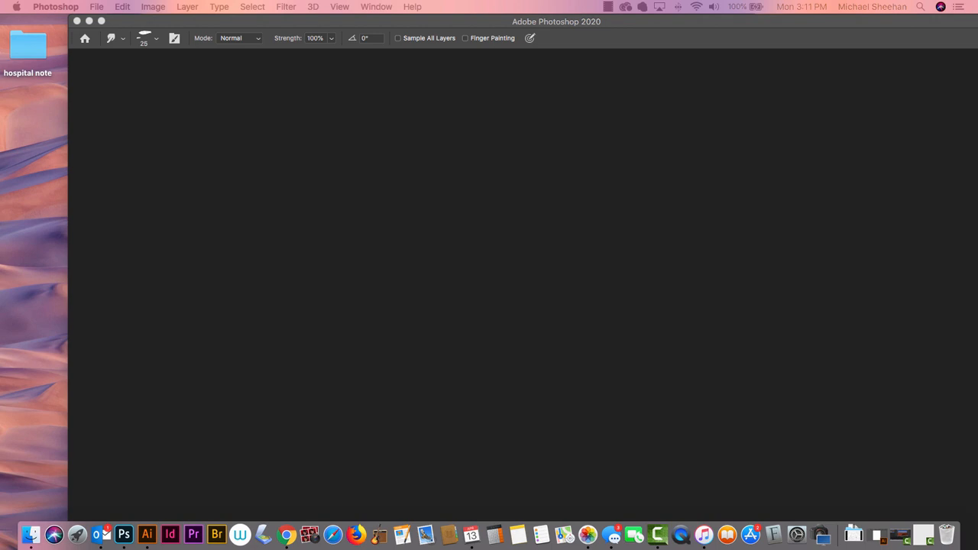
pyautogui.press('Tab')
pyautogui.moveTo(234, 548); pyautogui.dragTo(291, 59)
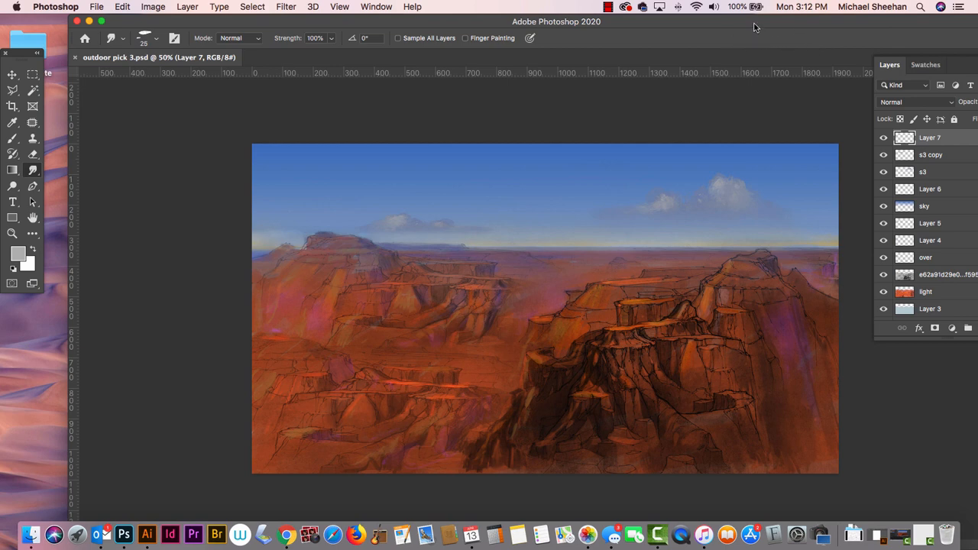
pyautogui.moveTo(754, 23); pyautogui.dragTo(701, 23)
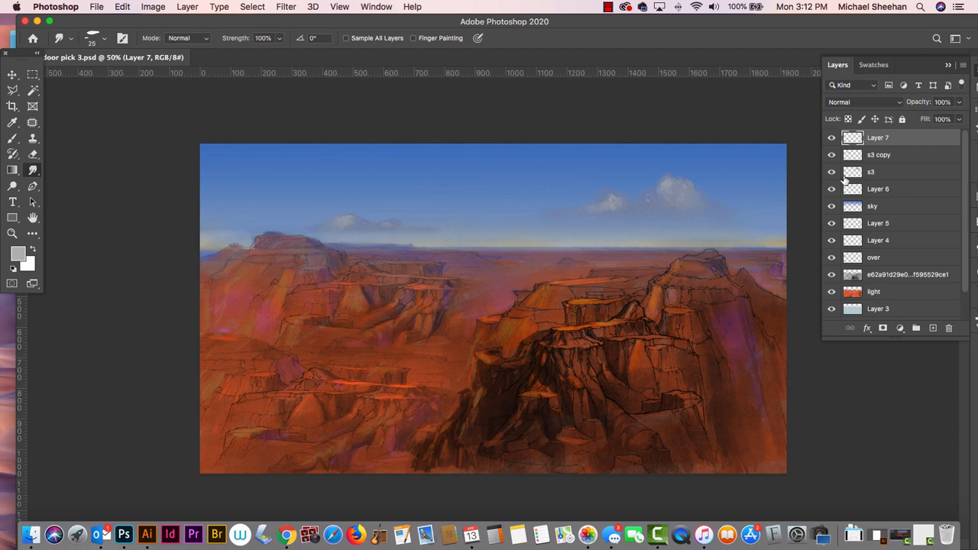
# - Hide and show s3 copy, s3 and the grey sketch layer in turn to check what each one contributes
pyautogui.click(832, 156)
pyautogui.click(832, 157)
pyautogui.click(831, 172)
pyautogui.click(832, 172)
pyautogui.click(833, 274)
pyautogui.click(832, 275)
# - Merge the colour layers, Layer 7 through over plus light and Layer 3, into one layer, leaving out the sketch layer
pyautogui.keyDown('shift'); pyautogui.click(913, 258); pyautogui.keyUp('shift')
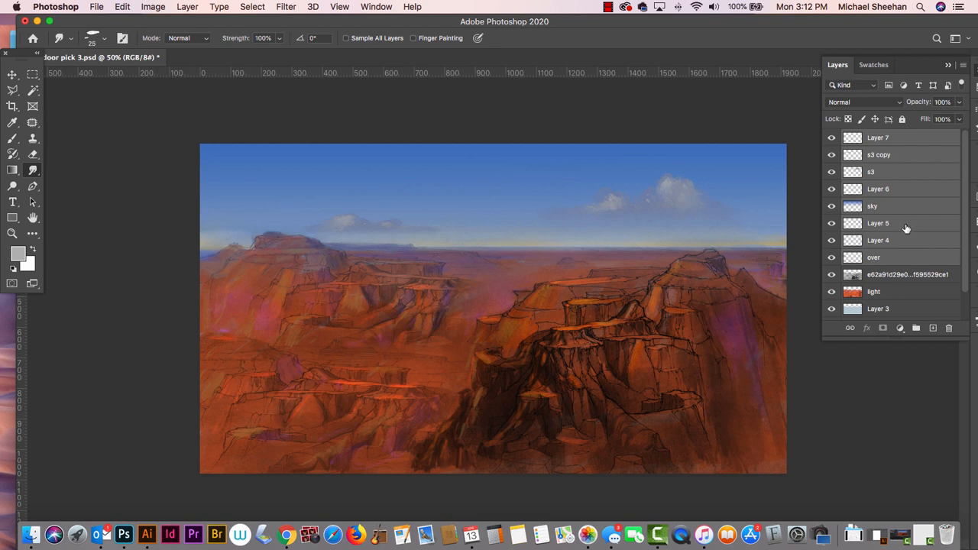
pyautogui.press('super+e')
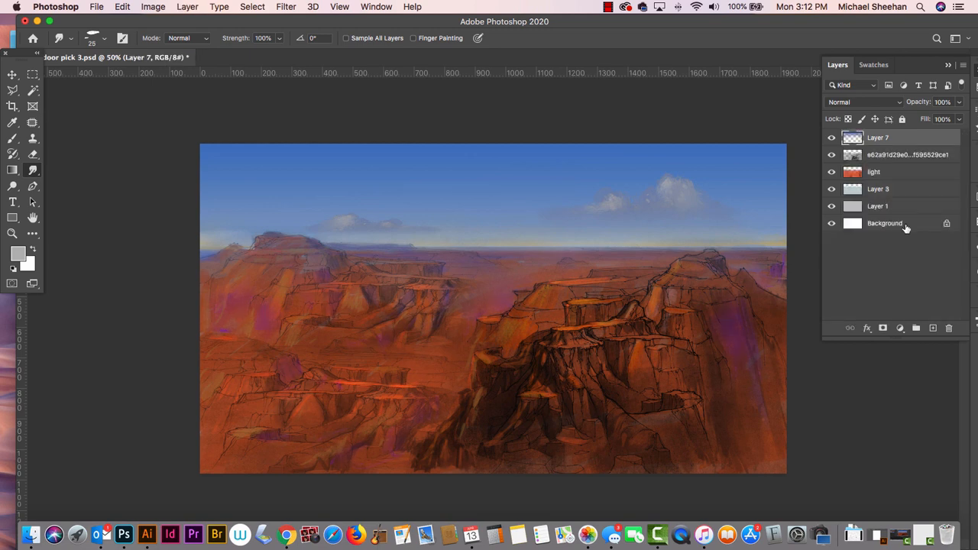
pyautogui.press('super+z')
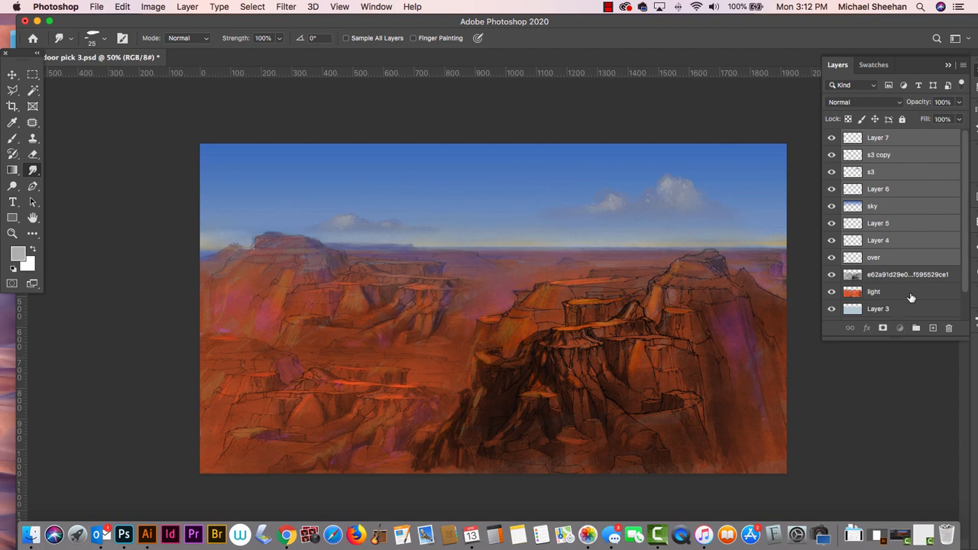
pyautogui.keyDown('super'); pyautogui.click(912, 292); pyautogui.keyUp('super')
pyautogui.keyDown('super'); pyautogui.click(911, 308); pyautogui.keyUp('super')
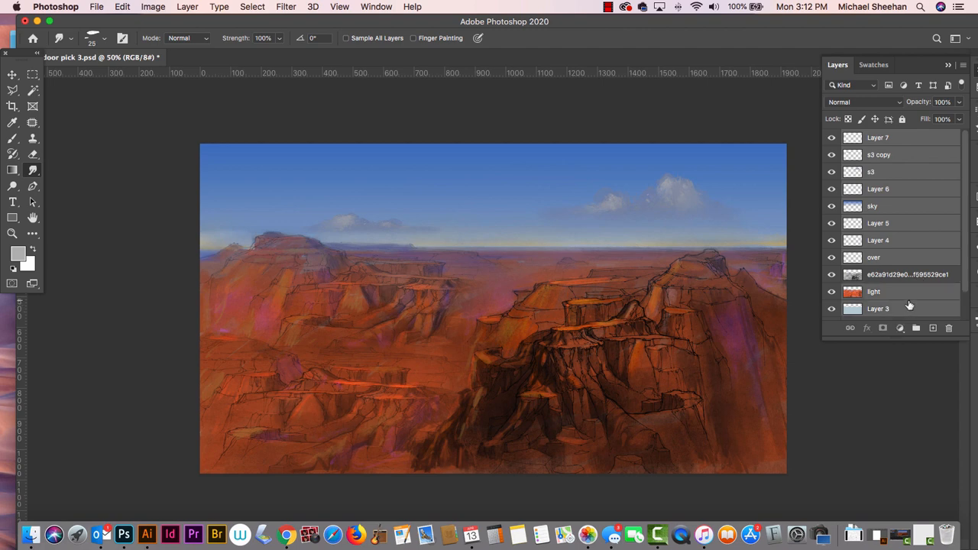
pyautogui.press('super+e')
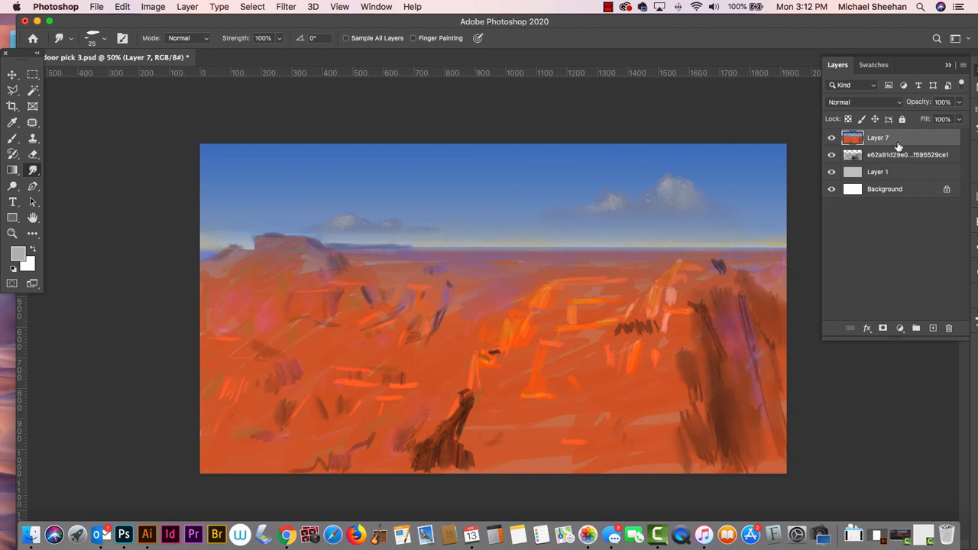
# - Move the merged colour layer, Layer 7, below the grey sketch layer, duplicate the sketch layer and hide the duplicate
pyautogui.moveTo(898, 146); pyautogui.dragTo(900, 160)
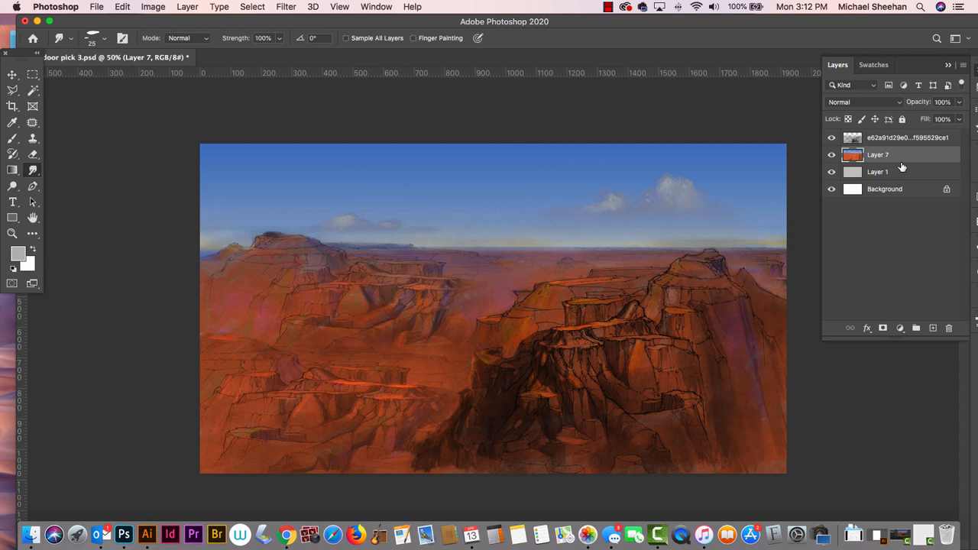
pyautogui.moveTo(934, 141); pyautogui.dragTo(932, 329)
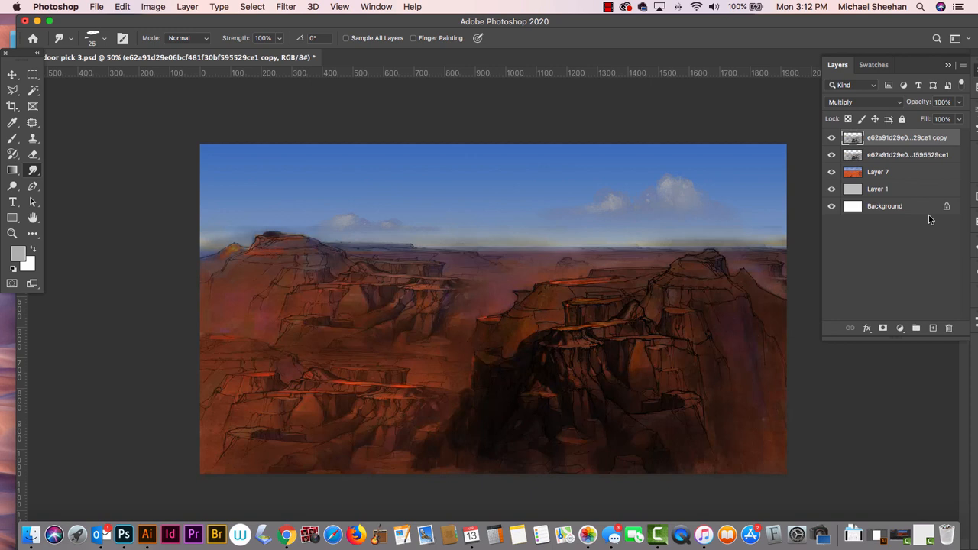
pyautogui.click(832, 139)
# - Save the document and merge the original sketch layer with Layer 7, checking the merged layer by hiding and showing it
pyautogui.click(899, 157)
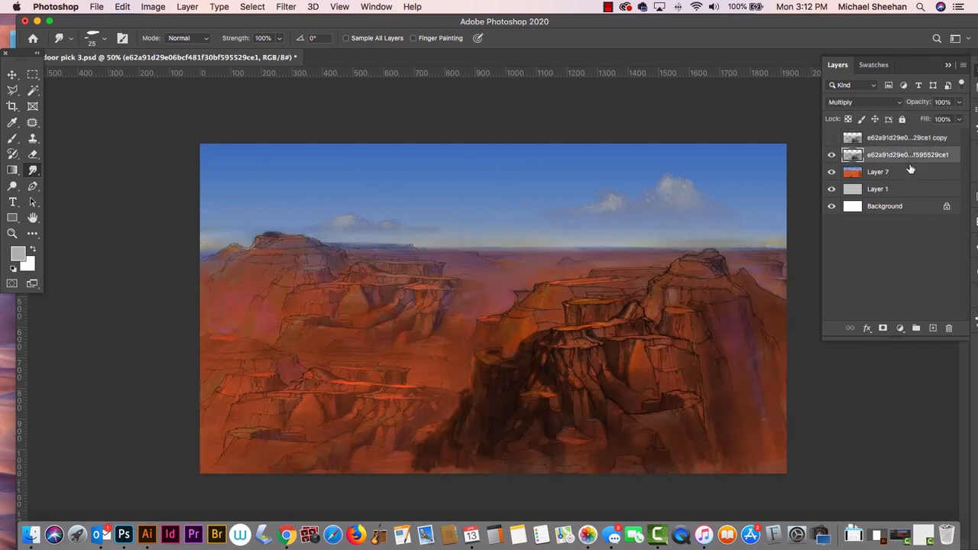
pyautogui.press('super+s')
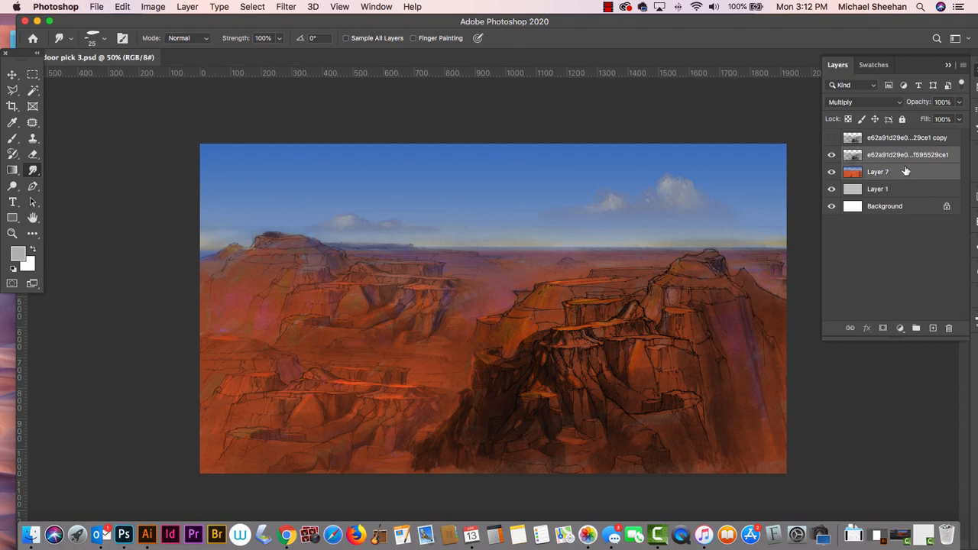
pyautogui.press('super+e')
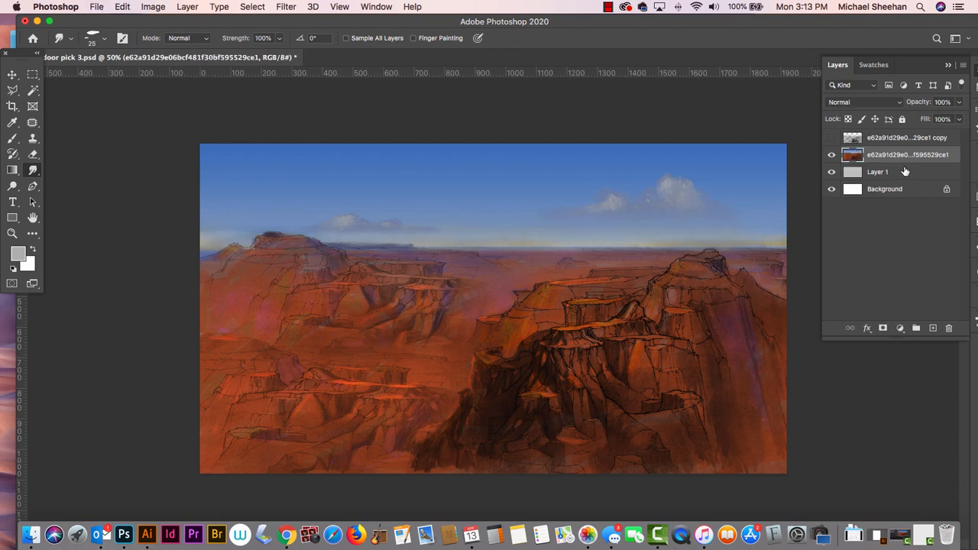
pyautogui.click(831, 155)
pyautogui.click(831, 156)
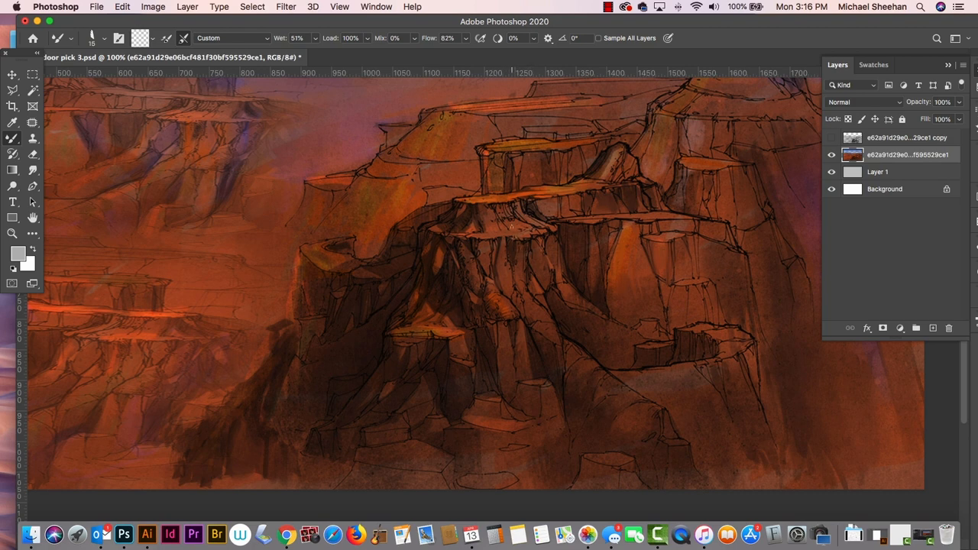
# - Sample a dark brown from the foreground cliff's shadows and switch from the Mixer Brush to the regular Brush tool
pyautogui.keyDown('alt'); pyautogui.click(509, 327); pyautogui.keyUp('alt')
pyautogui.keyDown('alt'); pyautogui.click(564, 321); pyautogui.keyUp('alt')
pyautogui.keyDown('alt'); pyautogui.click(553, 357); pyautogui.keyUp('alt')
pyautogui.click(17, 141)
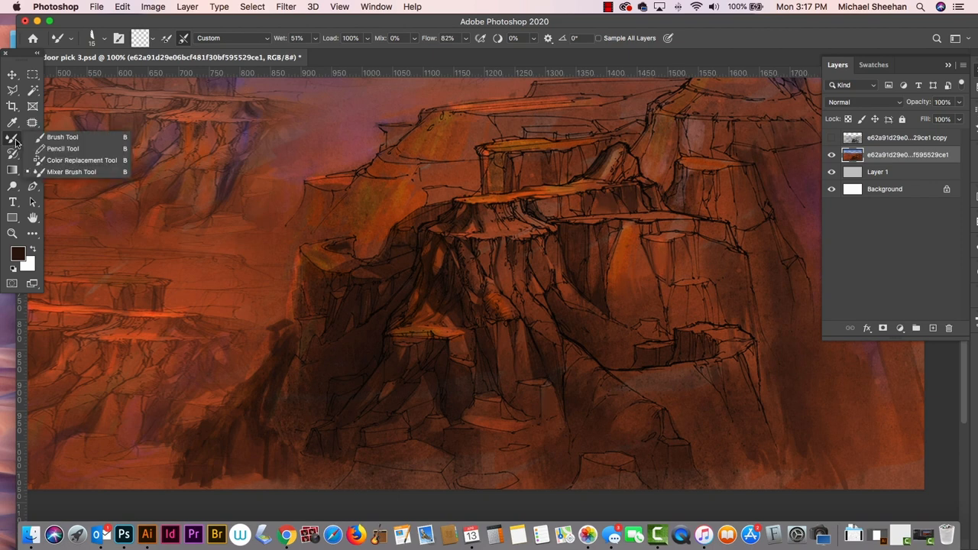
pyautogui.click(46, 138)
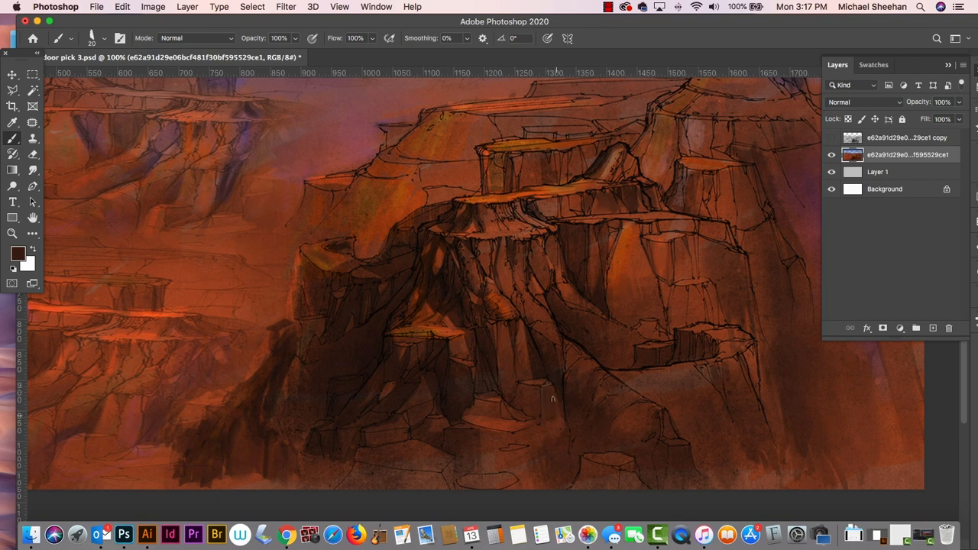
# - Reduce the brush size to 9 and touch up the foreground cliff with sampled reddish browns, checking which layer holds the painting
pyautogui.keyDown('alt'); pyautogui.click(633, 227); pyautogui.keyUp('alt')
pyautogui.moveTo(526, 380); pyautogui.dragTo(549, 382)
pyautogui.press('super+z')
pyautogui.press('[')
pyautogui.press('[')
pyautogui.press('[')
pyautogui.moveTo(305, 248); pyautogui.dragTo(314, 259)
pyautogui.keyDown('alt'); pyautogui.click(479, 267); pyautogui.keyUp('alt')
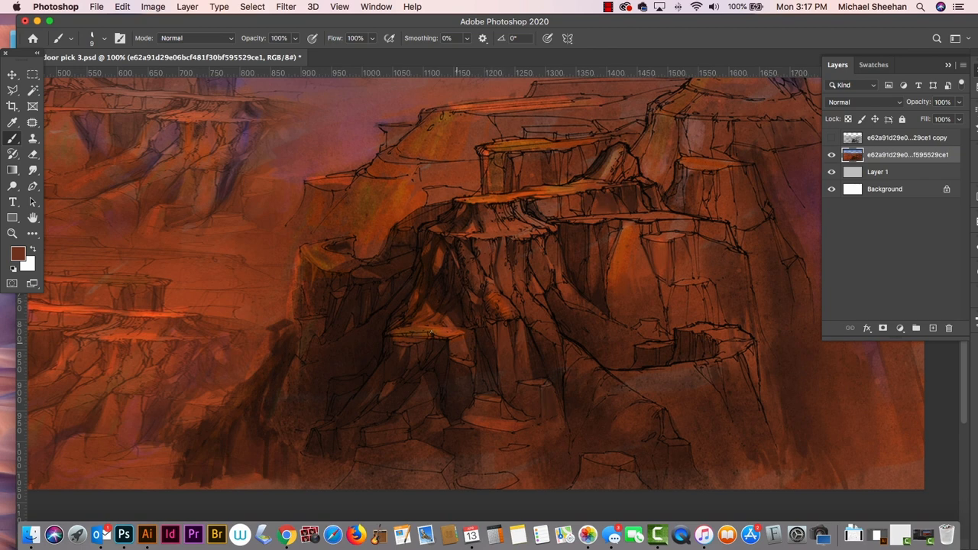
pyautogui.click(832, 155)
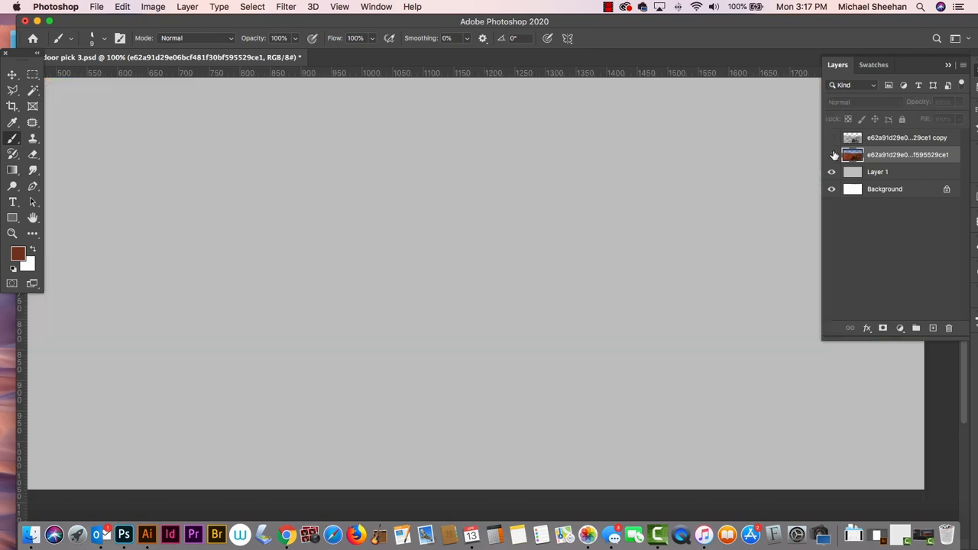
pyautogui.click(832, 155)
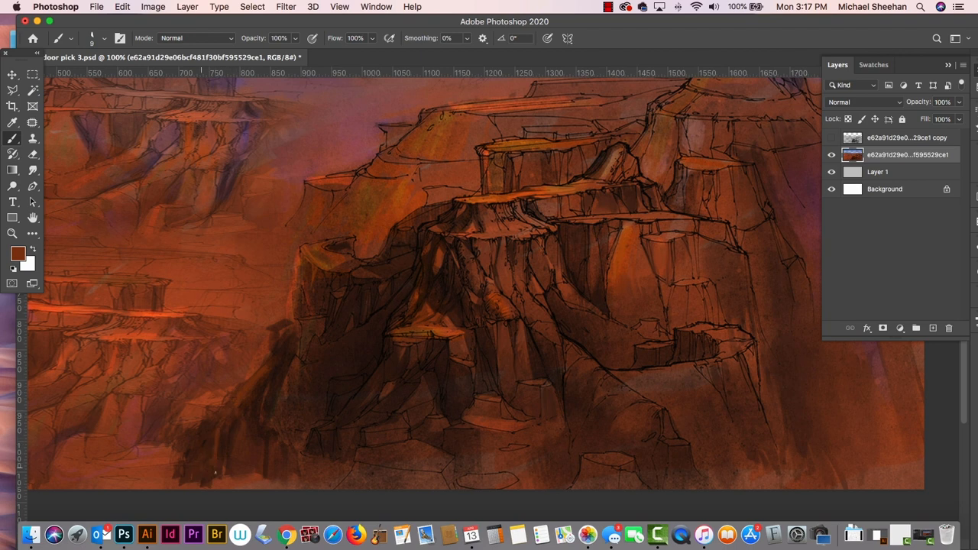
# - Paint sampled brown strokes over the dark, streaky slope beside the foreground cliff's base and smudge them into the rock
pyautogui.keyDown('alt'); pyautogui.click(244, 431); pyautogui.keyUp('alt')
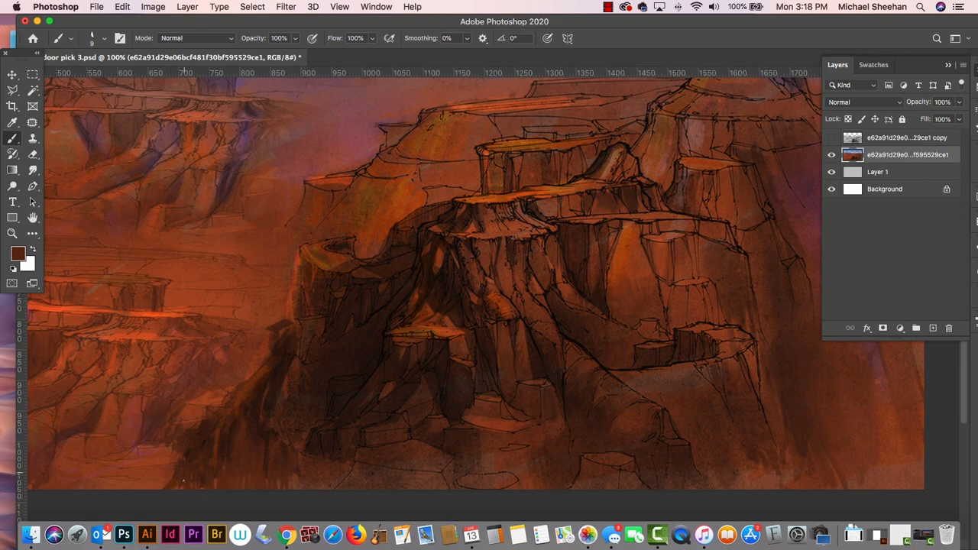
pyautogui.keyDown('alt'); pyautogui.click(233, 436); pyautogui.keyUp('alt')
pyautogui.keyDown('alt'); pyautogui.click(250, 460); pyautogui.keyUp('alt')
pyautogui.rightClick(295, 493)
pyautogui.click(256, 460)
pyautogui.click(36, 169)
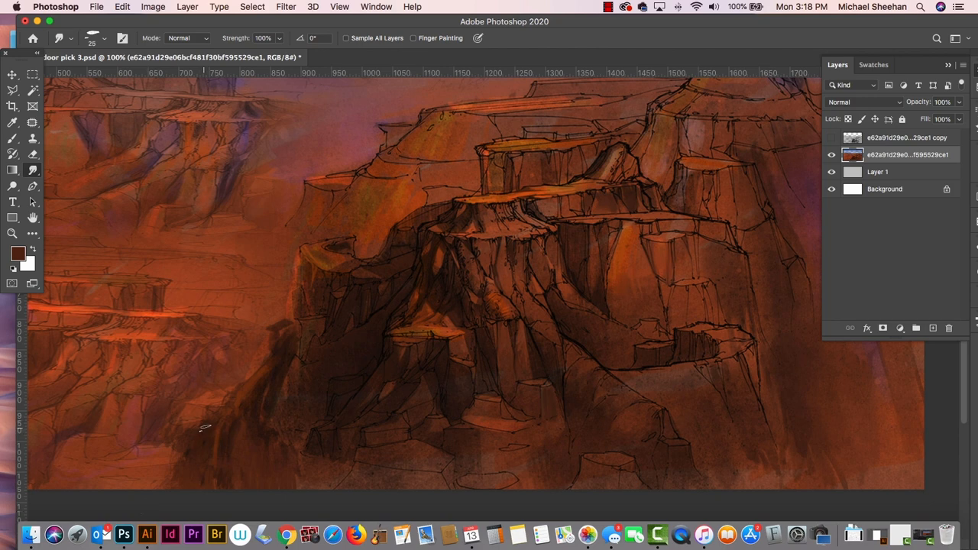
pyautogui.press('b')
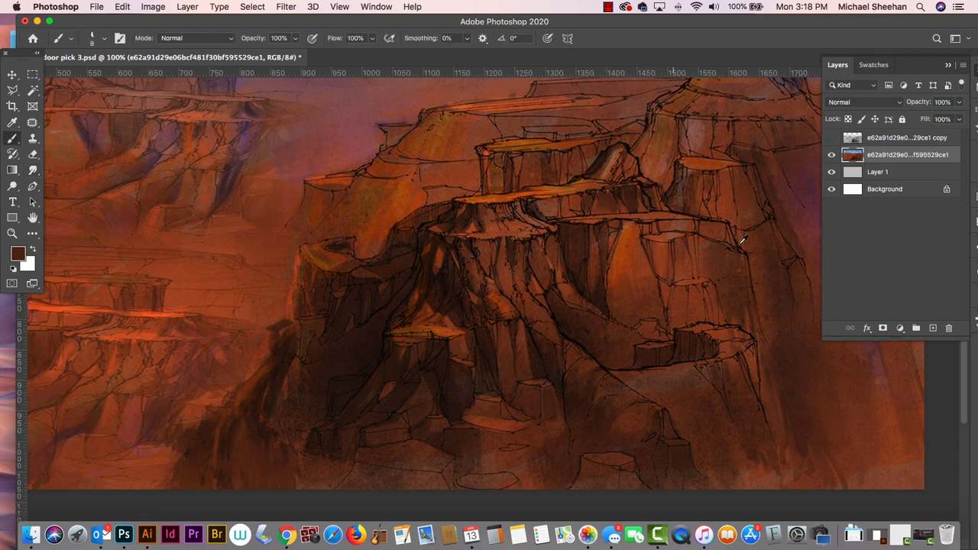
# - Add a layer above the merged painting and draw a sampled sky-blue-to-transparent gradient down from the upper edge of the sky
pyautogui.press('super+minus')
pyautogui.press('super+minus')
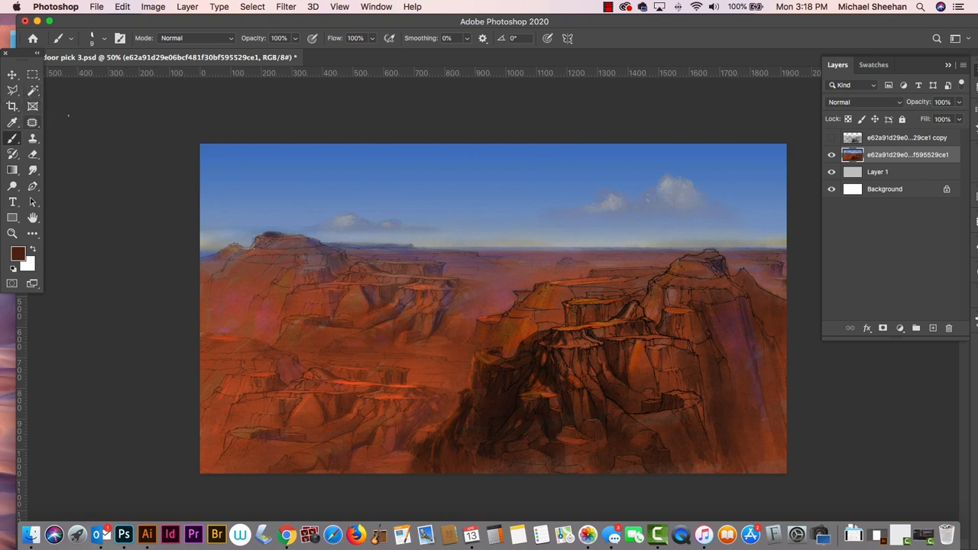
pyautogui.click(933, 328)
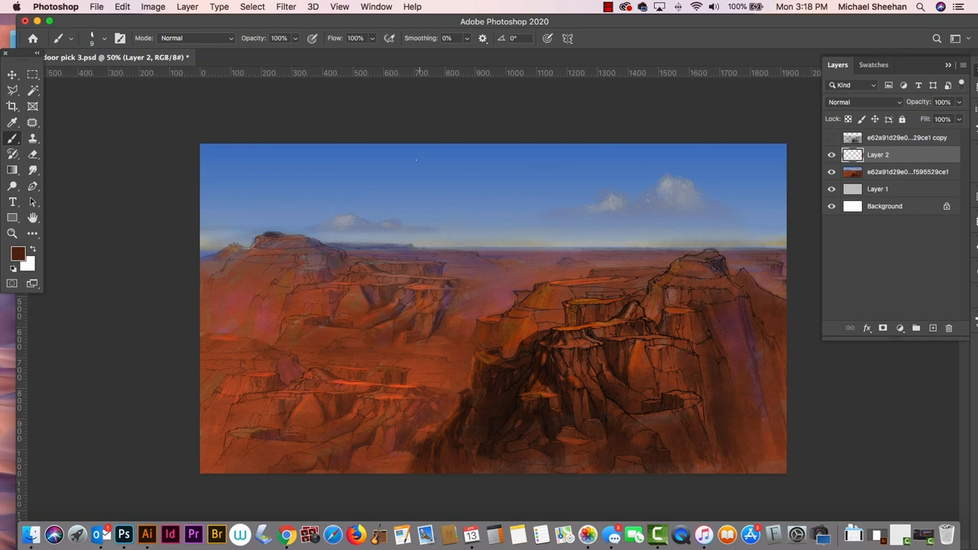
pyautogui.keyDown('alt'); pyautogui.click(444, 158); pyautogui.keyUp('alt')
pyautogui.click(13, 170)
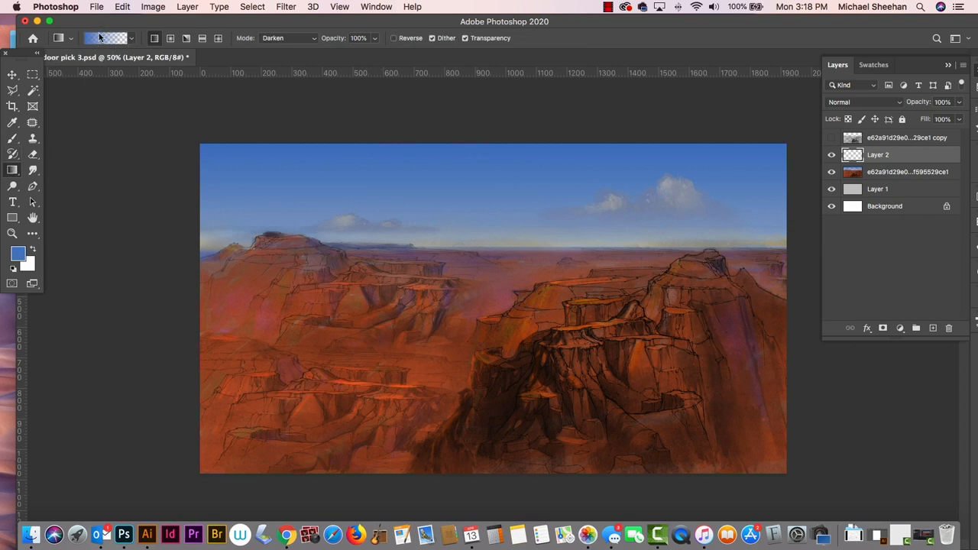
pyautogui.moveTo(501, 130); pyautogui.dragTo(502, 188)
pyautogui.moveTo(483, 134); pyautogui.dragTo(483, 187)
# - Set the sky gradient layer to Multiply blending at 72% opacity and reselect the merged painting layer
pyautogui.click(855, 103)
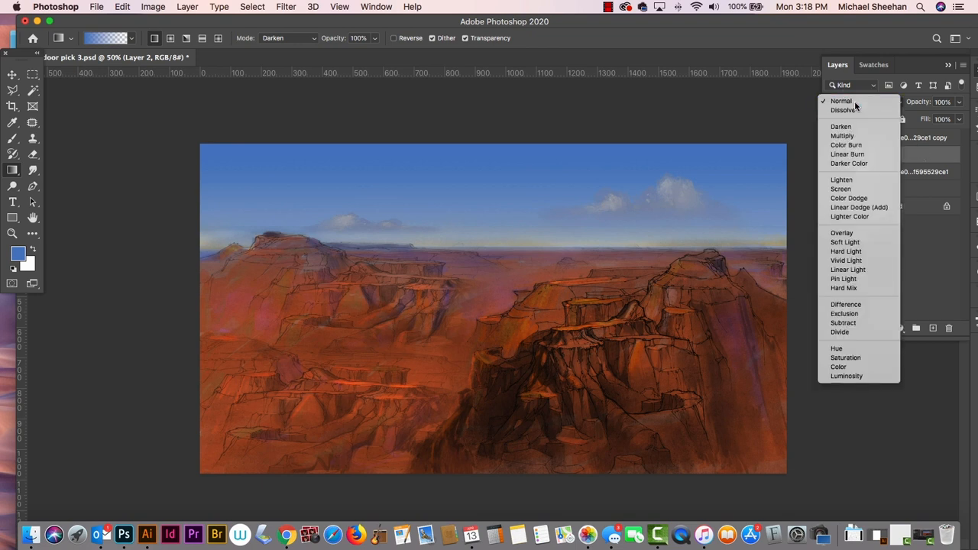
pyautogui.click(855, 102)
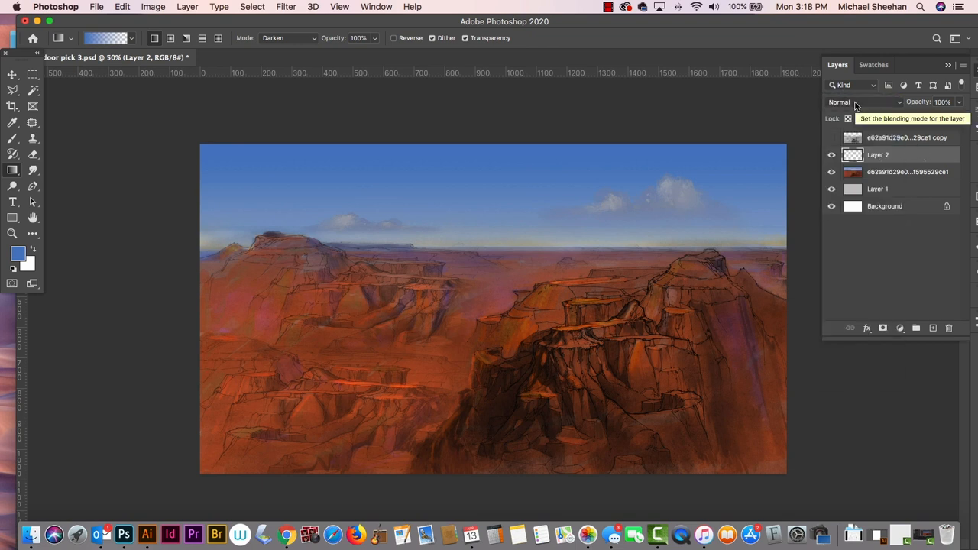
pyautogui.press('v')
pyautogui.hotkey('shift', '+')
pyautogui.hotkey('shift', '+')
pyautogui.hotkey('shift', '+')
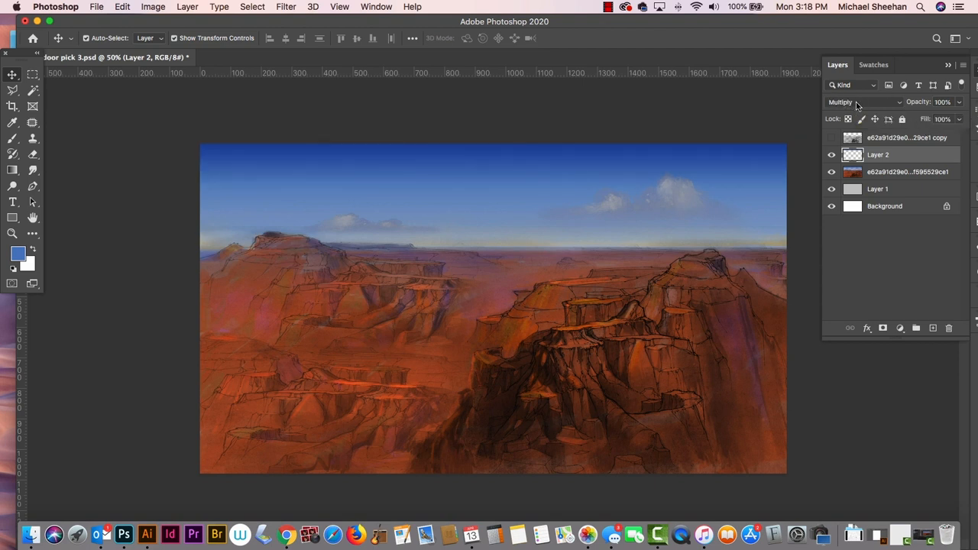
pyautogui.click(959, 105)
pyautogui.moveTo(961, 120); pyautogui.dragTo(945, 120)
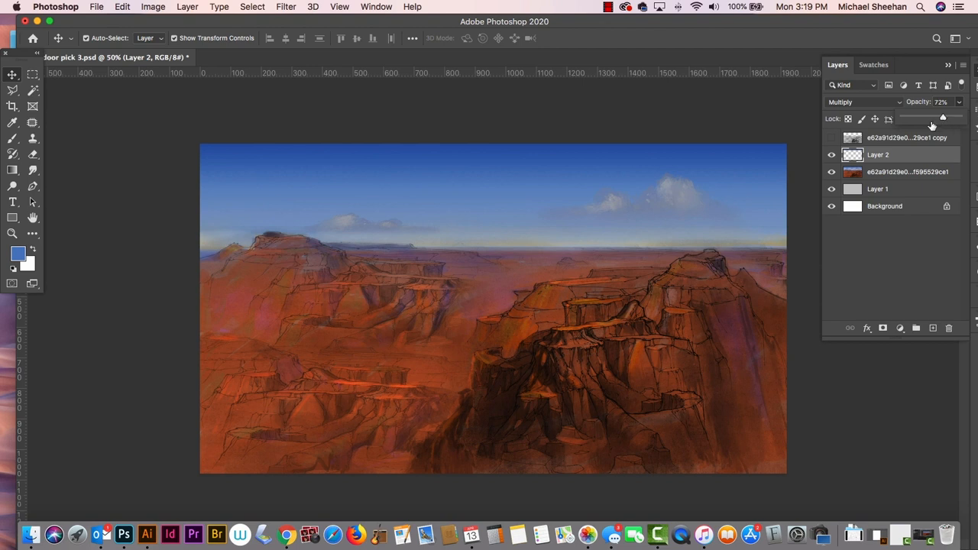
pyautogui.click(688, 208)
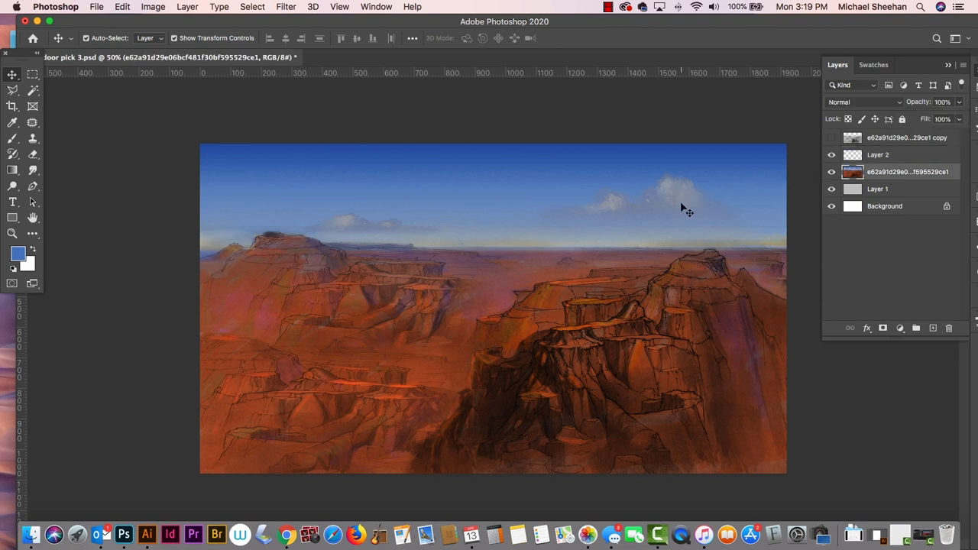